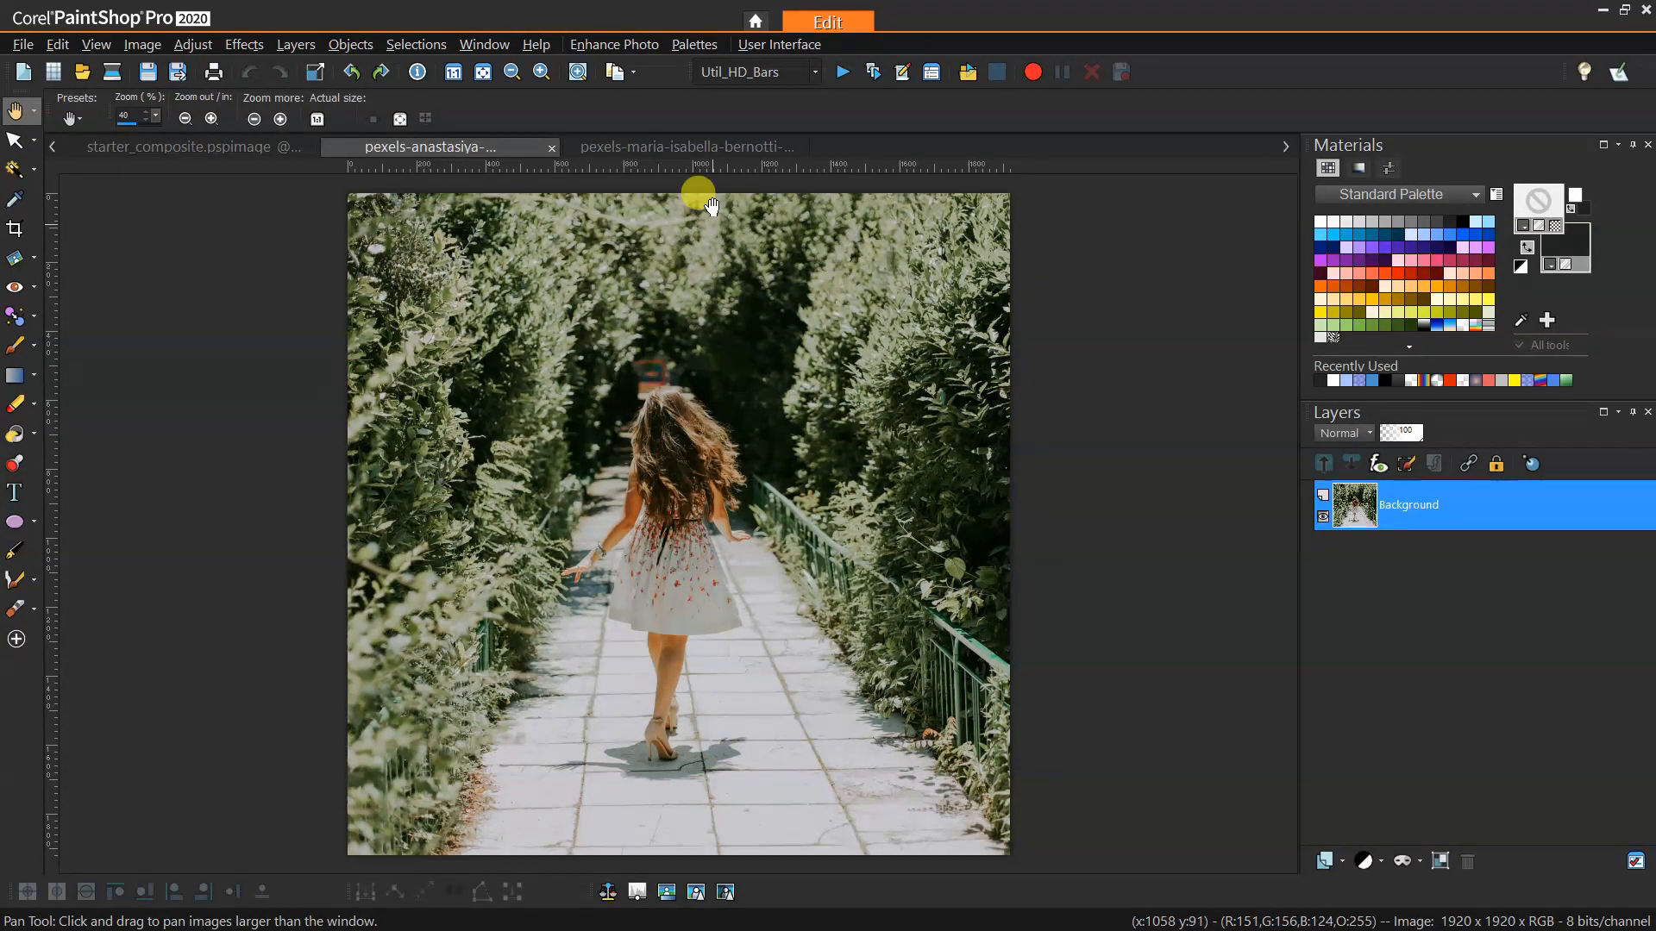
Step: Compare the direction of the light in the walkway photo of the woman and the beach photo with palm trees
{"action": "left_click", "coordinate": [663, 155]}
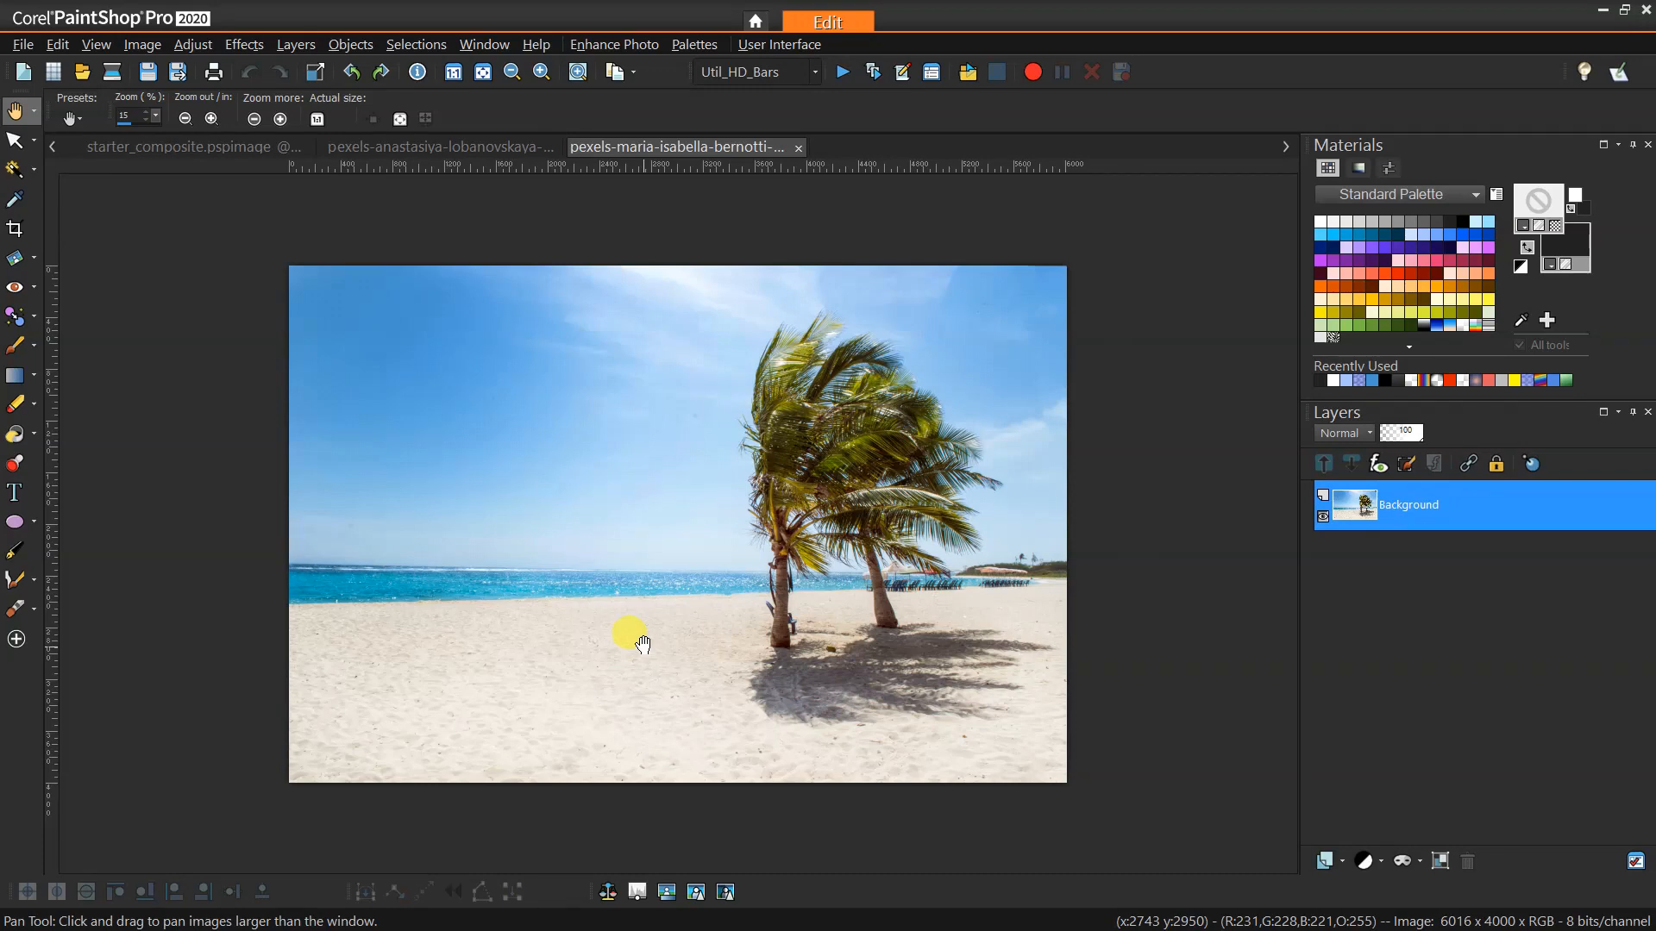
{"action": "left_click", "coordinate": [457, 154]}
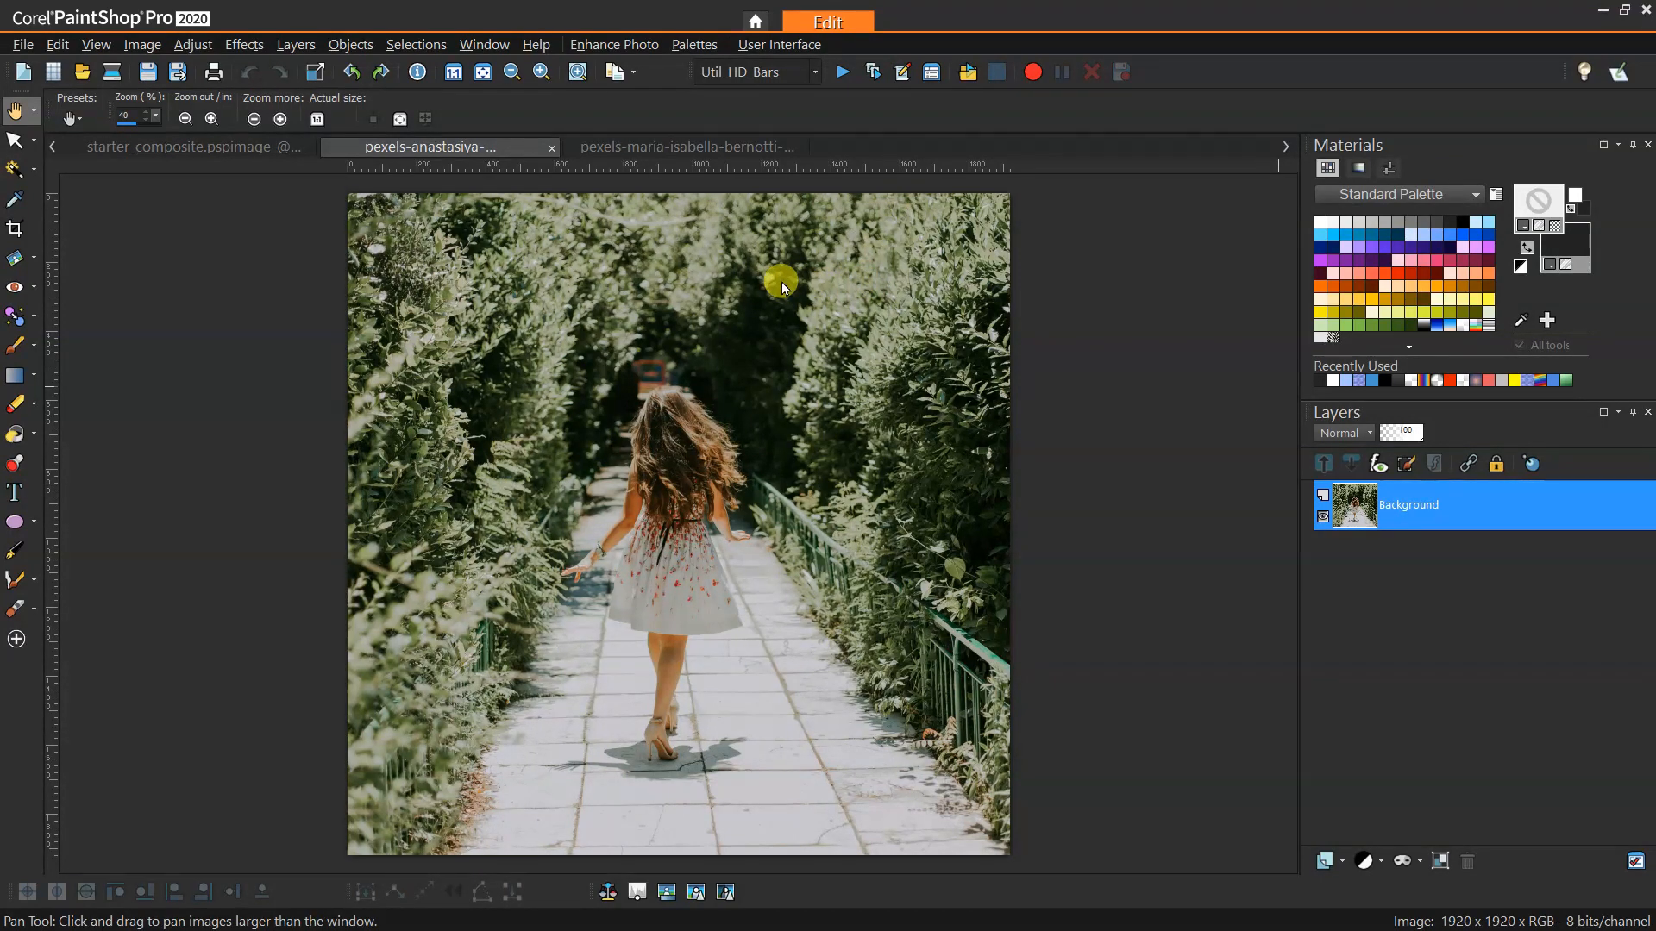
{"action": "left_click_drag", "start_coordinate": [674, 273], "coordinate": [666, 767]}
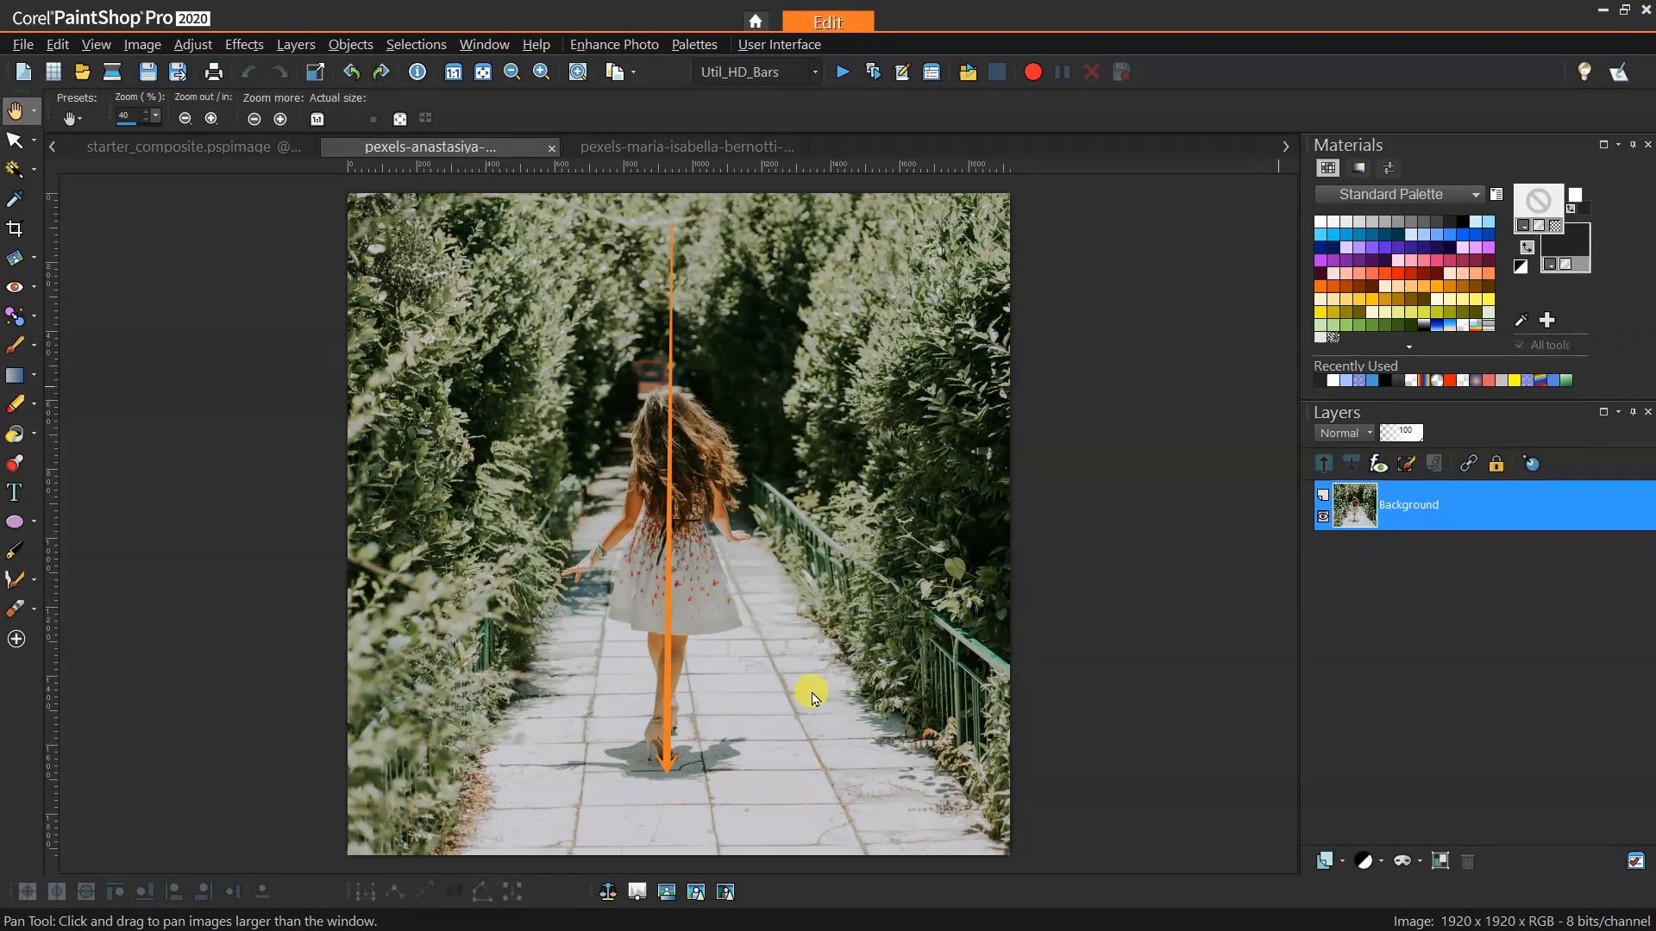
{"action": "left_click_drag", "start_coordinate": [815, 727], "coordinate": [733, 559]}
{"action": "left_click_drag", "start_coordinate": [566, 722], "coordinate": [578, 590]}
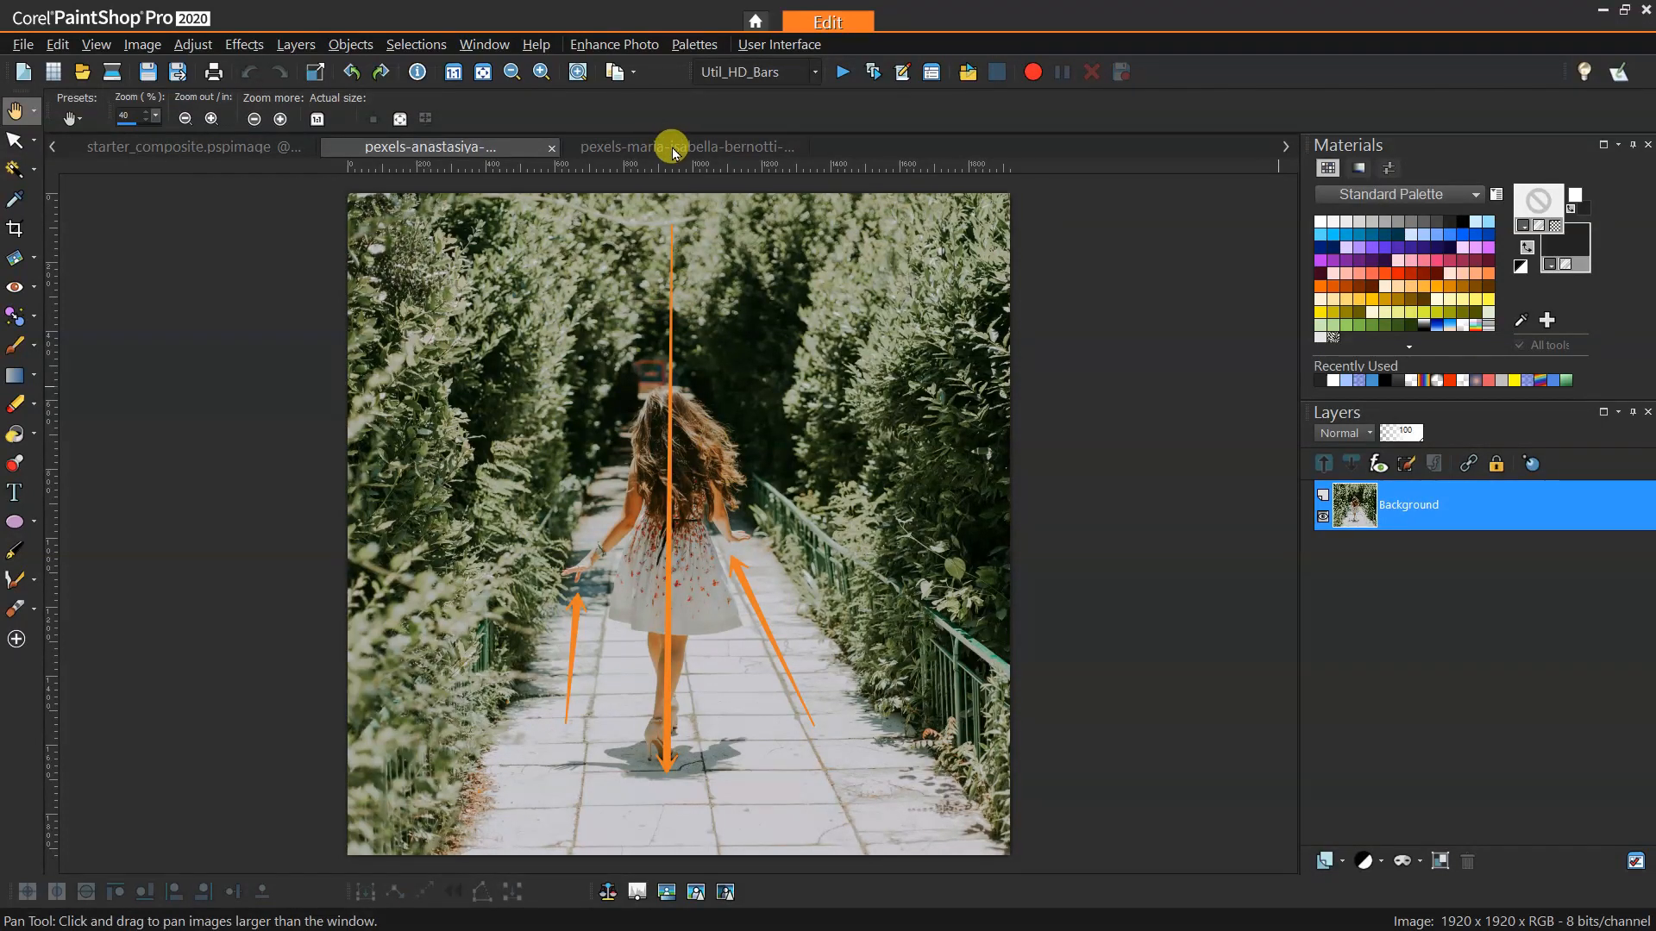
{"action": "key", "text": "ctrl+Tab"}
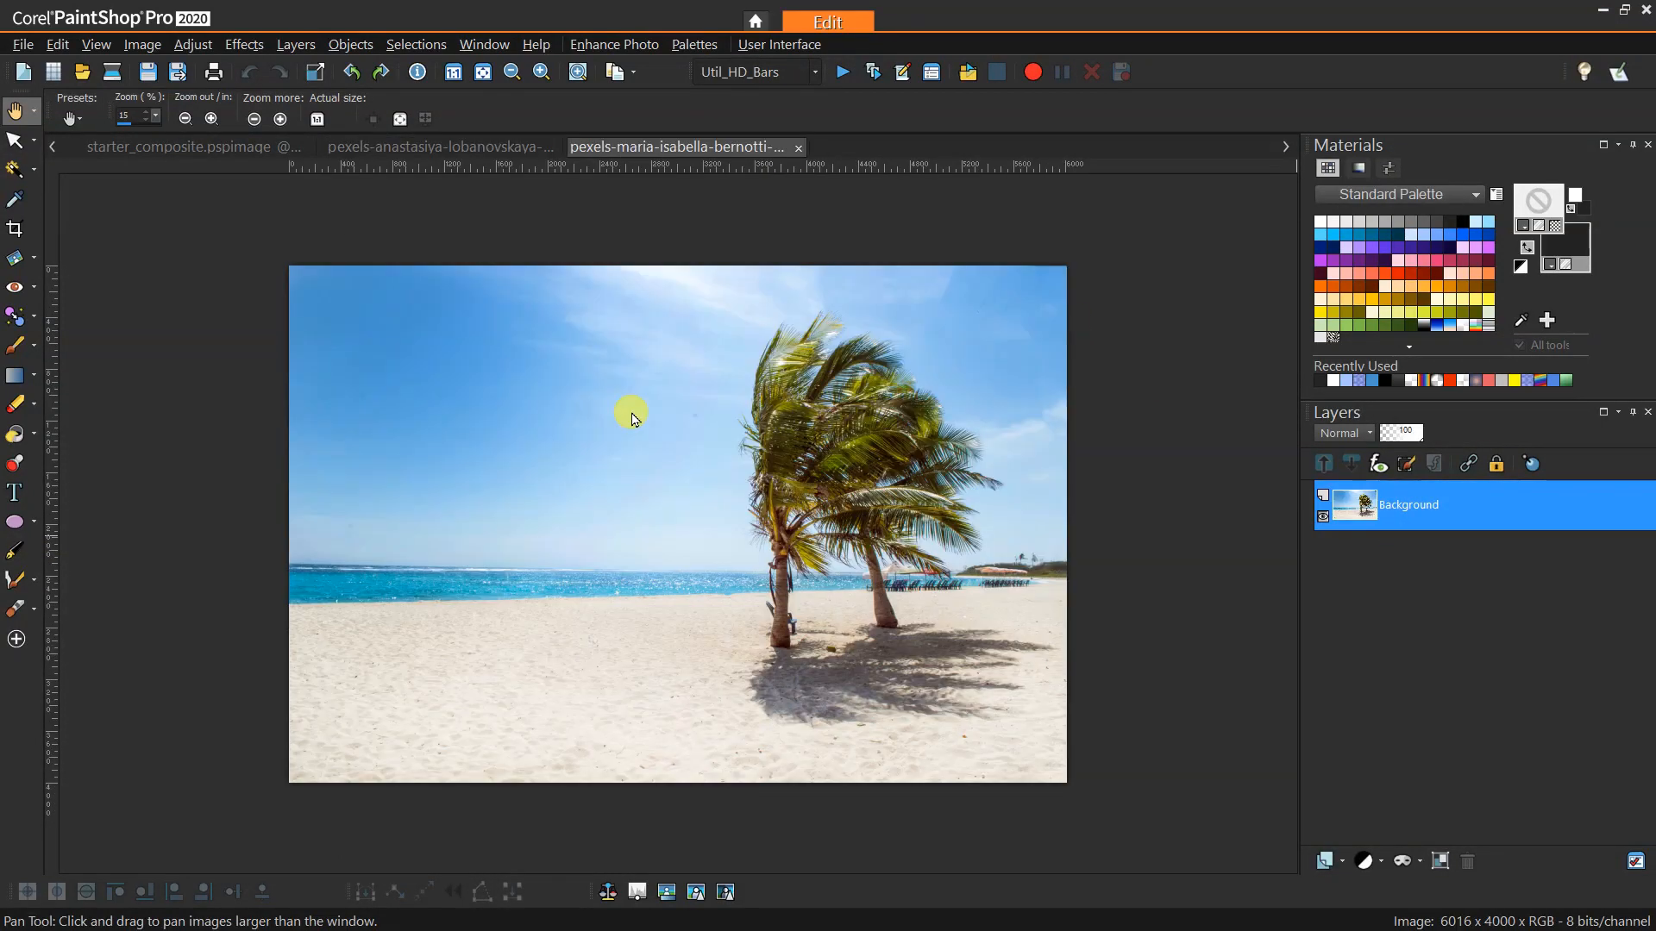
{"action": "mouse_move", "coordinate": [802, 277]}
{"action": "left_mouse_down"}
{"action": "mouse_move", "coordinate": [825, 413]}
{"action": "mouse_move", "coordinate": [797, 662]}
{"action": "left_mouse_up"}
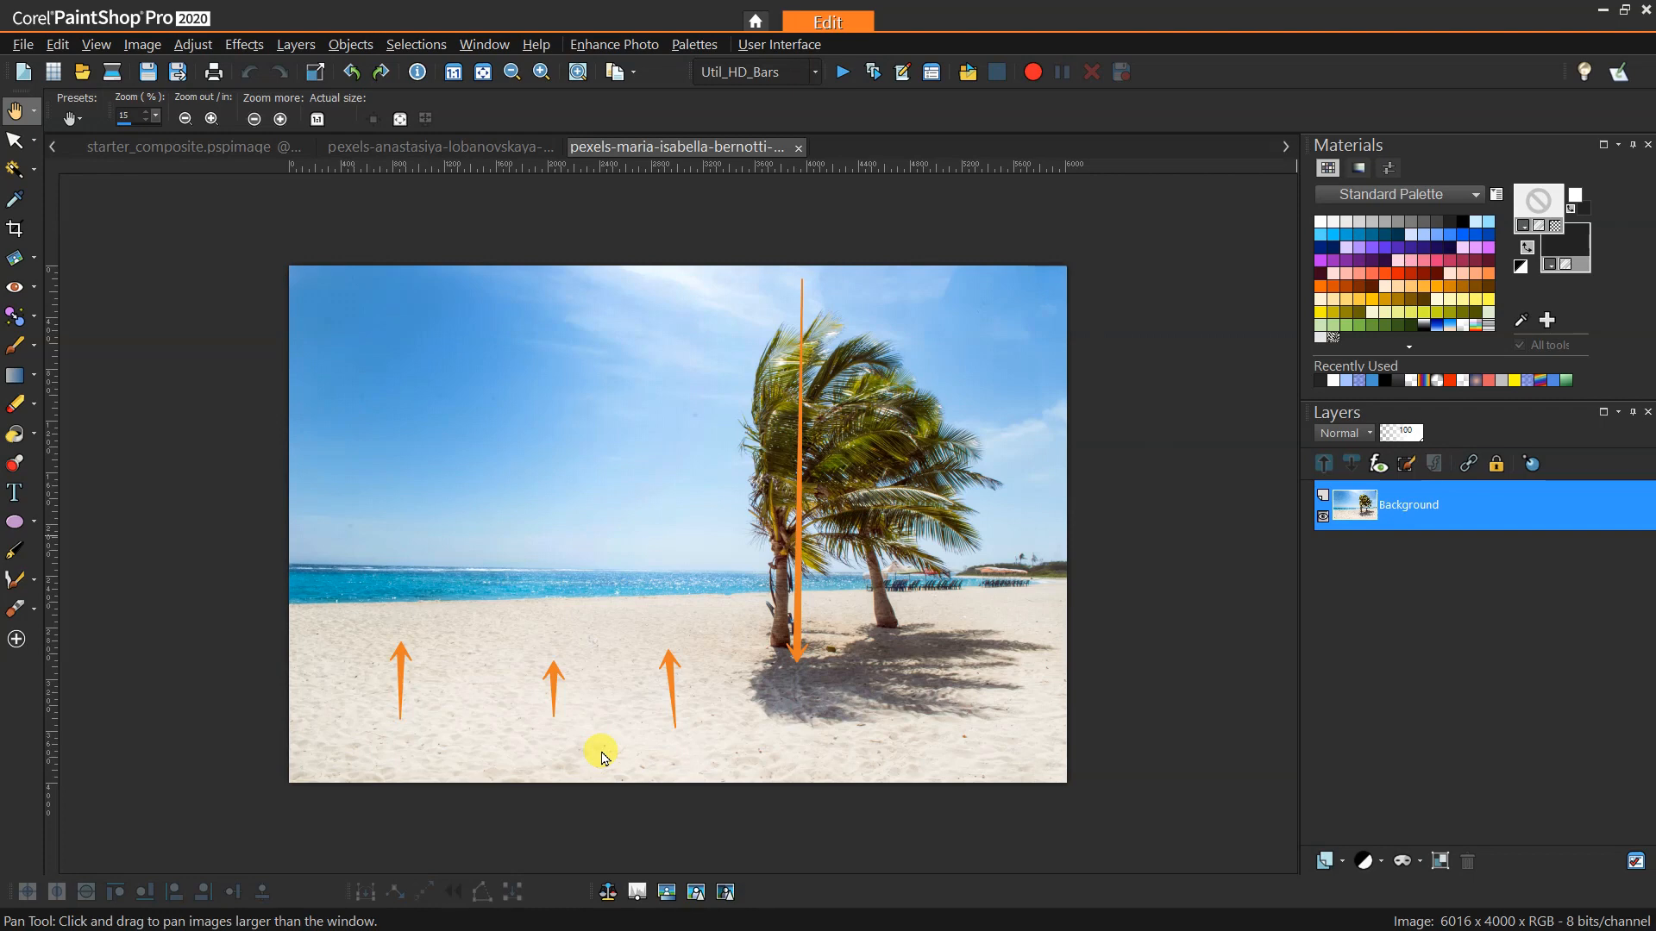
{"action": "key", "text": "ctrl+Tab"}
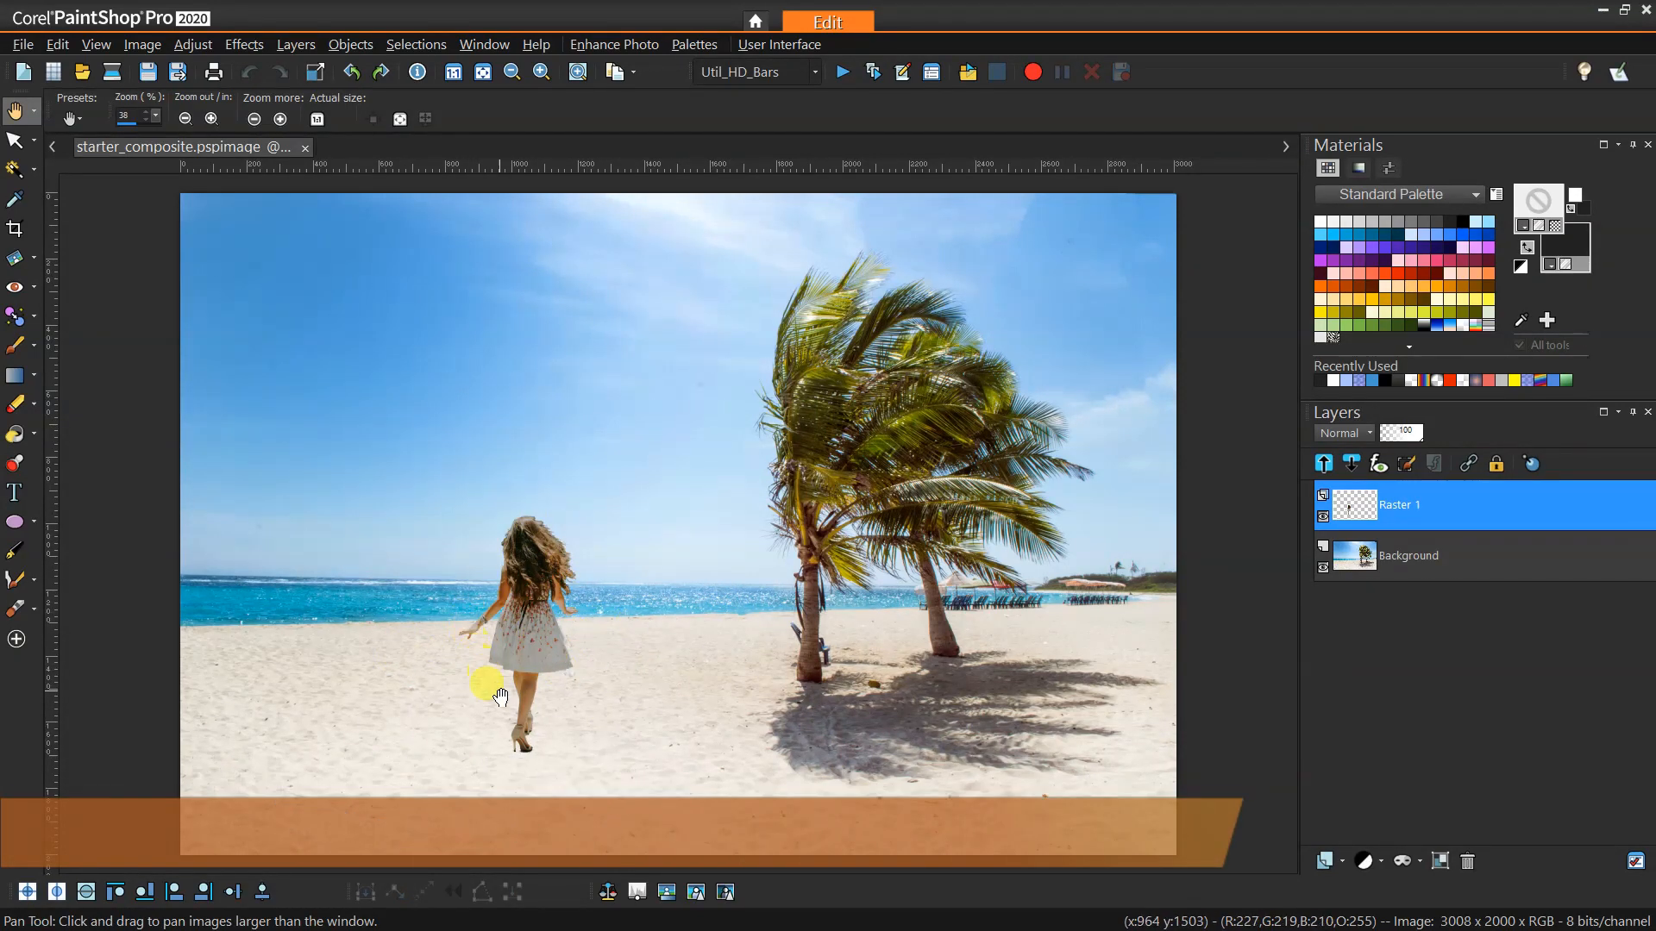
Step: Rename the layer holding the cut-out woman in the starter composite as Subject
{"action": "scroll", "coordinate": [487, 707], "scroll_direction": "up", "scroll_amount": 5}
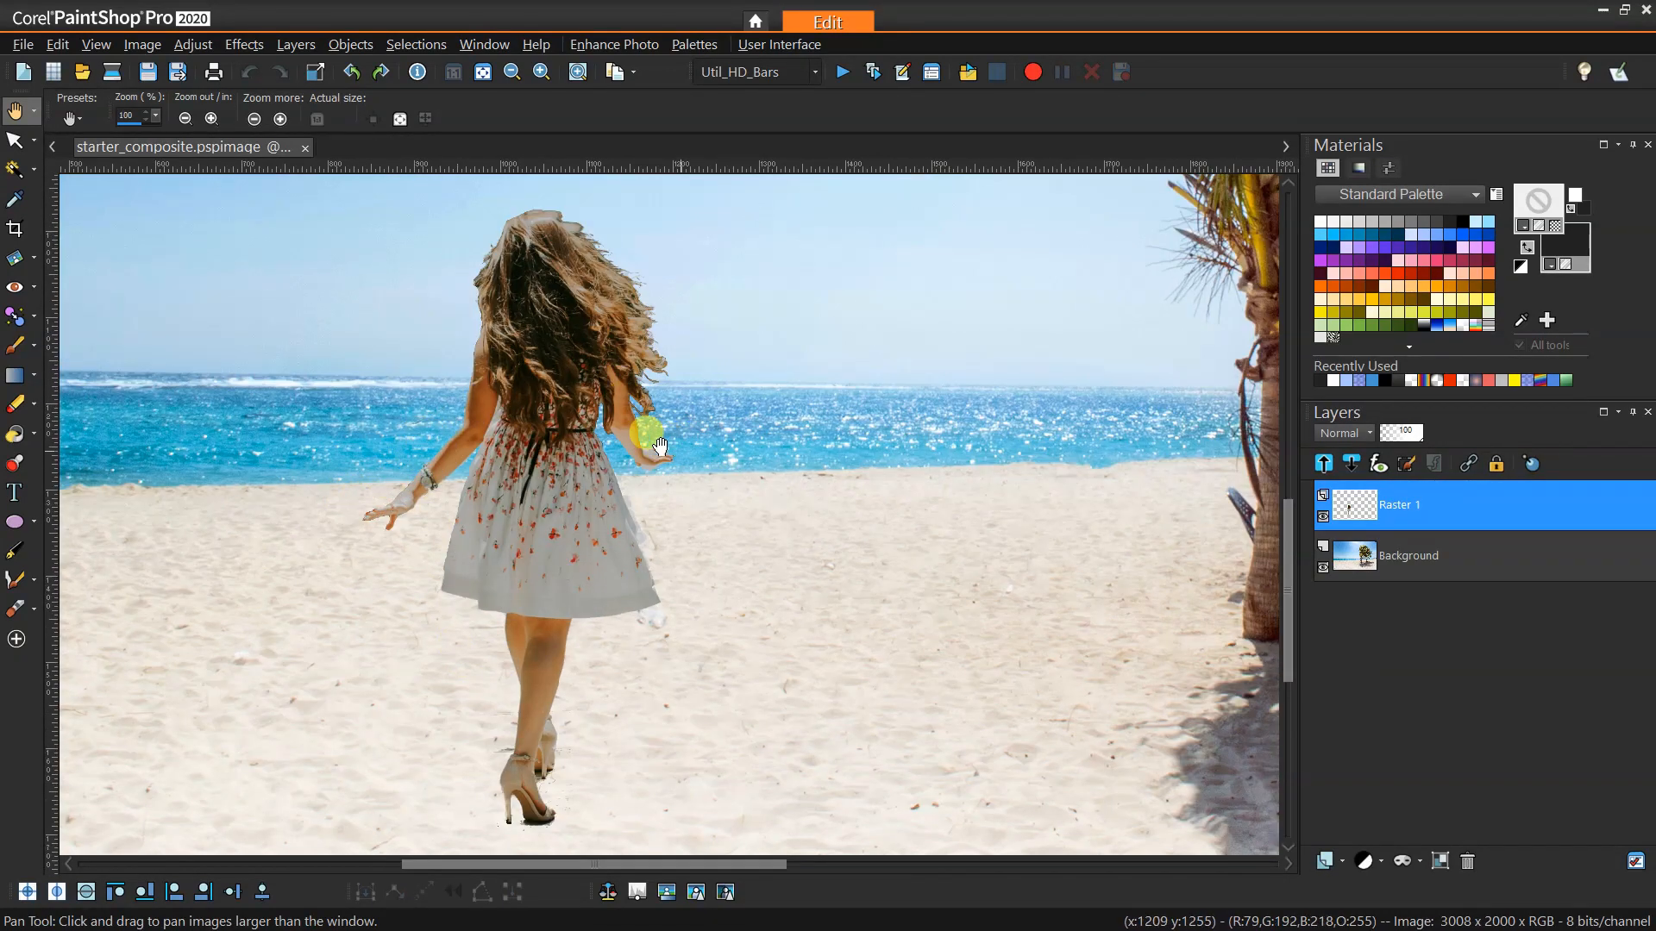
{"action": "scroll", "coordinate": [698, 431], "scroll_direction": "down", "scroll_amount": 3}
{"action": "scroll", "coordinate": [707, 440], "scroll_direction": "down", "scroll_amount": 1}
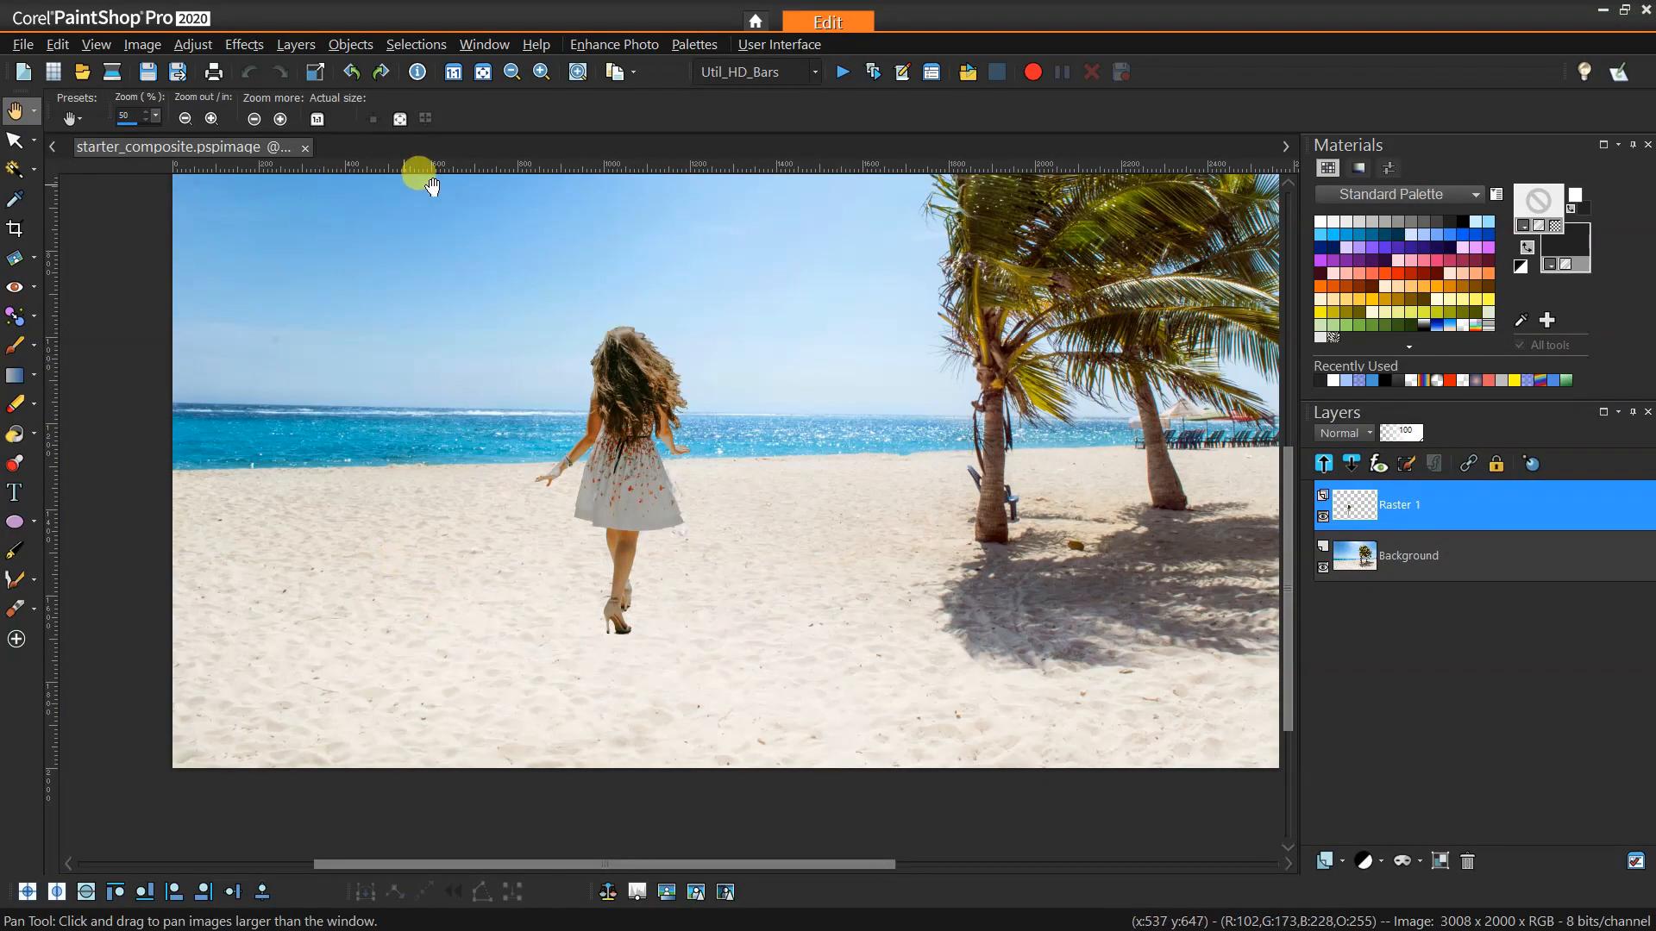
{"action": "right_click", "coordinate": [1422, 503]}
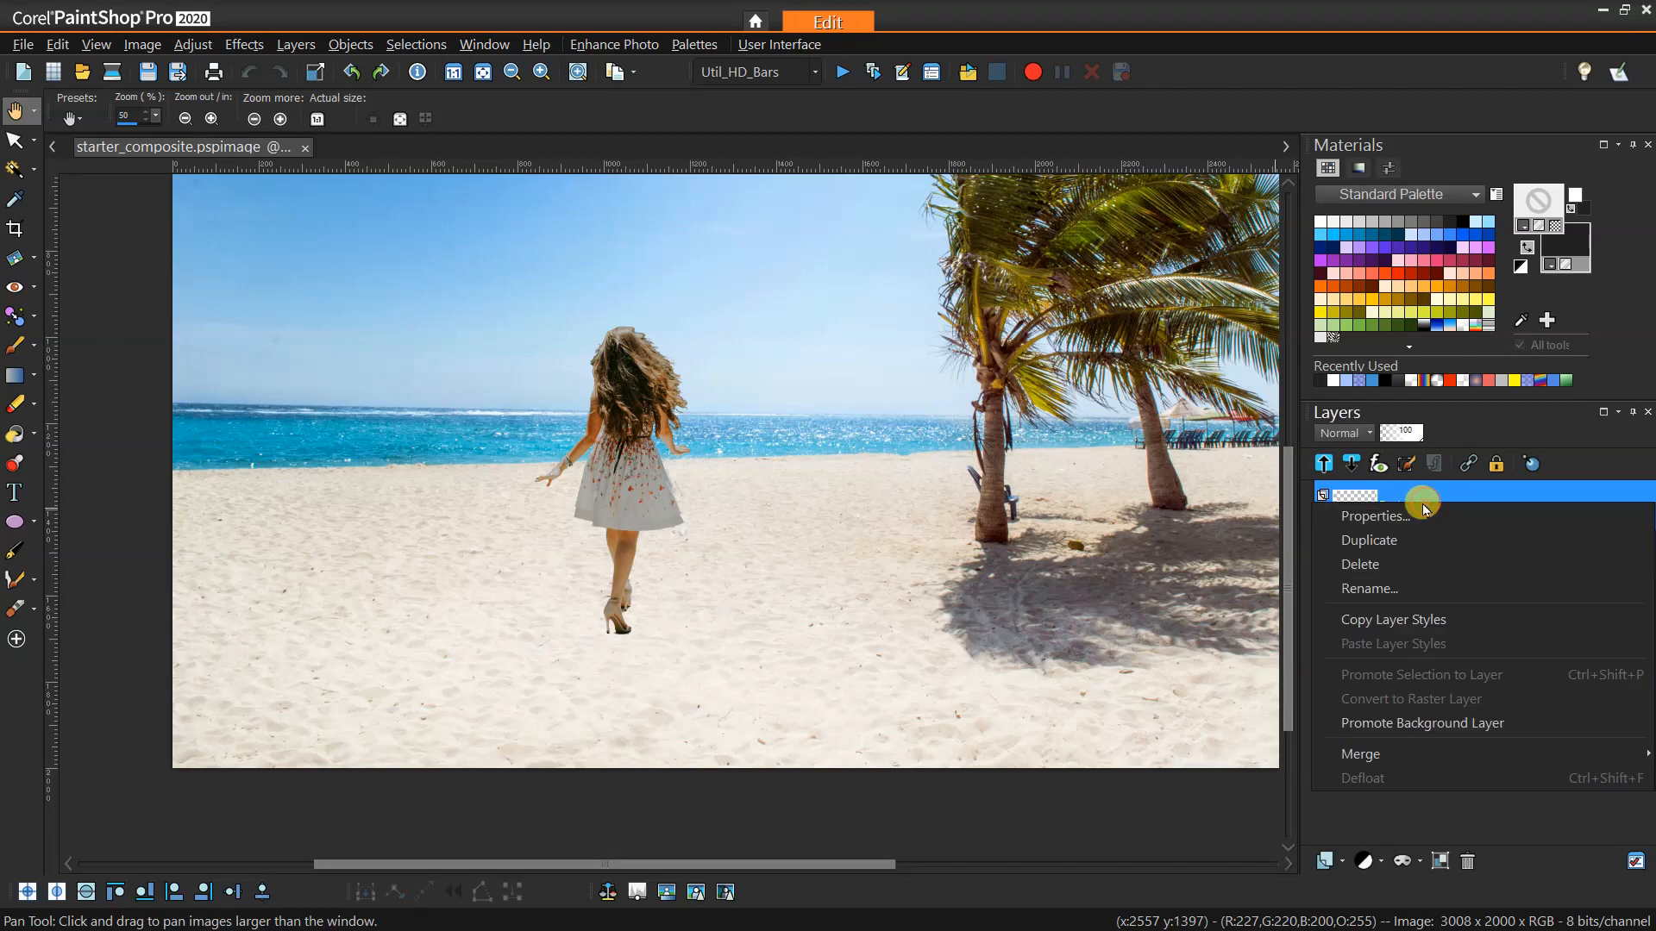
{"action": "left_click", "coordinate": [1416, 588]}
{"action": "type", "text": "Subject"}
{"action": "key", "text": "Return"}
Step: Brighten the Subject layer with a Levels adjustment, starting from defaults, with the RGB midtone at 95 and the white point at 190
{"action": "scroll", "coordinate": [646, 274], "scroll_direction": "up", "scroll_amount": 1}
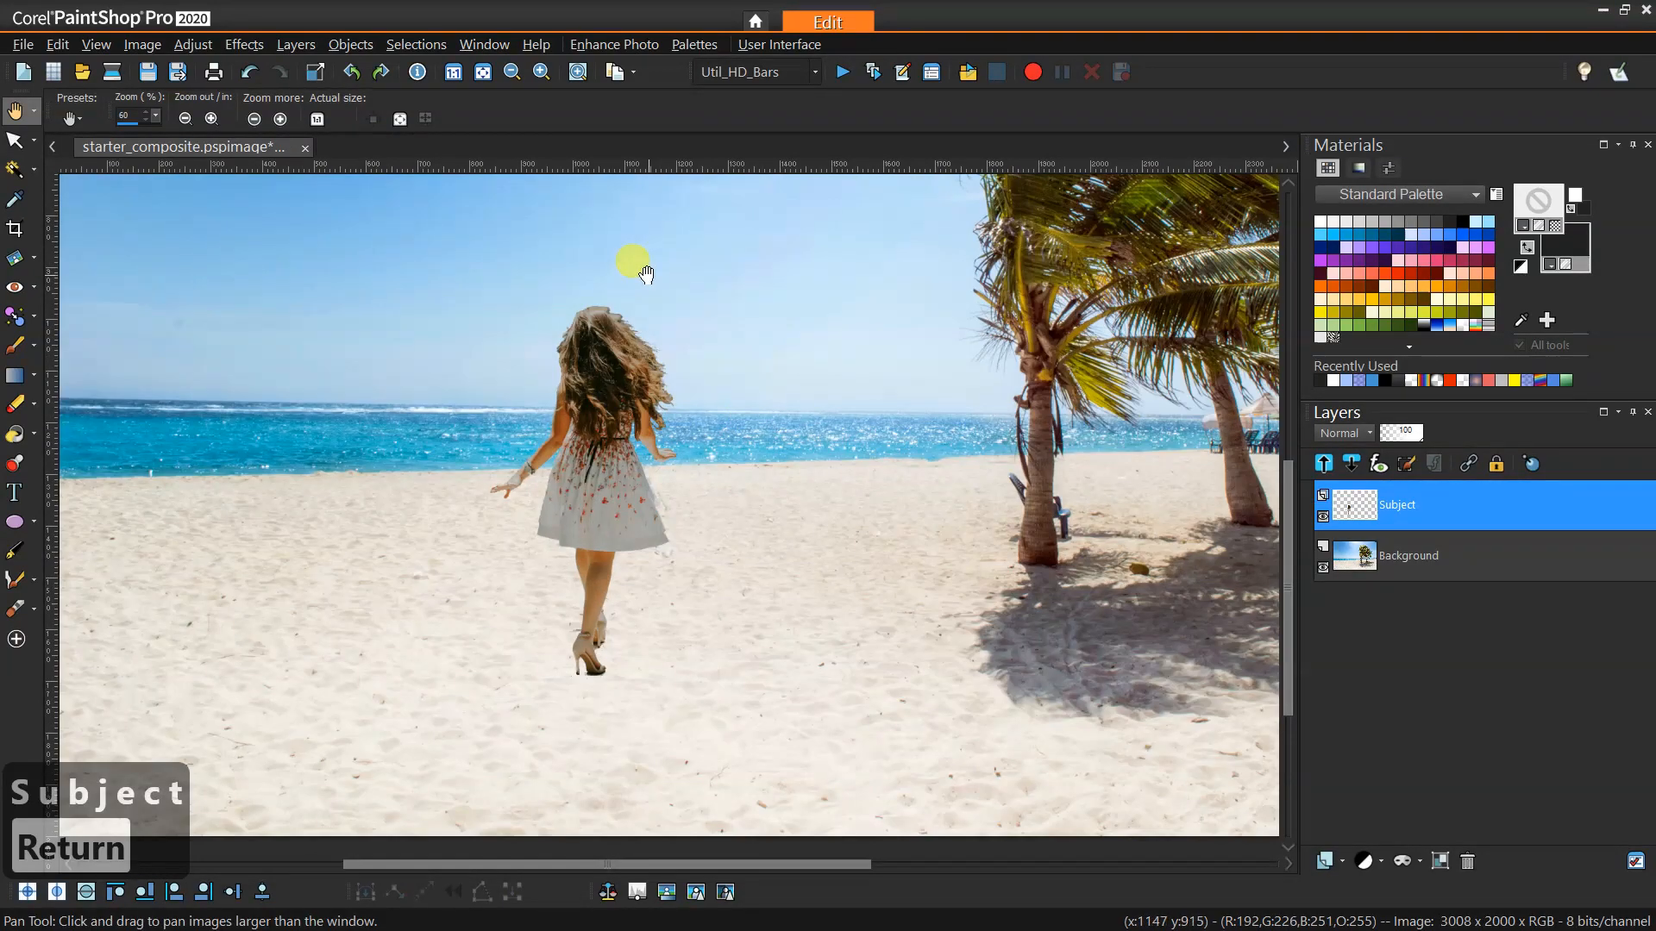
{"action": "left_click", "coordinate": [193, 44]}
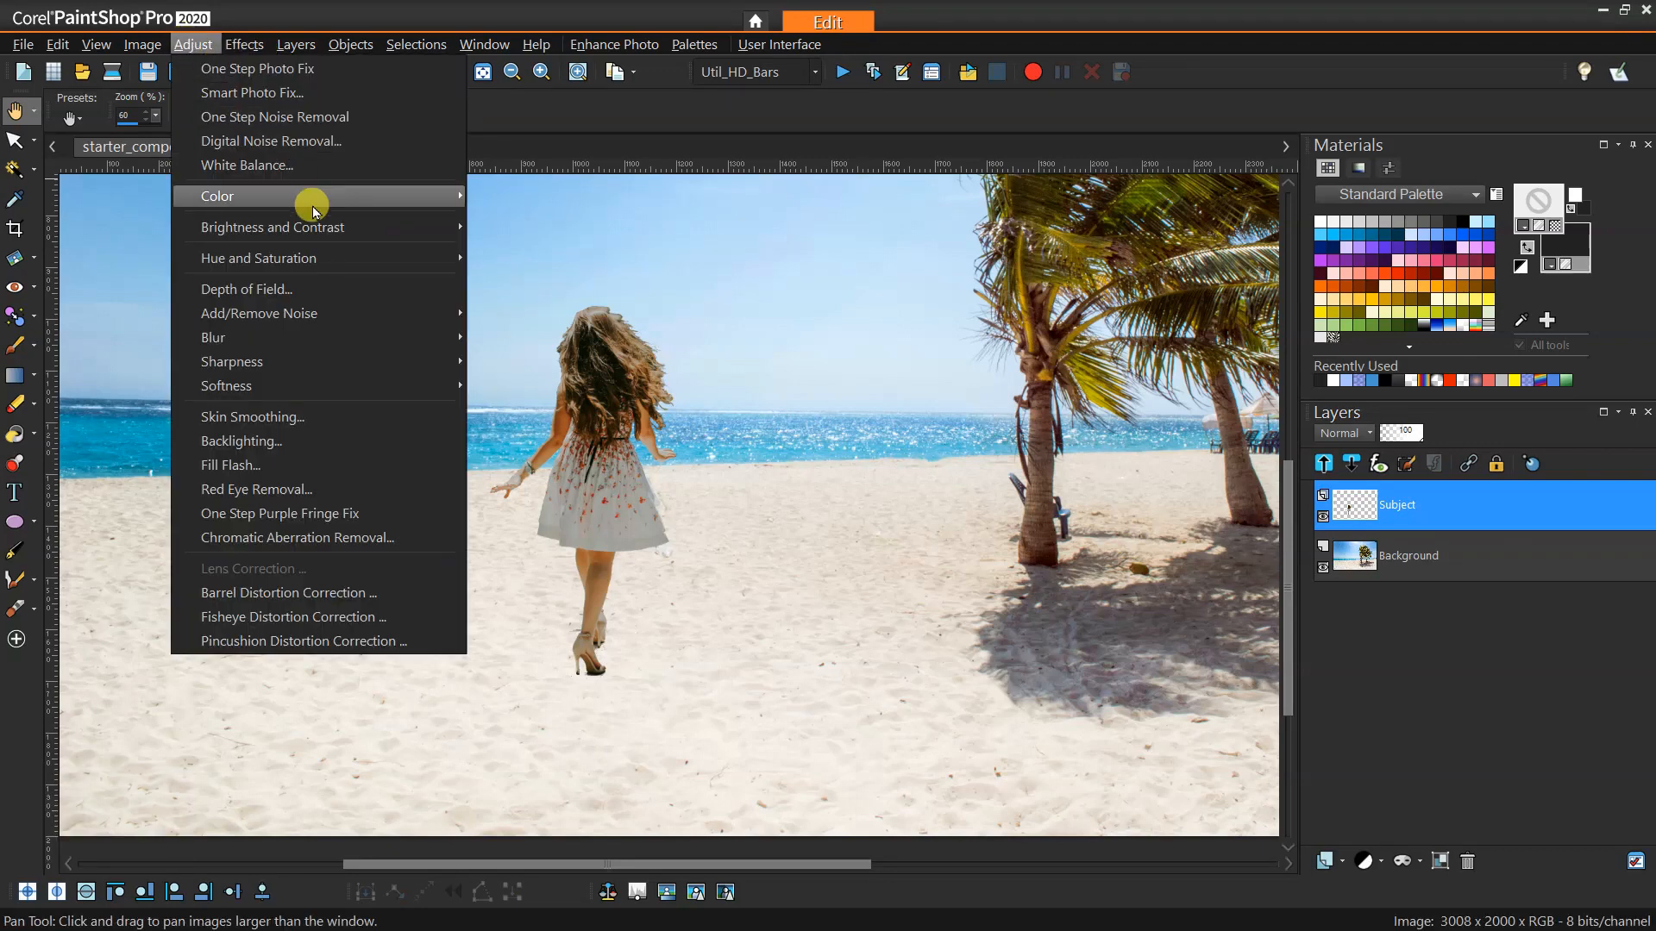
{"action": "mouse_move", "coordinate": [314, 226]}
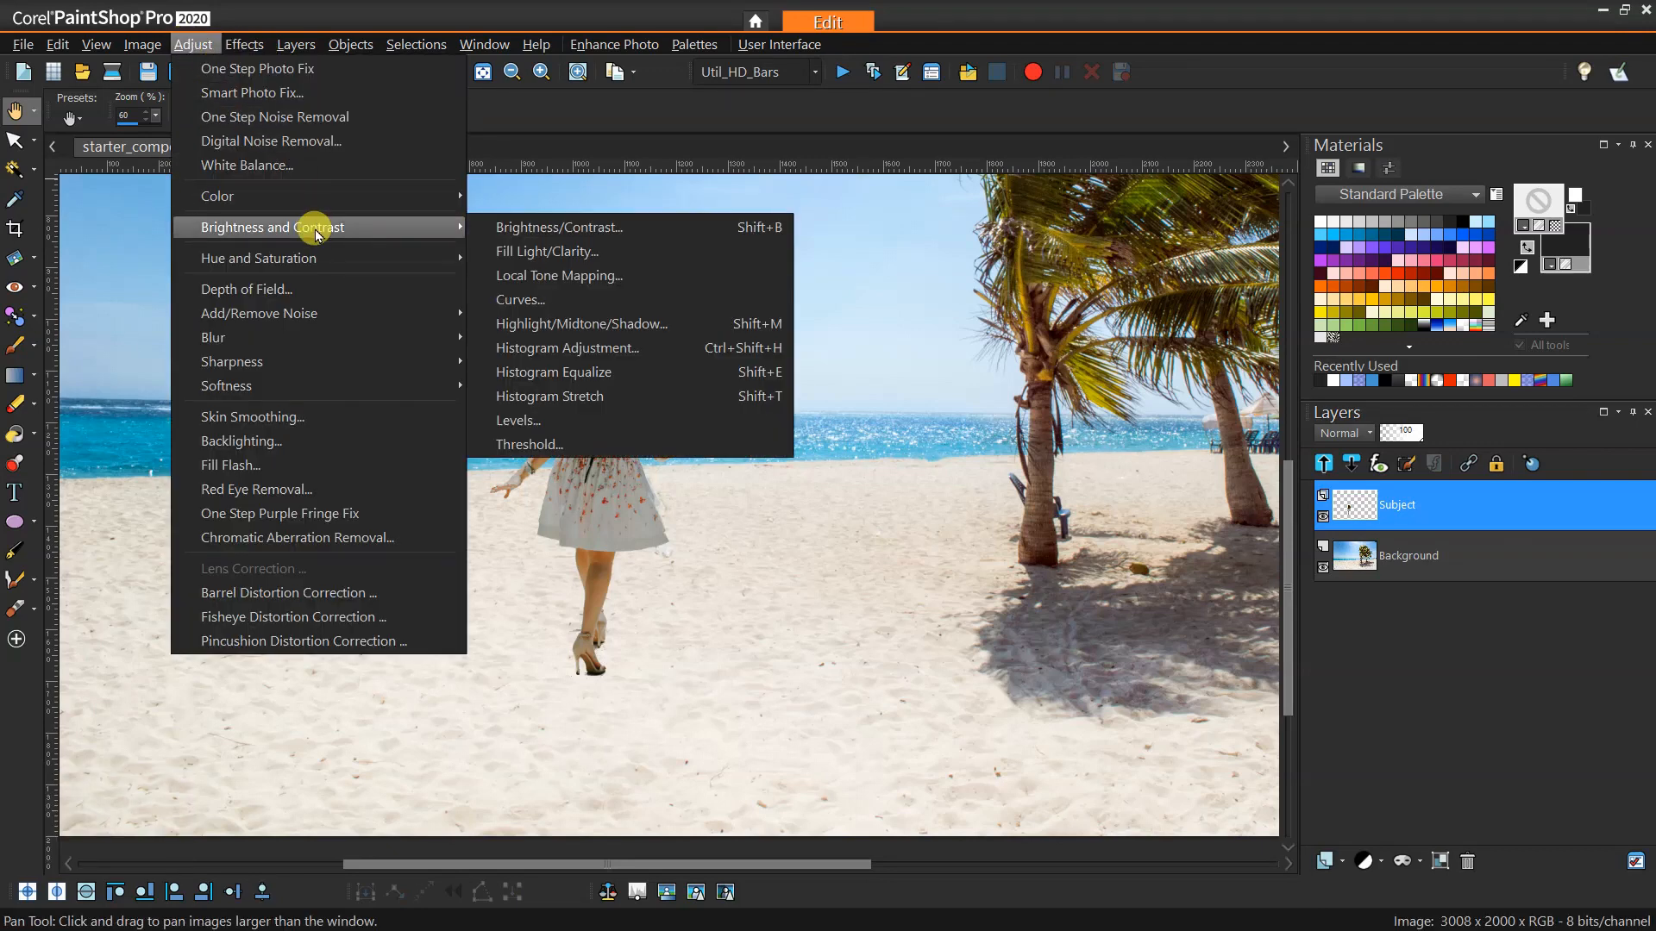
{"action": "left_click", "coordinate": [565, 422]}
{"action": "left_click", "coordinate": [1418, 475]}
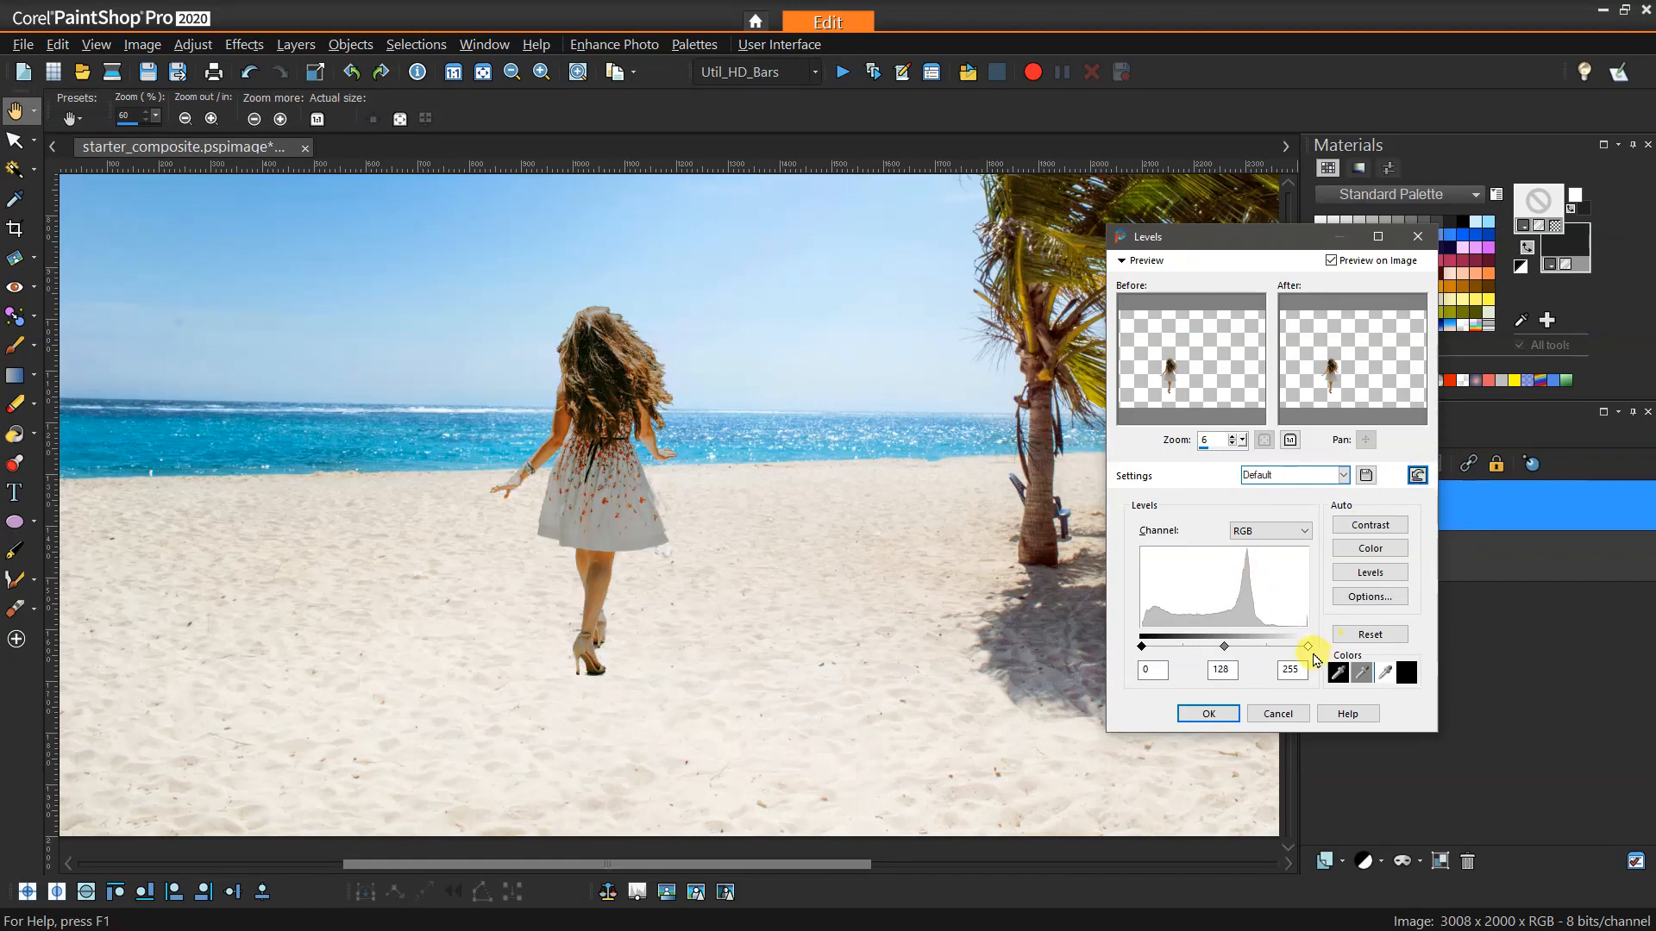
{"action": "left_click_drag", "start_coordinate": [1308, 646], "coordinate": [1273, 646]}
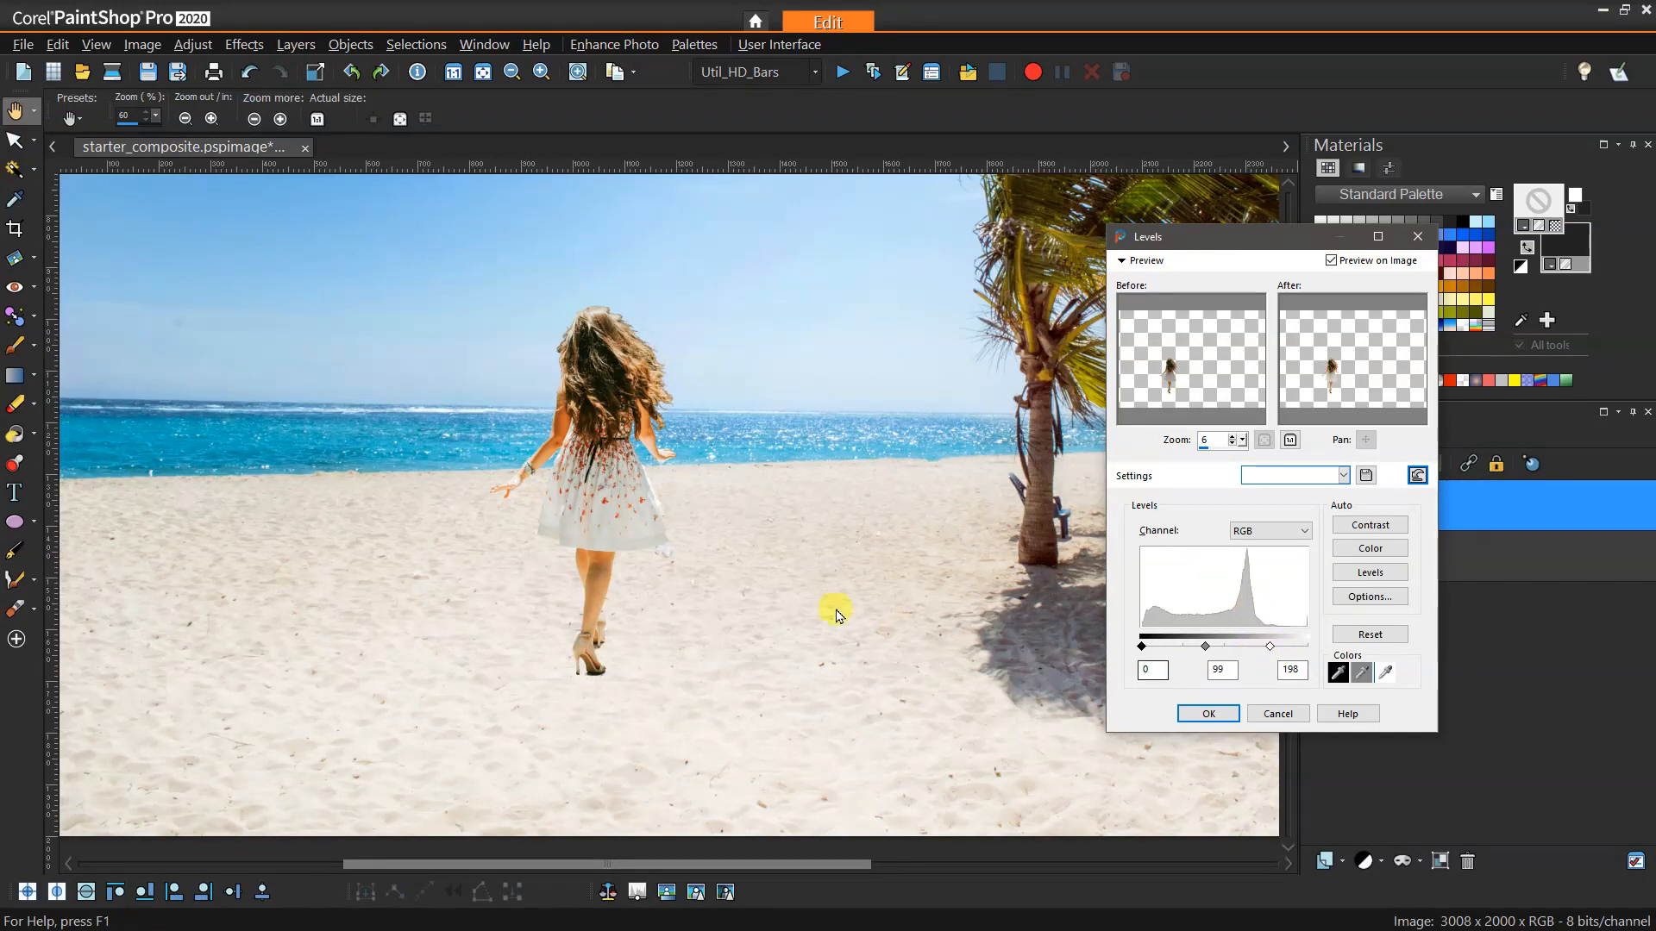
{"action": "left_click_drag", "start_coordinate": [1270, 646], "coordinate": [1264, 647]}
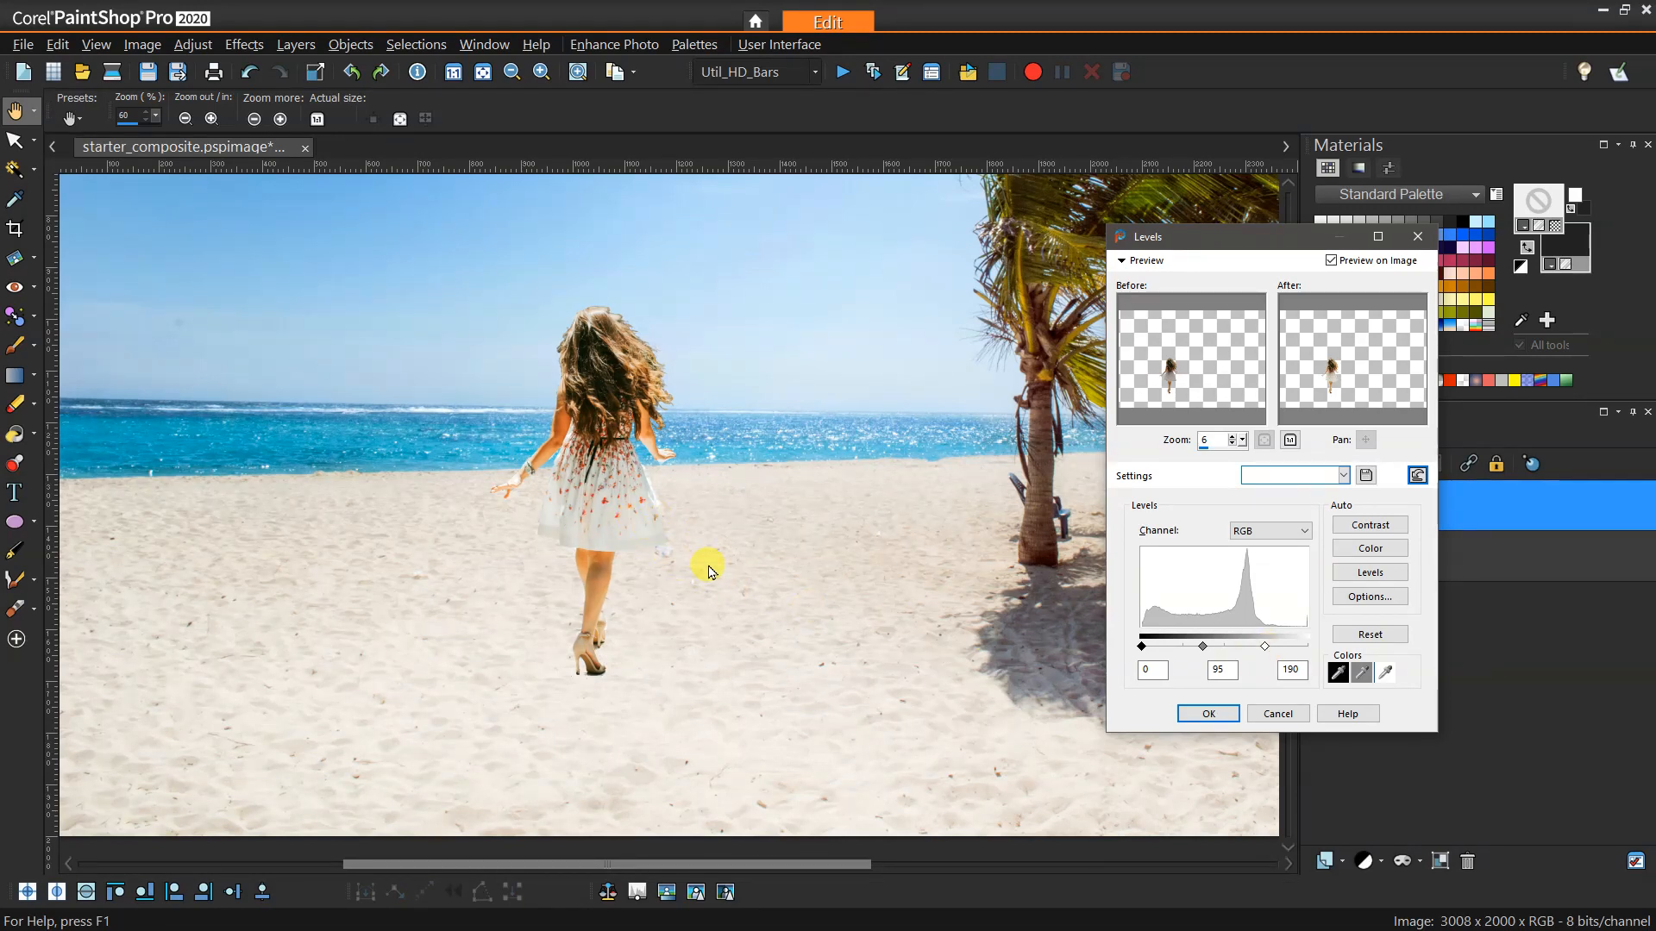
{"action": "left_click", "coordinate": [1203, 714]}
Step: Apply a Highlight/Midtone/Shadow adjustment to the Subject layer from default settings, with Shadow set to 35 using the relative adjustment method
{"action": "scroll", "coordinate": [719, 531], "scroll_direction": "down", "scroll_amount": 3}
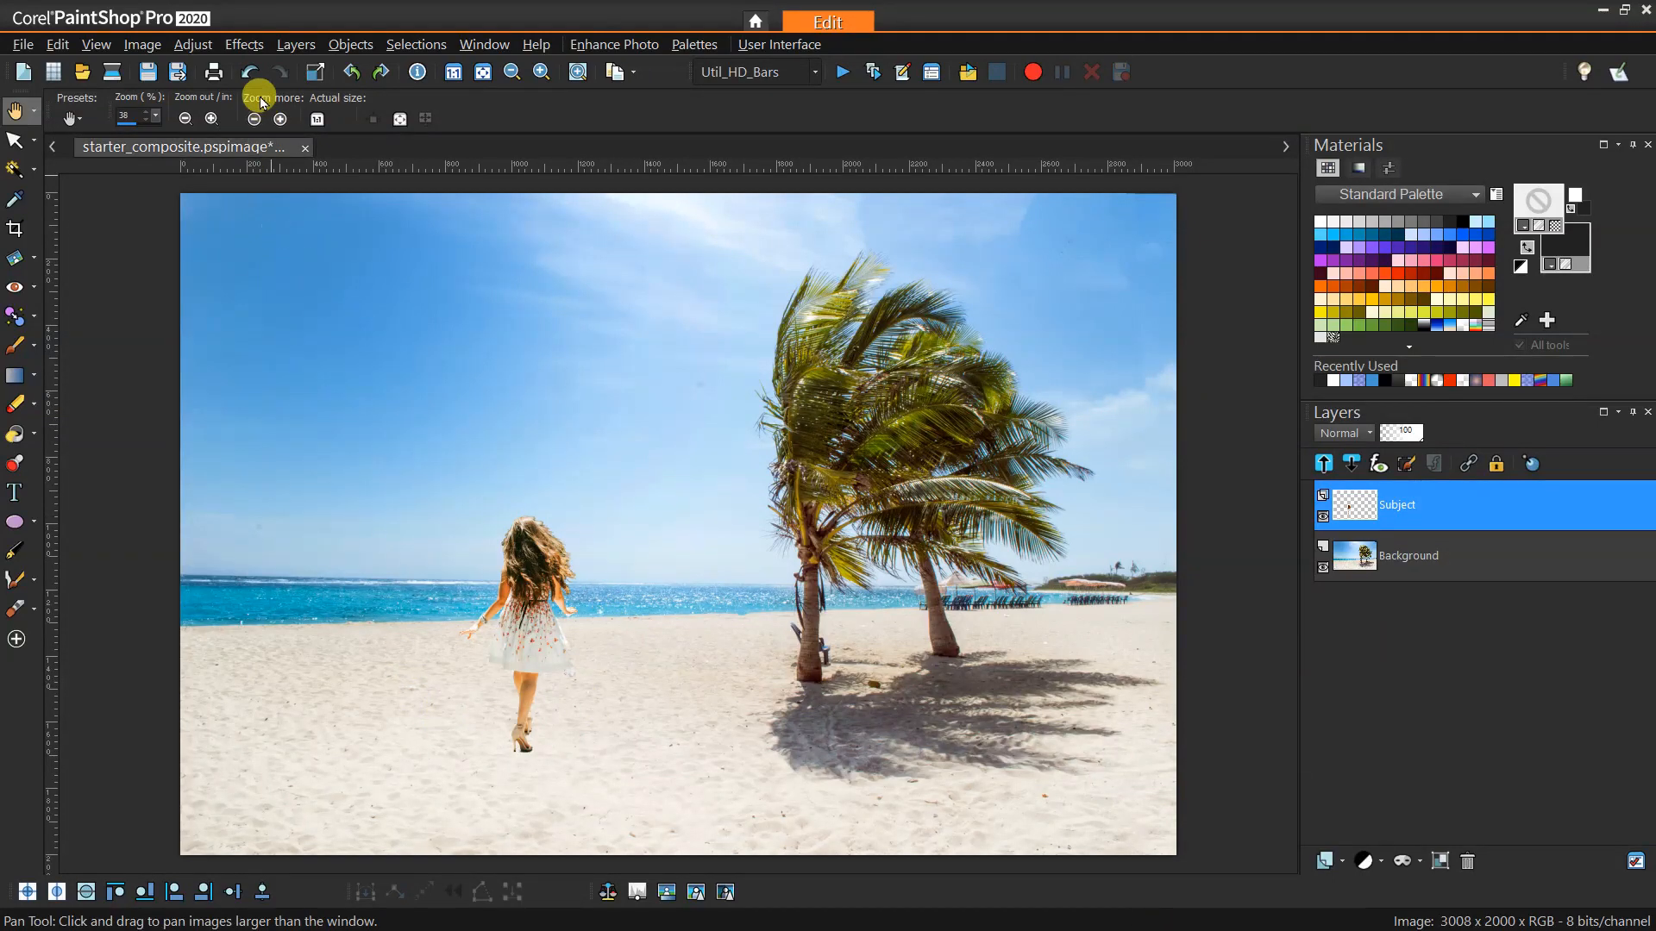
{"action": "left_click", "coordinate": [191, 48]}
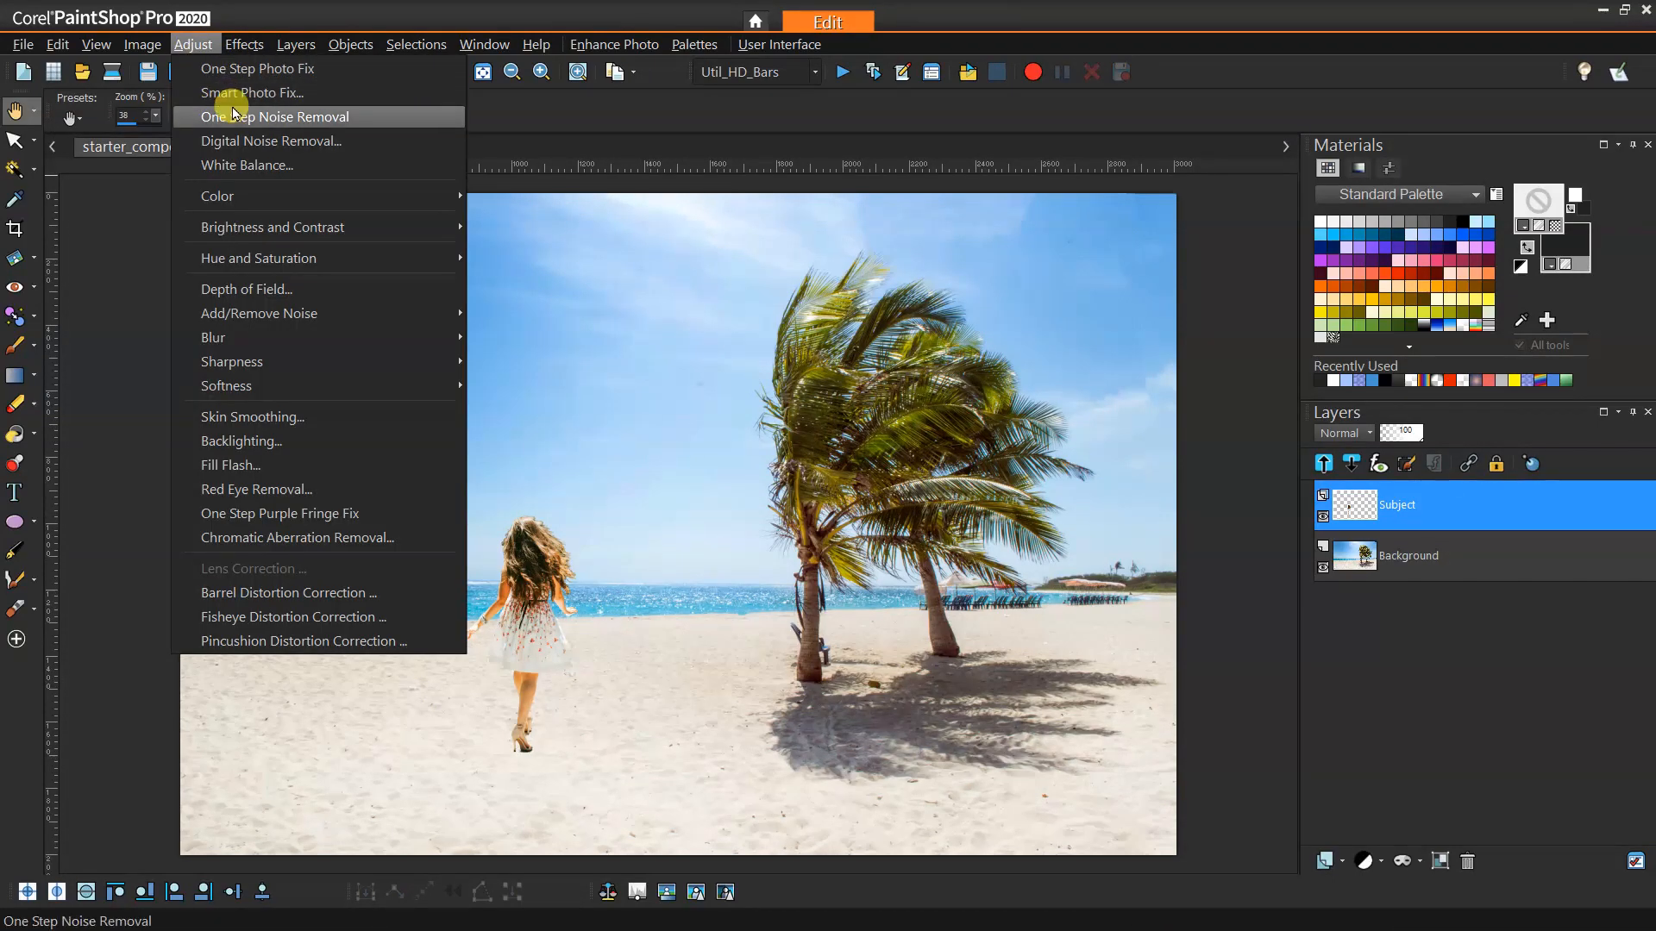
{"action": "mouse_move", "coordinate": [274, 226]}
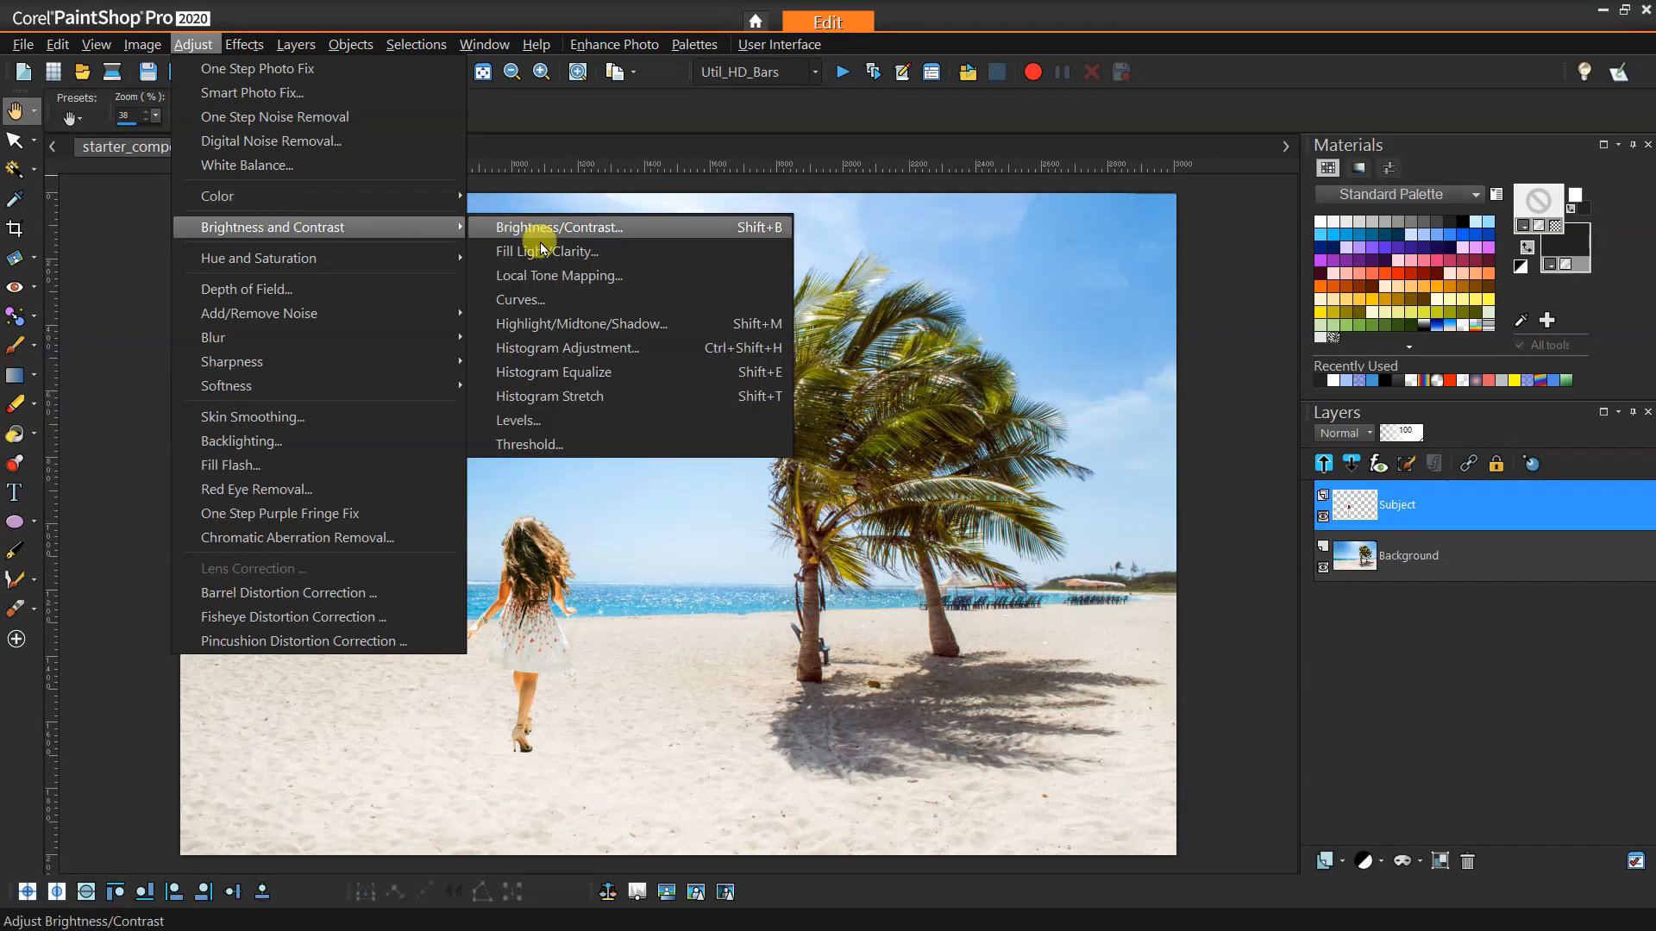
{"action": "left_click", "coordinate": [593, 325]}
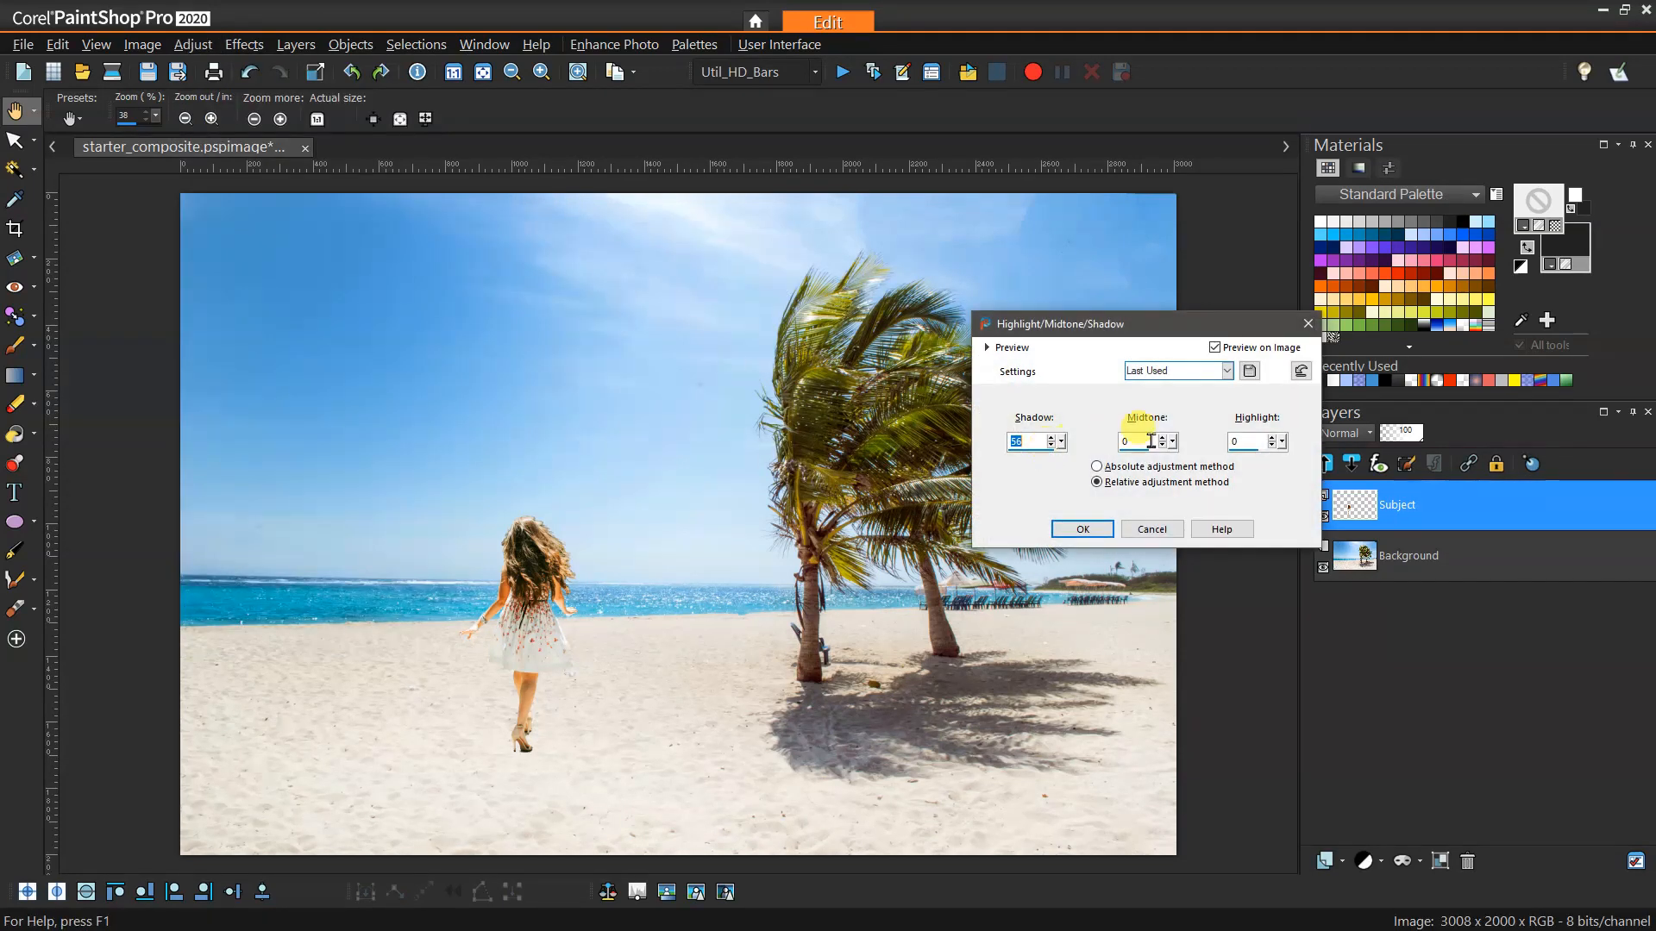
{"action": "left_click", "coordinate": [1300, 372]}
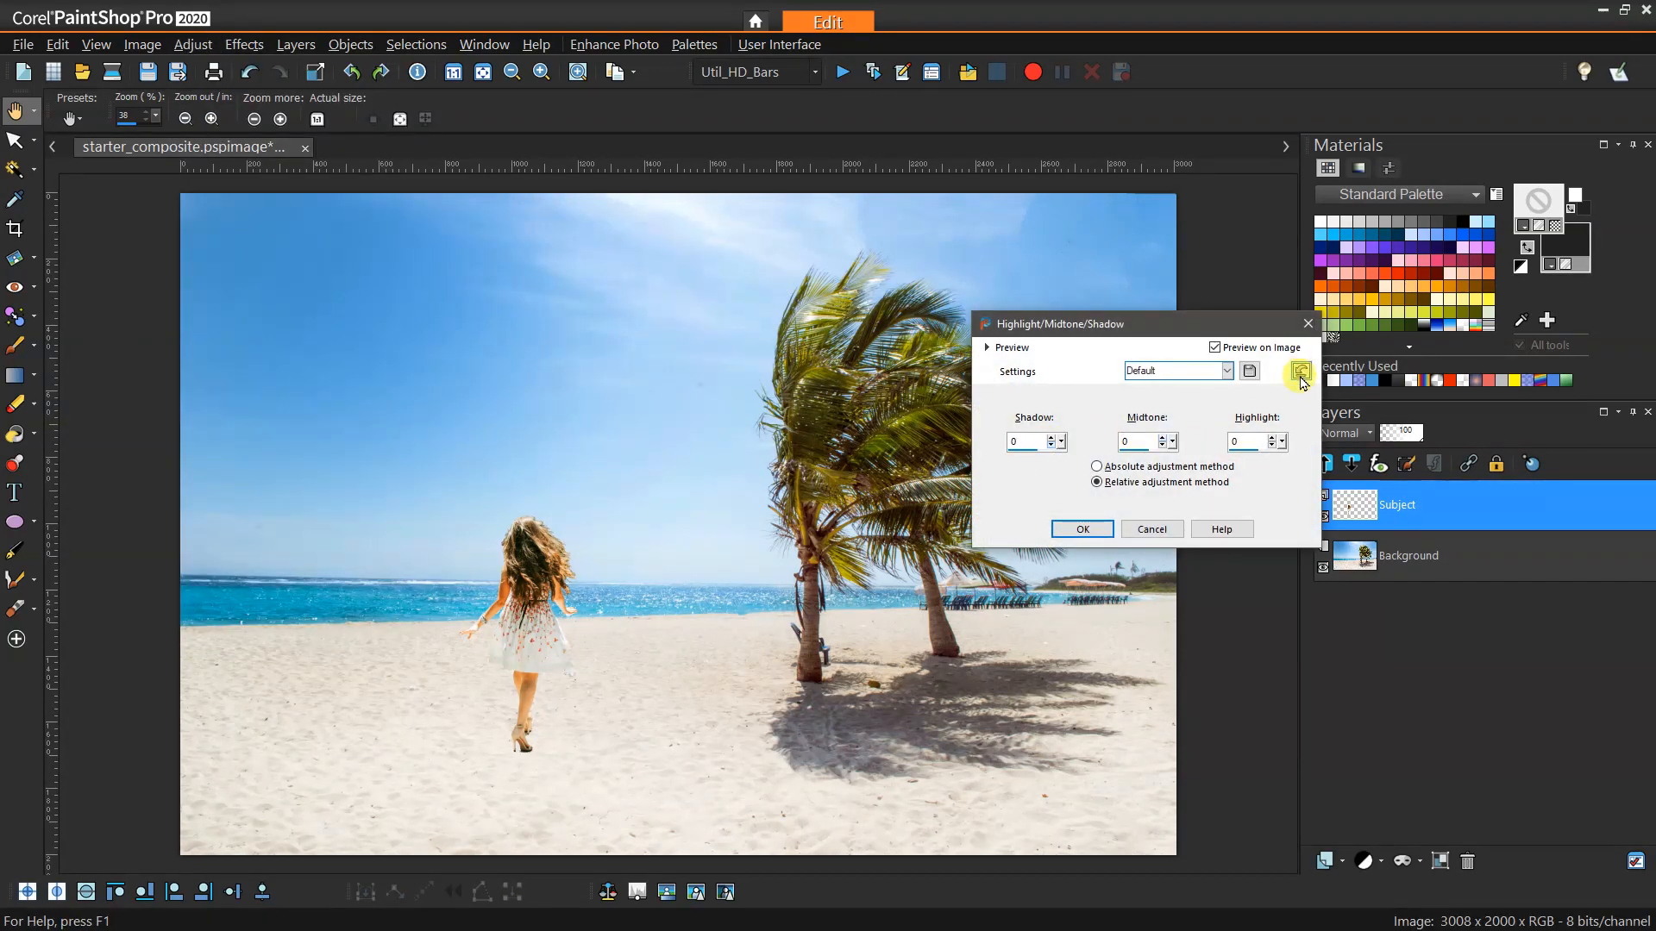
{"action": "left_click_drag", "start_coordinate": [1060, 441], "coordinate": [1068, 441]}
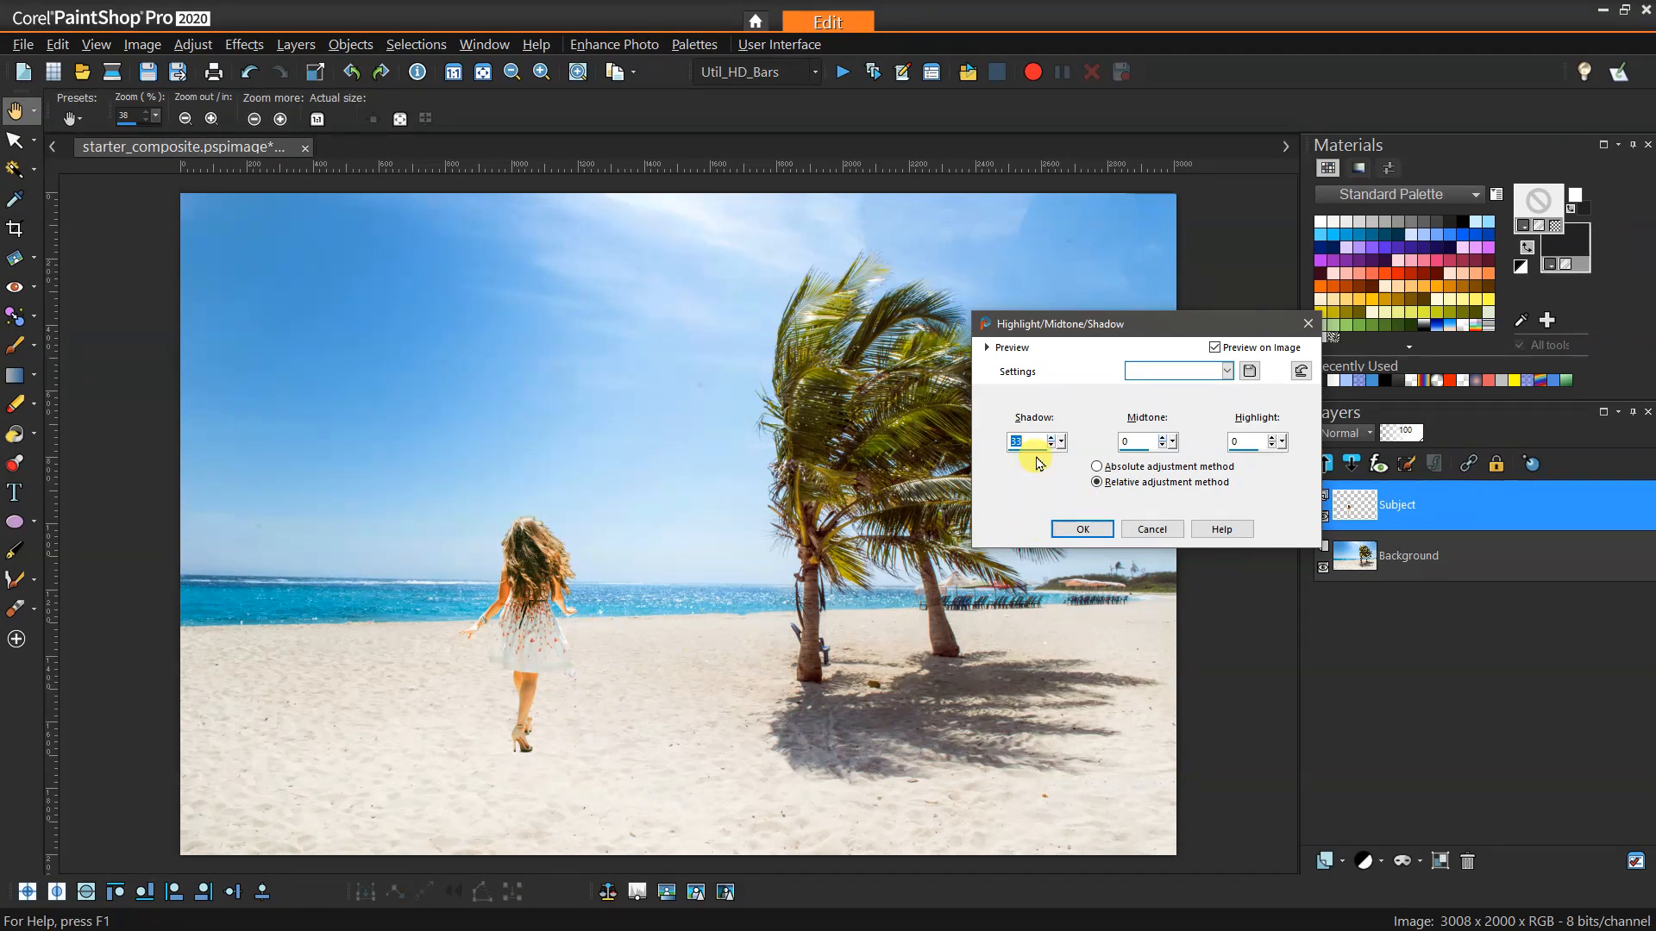
{"action": "left_click_drag", "start_coordinate": [1060, 442], "coordinate": [1070, 442]}
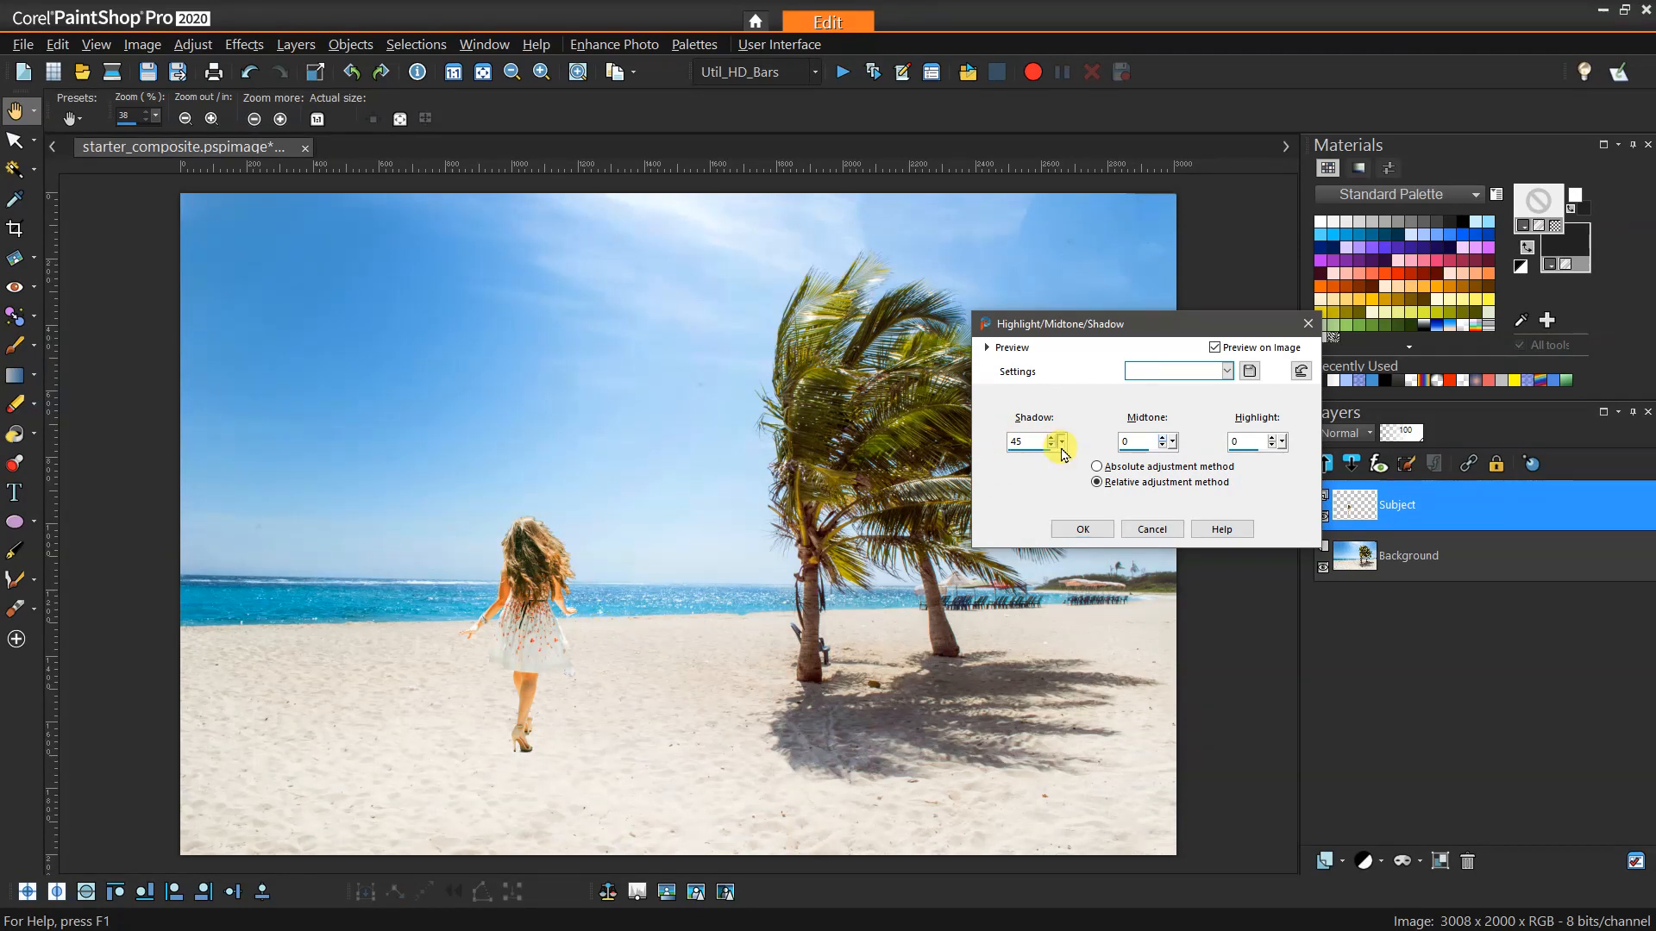
{"action": "left_click_drag", "start_coordinate": [1061, 442], "coordinate": [1054, 444]}
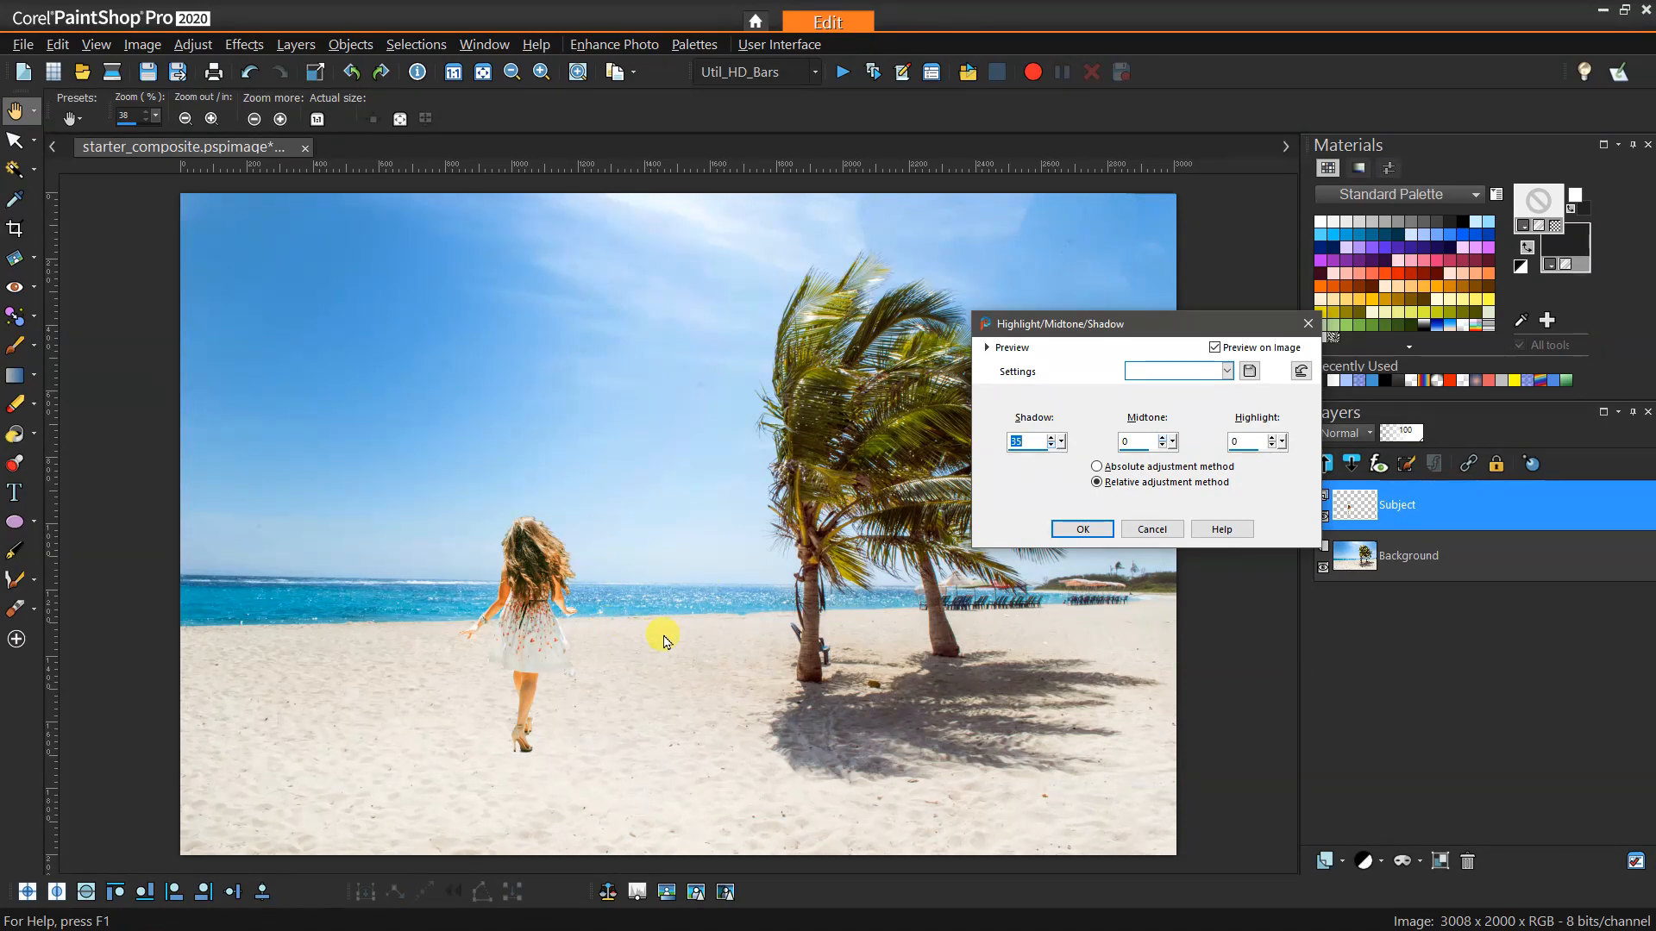
{"action": "left_click", "coordinate": [1080, 530]}
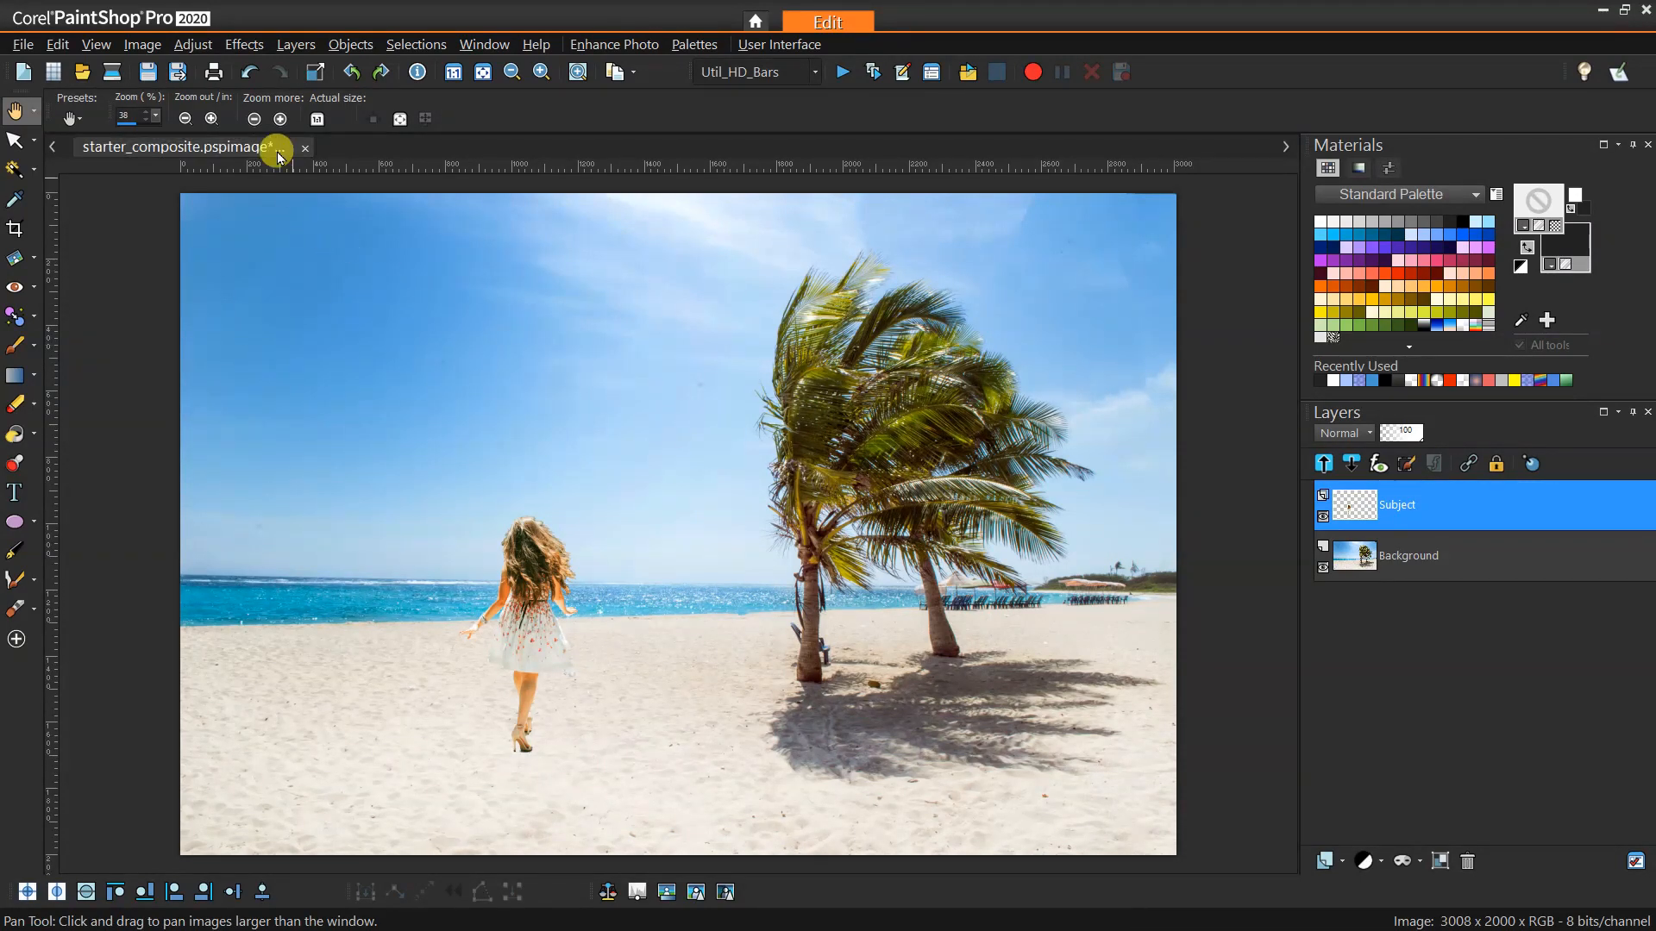
Step: Reduce the Subject layer's color intensity with a Vibrancy adjustment at strength -23
{"action": "left_click", "coordinate": [193, 44]}
{"action": "mouse_move", "coordinate": [282, 260]}
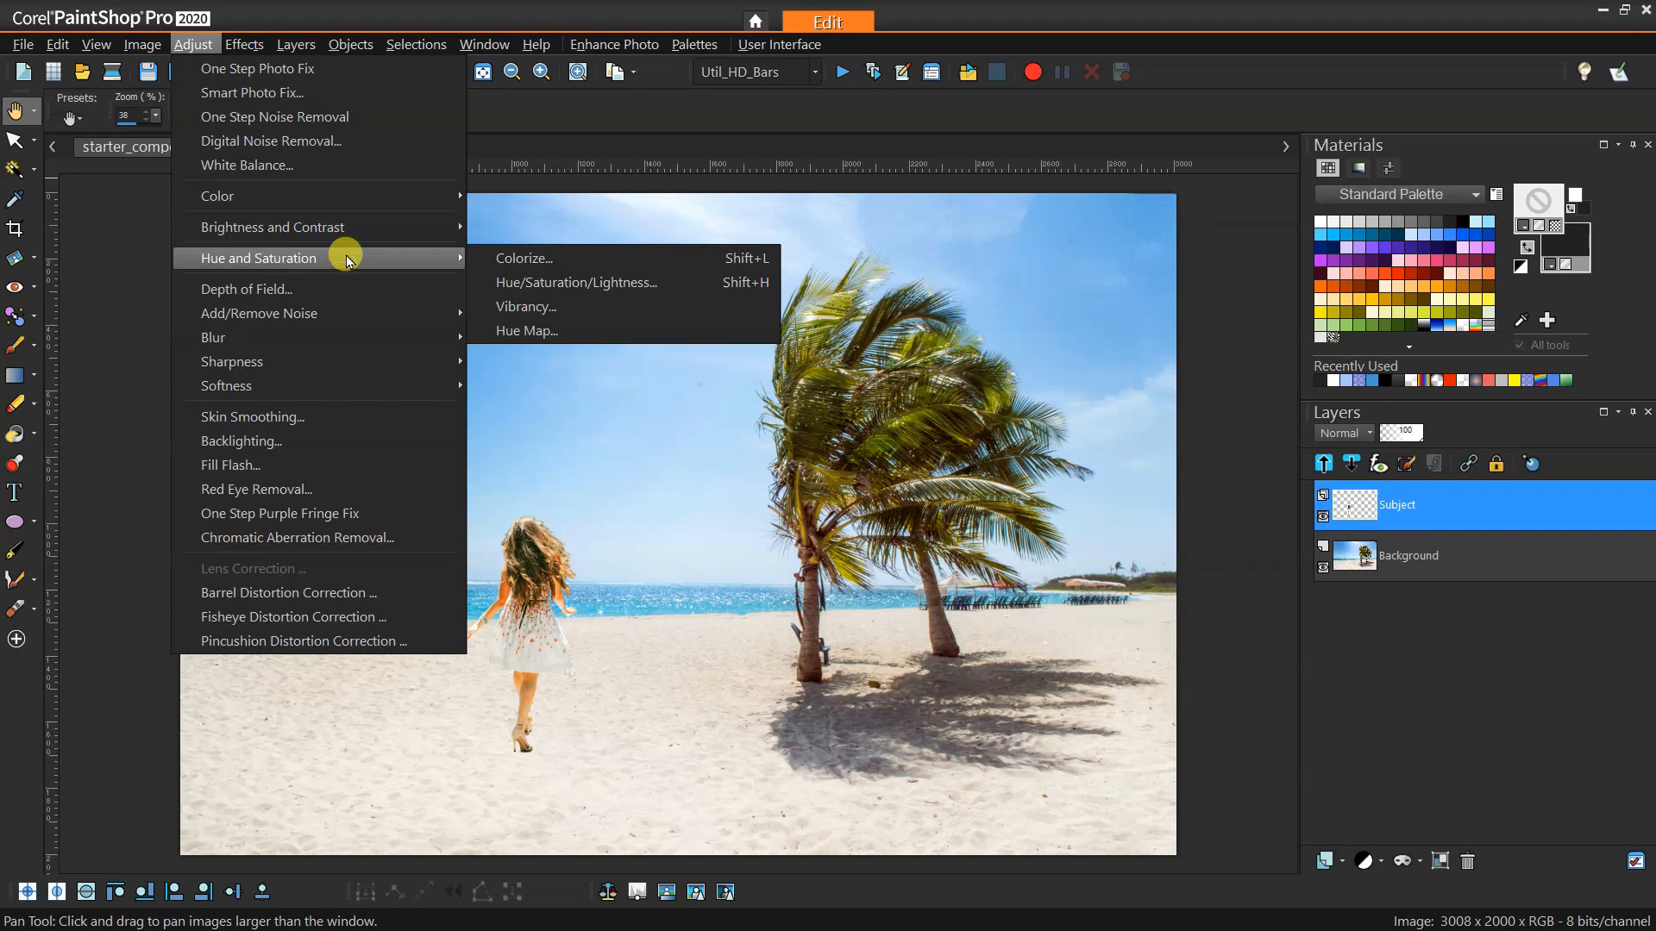
{"action": "left_click", "coordinate": [511, 309]}
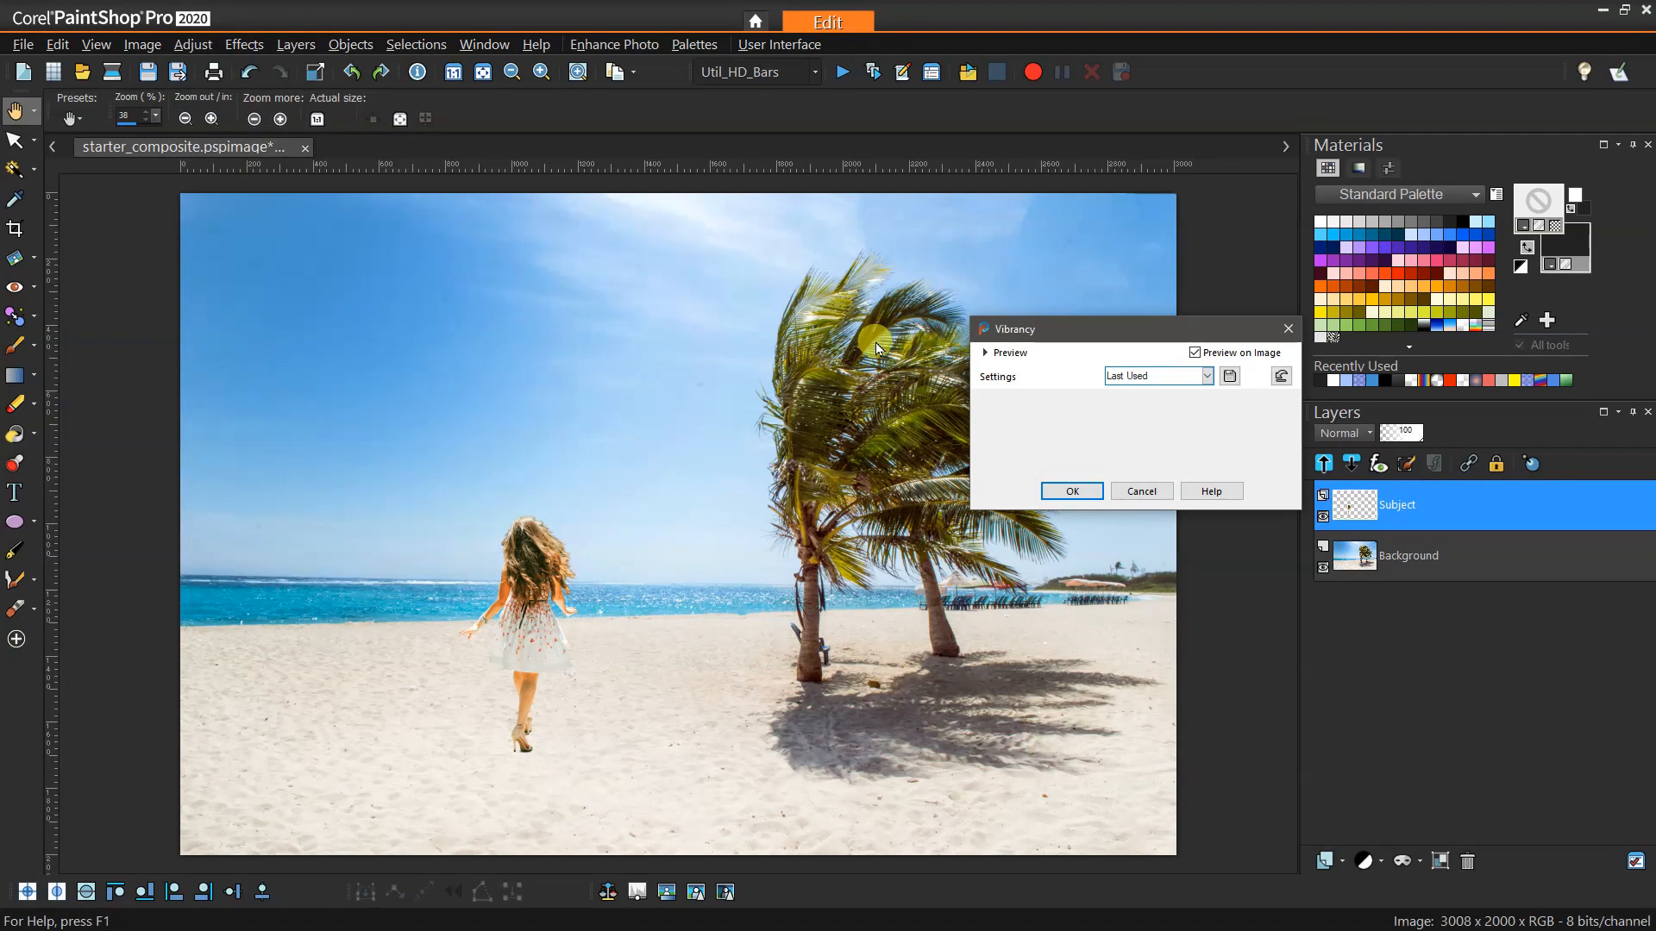
{"action": "left_click_drag", "start_coordinate": [1128, 329], "coordinate": [854, 465]}
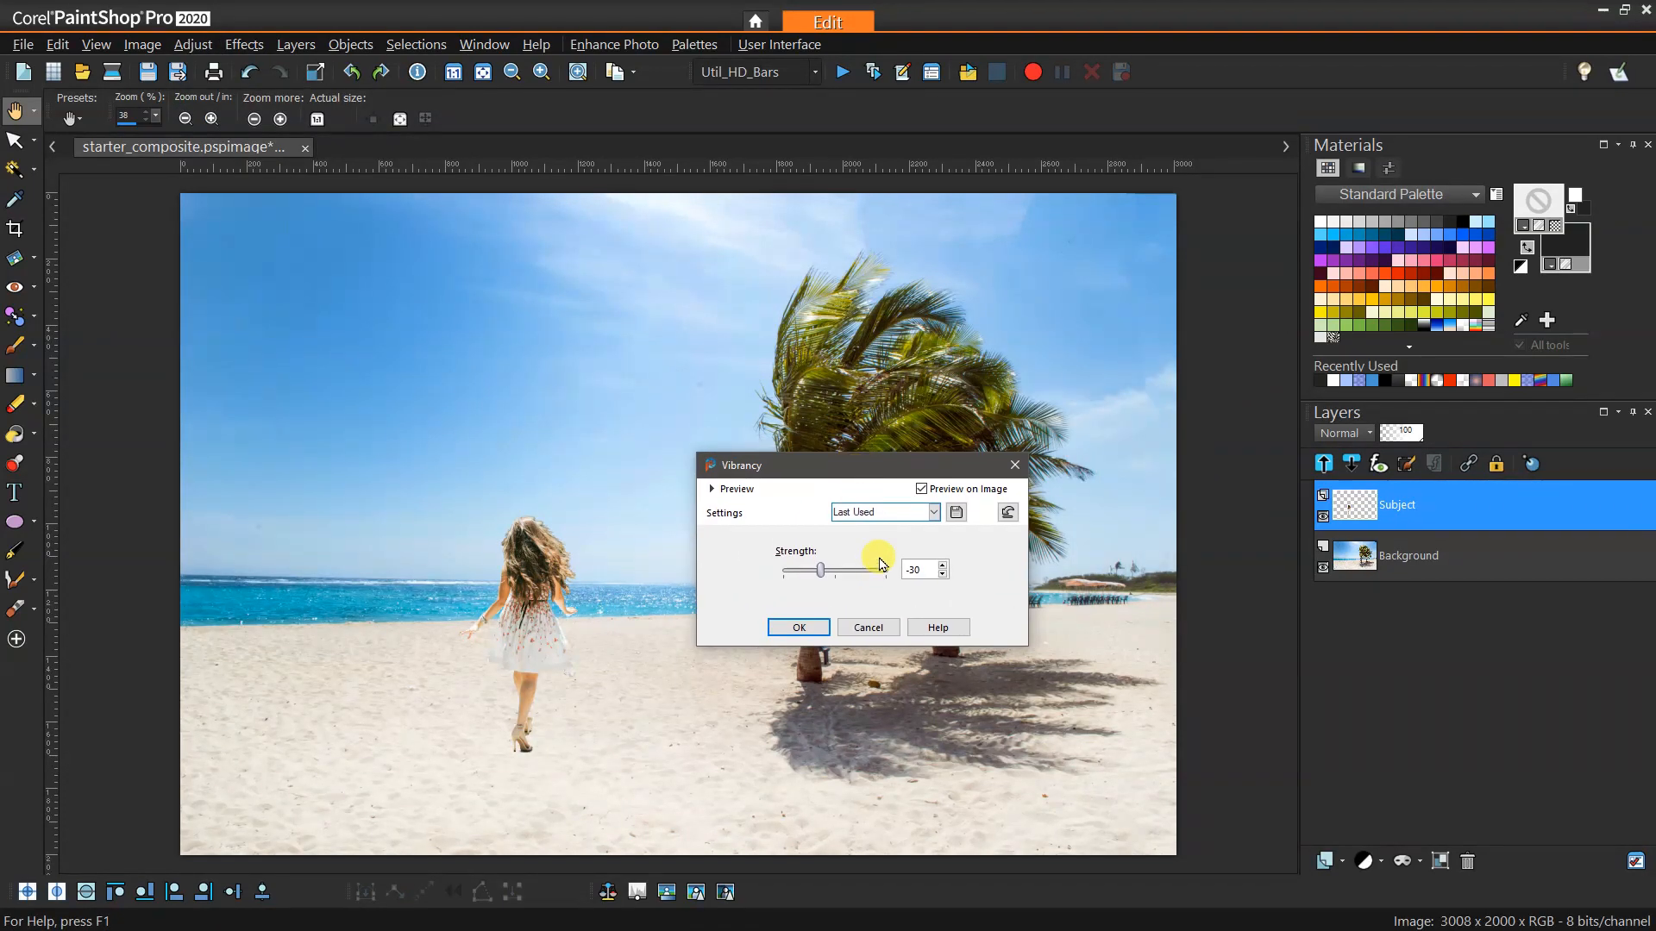
{"action": "mouse_move", "coordinate": [822, 578]}
{"action": "left_mouse_down"}
{"action": "mouse_move", "coordinate": [831, 621]}
{"action": "mouse_move", "coordinate": [828, 592]}
{"action": "left_mouse_up"}
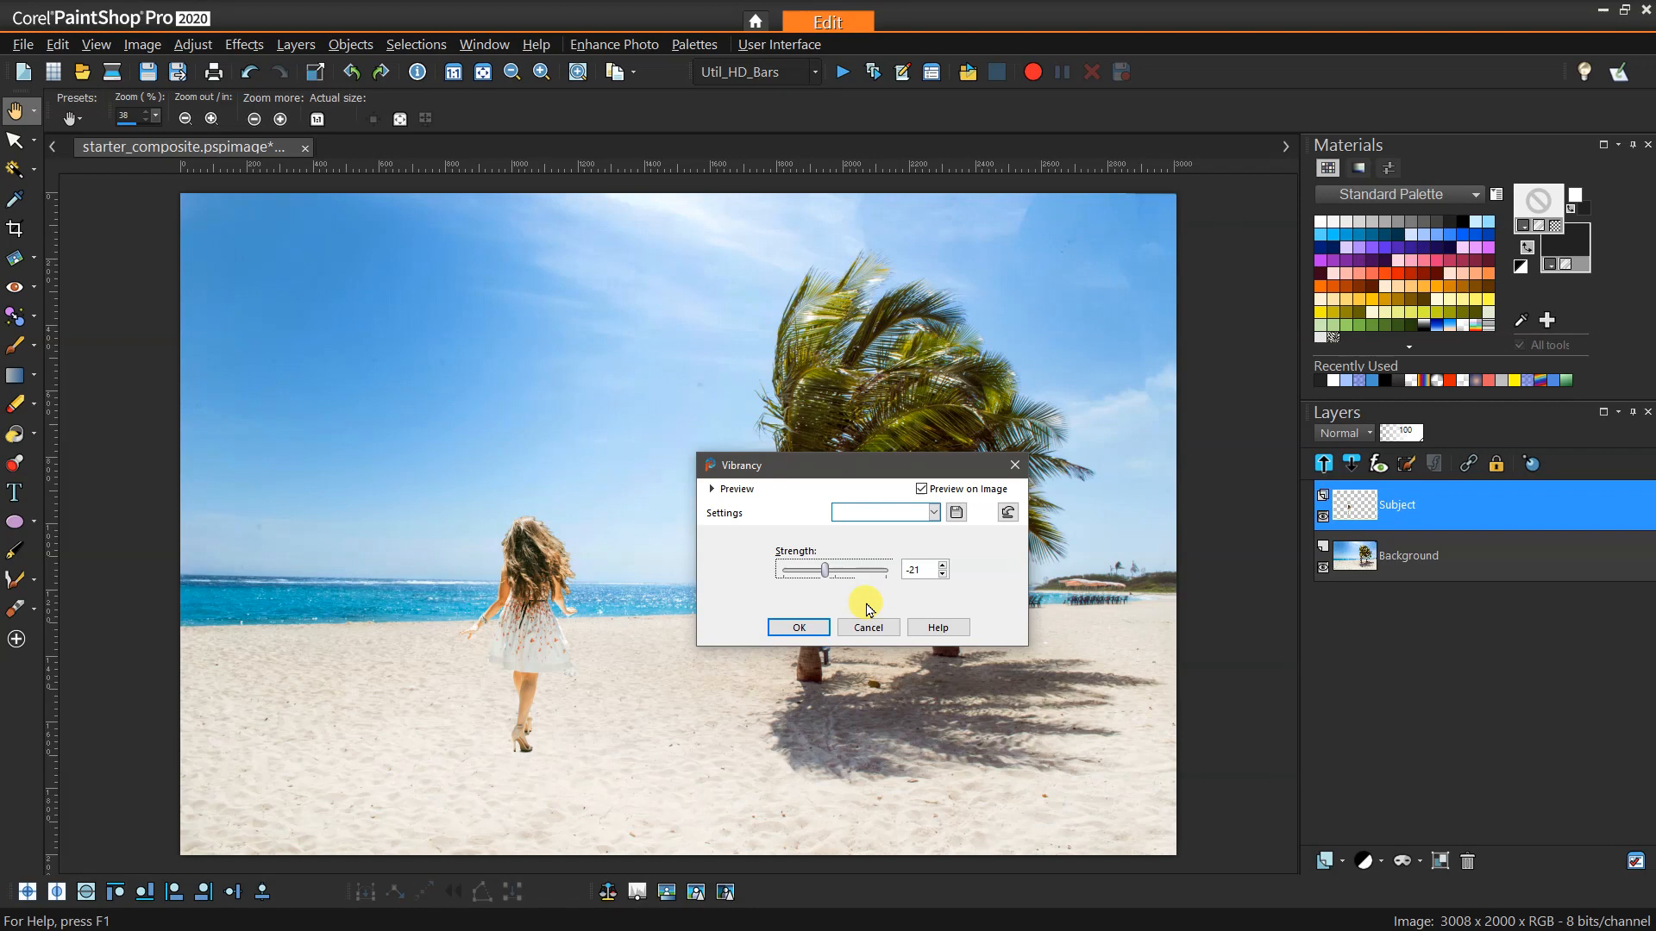
{"action": "mouse_move", "coordinate": [826, 580]}
{"action": "left_mouse_down"}
{"action": "mouse_move", "coordinate": [861, 578]}
{"action": "mouse_move", "coordinate": [841, 579]}
{"action": "left_mouse_up"}
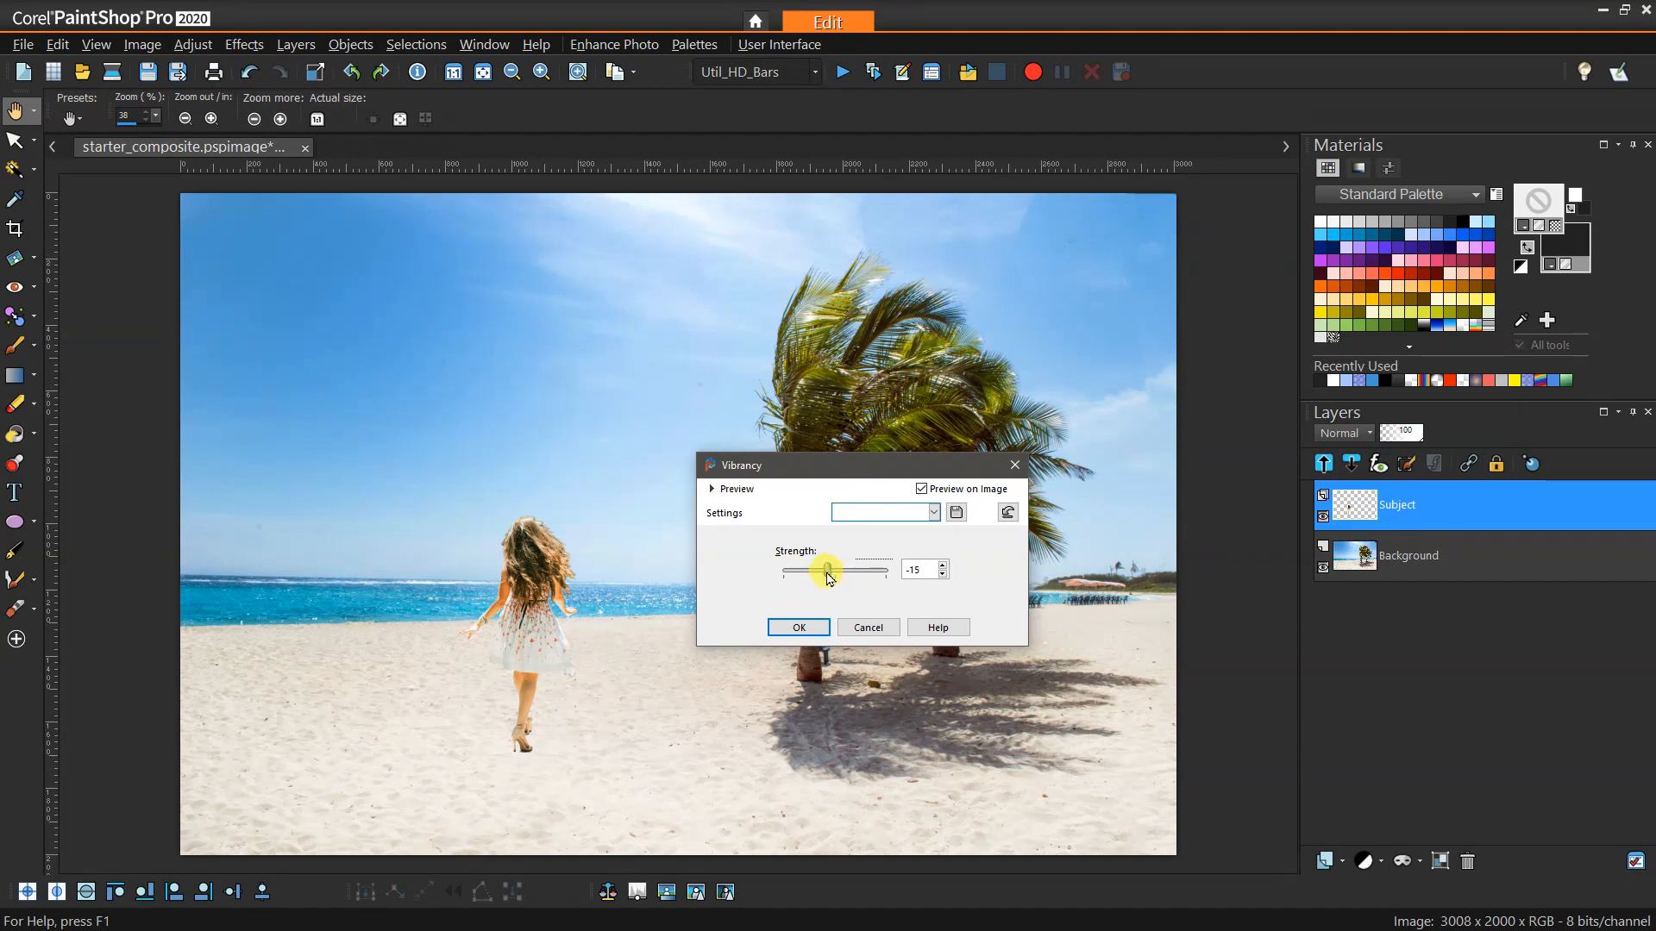
{"action": "left_click_drag", "start_coordinate": [829, 573], "coordinate": [825, 576]}
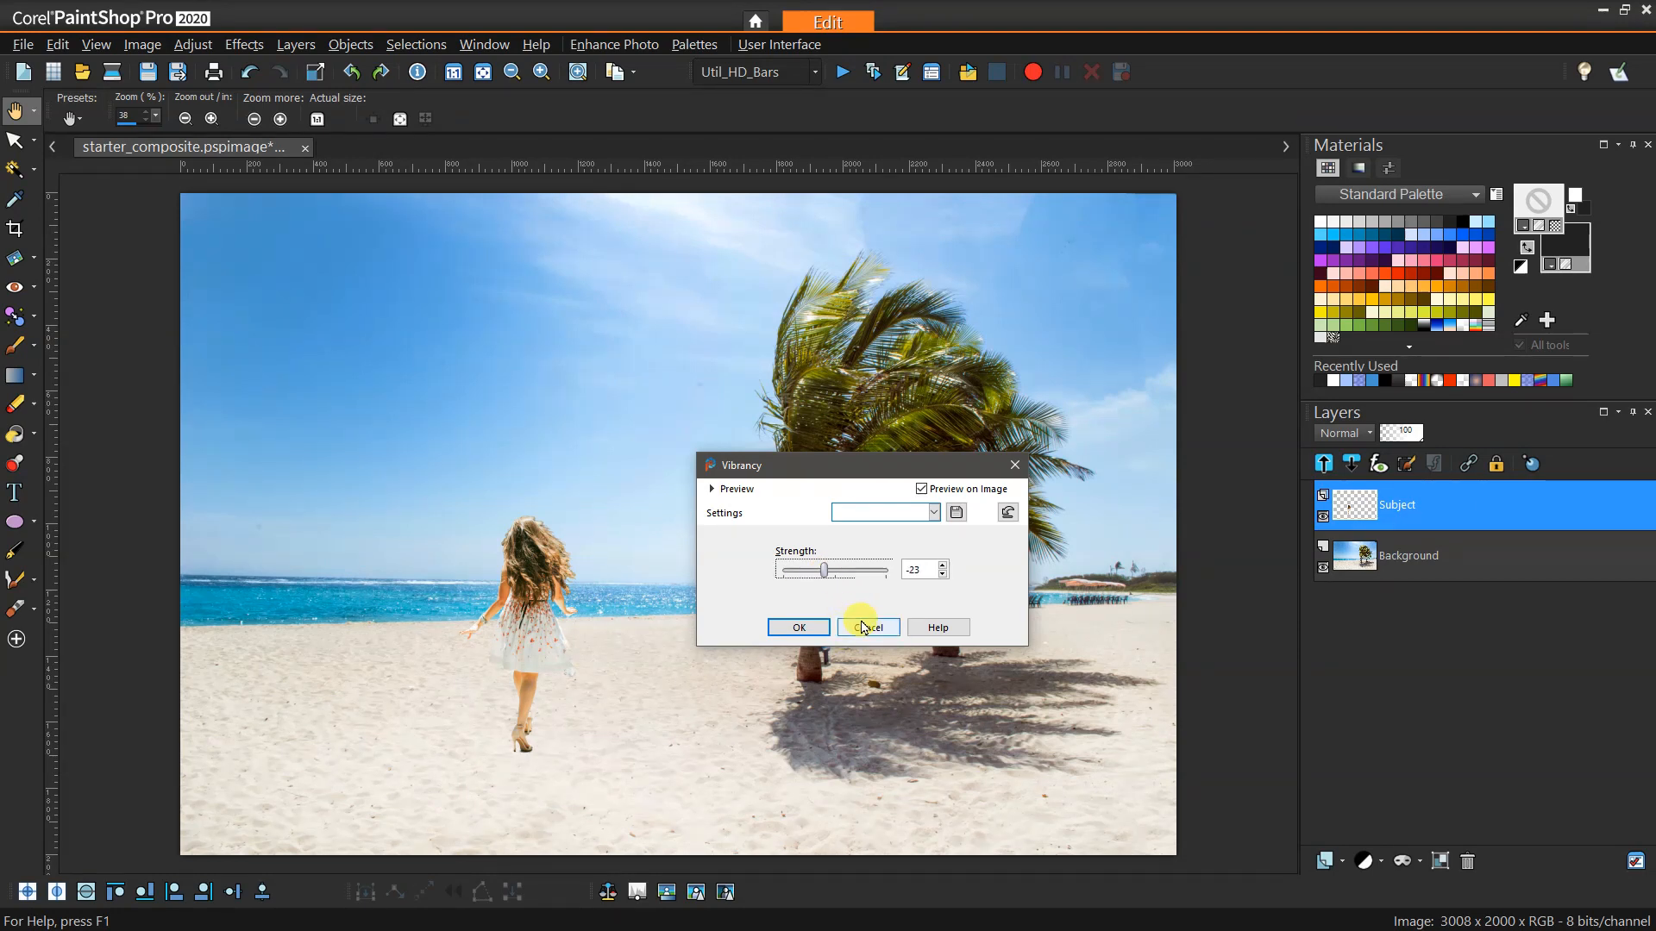
{"action": "left_click", "coordinate": [802, 627]}
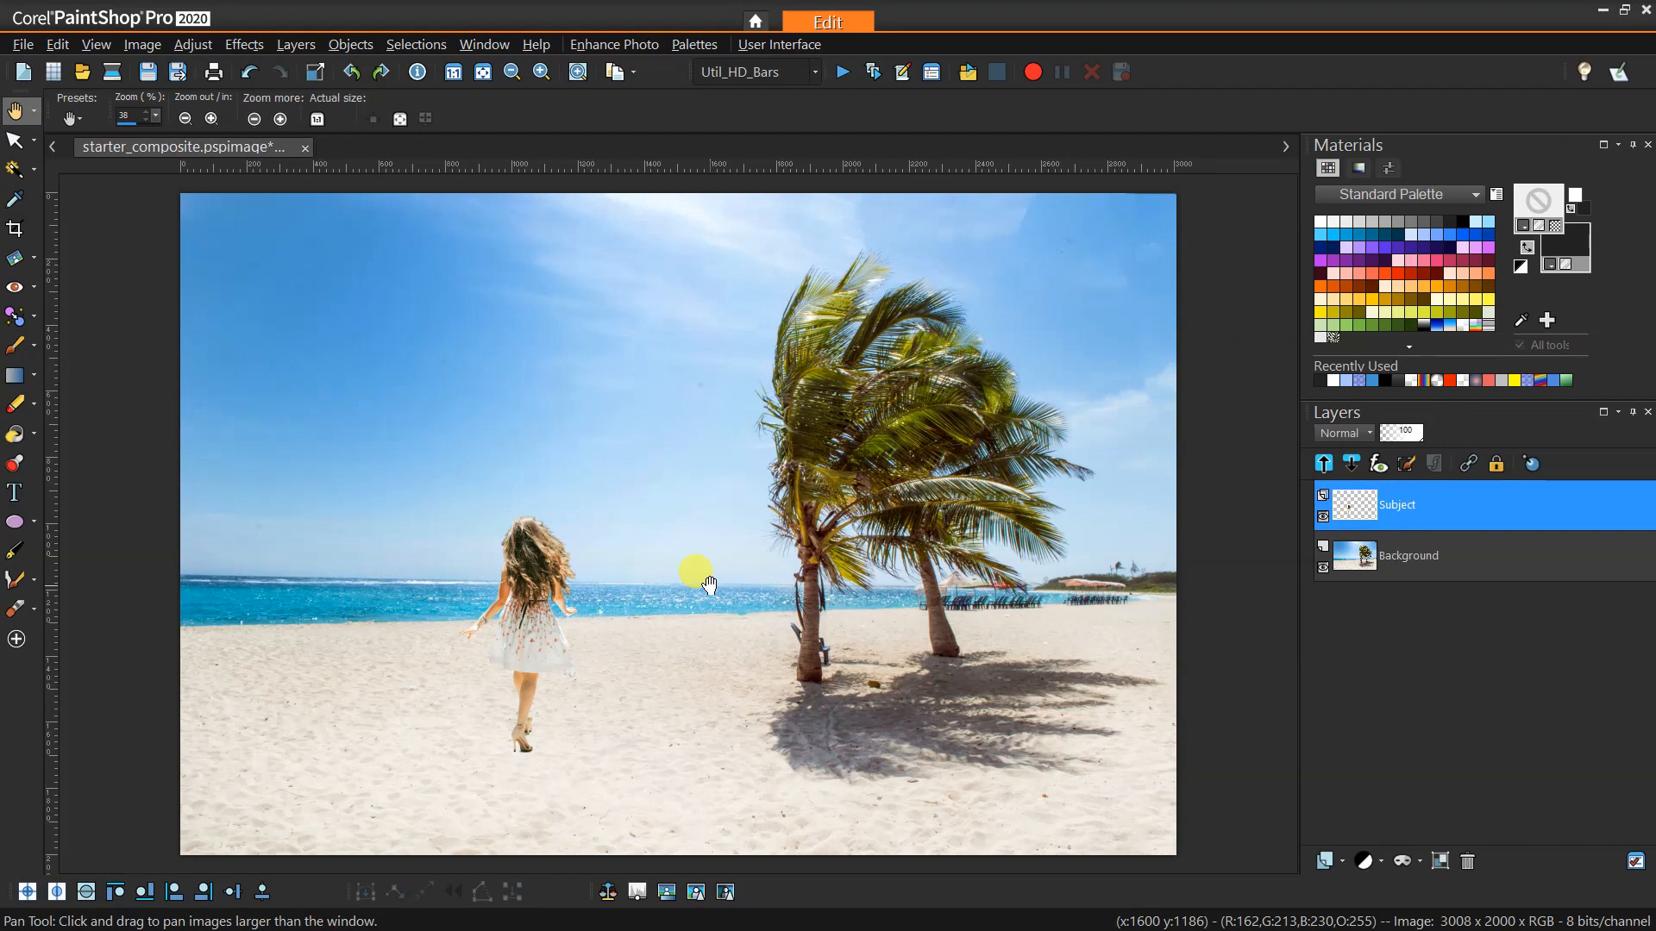
Step: Select the transparent area around the woman on the Subject layer using the Magic Wand with Opacity match mode and tolerance 10
{"action": "left_click", "coordinate": [1322, 567]}
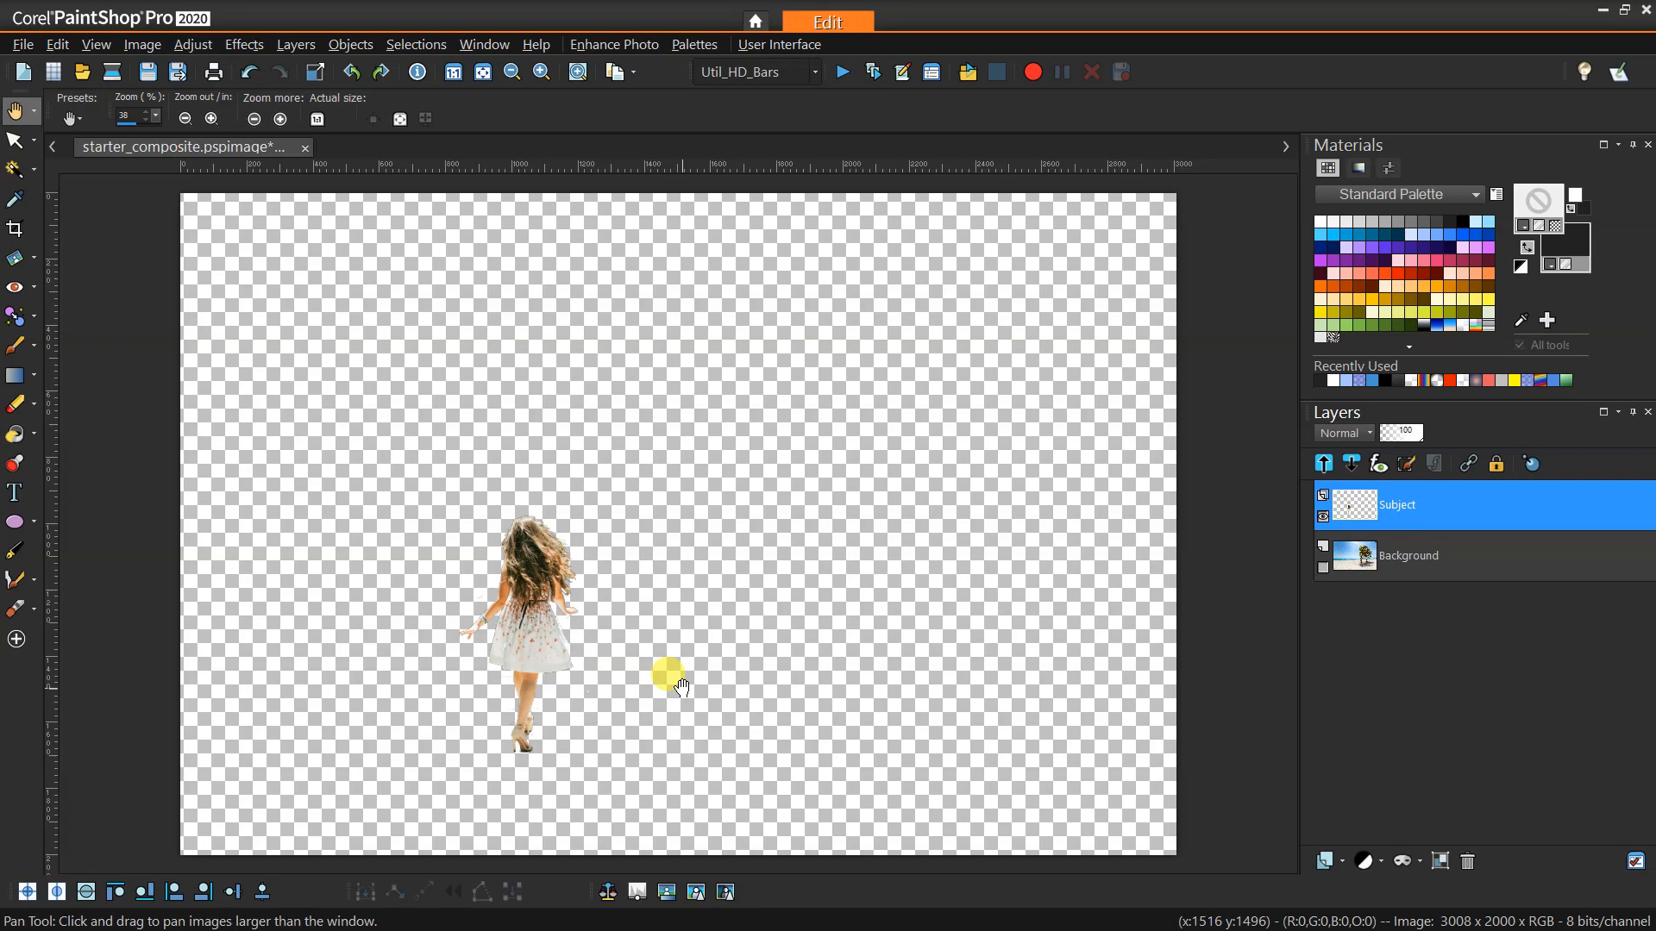
{"action": "left_click", "coordinate": [1322, 567]}
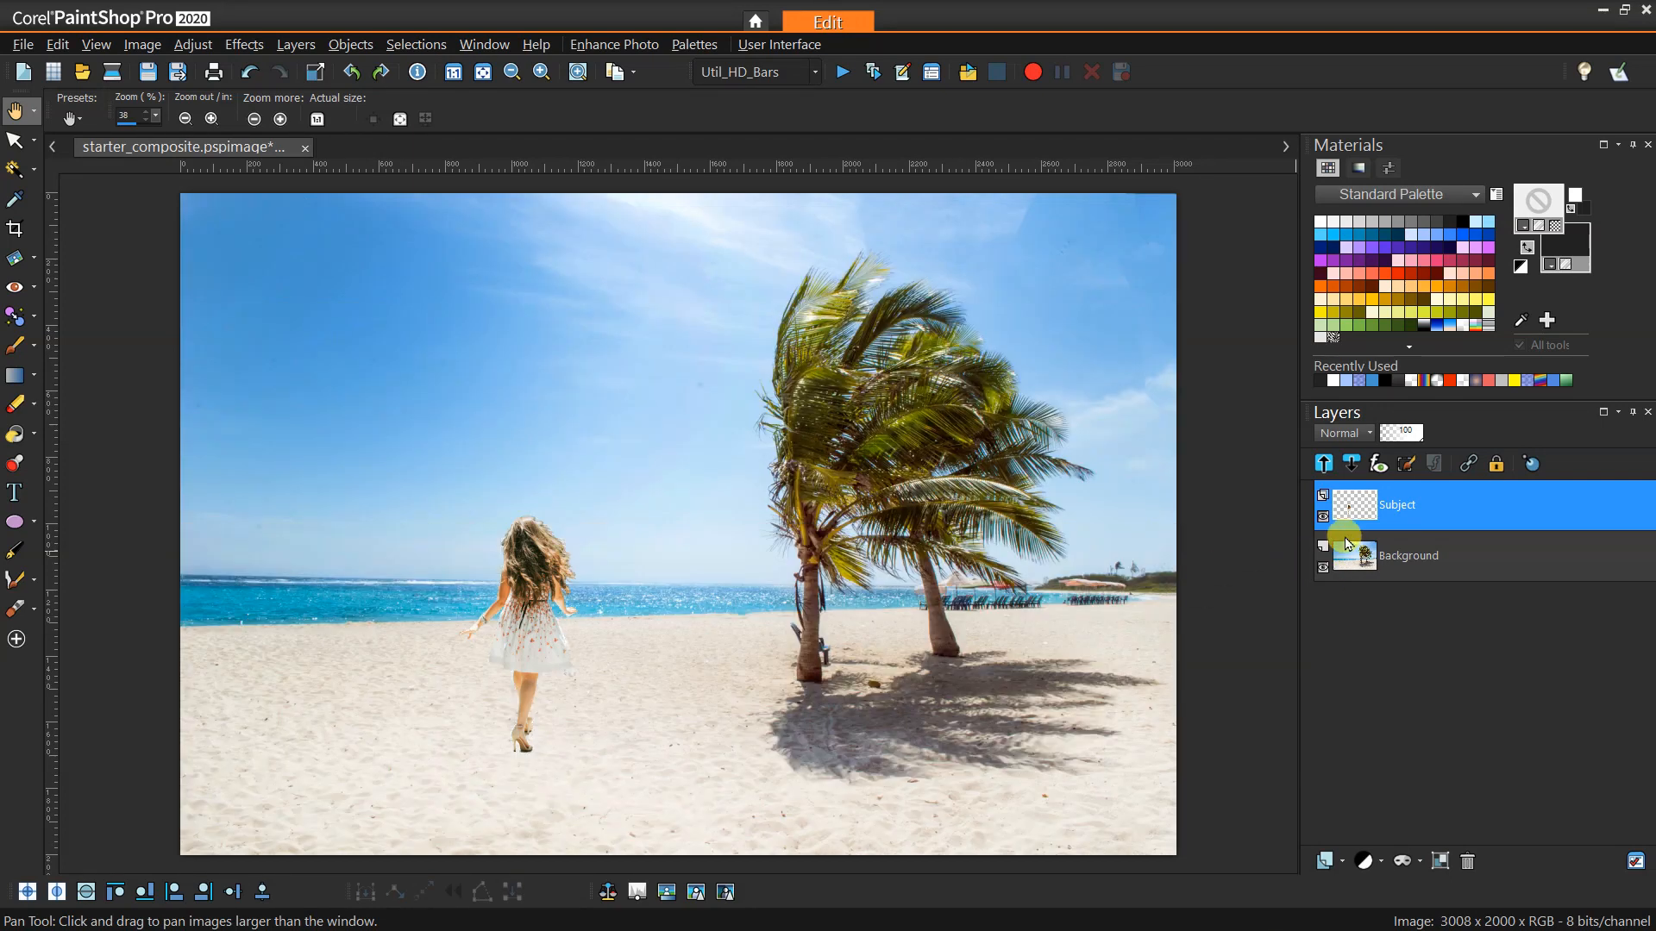
{"action": "left_click", "coordinate": [15, 170]}
{"action": "left_click_drag", "start_coordinate": [340, 119], "coordinate": [341, 121]}
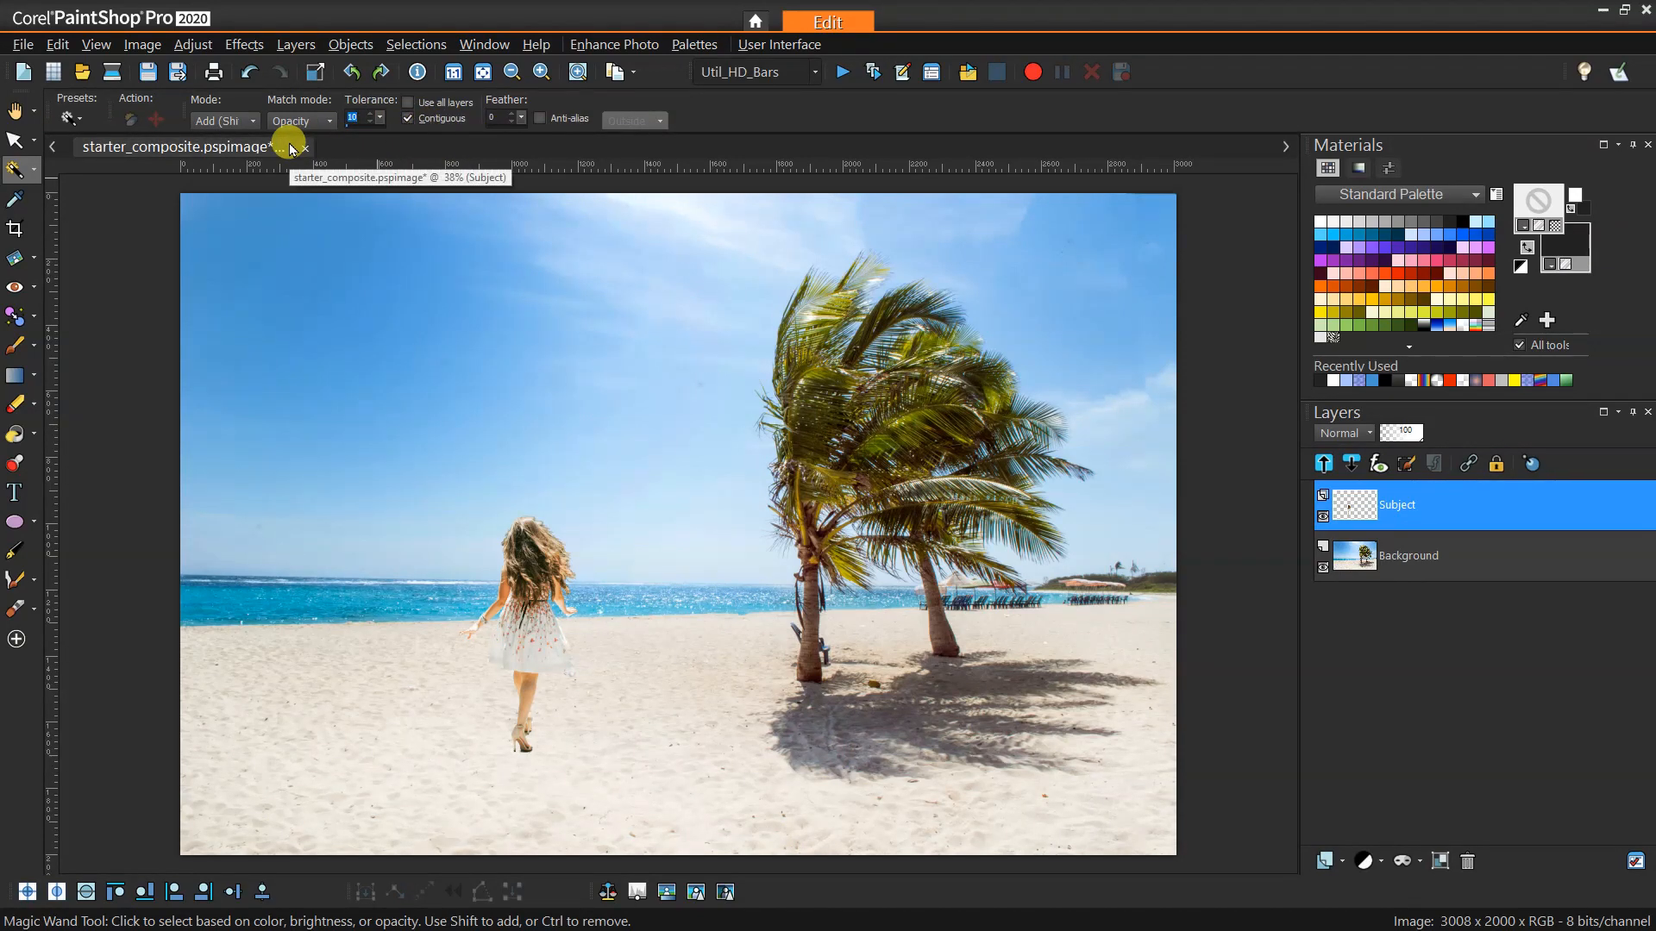
{"action": "left_click", "coordinate": [312, 124]}
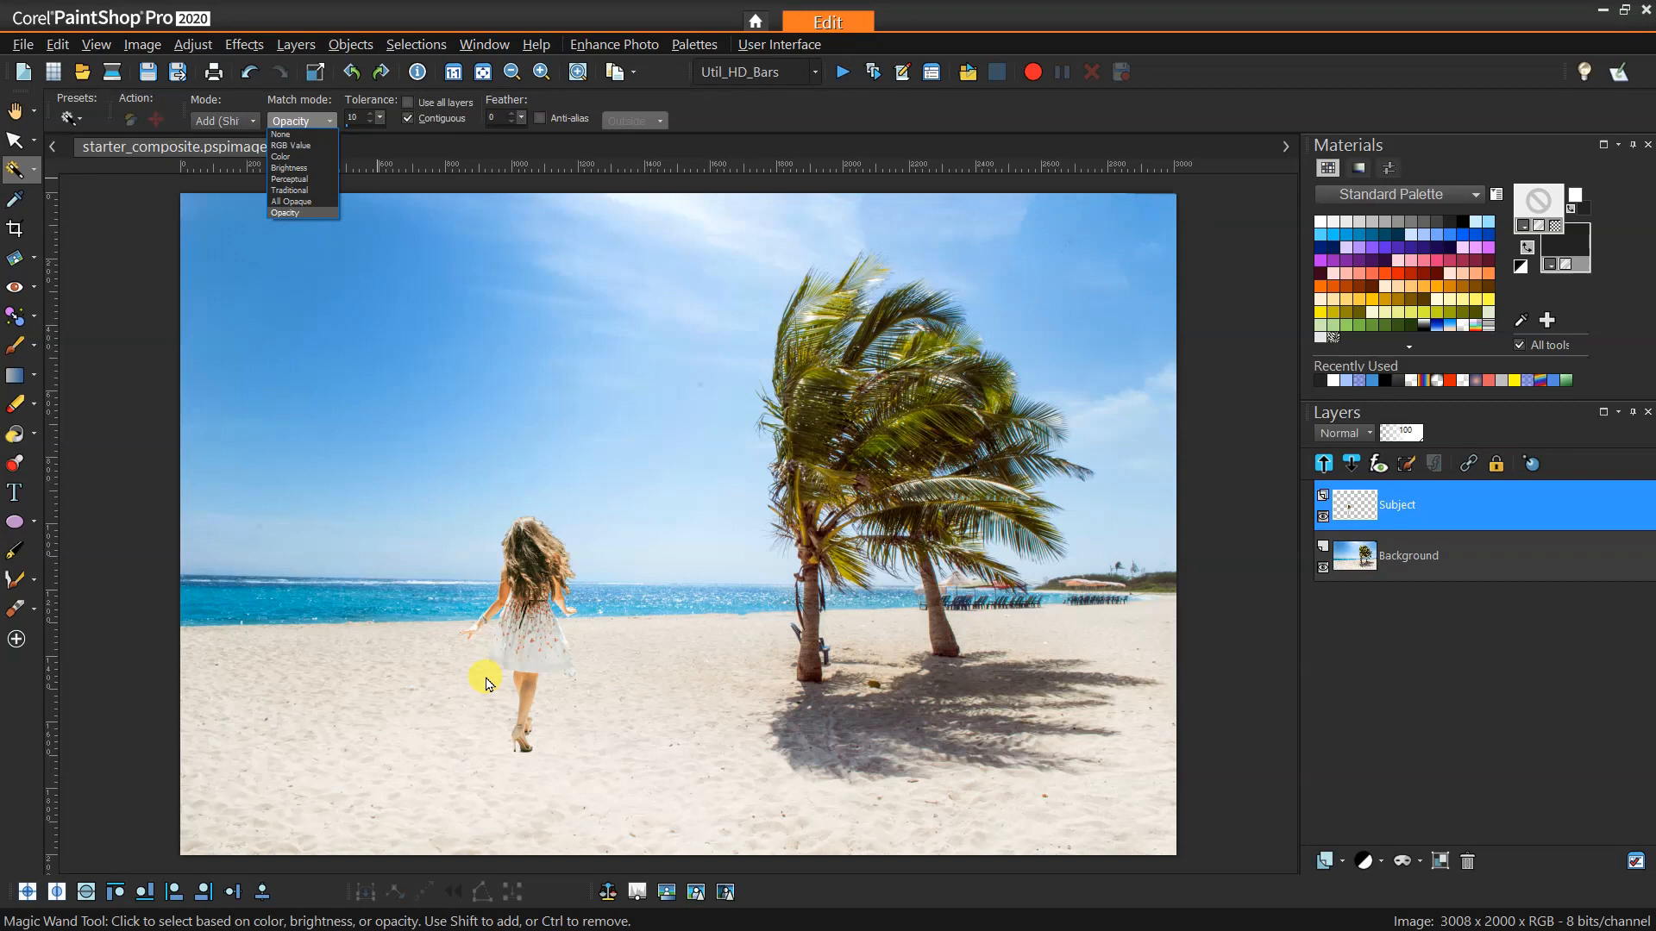
{"action": "left_click", "coordinate": [280, 211]}
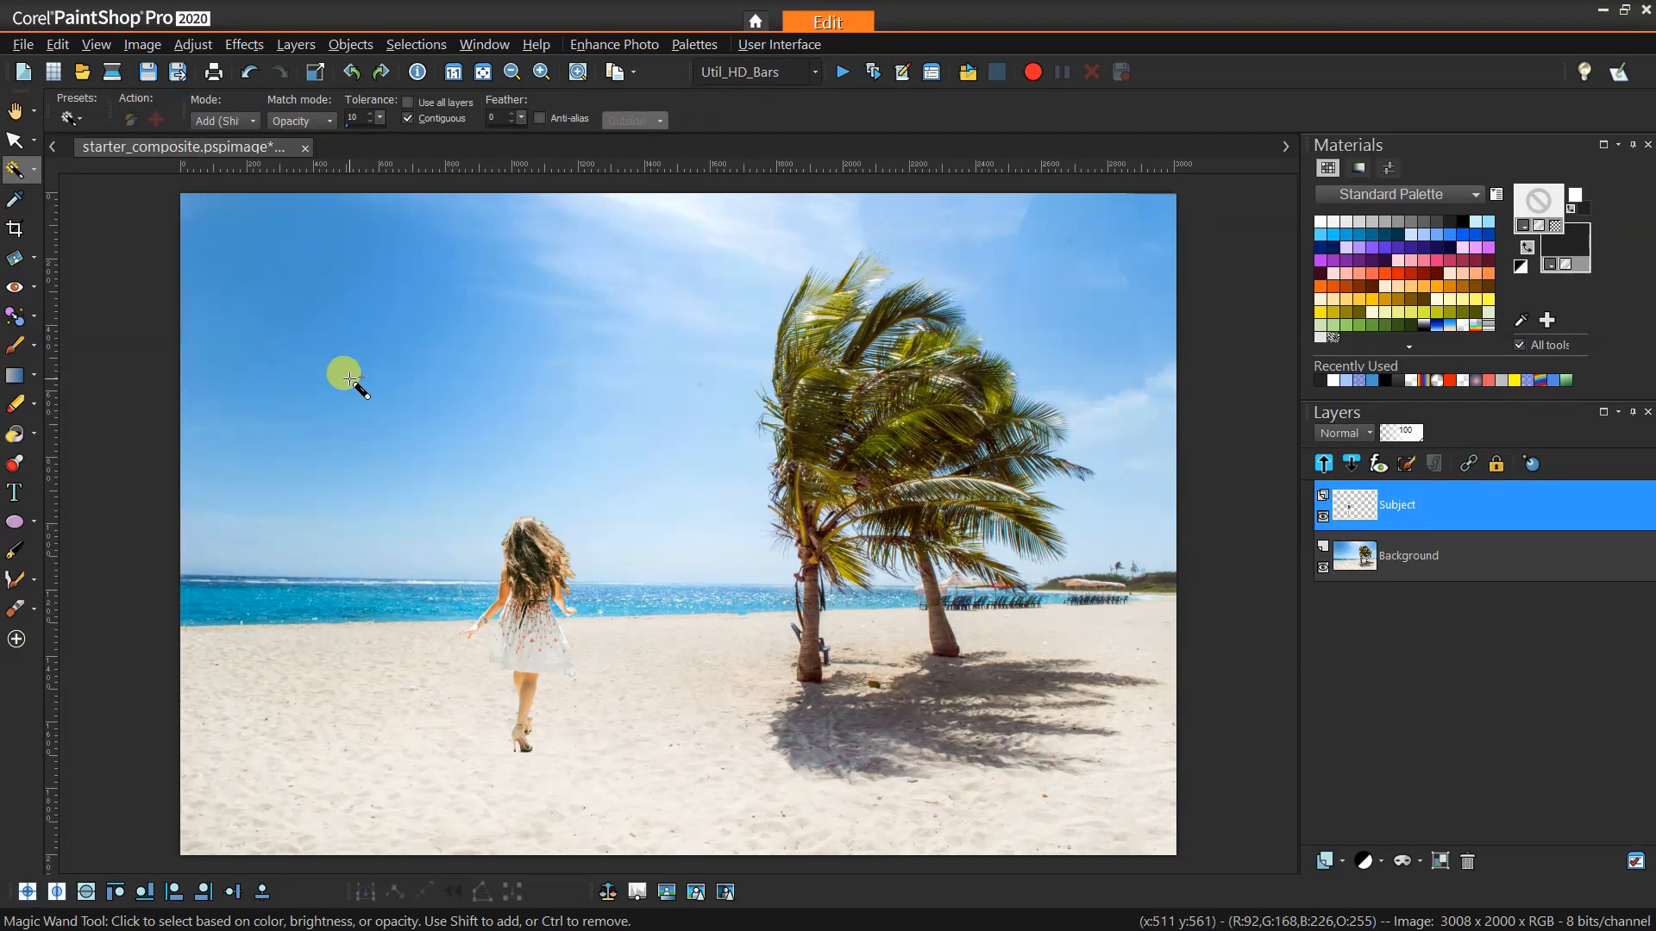
{"action": "left_click", "coordinate": [420, 476]}
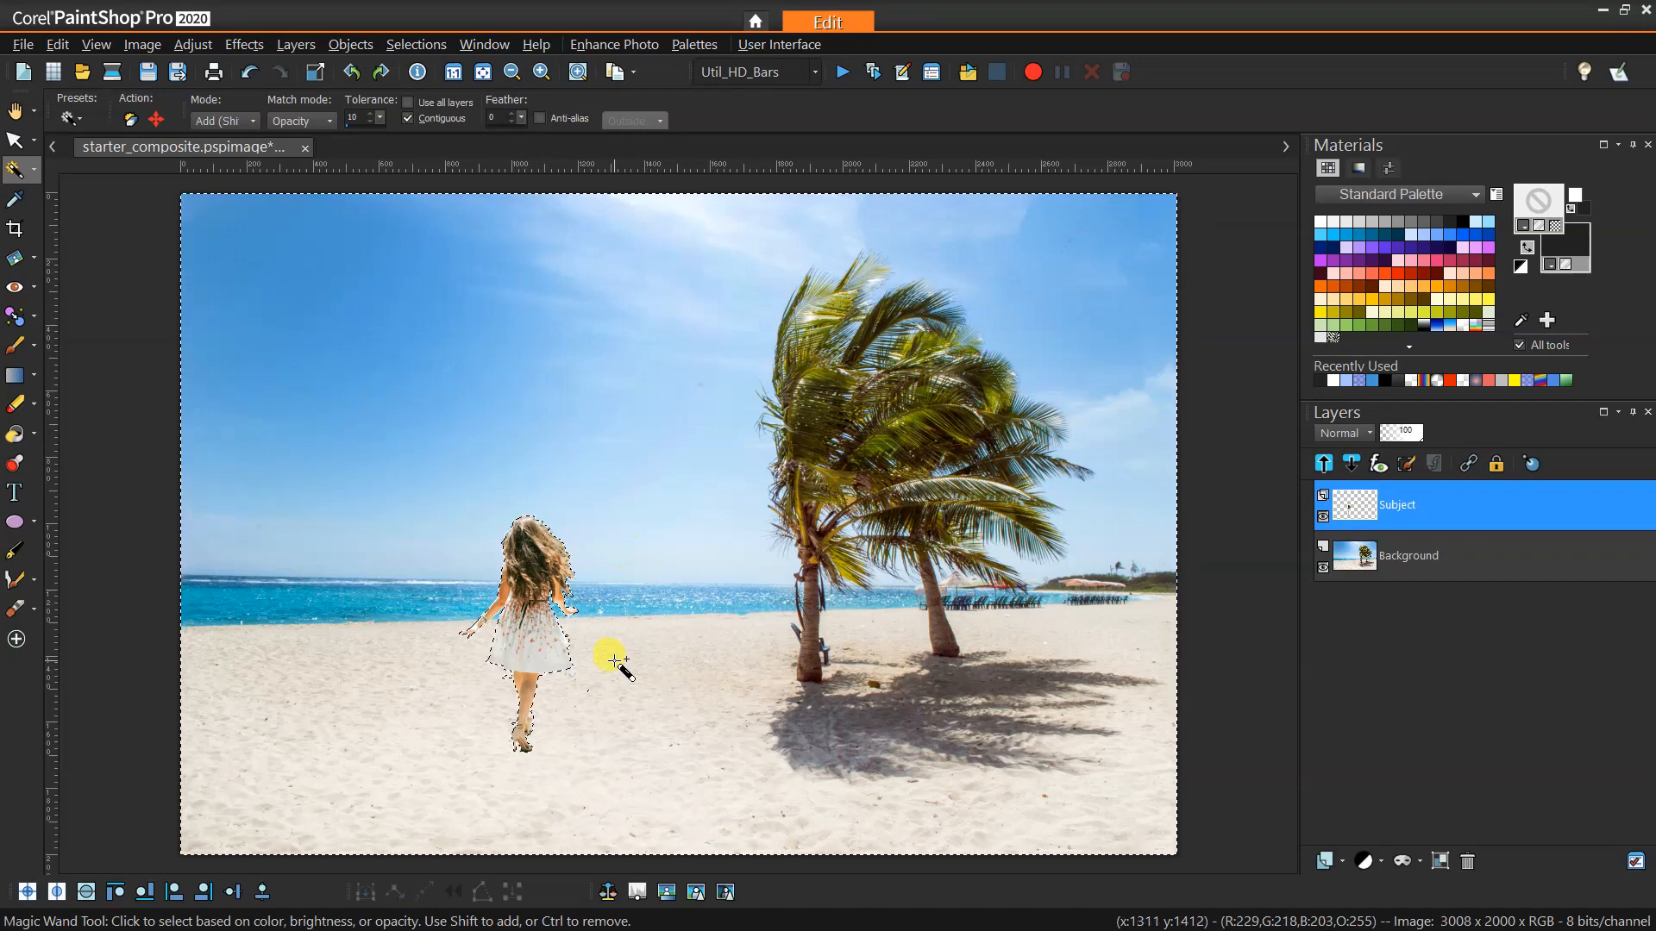
{"action": "scroll", "coordinate": [608, 659], "scroll_direction": "up", "scroll_amount": 1}
{"action": "scroll", "coordinate": [580, 642], "scroll_direction": "up", "scroll_amount": 1}
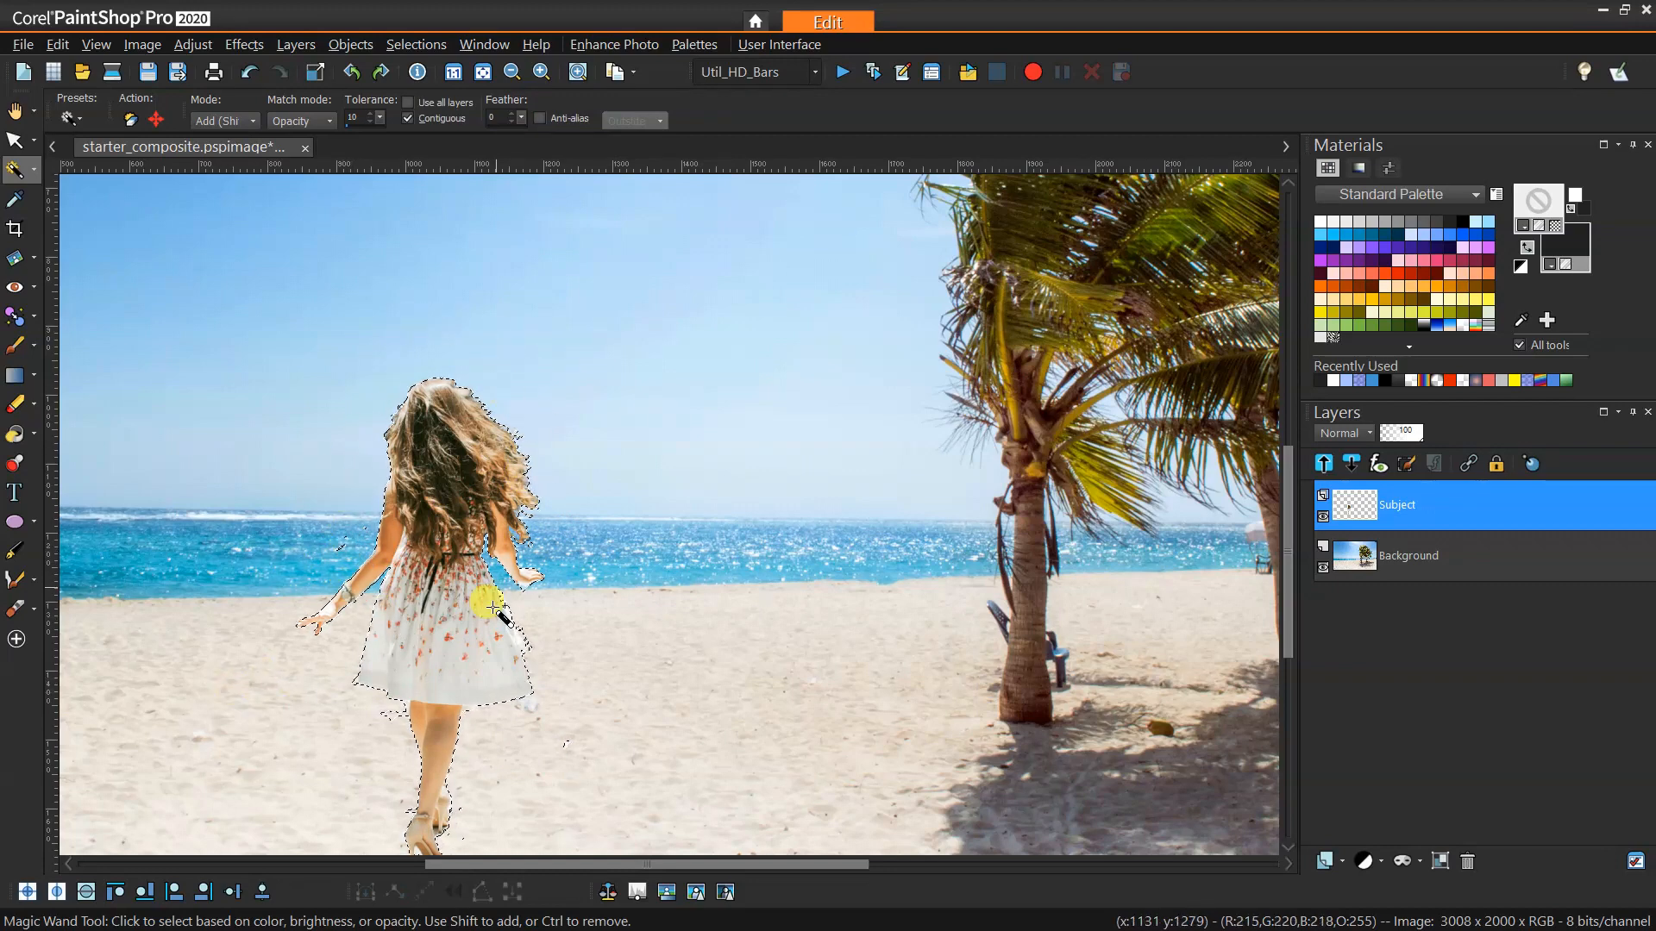
{"action": "scroll", "coordinate": [539, 660], "scroll_direction": "down", "scroll_amount": 1}
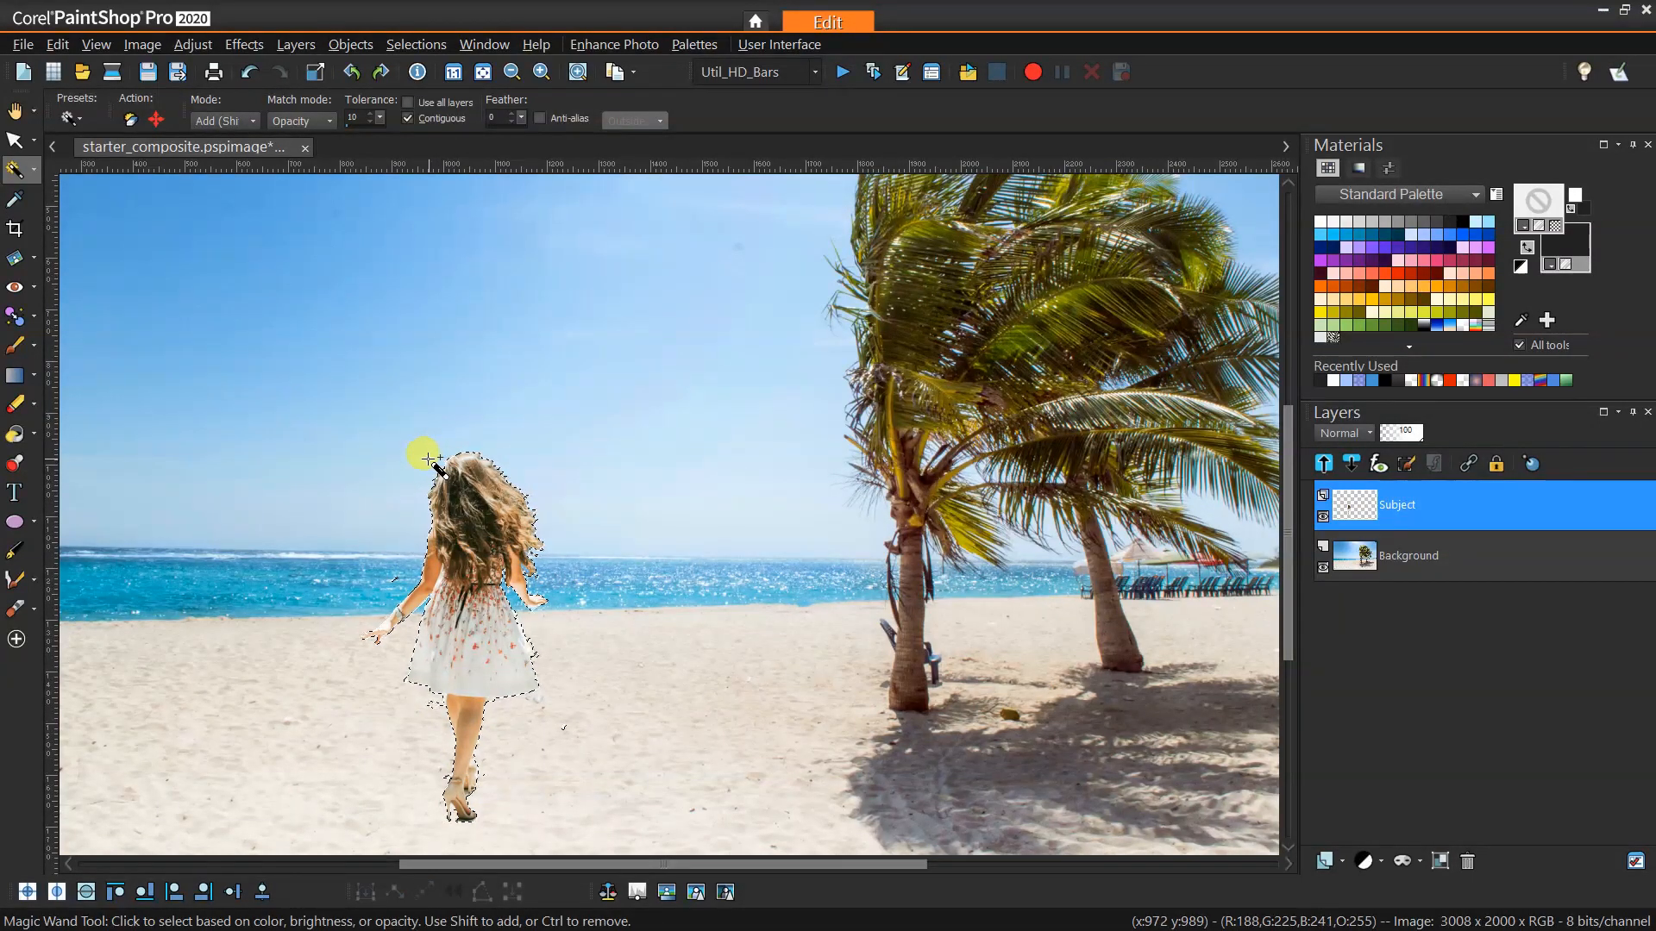
Step: Reselect the transparent area around the woman with the Magic Wand's Opacity matching at tolerance 93, and invert the selection
{"action": "key", "text": "ctrl+d"}
{"action": "left_click_drag", "start_coordinate": [422, 127], "coordinate": [415, 125]}
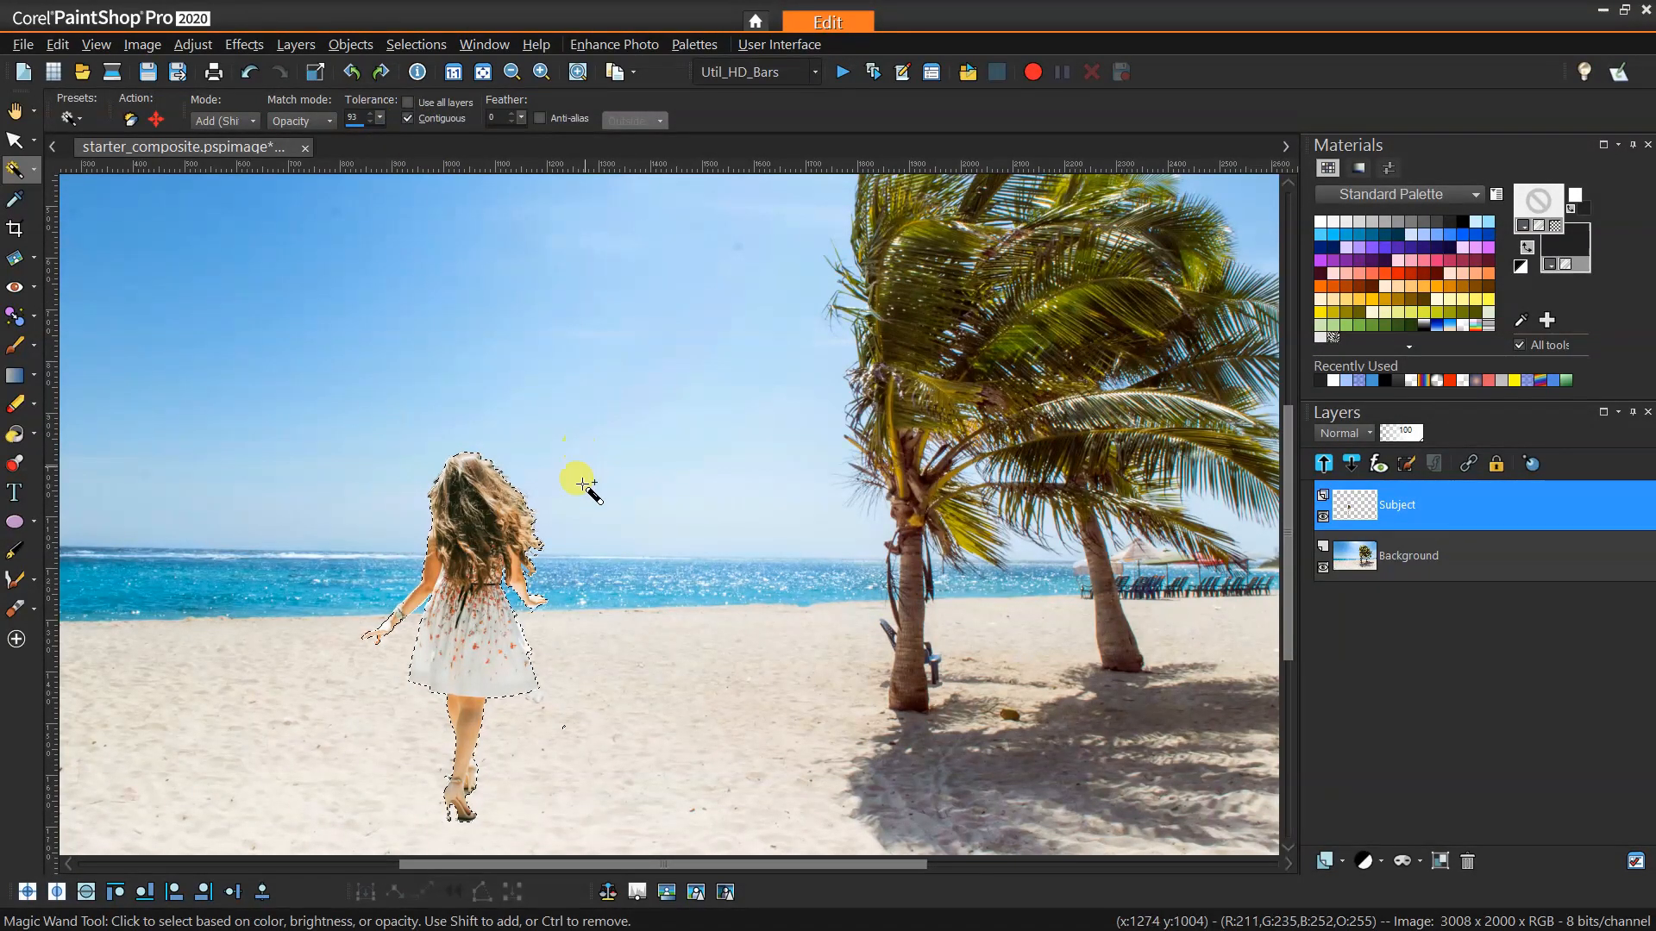
{"action": "scroll", "coordinate": [517, 748], "scroll_direction": "up", "scroll_amount": 1}
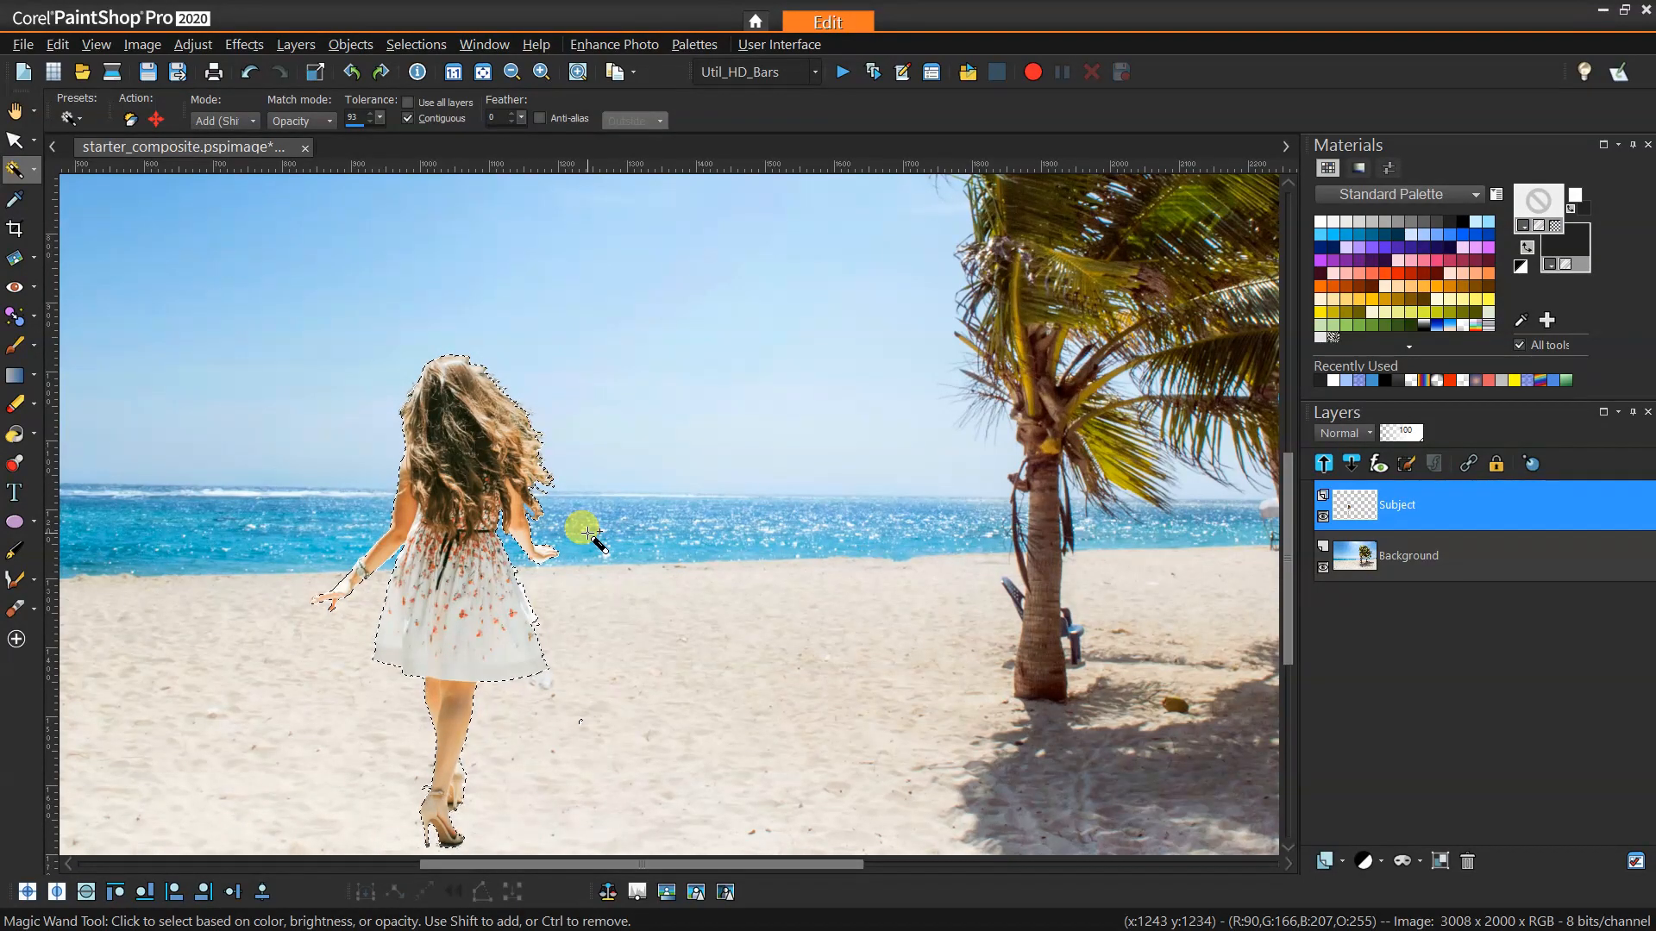
{"action": "scroll", "coordinate": [379, 552], "scroll_direction": "down", "scroll_amount": 3}
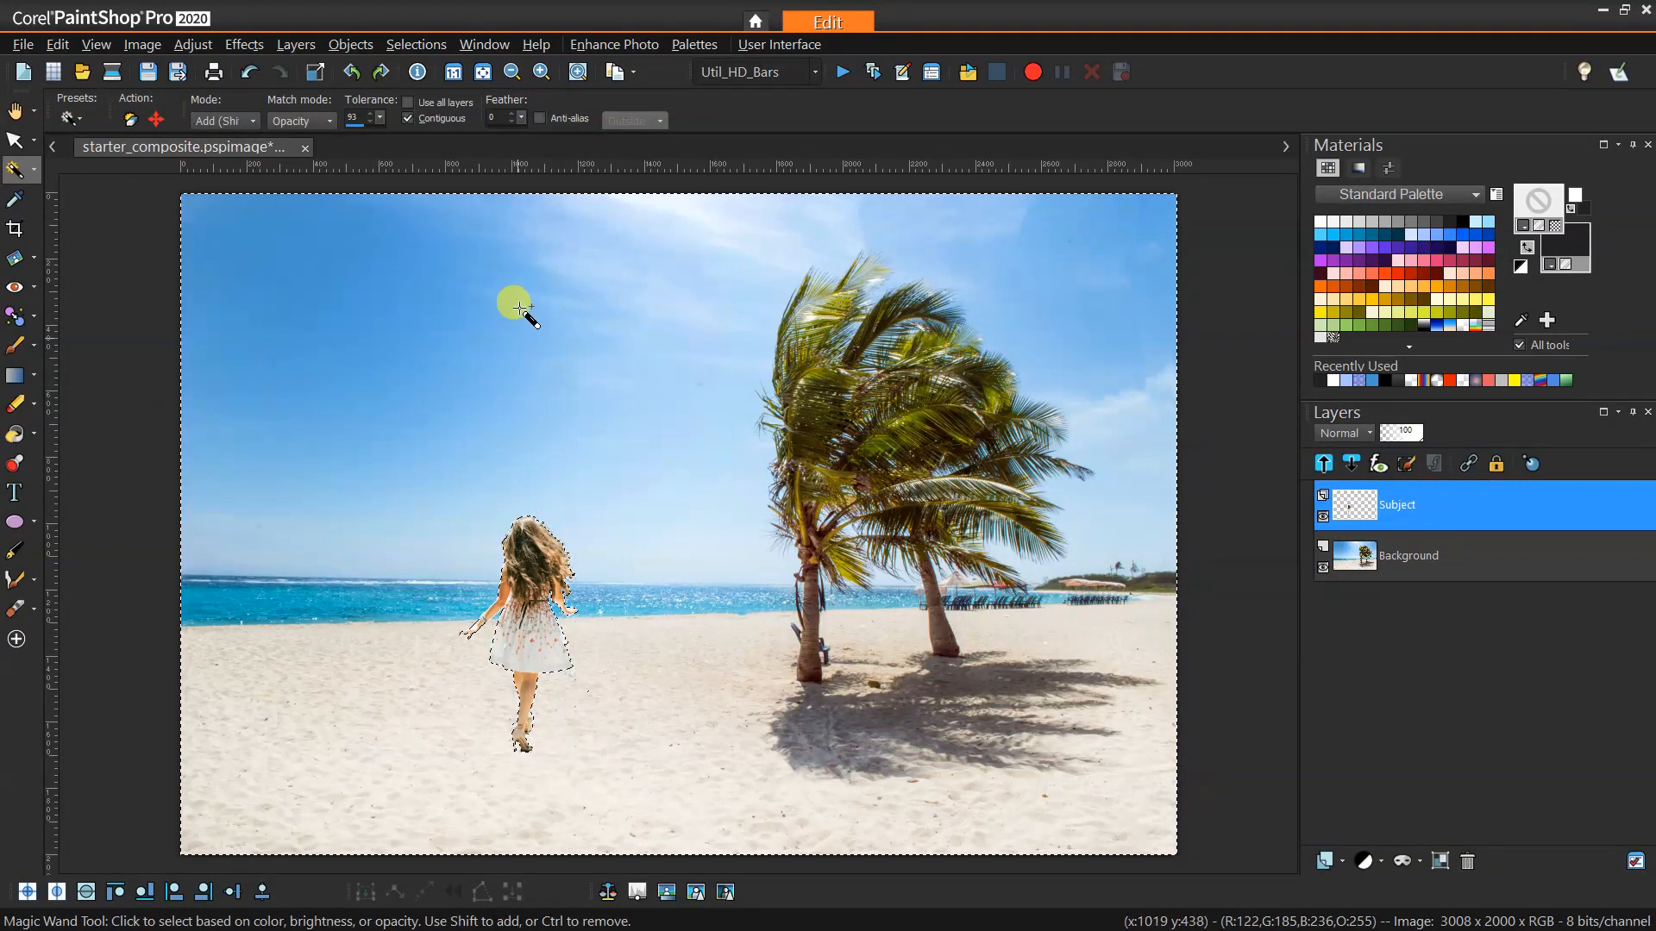
{"action": "left_click", "coordinate": [415, 44]}
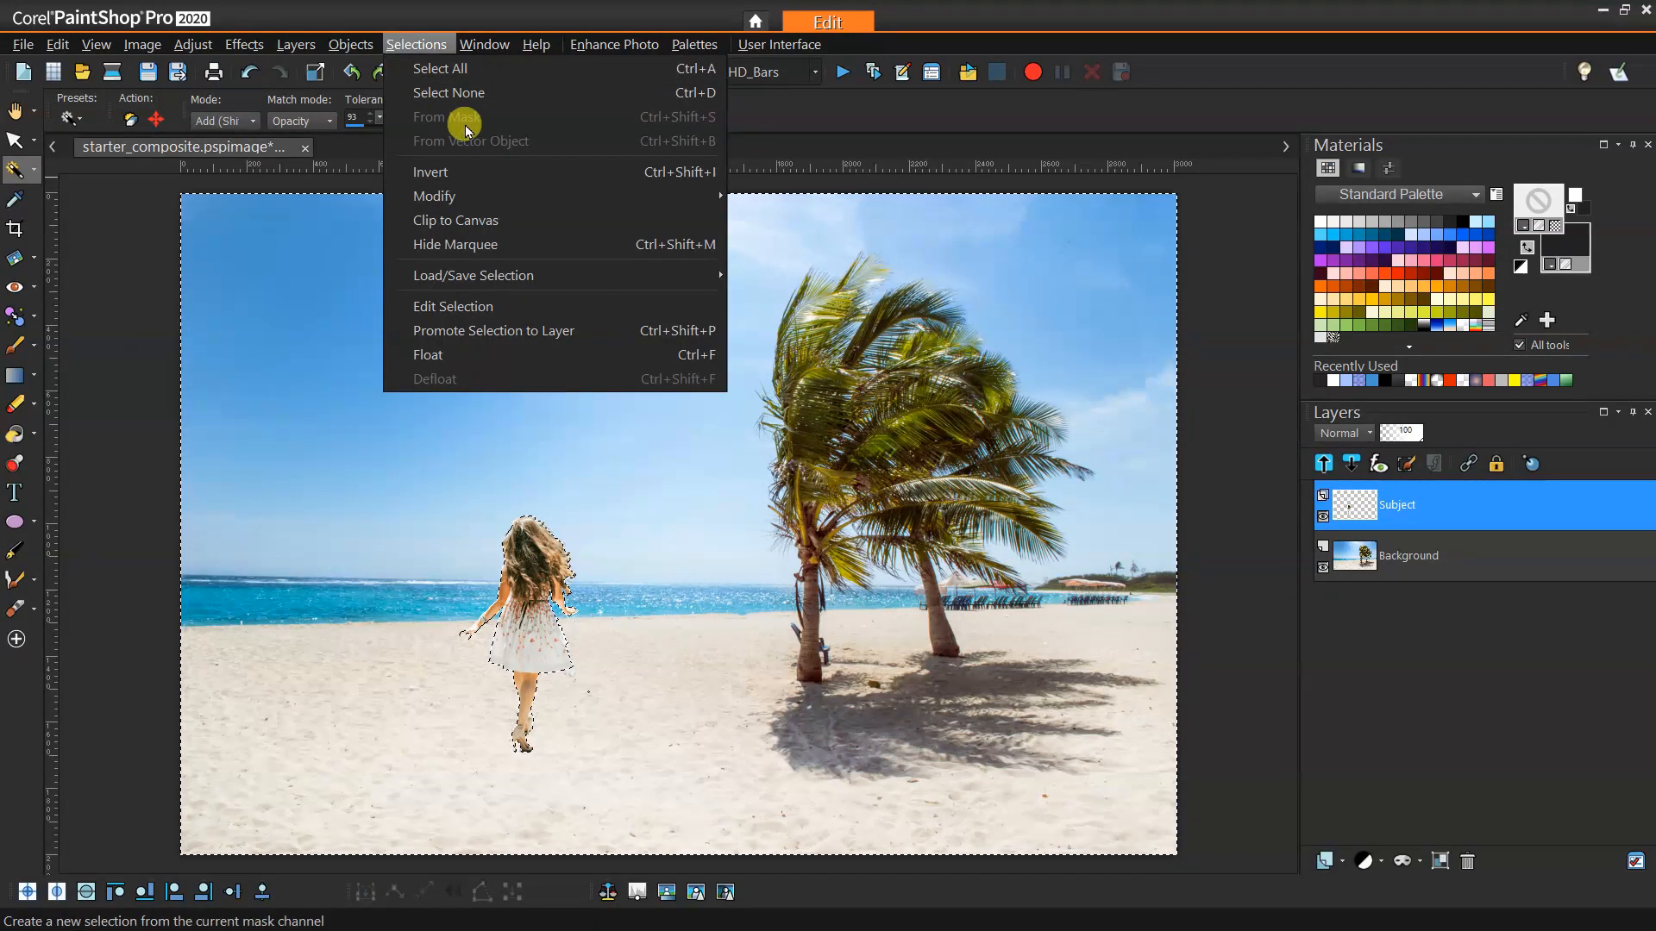
{"action": "left_click", "coordinate": [478, 175]}
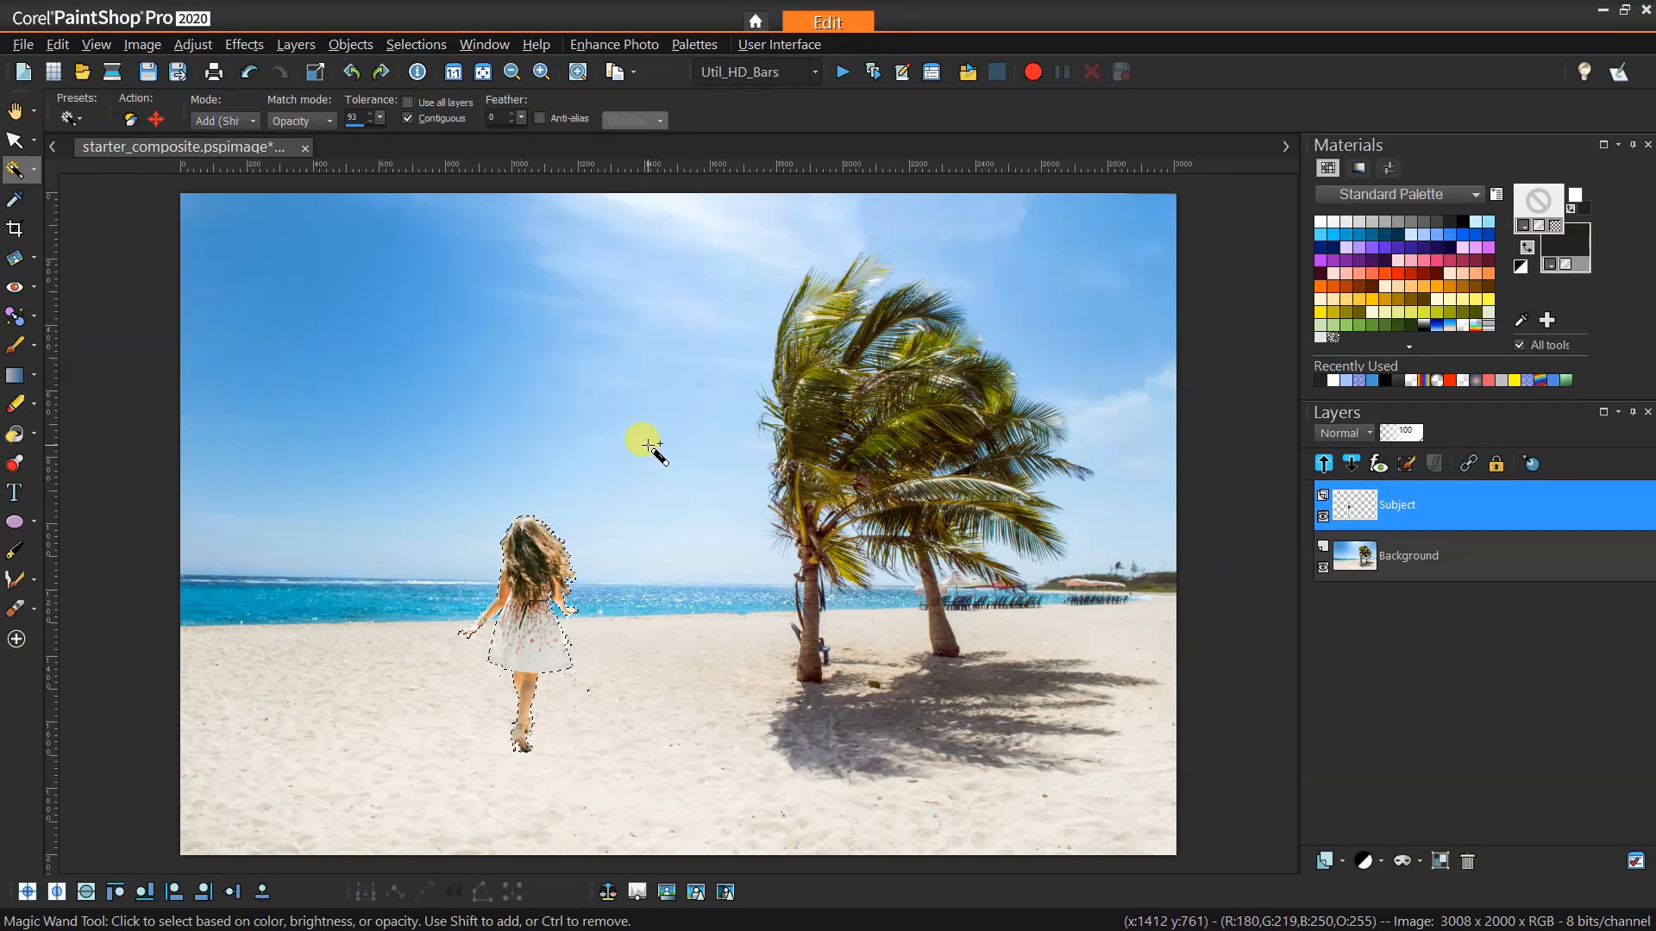
Step: Add a new raster layer above Subject and flood fill the woman-shaped selection on it with light blue, then clear the selection
{"action": "left_click", "coordinate": [1345, 861]}
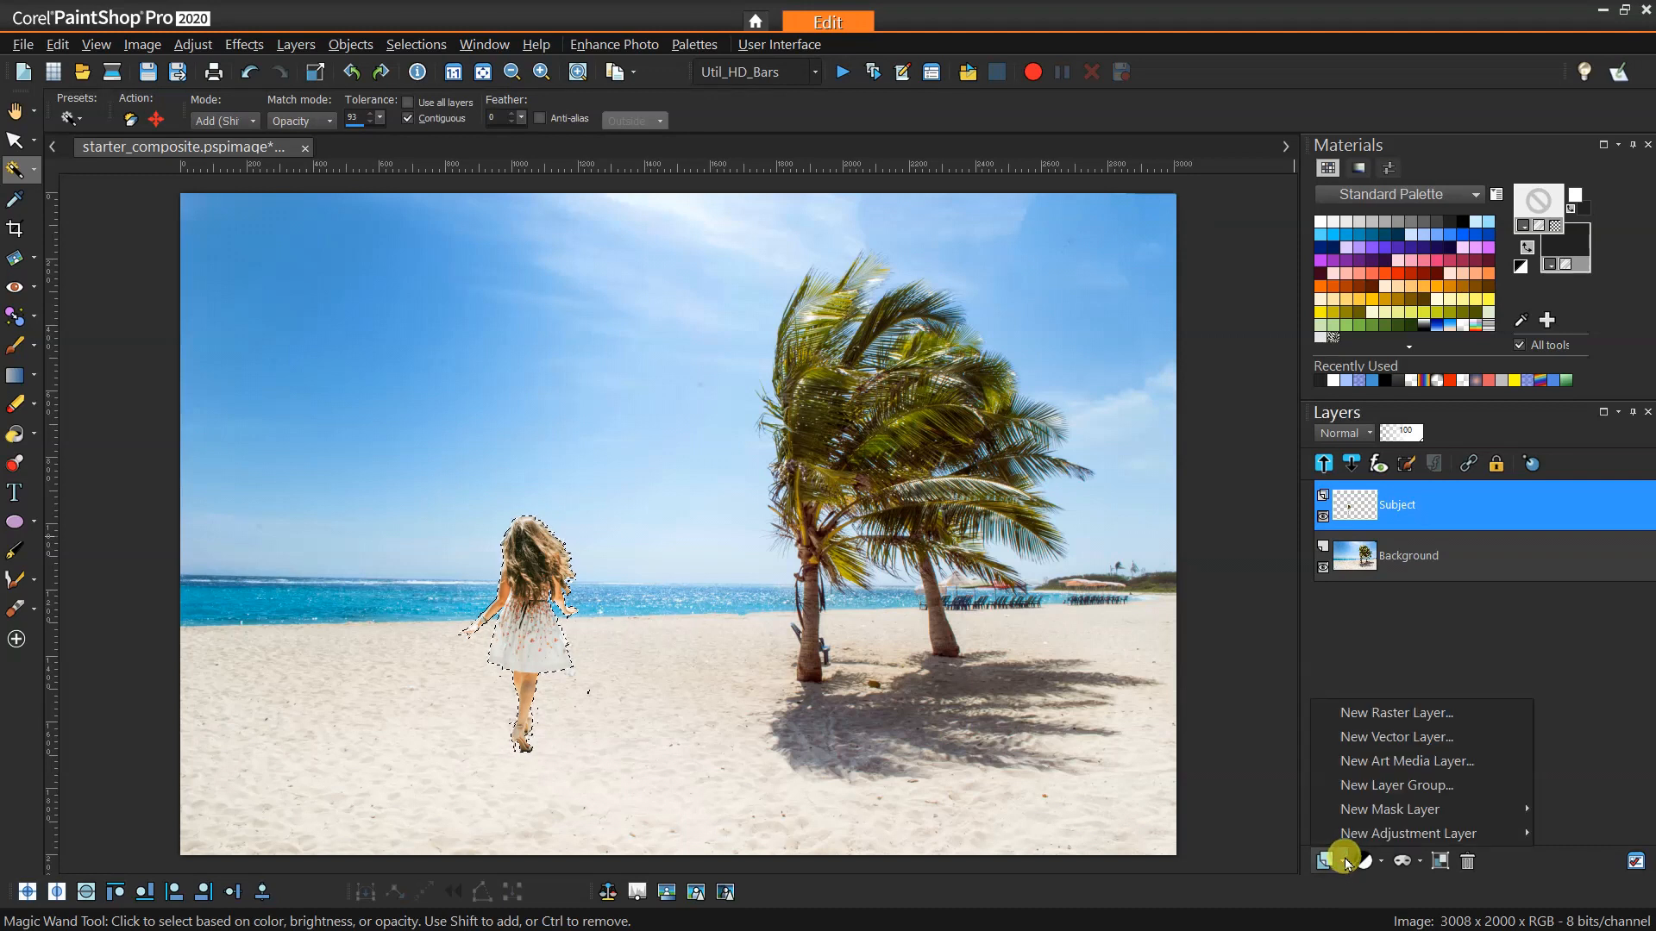
{"action": "left_click", "coordinate": [1352, 716]}
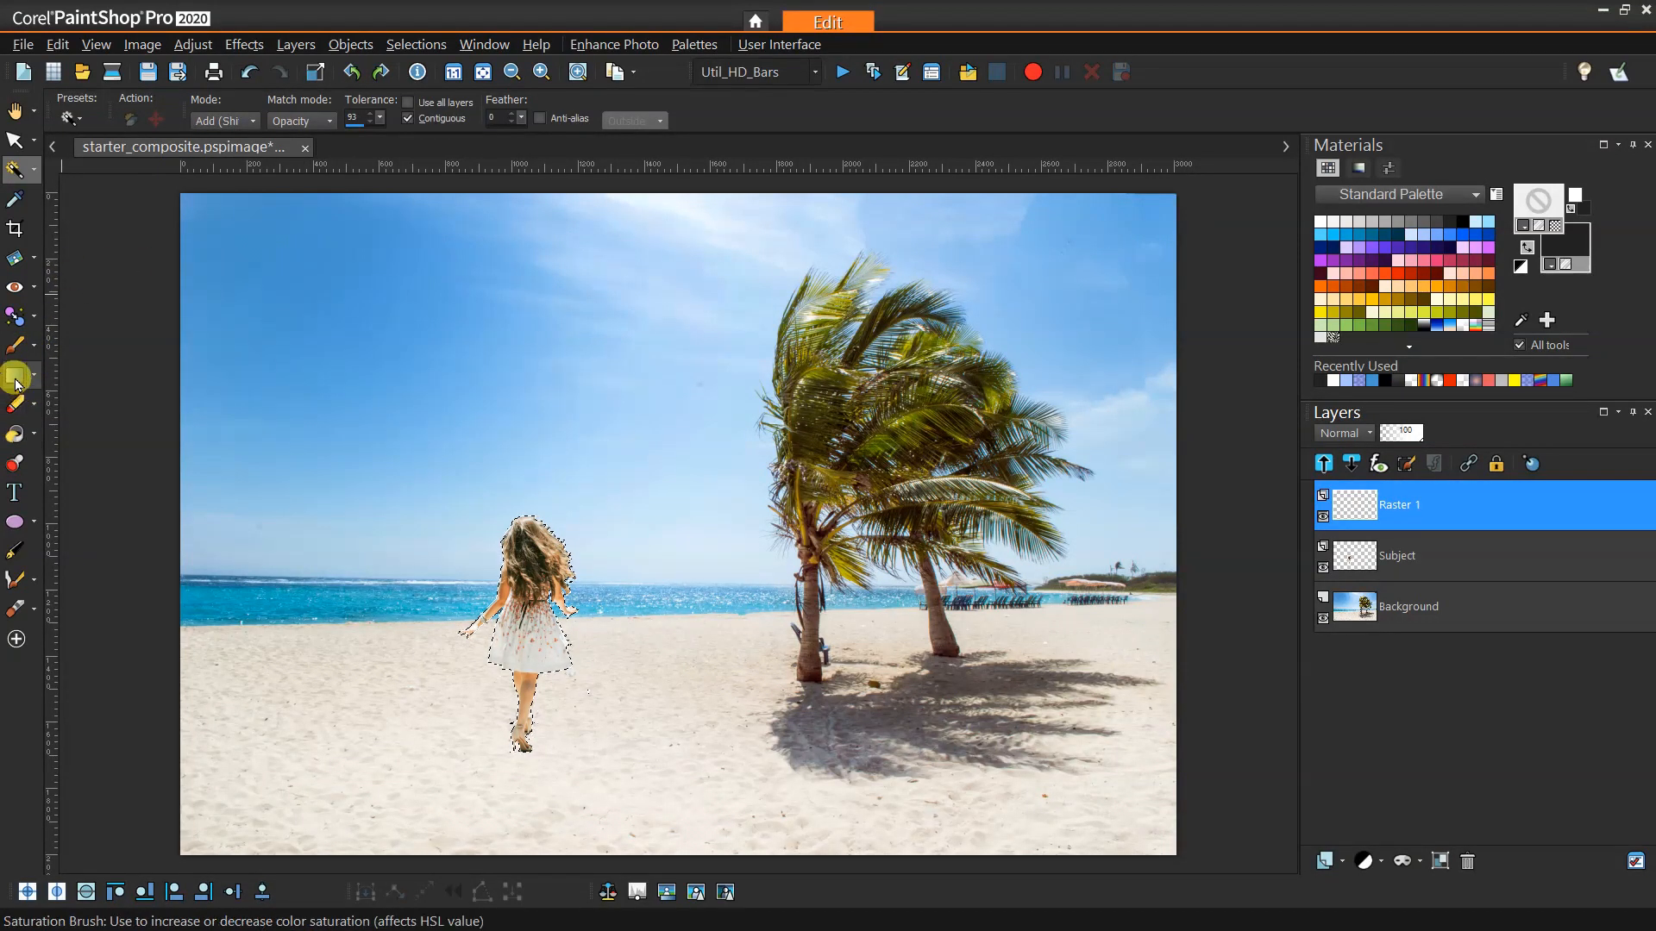
{"action": "left_click", "coordinate": [16, 434]}
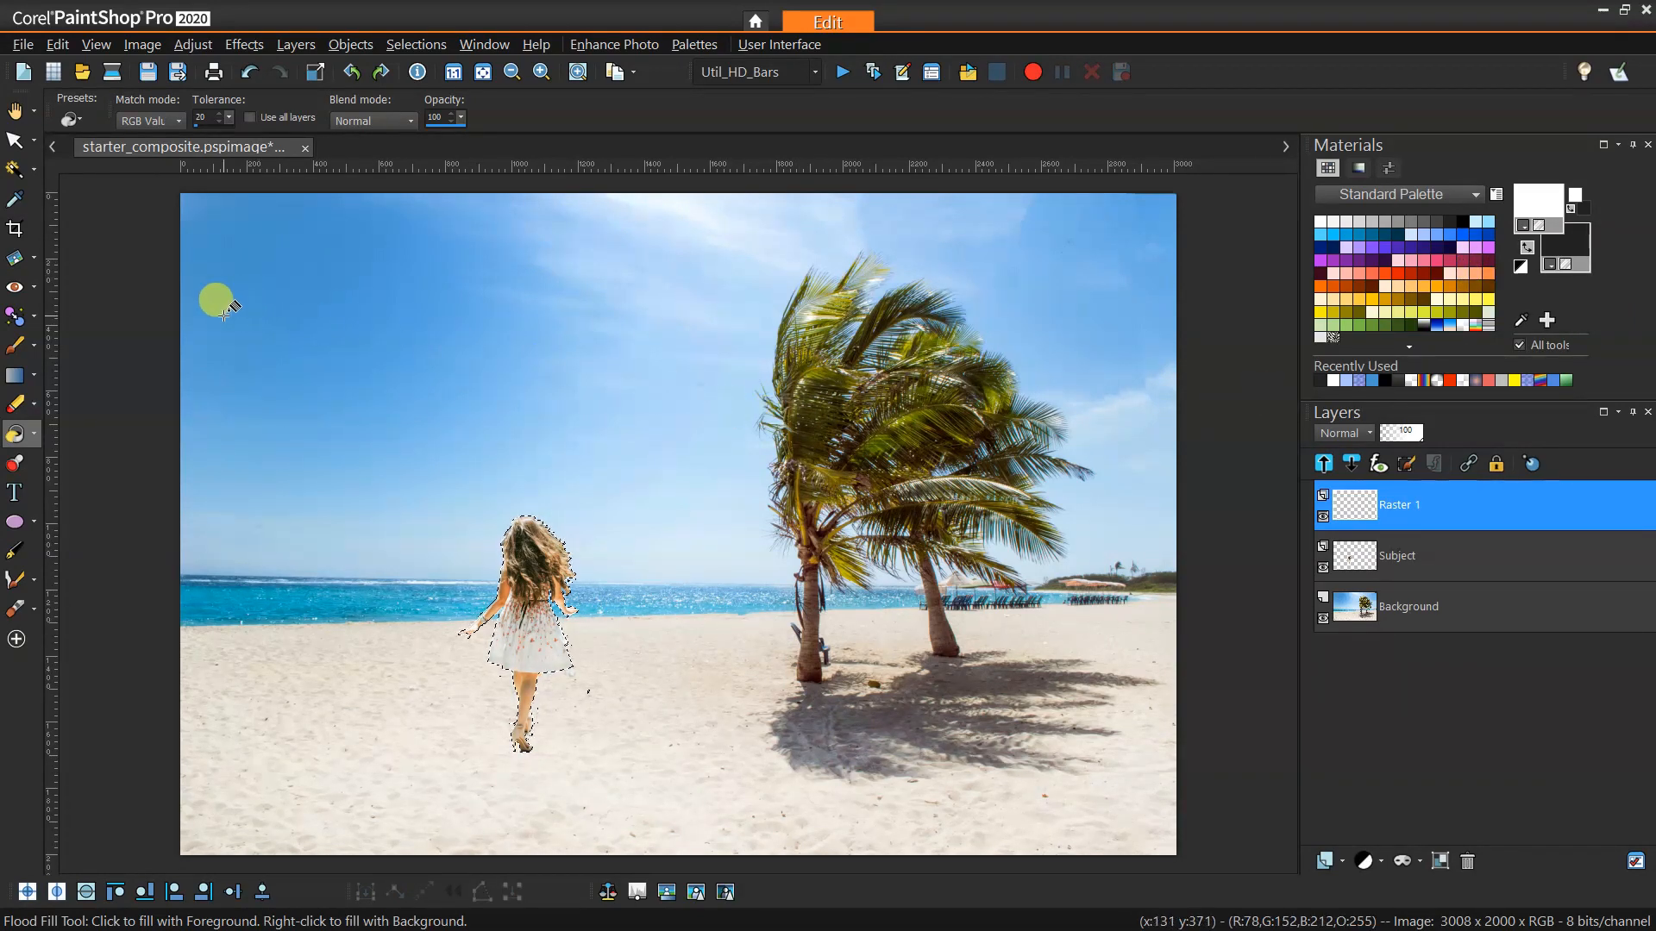
{"action": "left_click", "coordinate": [20, 205]}
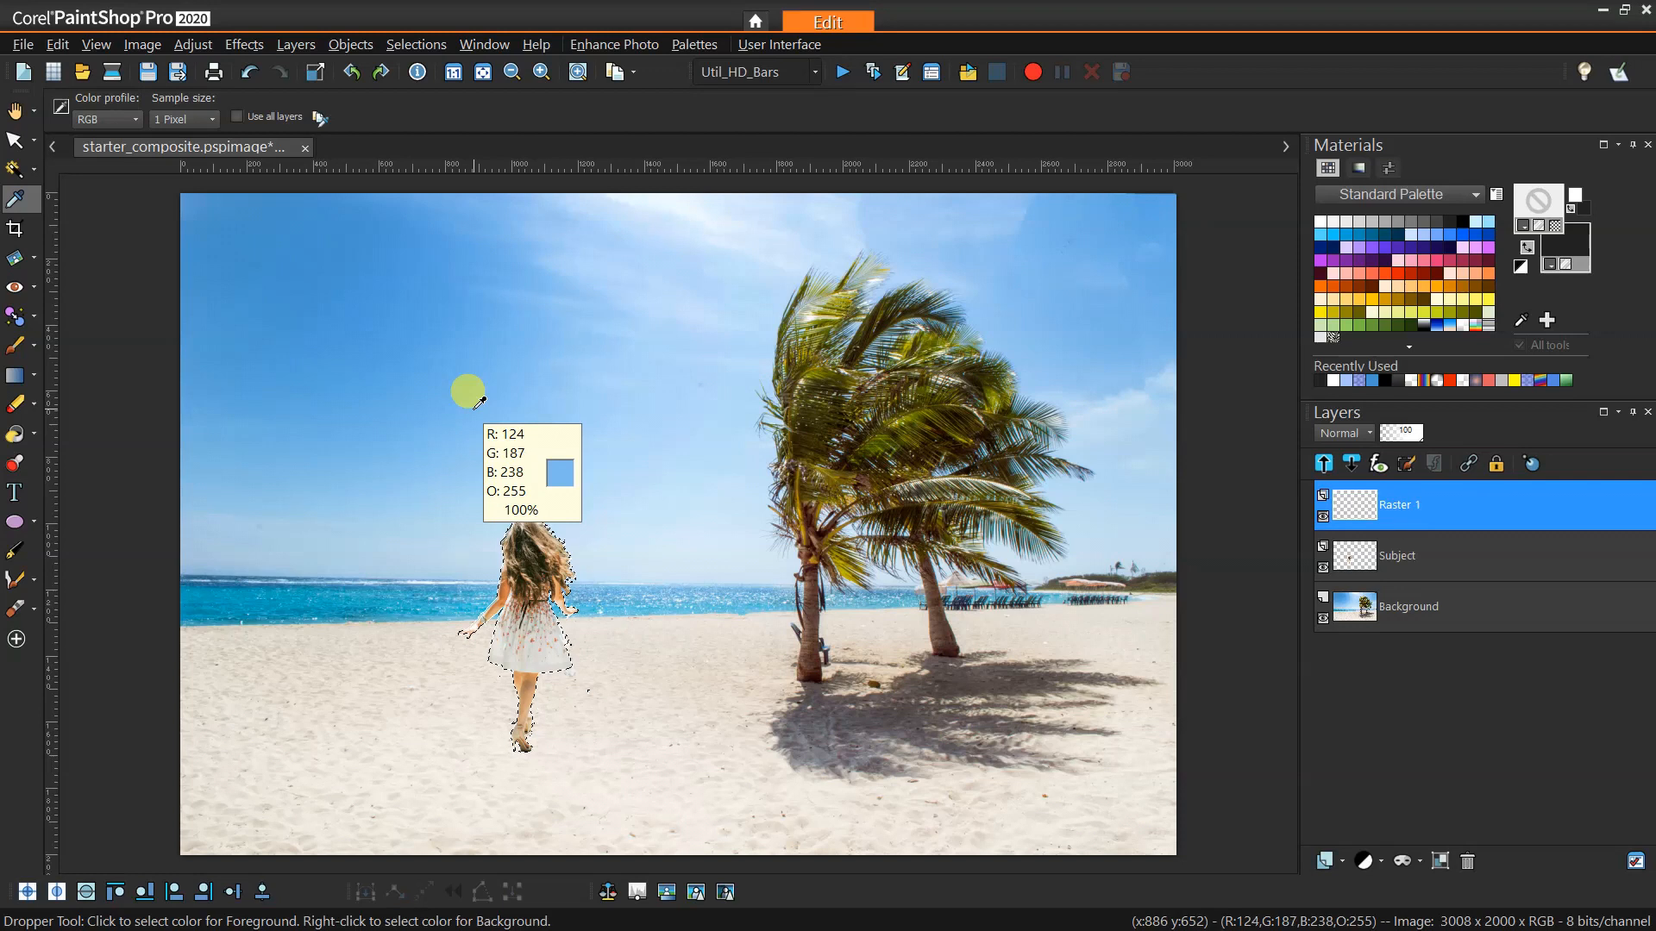
{"action": "left_click", "coordinate": [1351, 378]}
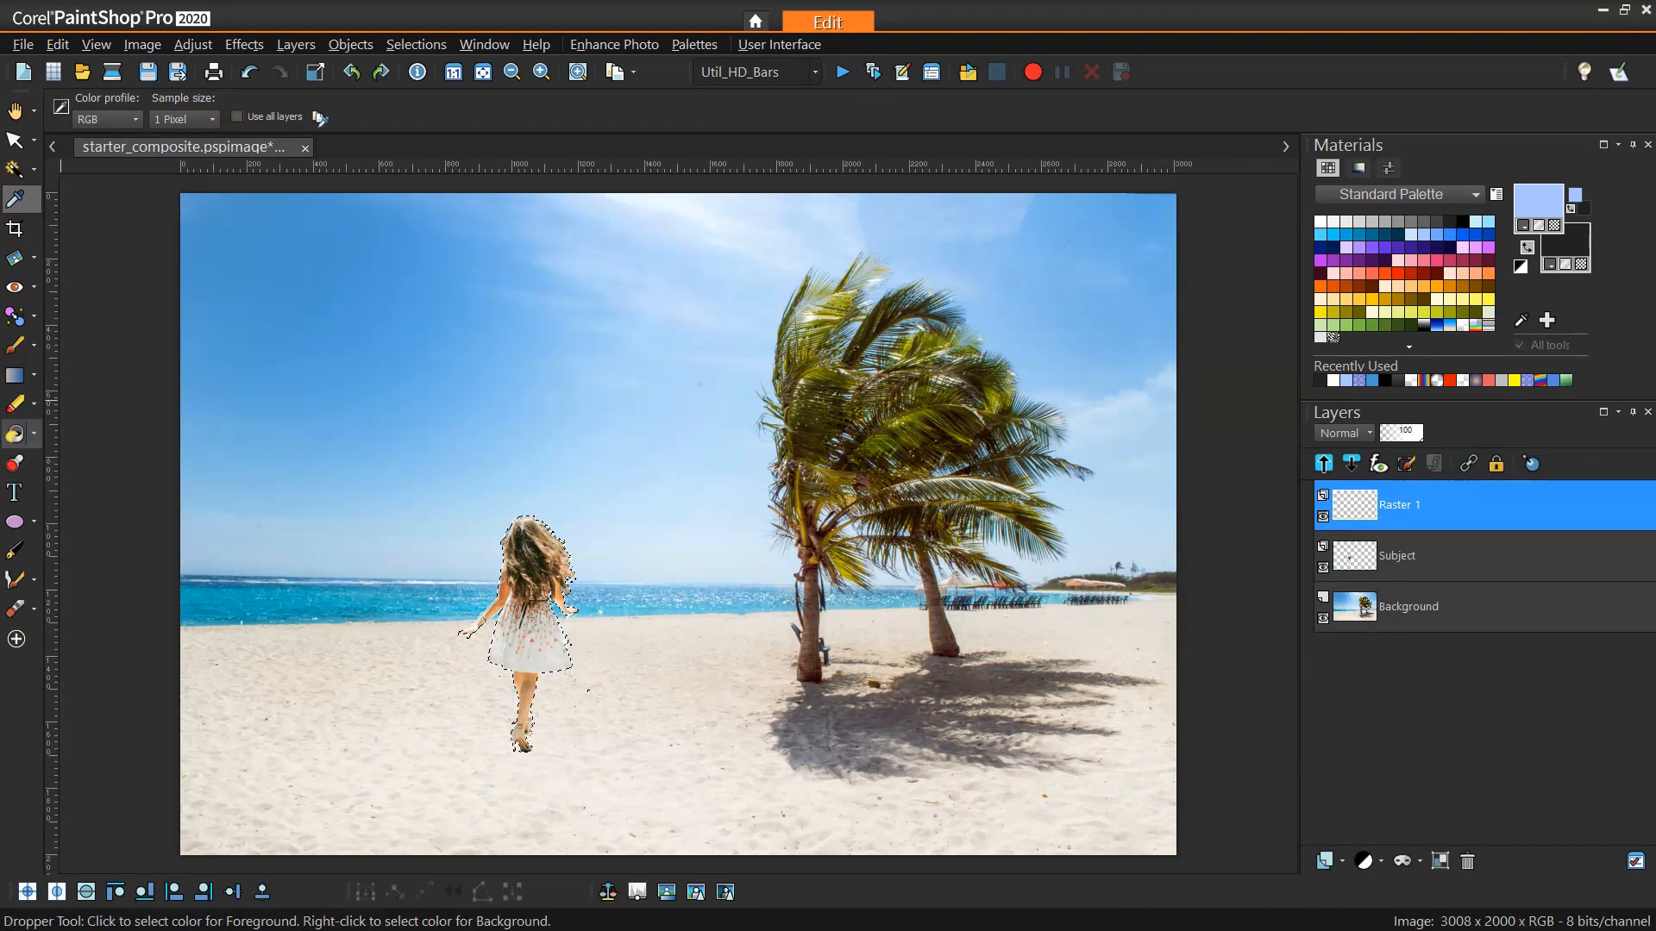
{"action": "left_click", "coordinate": [16, 436]}
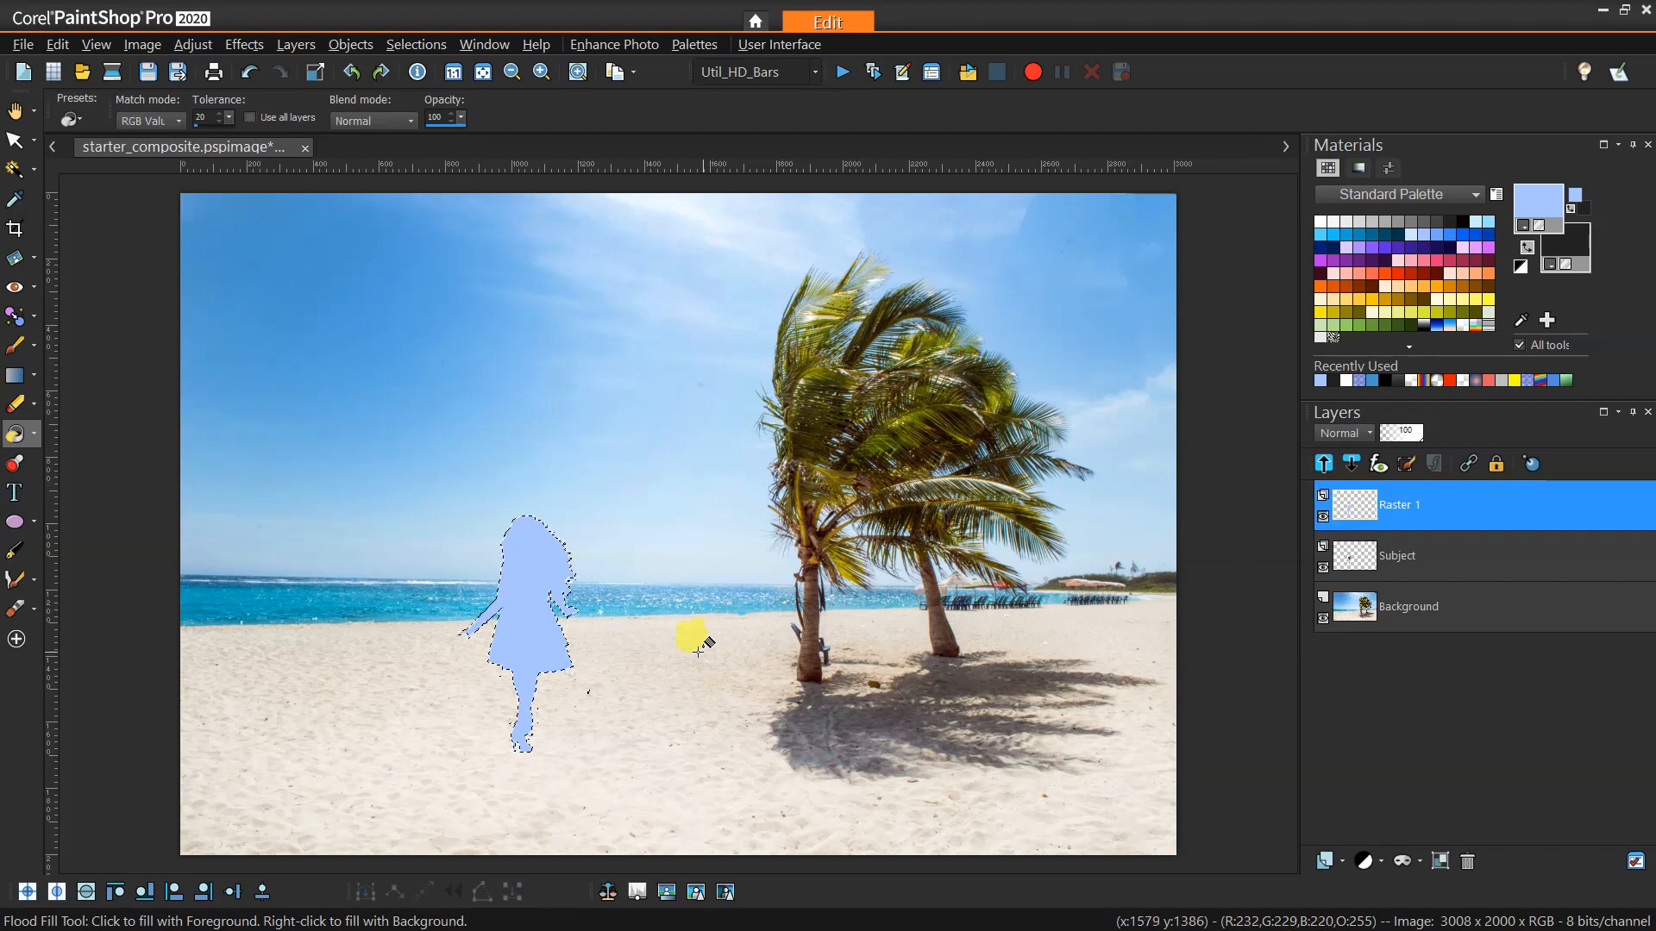
{"action": "left_click", "coordinate": [15, 169]}
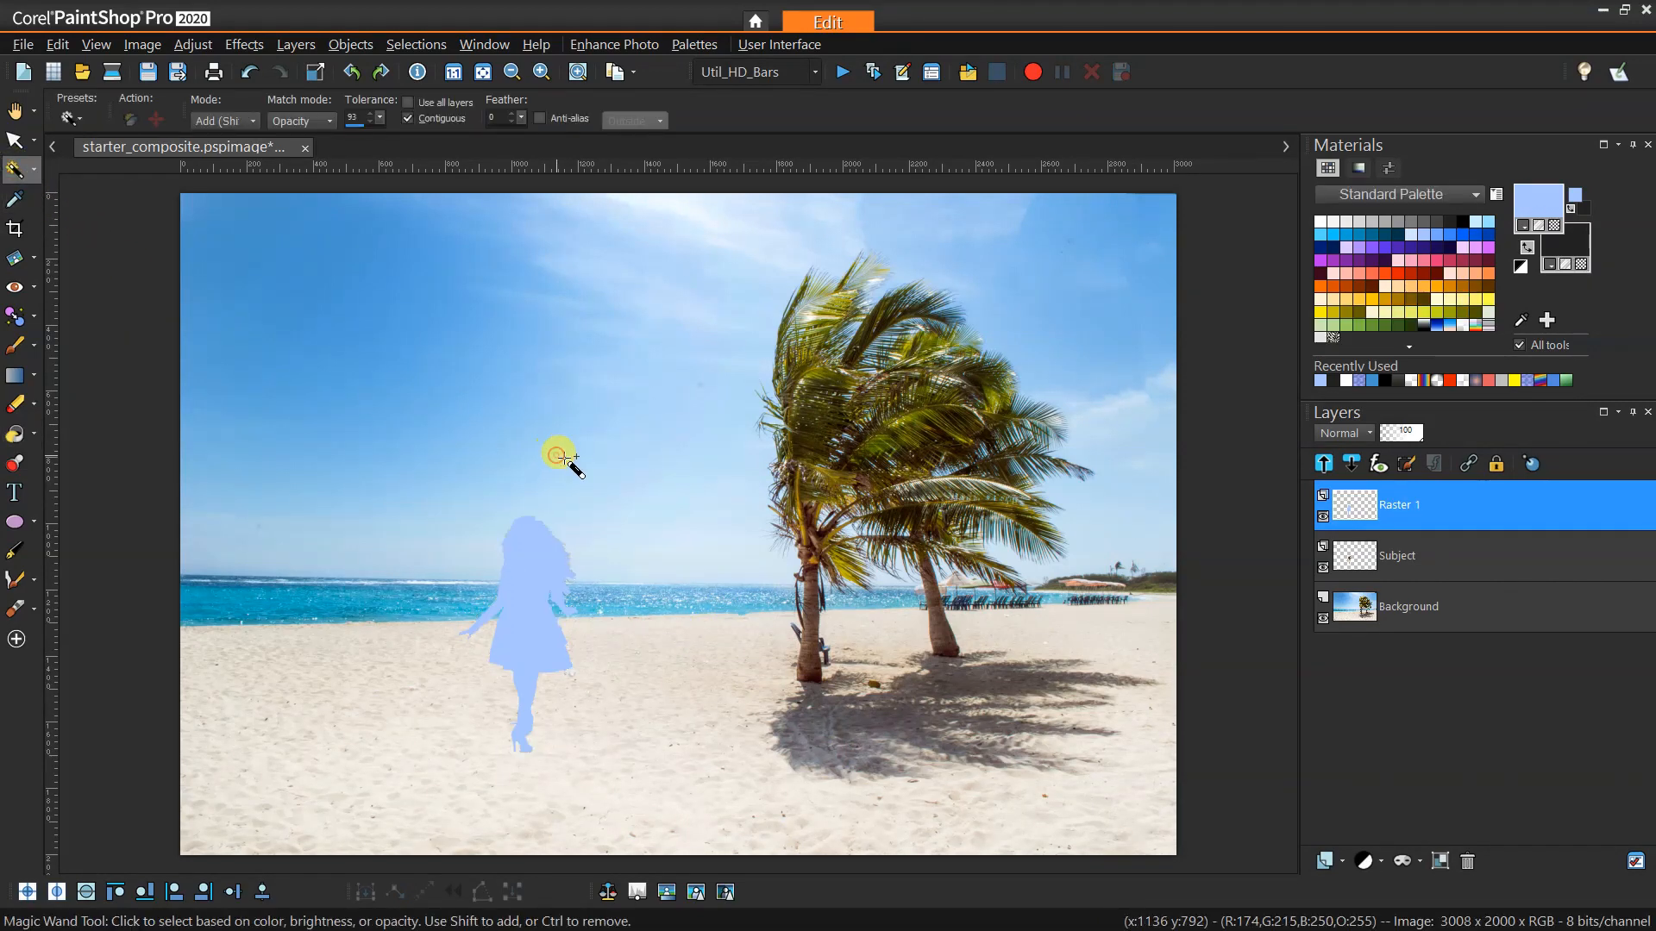
Step: Rename the new layer holding the light blue silhouette as ShadowColor
{"action": "right_click", "coordinate": [1411, 516]}
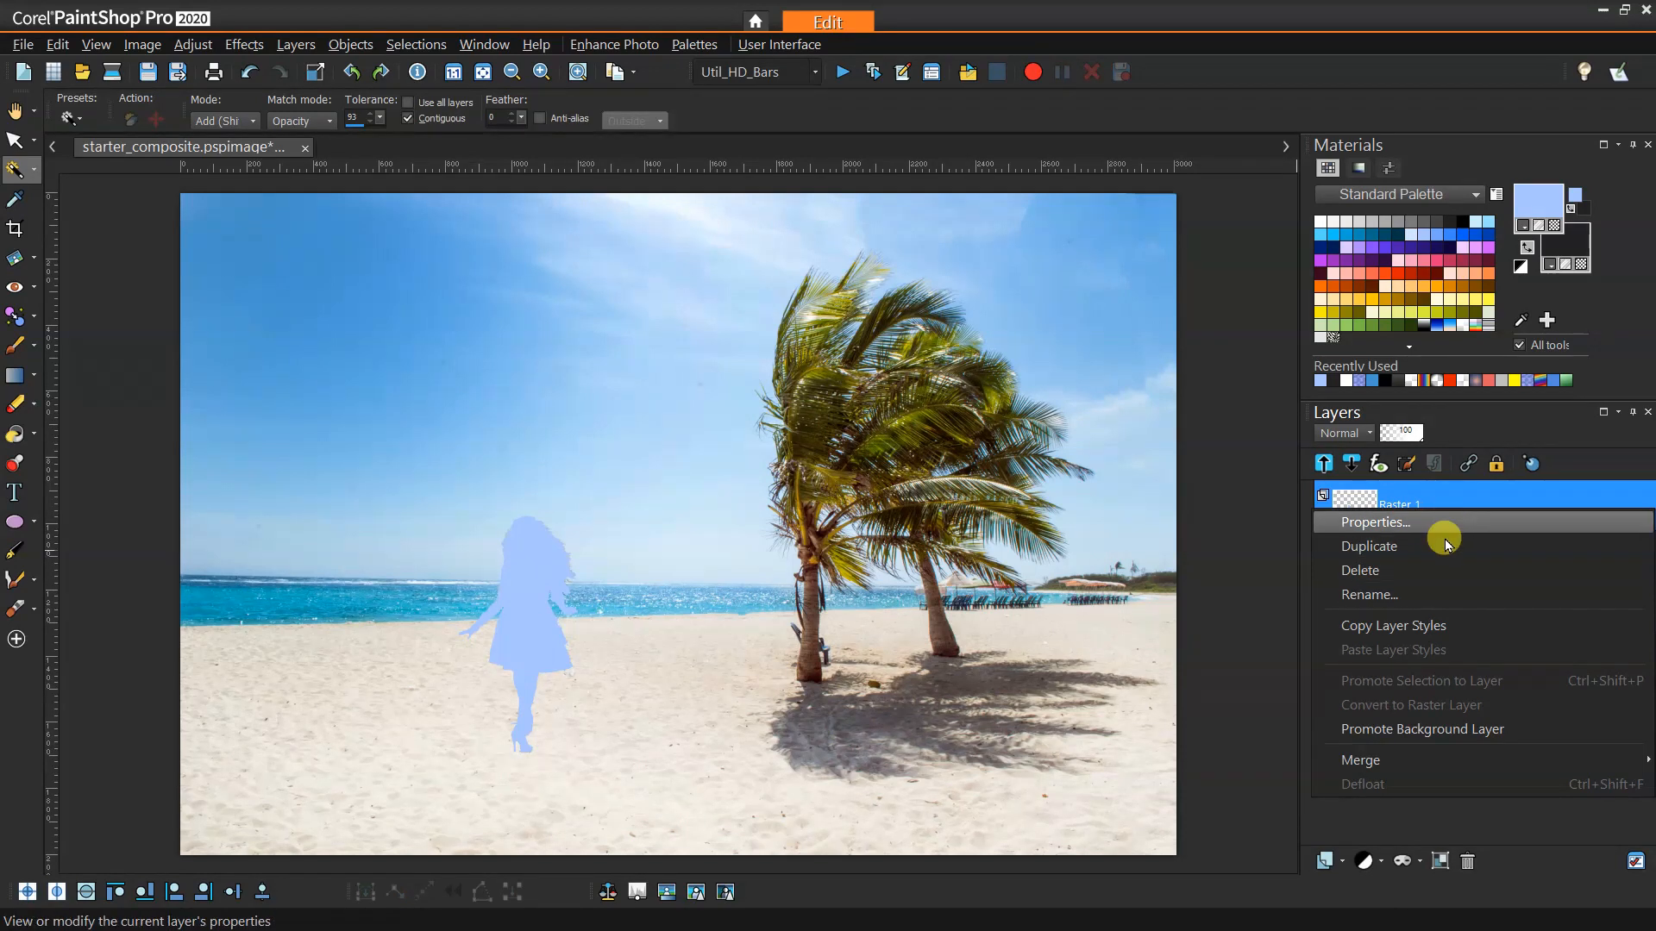
{"action": "left_click", "coordinate": [1446, 591]}
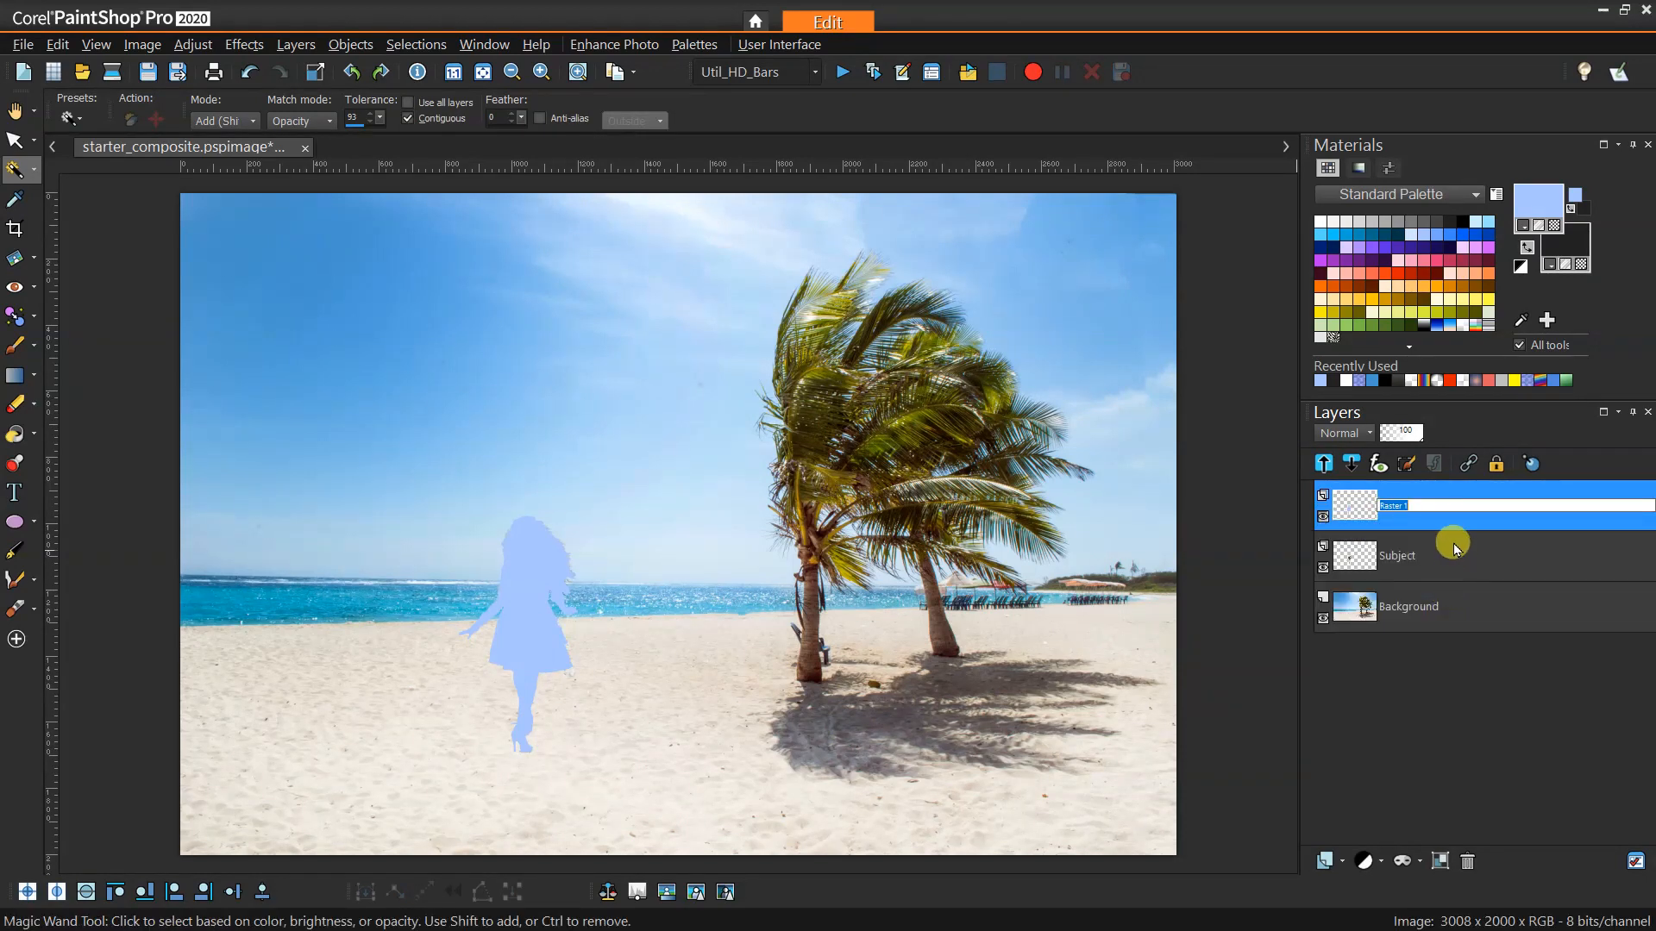
{"action": "left_click", "coordinate": [1441, 517]}
{"action": "right_click", "coordinate": [1441, 518]}
{"action": "key", "text": "Escape"}
{"action": "key", "text": "Return"}
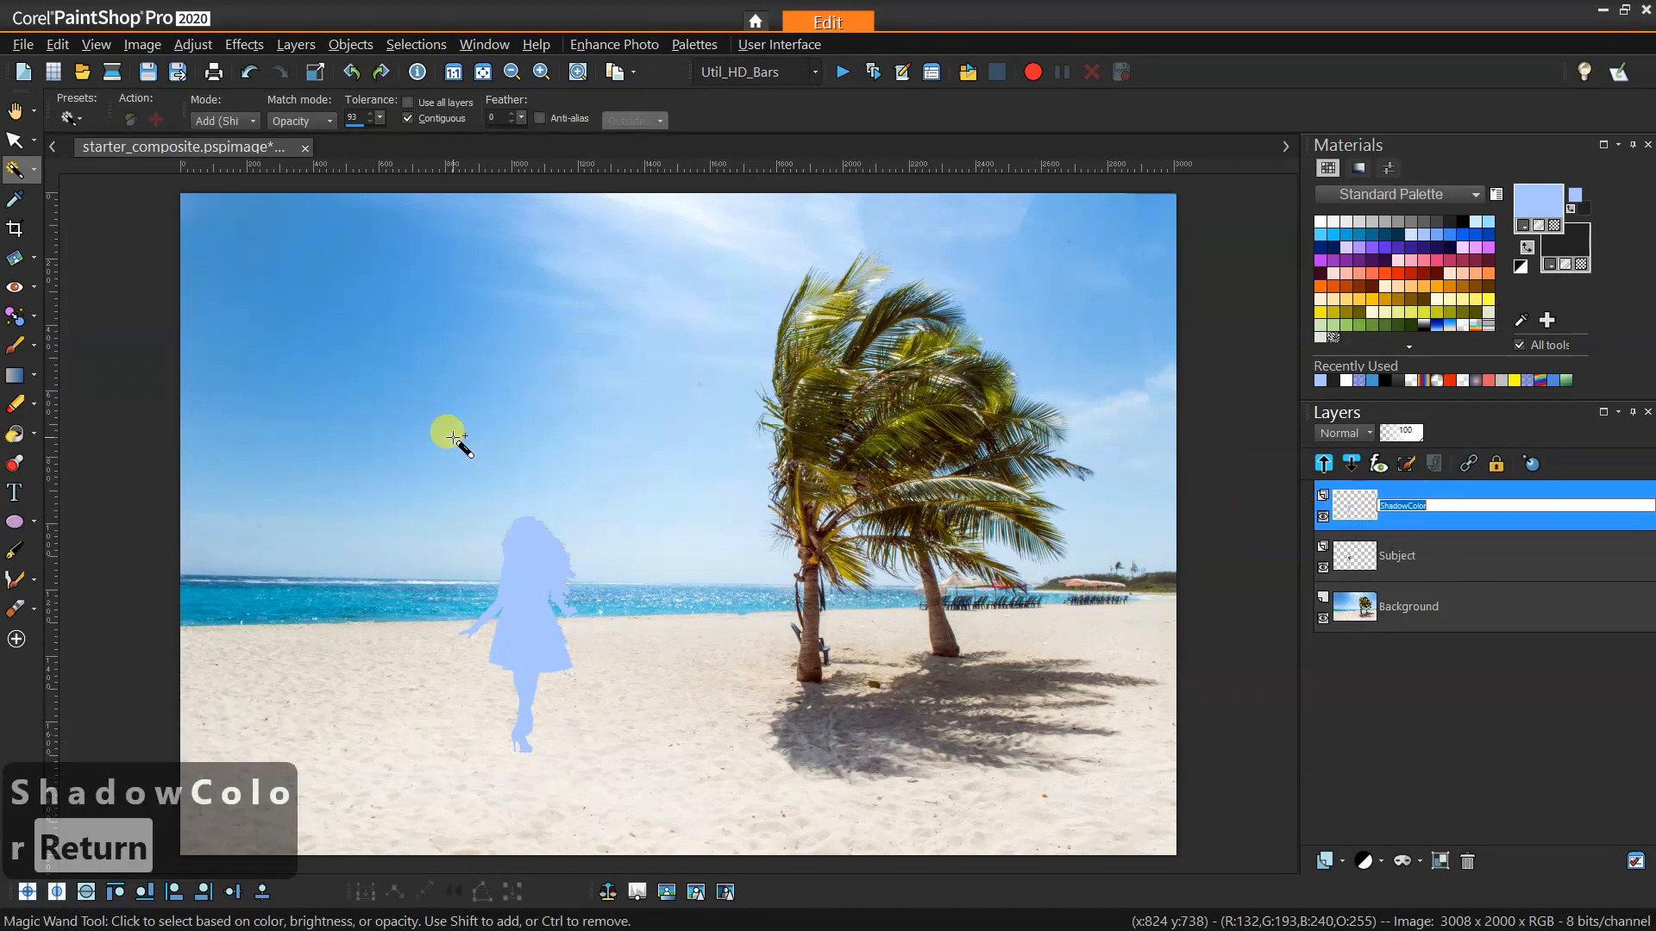
Step: Flip and flatten the ShadowColor silhouette below the woman's feet to about -17.6% vertical scale, and place the Subject layer above it
{"action": "left_click", "coordinate": [14, 139]}
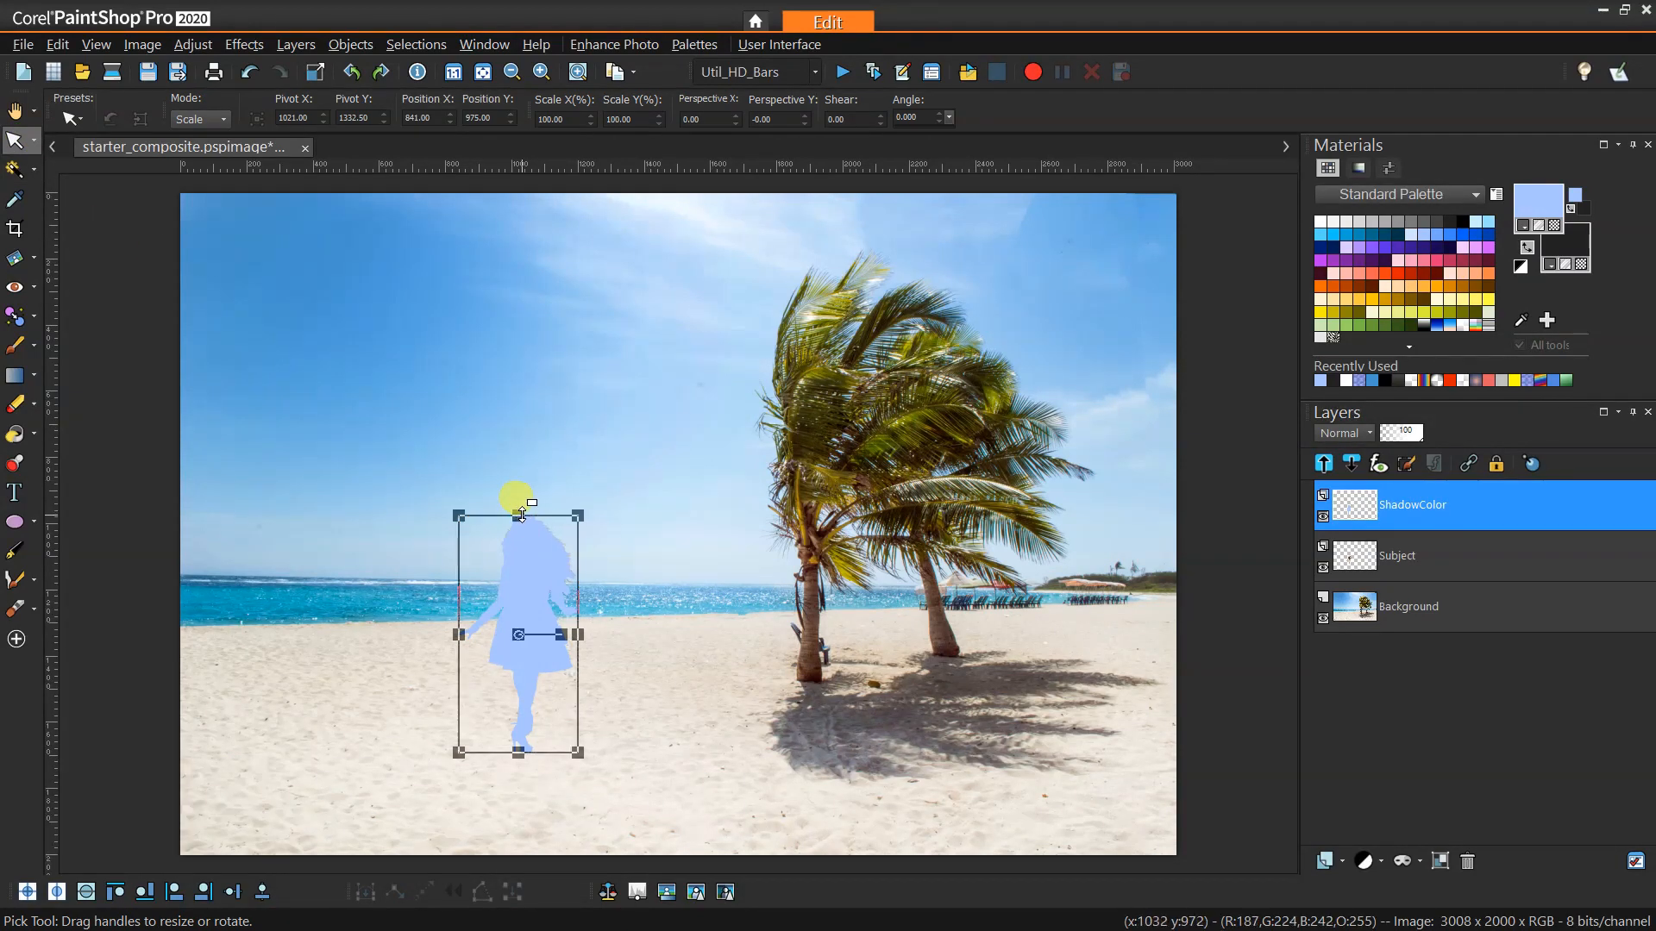
{"action": "left_click_drag", "start_coordinate": [517, 514], "coordinate": [518, 793]}
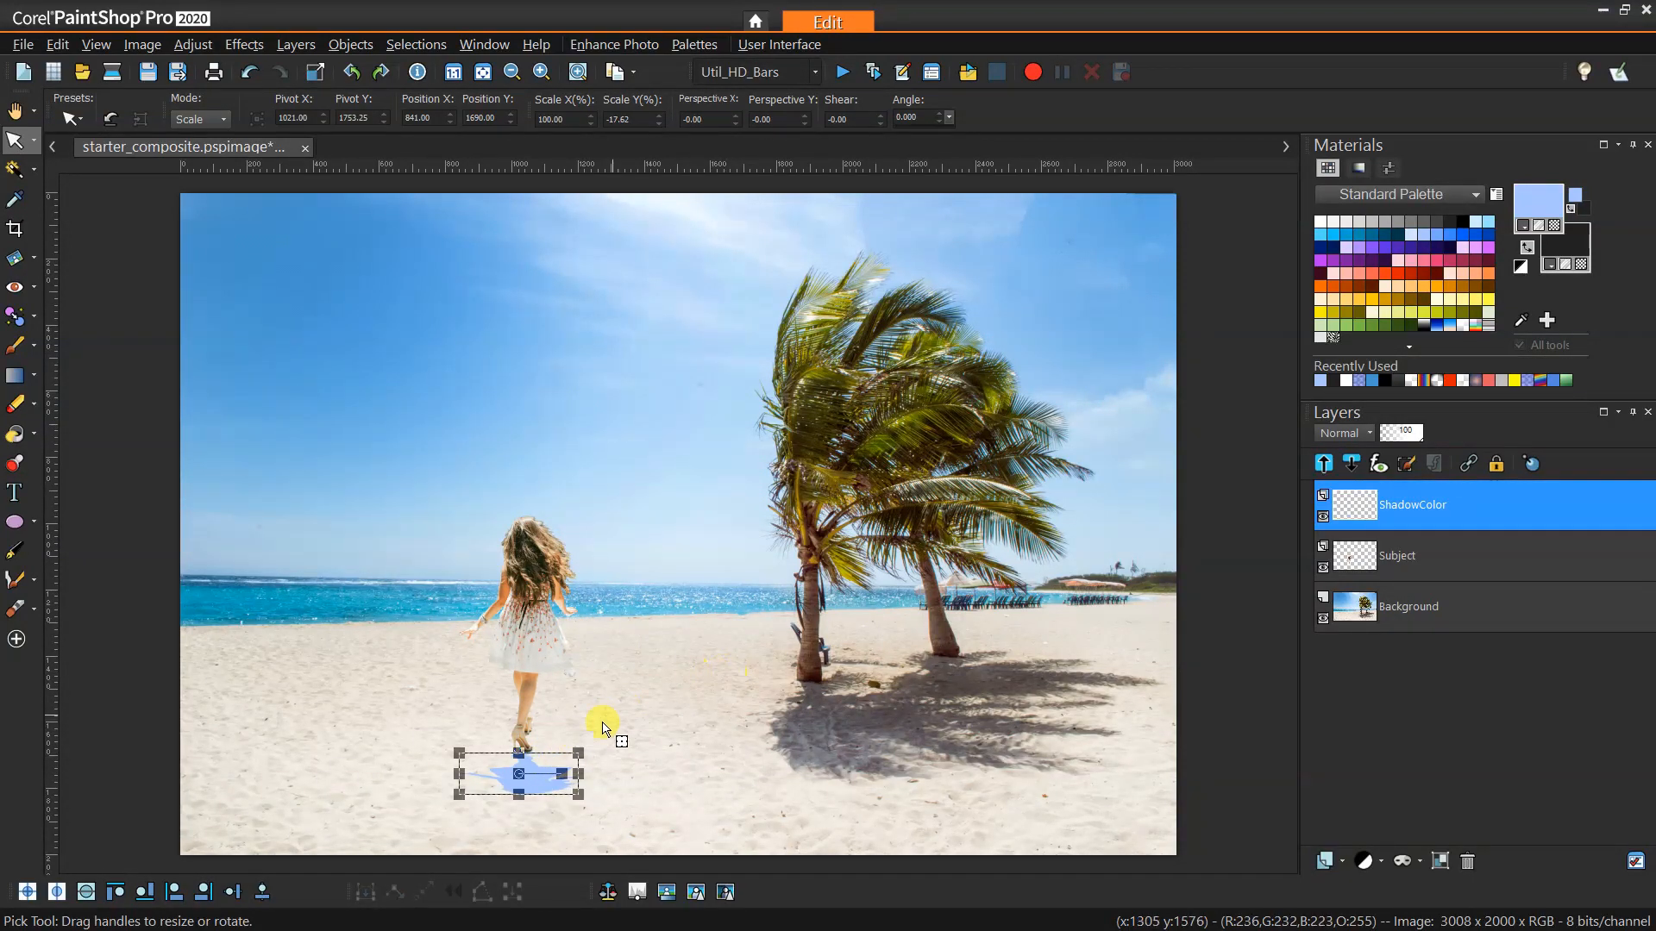
{"action": "scroll", "coordinate": [535, 780], "scroll_direction": "up", "scroll_amount": 3}
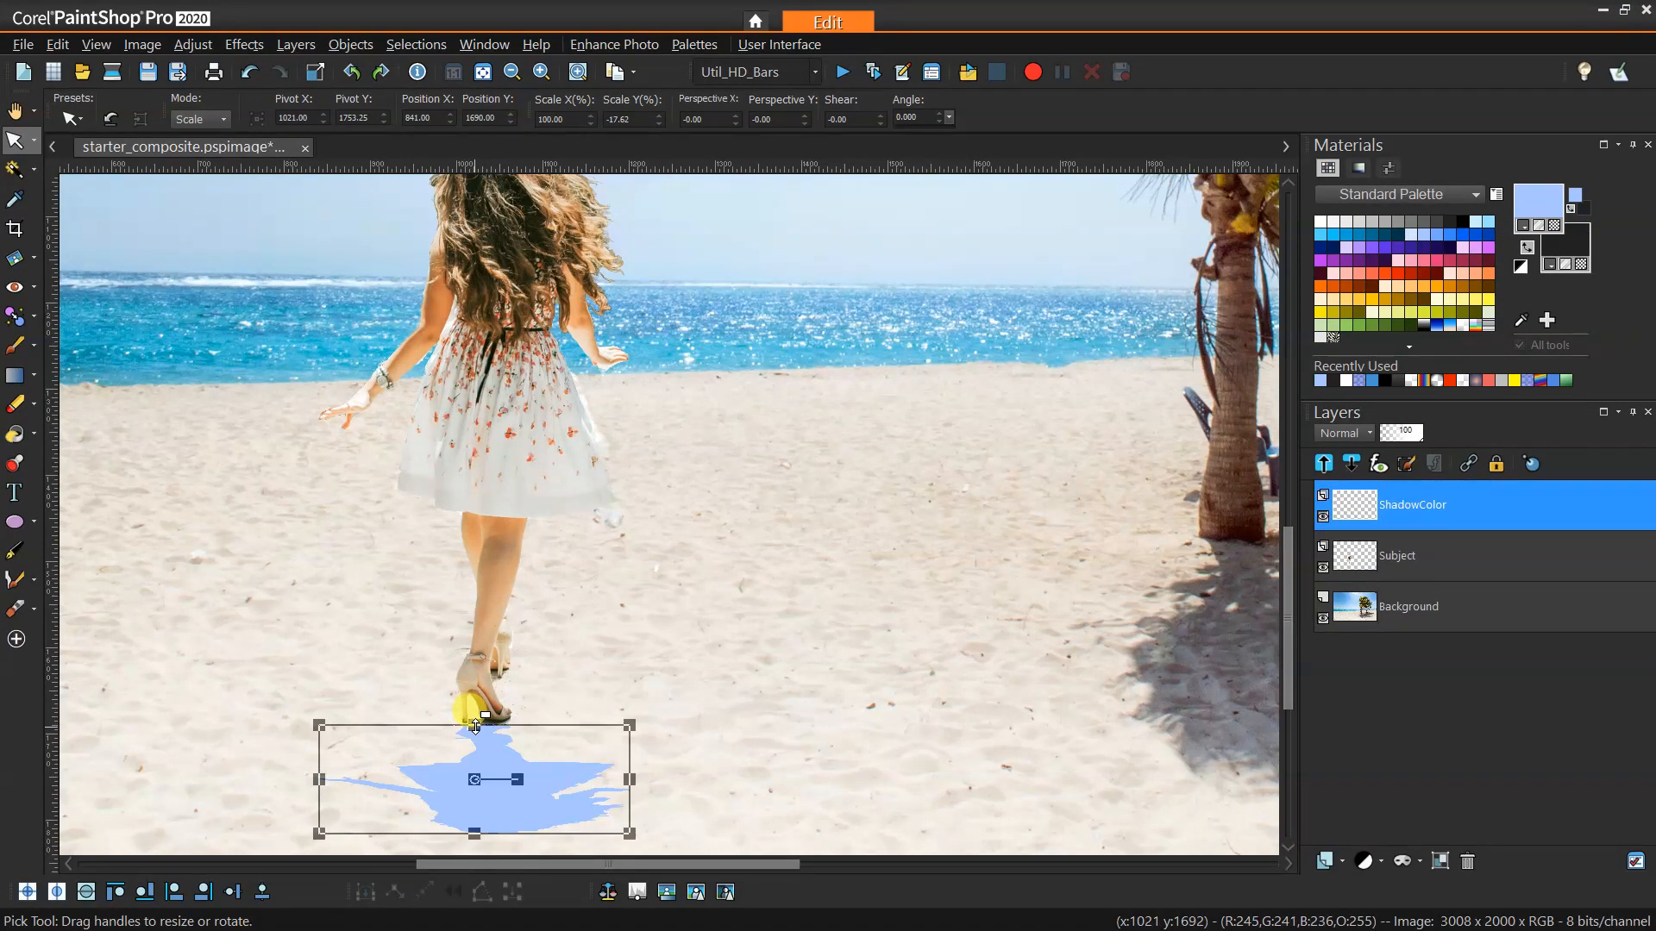
{"action": "left_click", "coordinate": [1405, 556]}
{"action": "left_click_drag", "start_coordinate": [1406, 556], "coordinate": [1408, 529]}
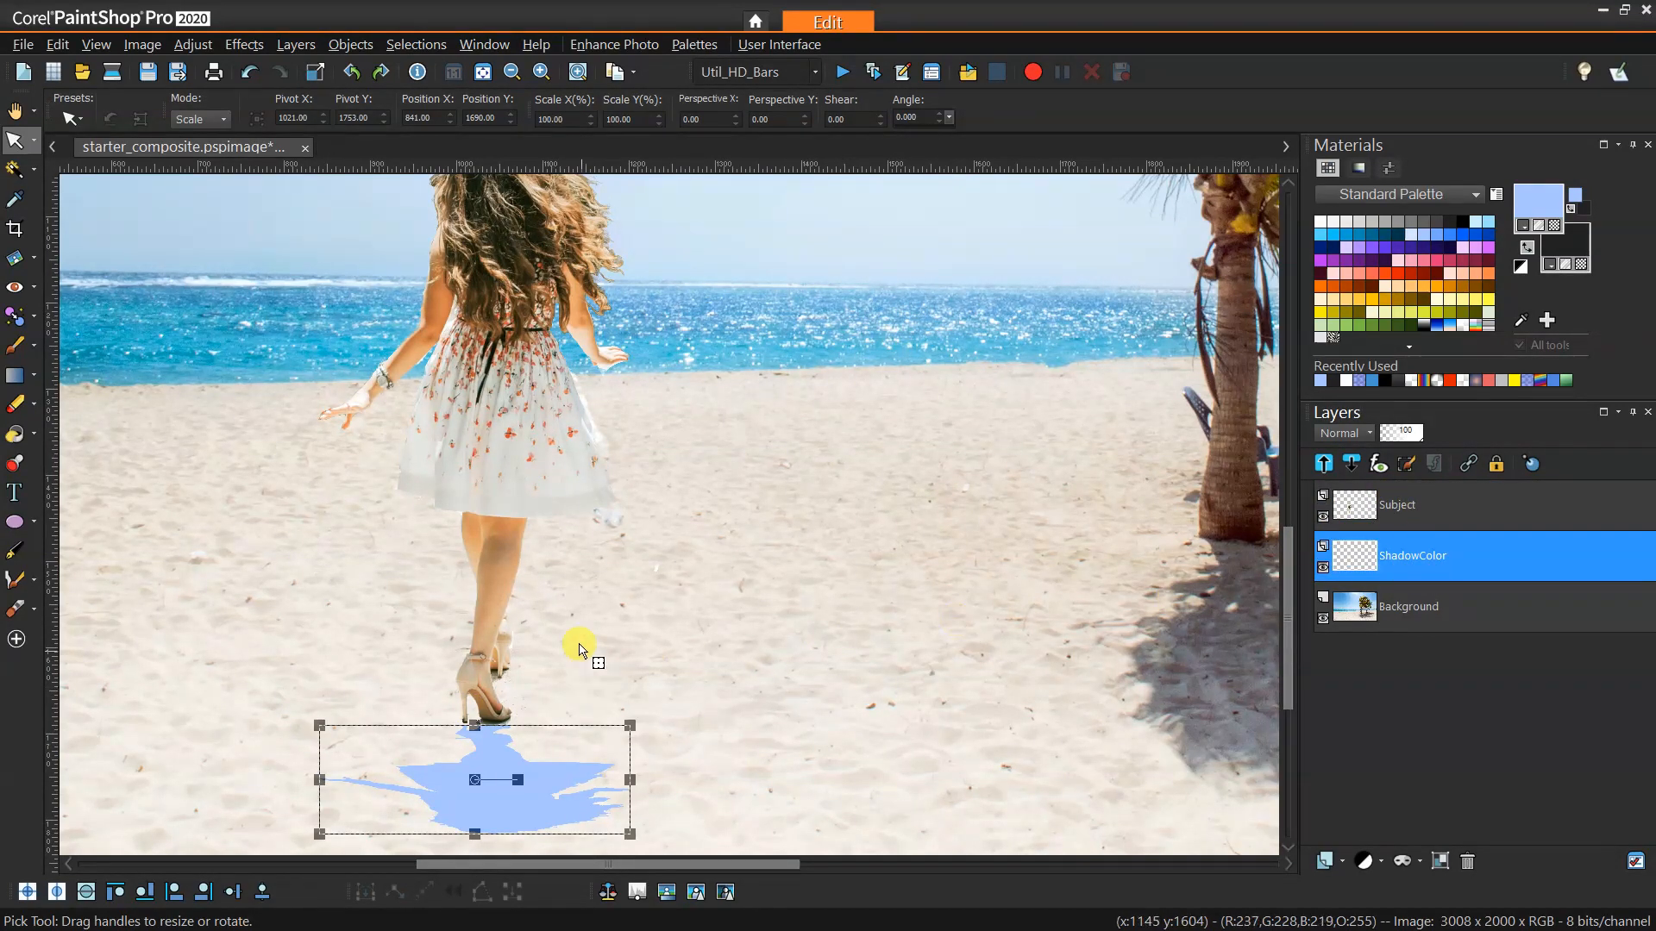
Step: Stretch the flattened ShadowColor silhouette up to meet the woman's shoes, with its vertical scale at about 125.4%
{"action": "left_click_drag", "start_coordinate": [474, 725], "coordinate": [477, 676]}
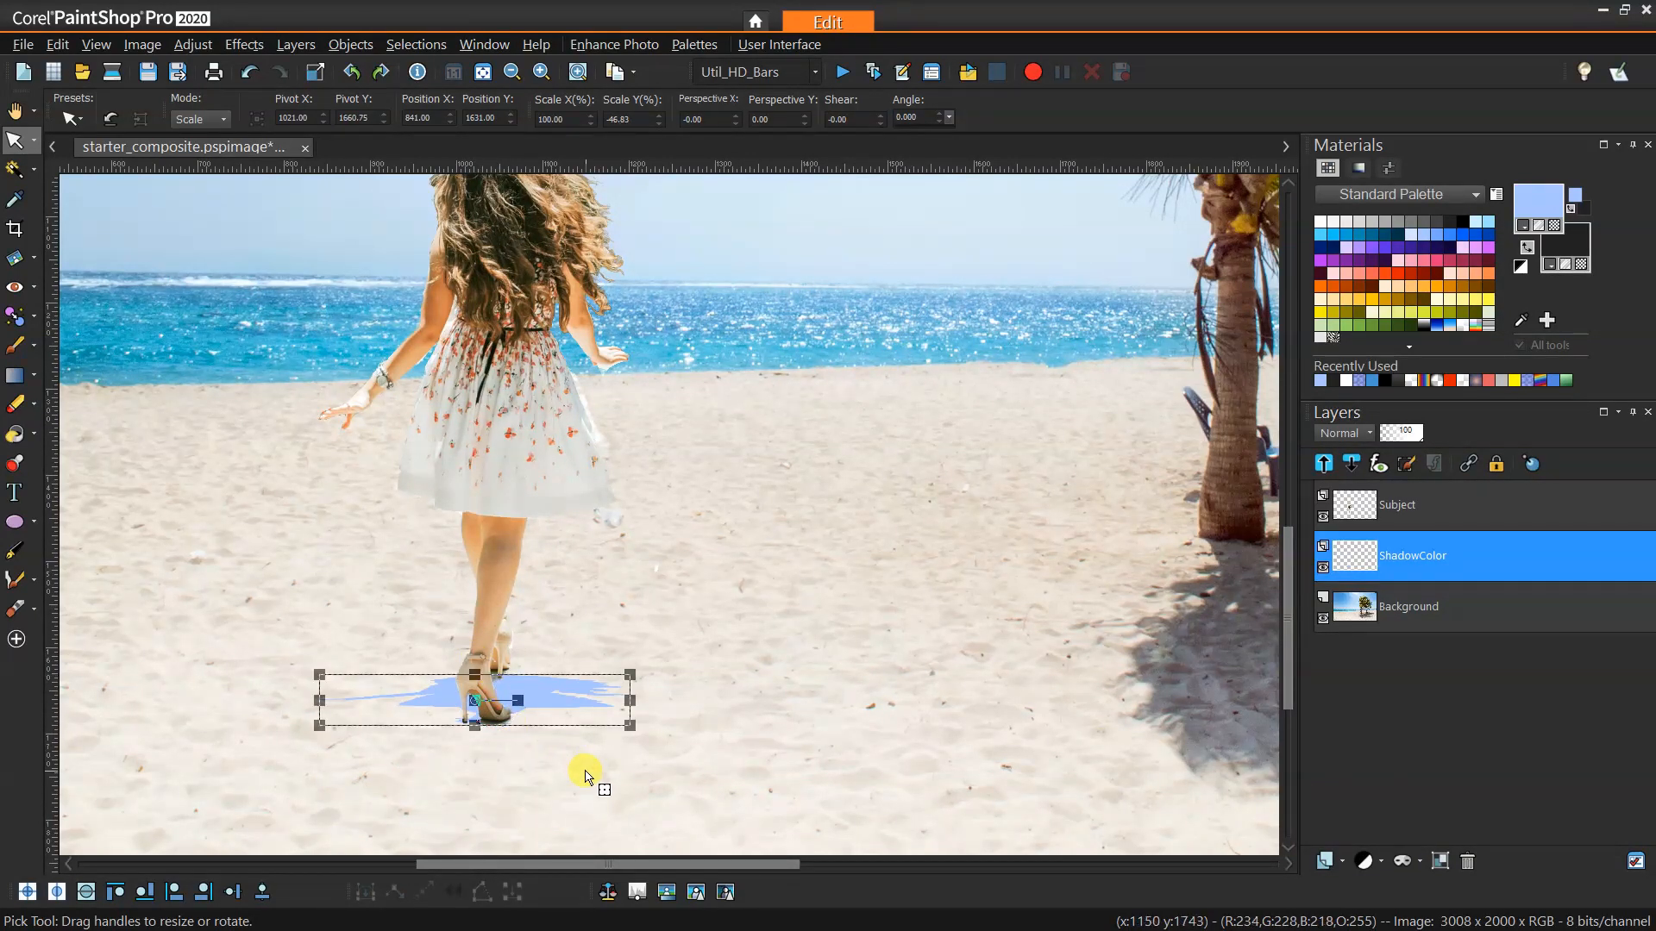
{"action": "key", "text": "ctrl+z"}
{"action": "left_click_drag", "start_coordinate": [477, 724], "coordinate": [476, 680]}
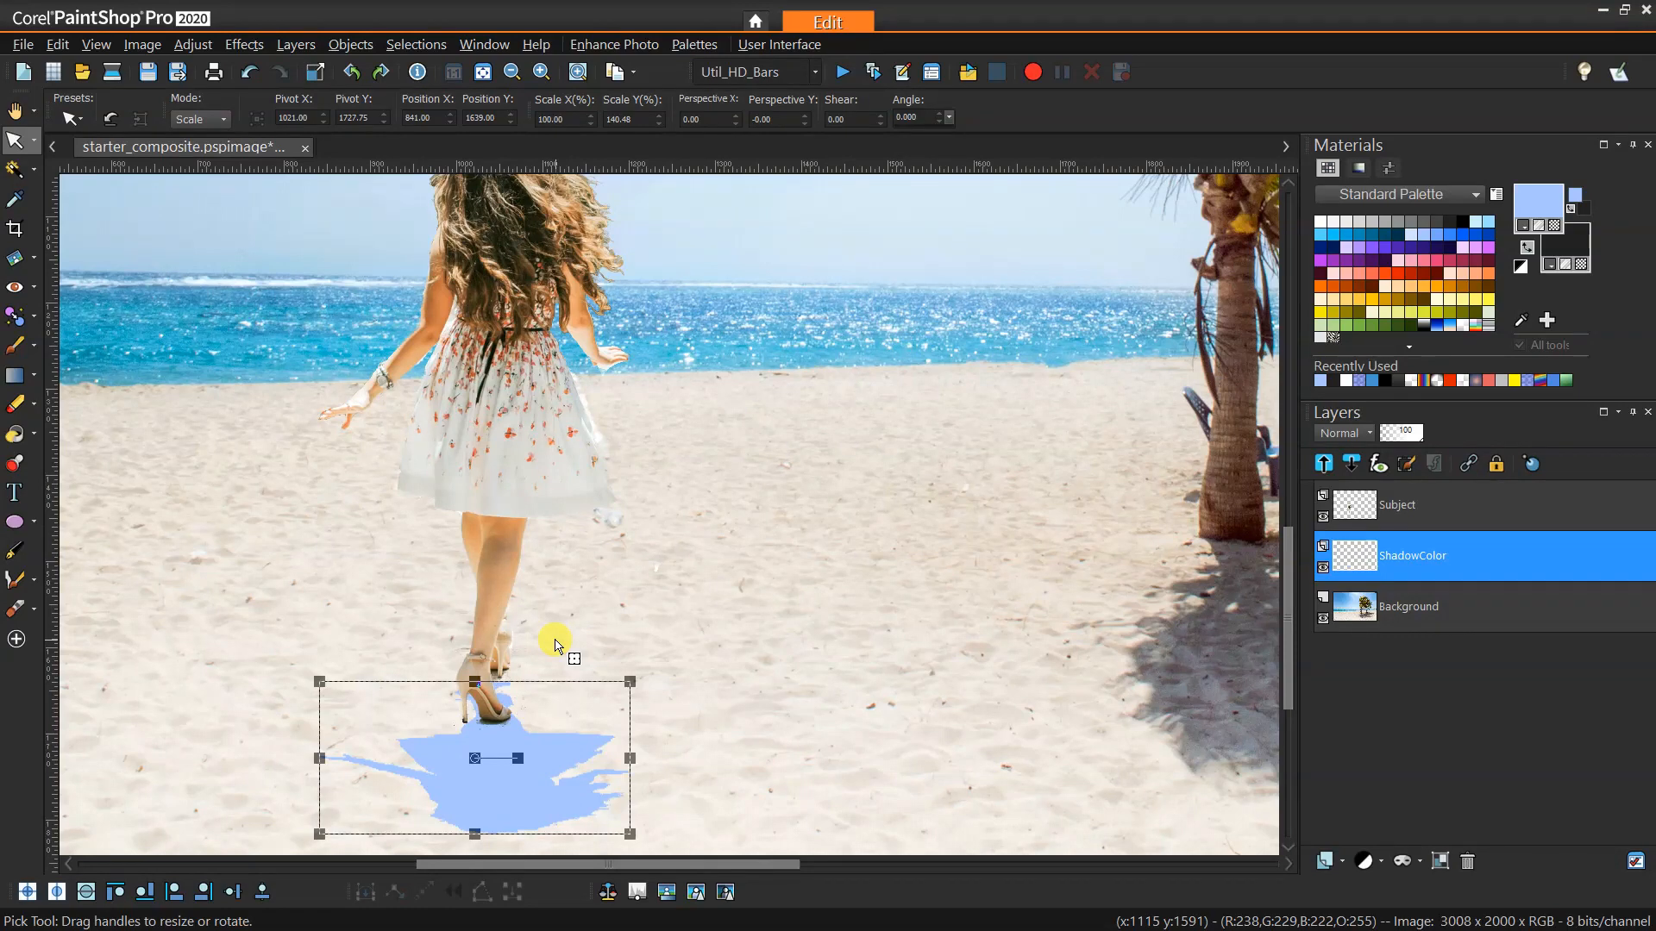
{"action": "scroll", "coordinate": [447, 643], "scroll_direction": "down", "scroll_amount": 3}
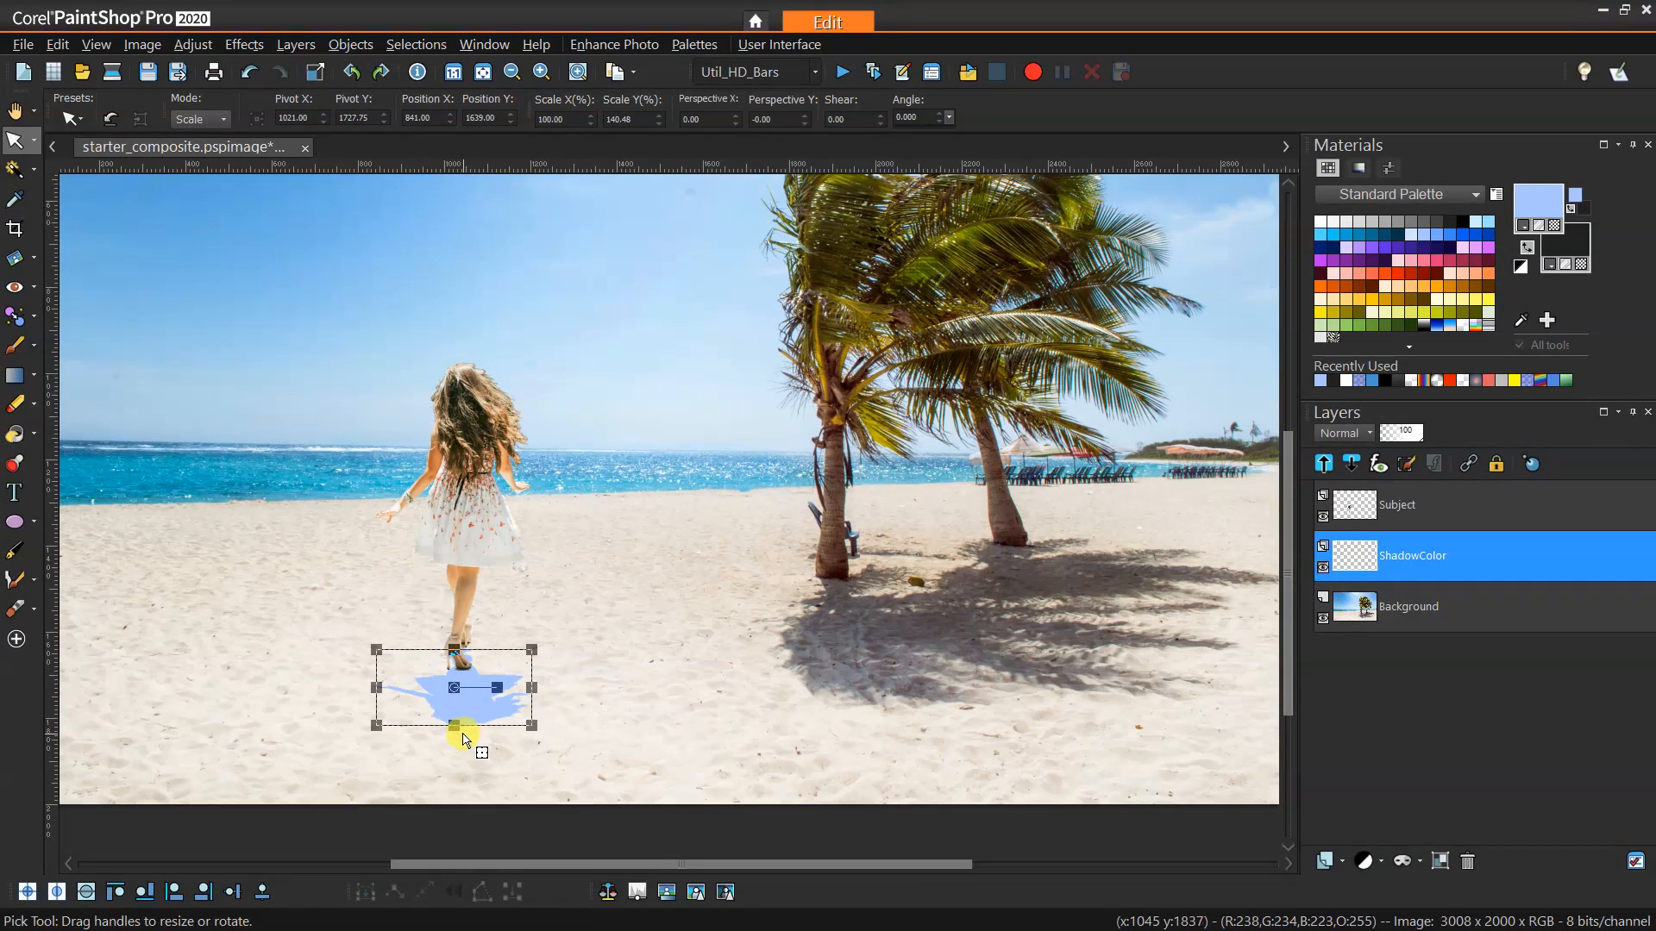
{"action": "left_click_drag", "start_coordinate": [454, 725], "coordinate": [456, 717]}
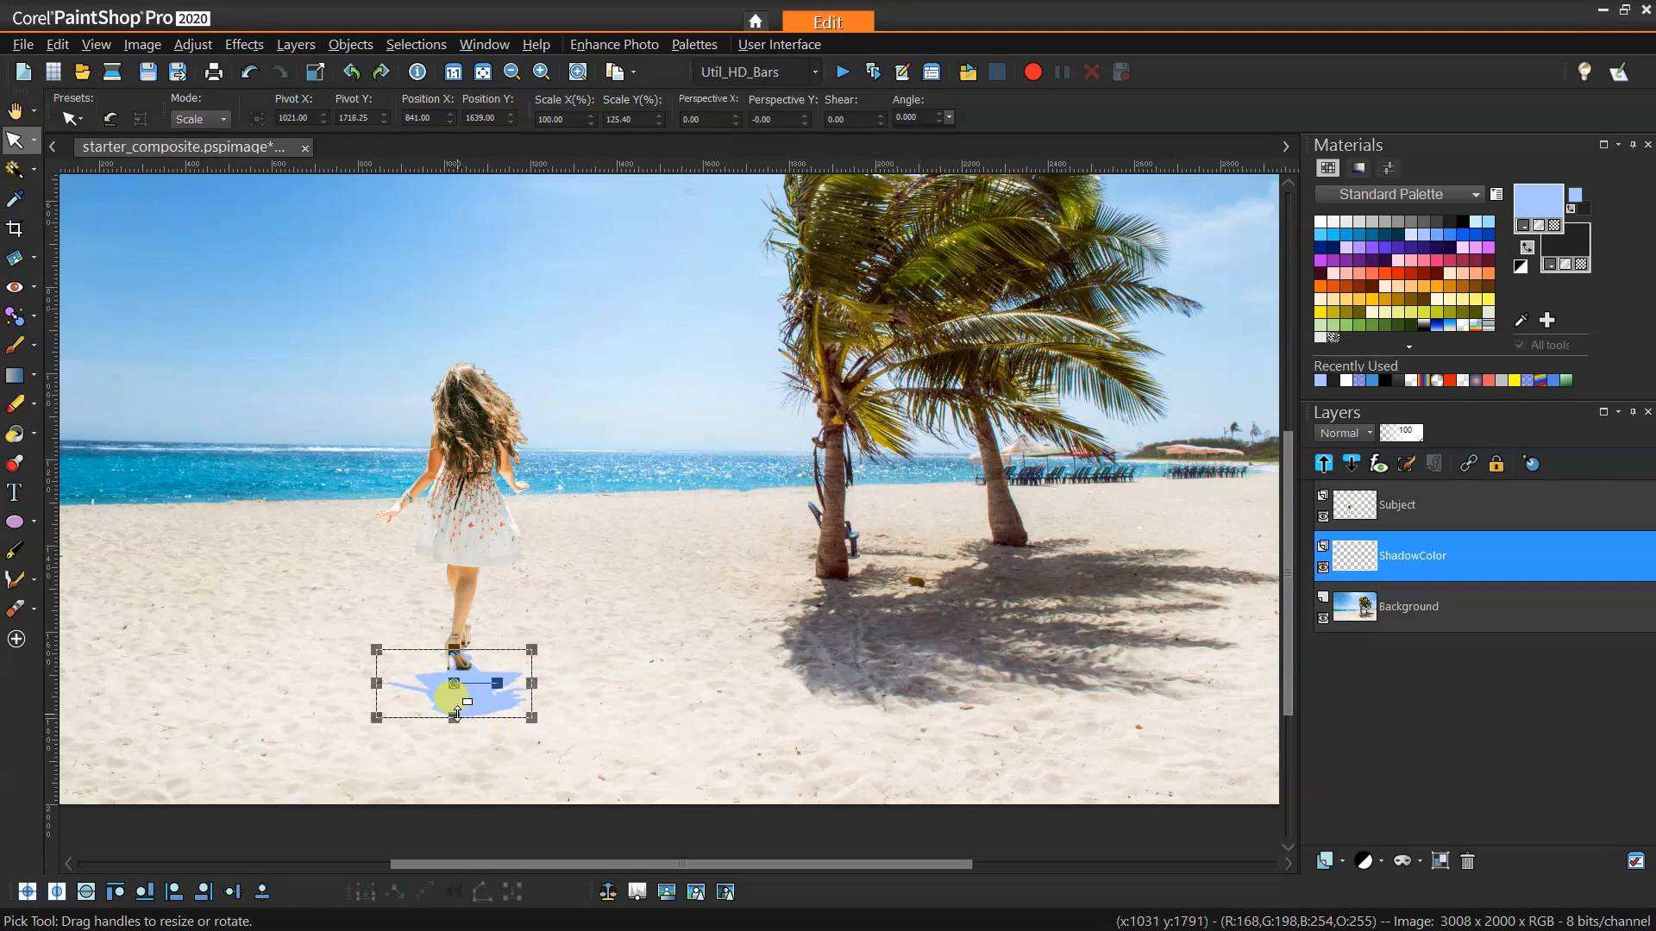
{"action": "left_click", "coordinate": [11, 111]}
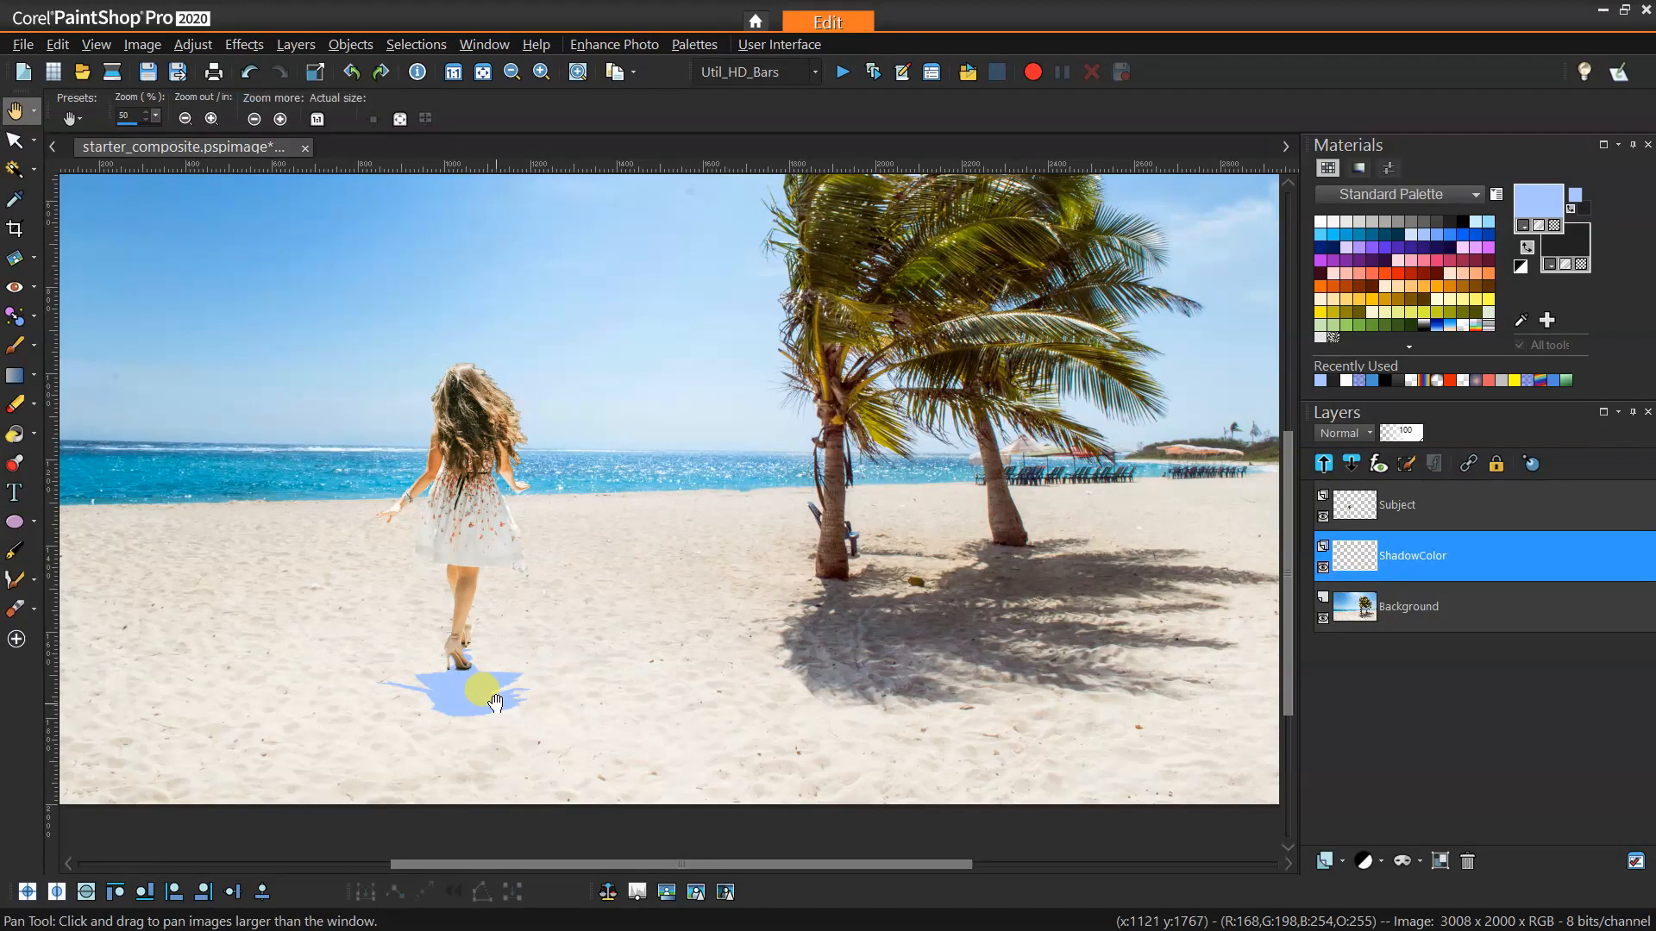
{"action": "scroll", "coordinate": [399, 554], "scroll_direction": "down", "scroll_amount": 1}
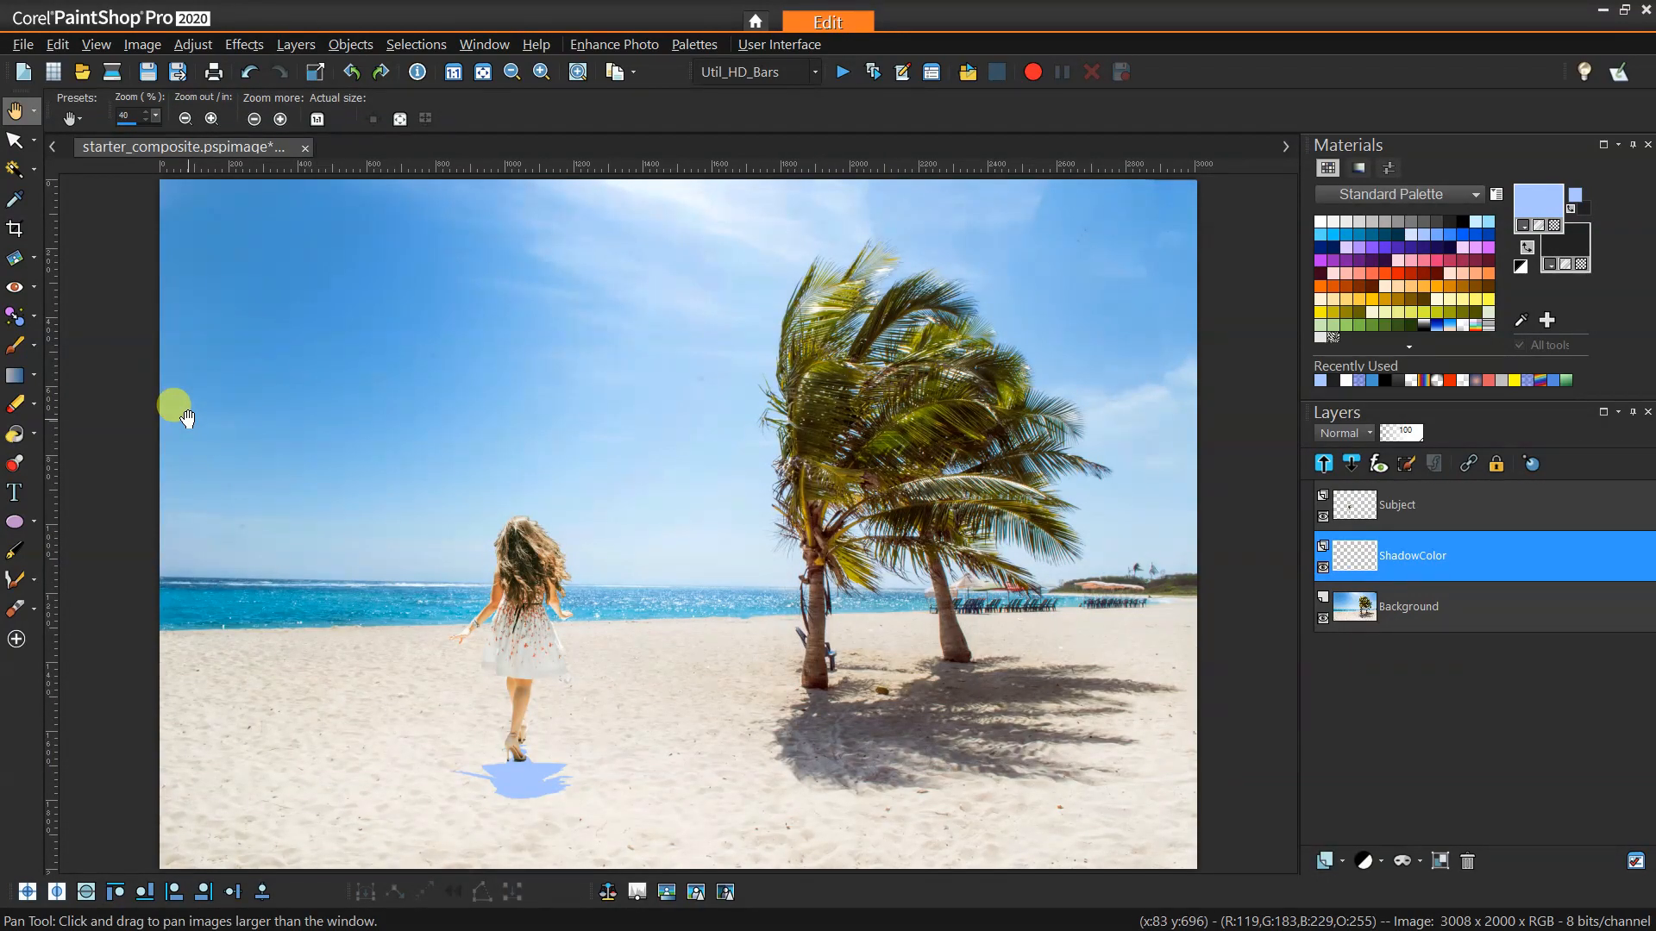
Step: Try a perspective distortion on the ShadowColor silhouette, widening its lower edge and narrowing its upper edge, and undo it
{"action": "left_click", "coordinate": [15, 140]}
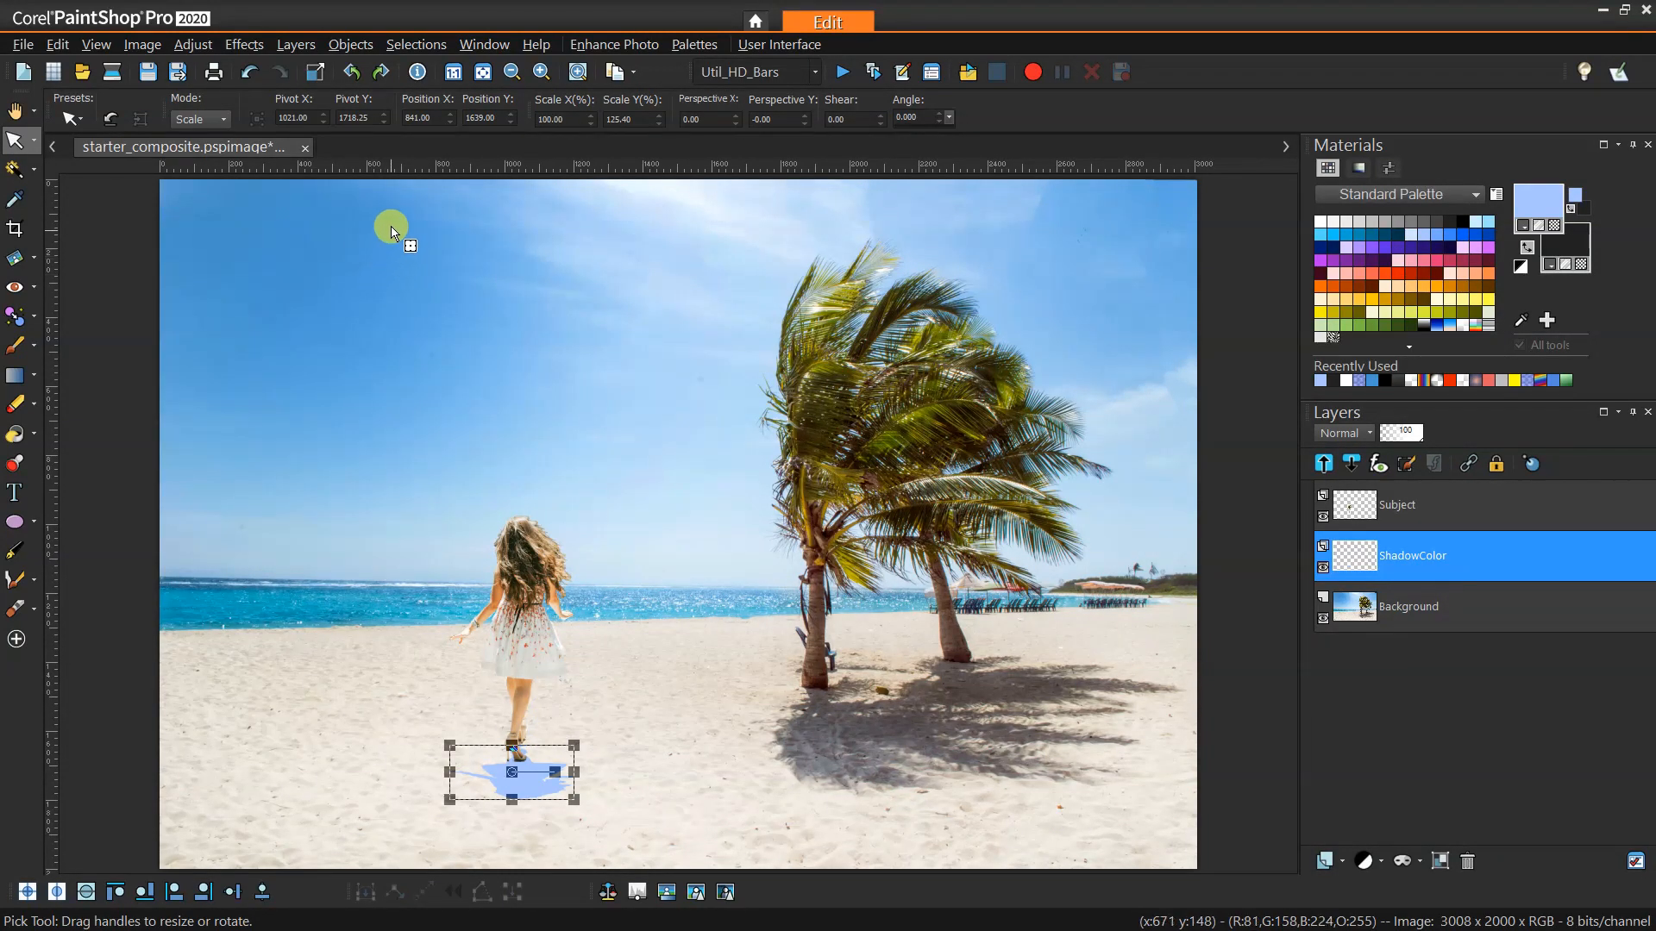
{"action": "left_click", "coordinate": [211, 119]}
{"action": "left_click", "coordinate": [217, 155]}
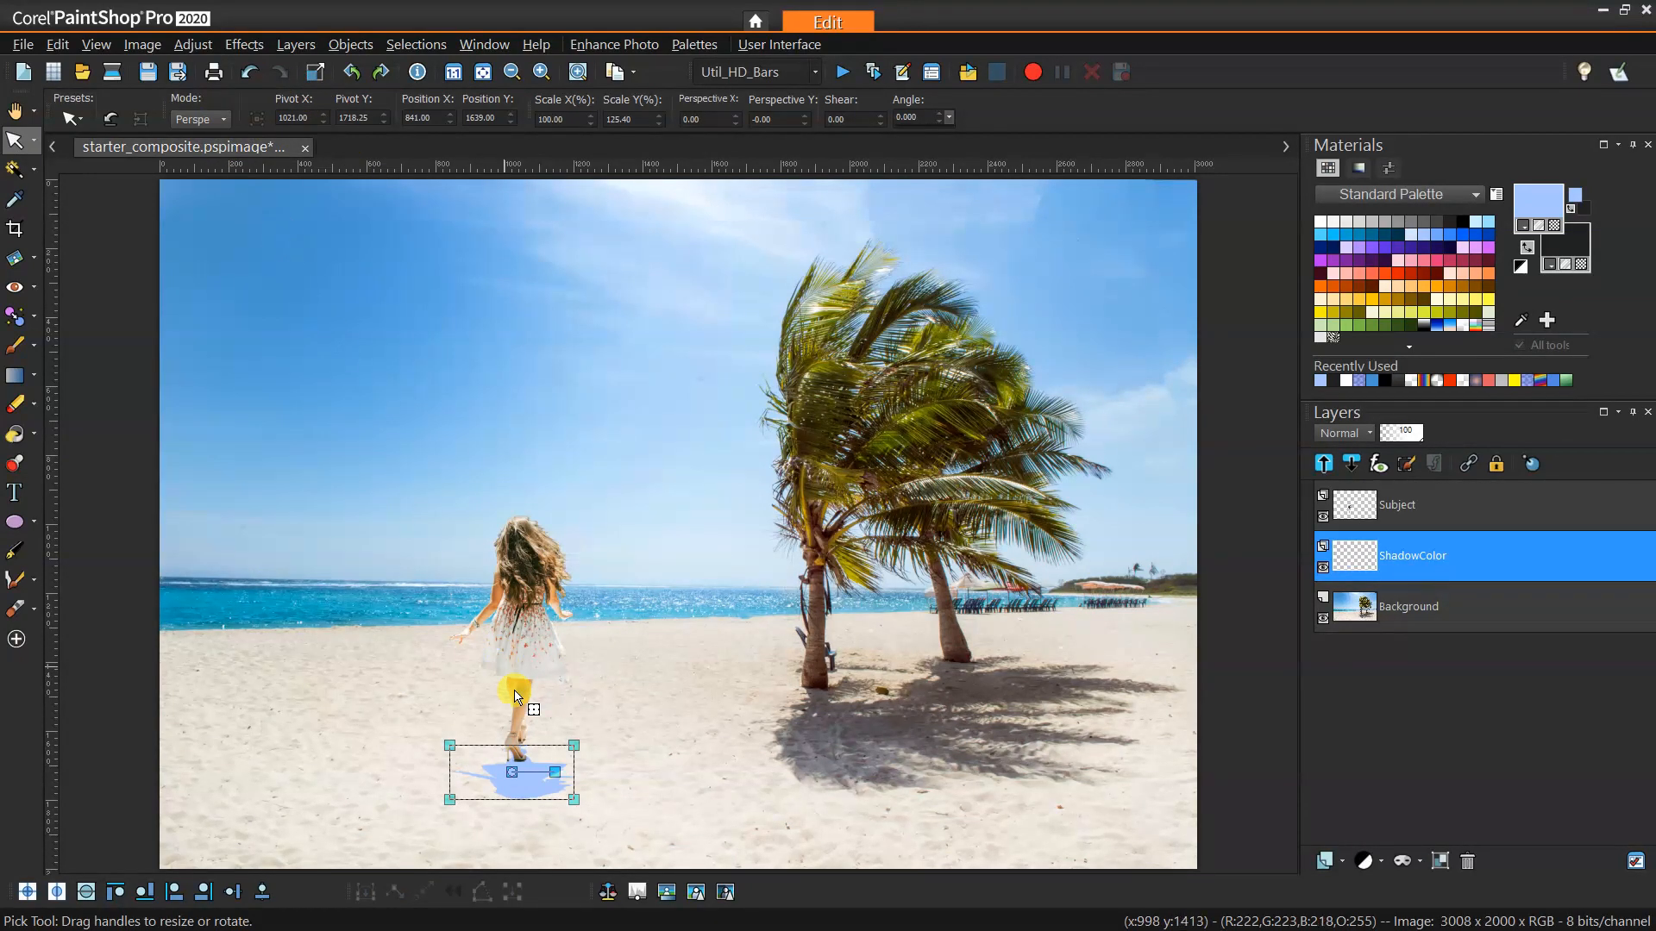
{"action": "left_click_drag", "start_coordinate": [573, 799], "coordinate": [632, 800]}
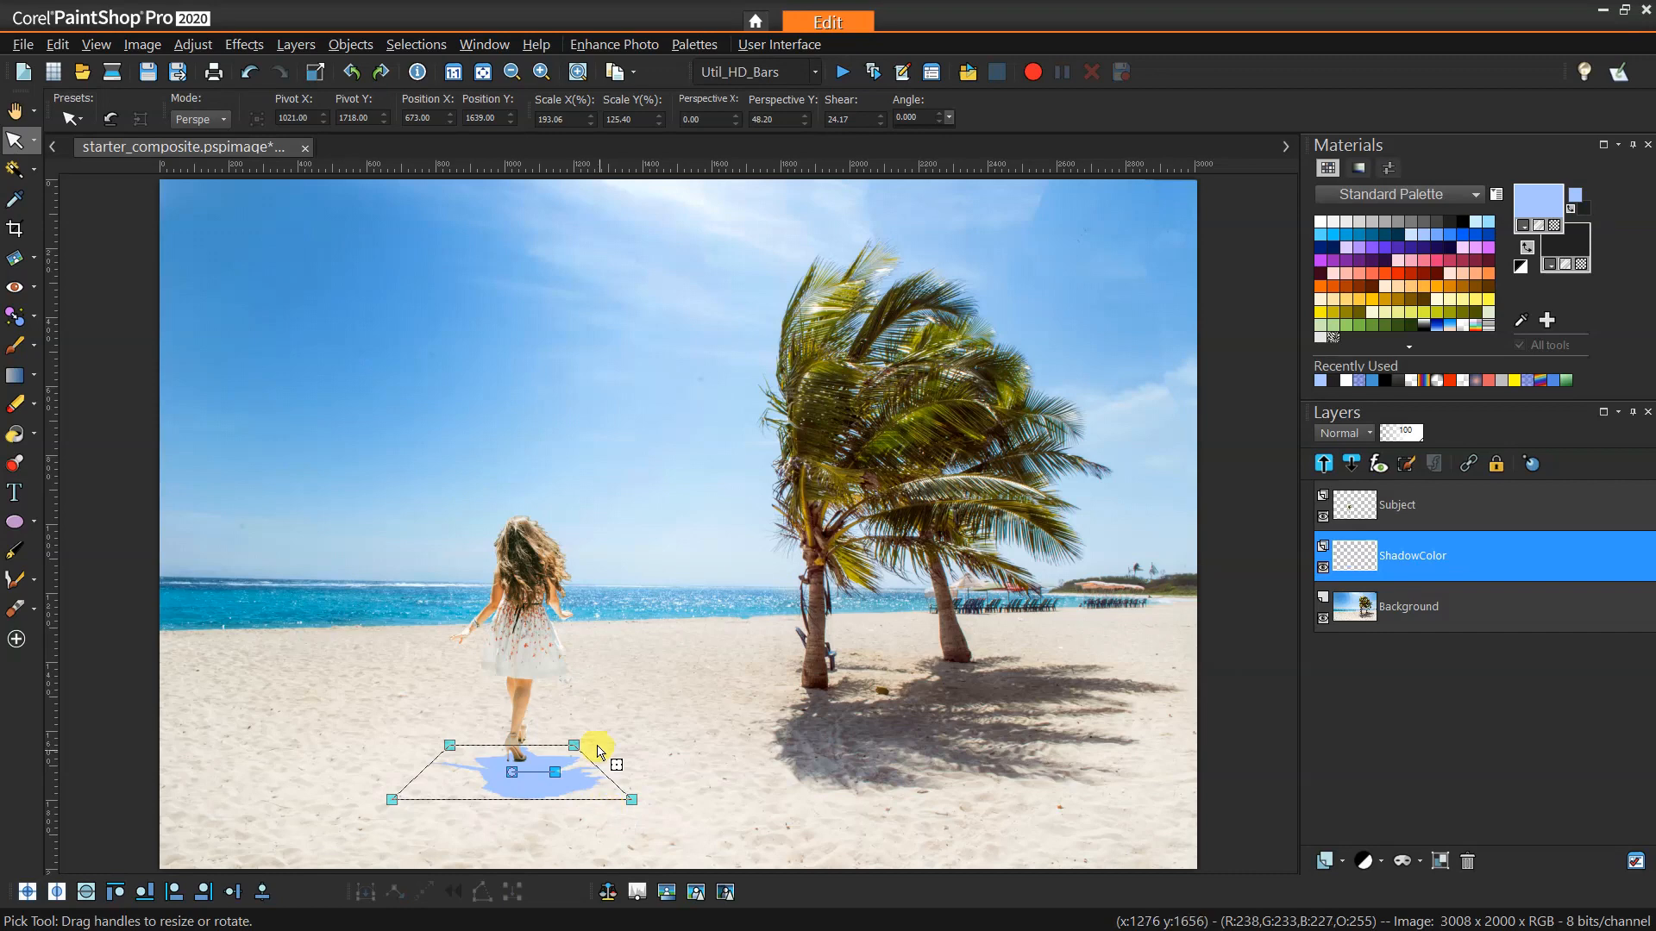
{"action": "left_click_drag", "start_coordinate": [574, 745], "coordinate": [555, 745]}
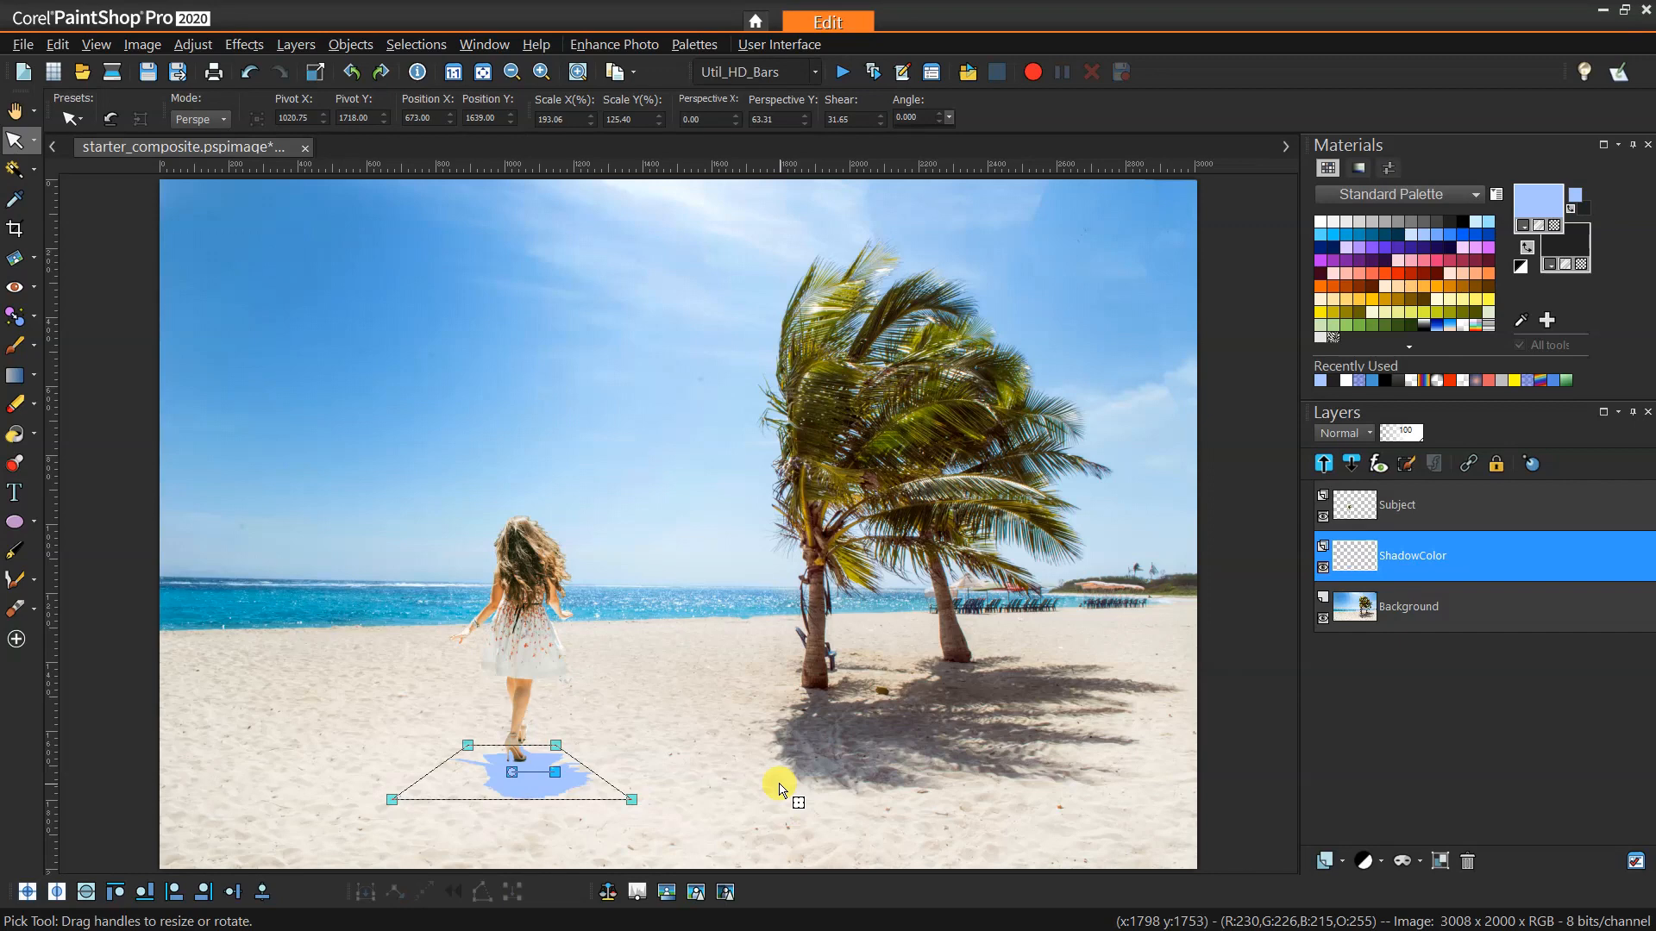
{"action": "key", "text": "ctrl+z"}
{"action": "key", "text": "ctrl+z"}
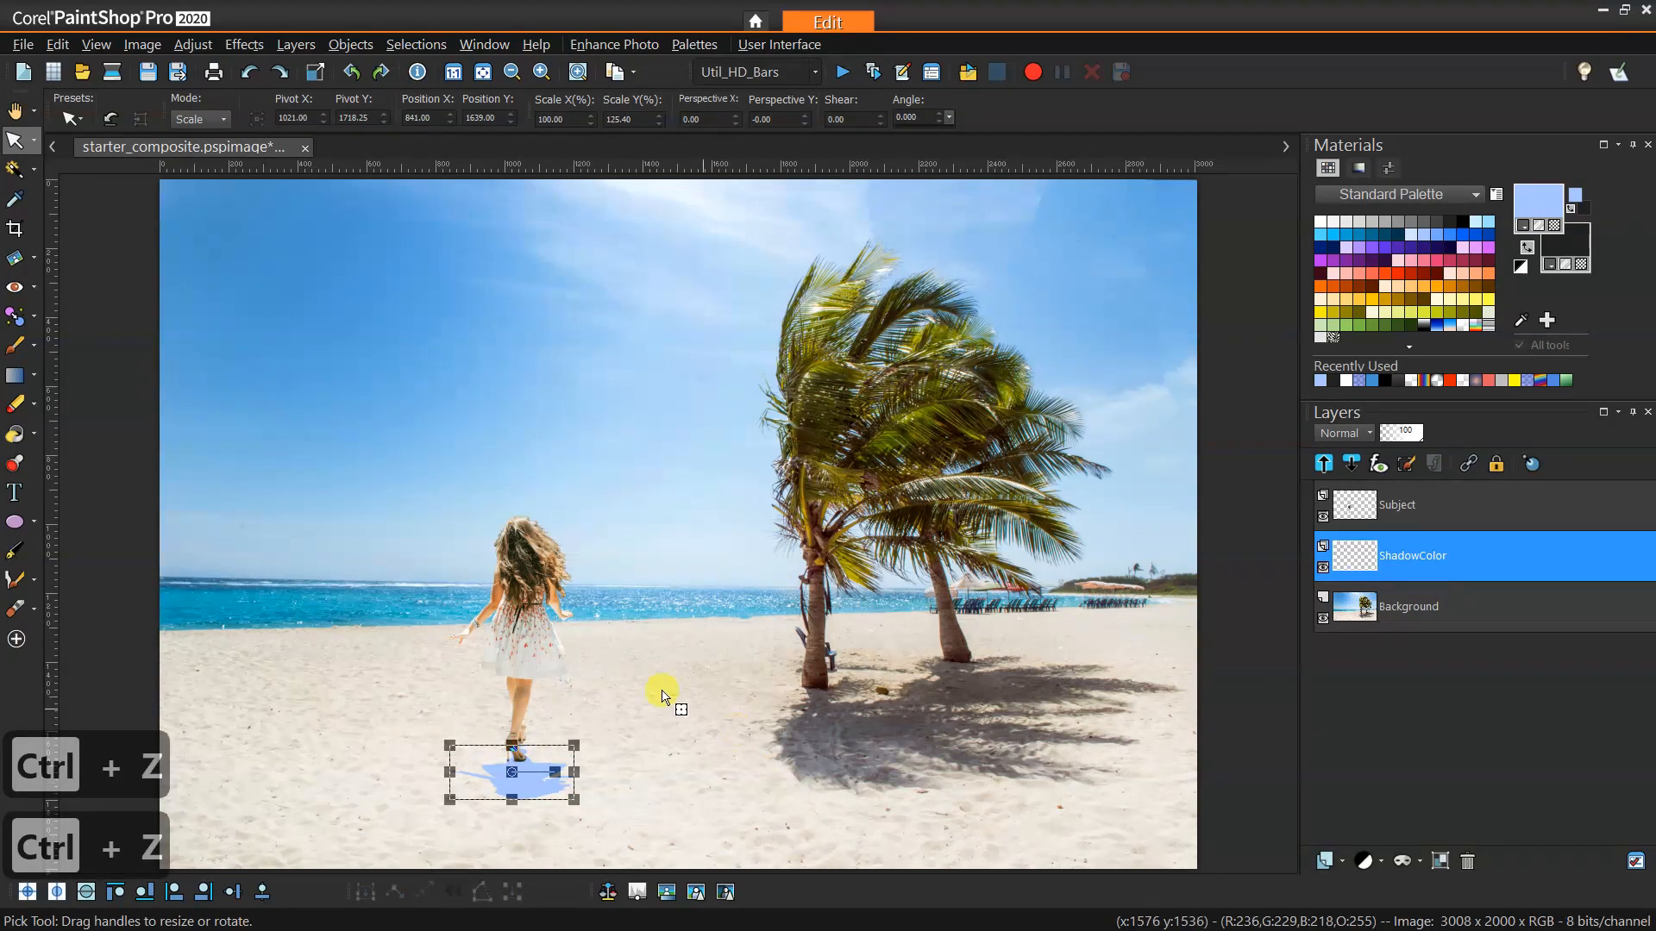
{"action": "left_click", "coordinate": [19, 113]}
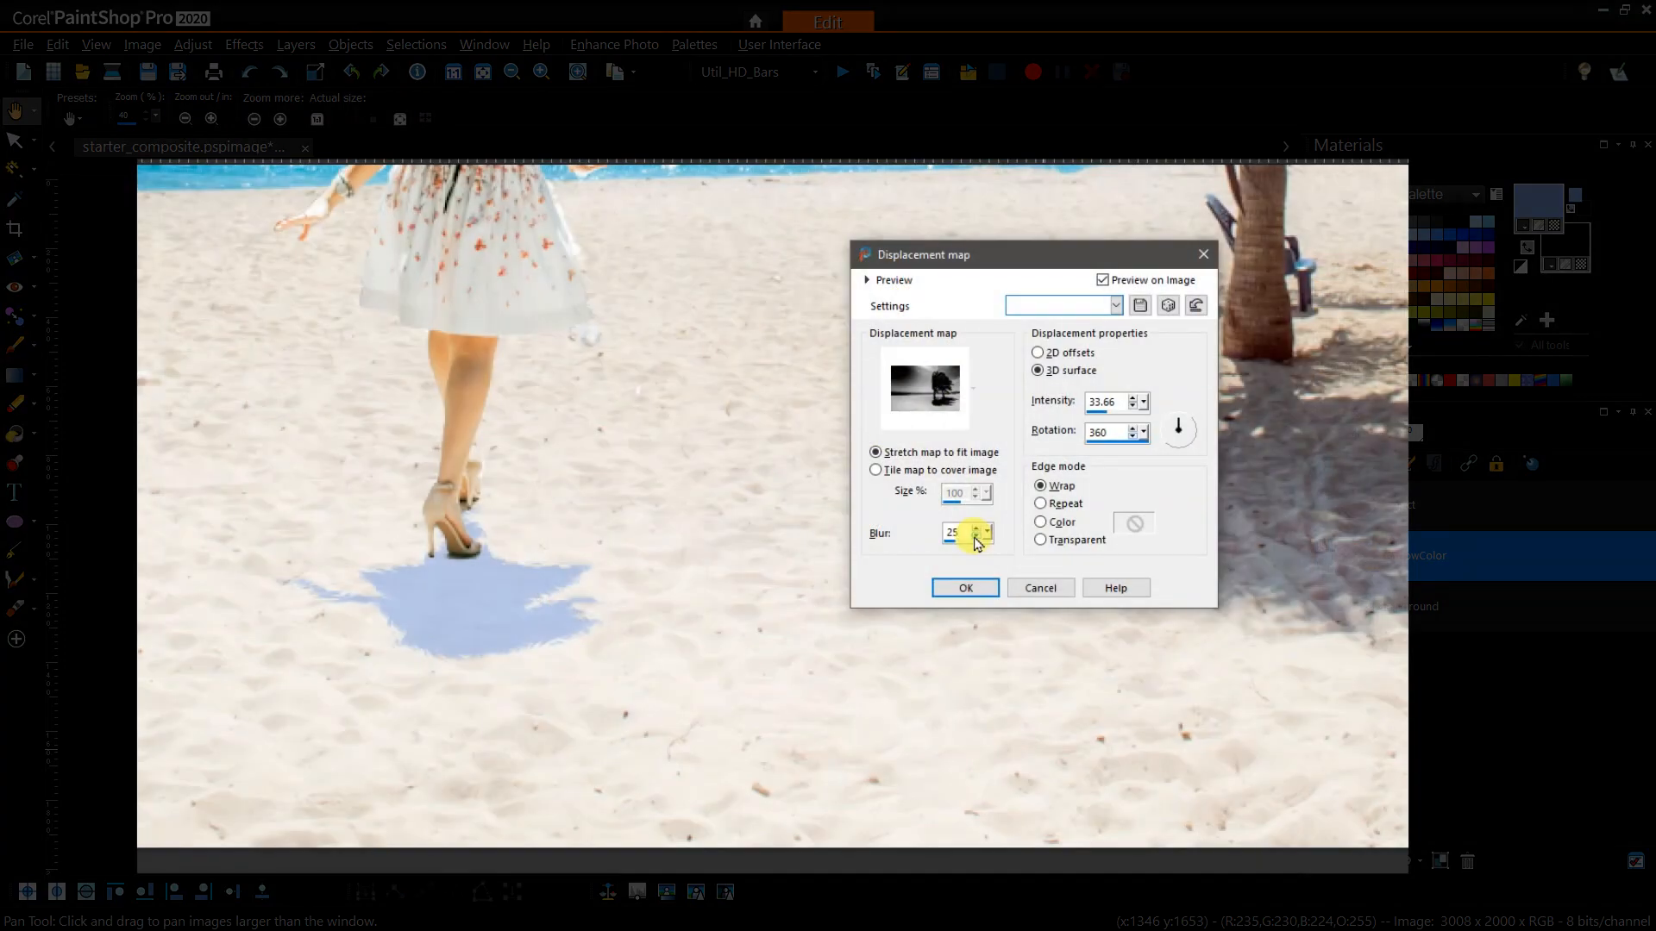
Step: Try different Displacement Map blur values on the blue silhouette, including 27 and 22, with the 3D surface option
{"action": "left_click", "coordinate": [976, 528]}
{"action": "left_click", "coordinate": [976, 527]}
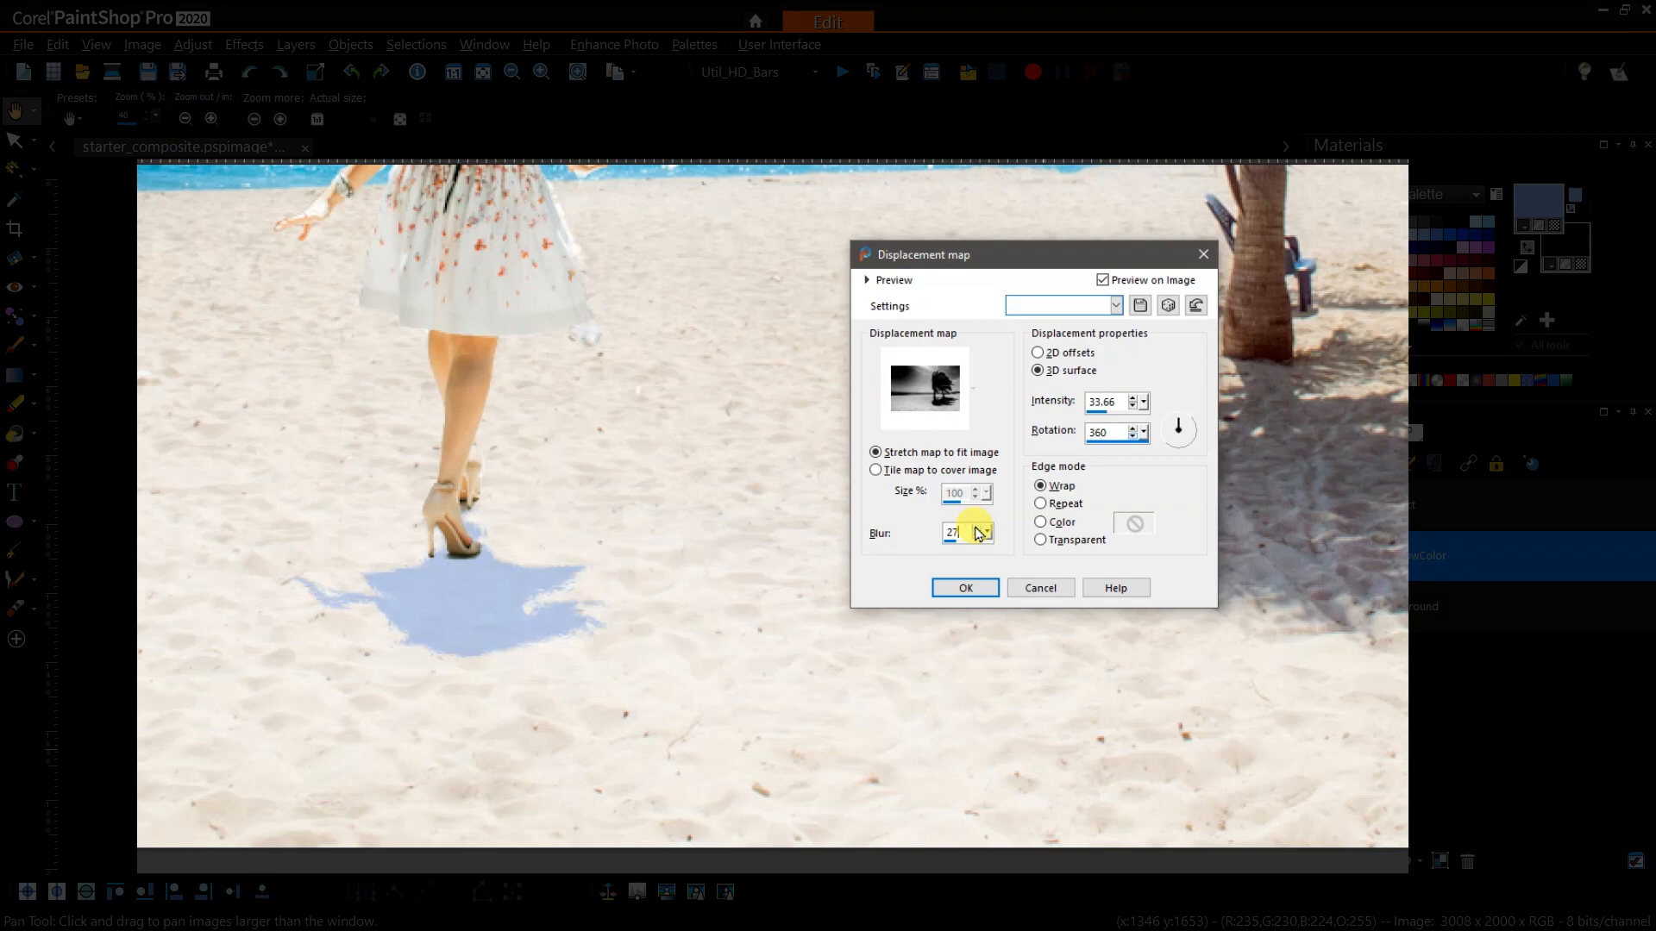
{"action": "key", "text": "BackSpace"}
{"action": "type", "text": "0"}
{"action": "left_click", "coordinate": [977, 528]}
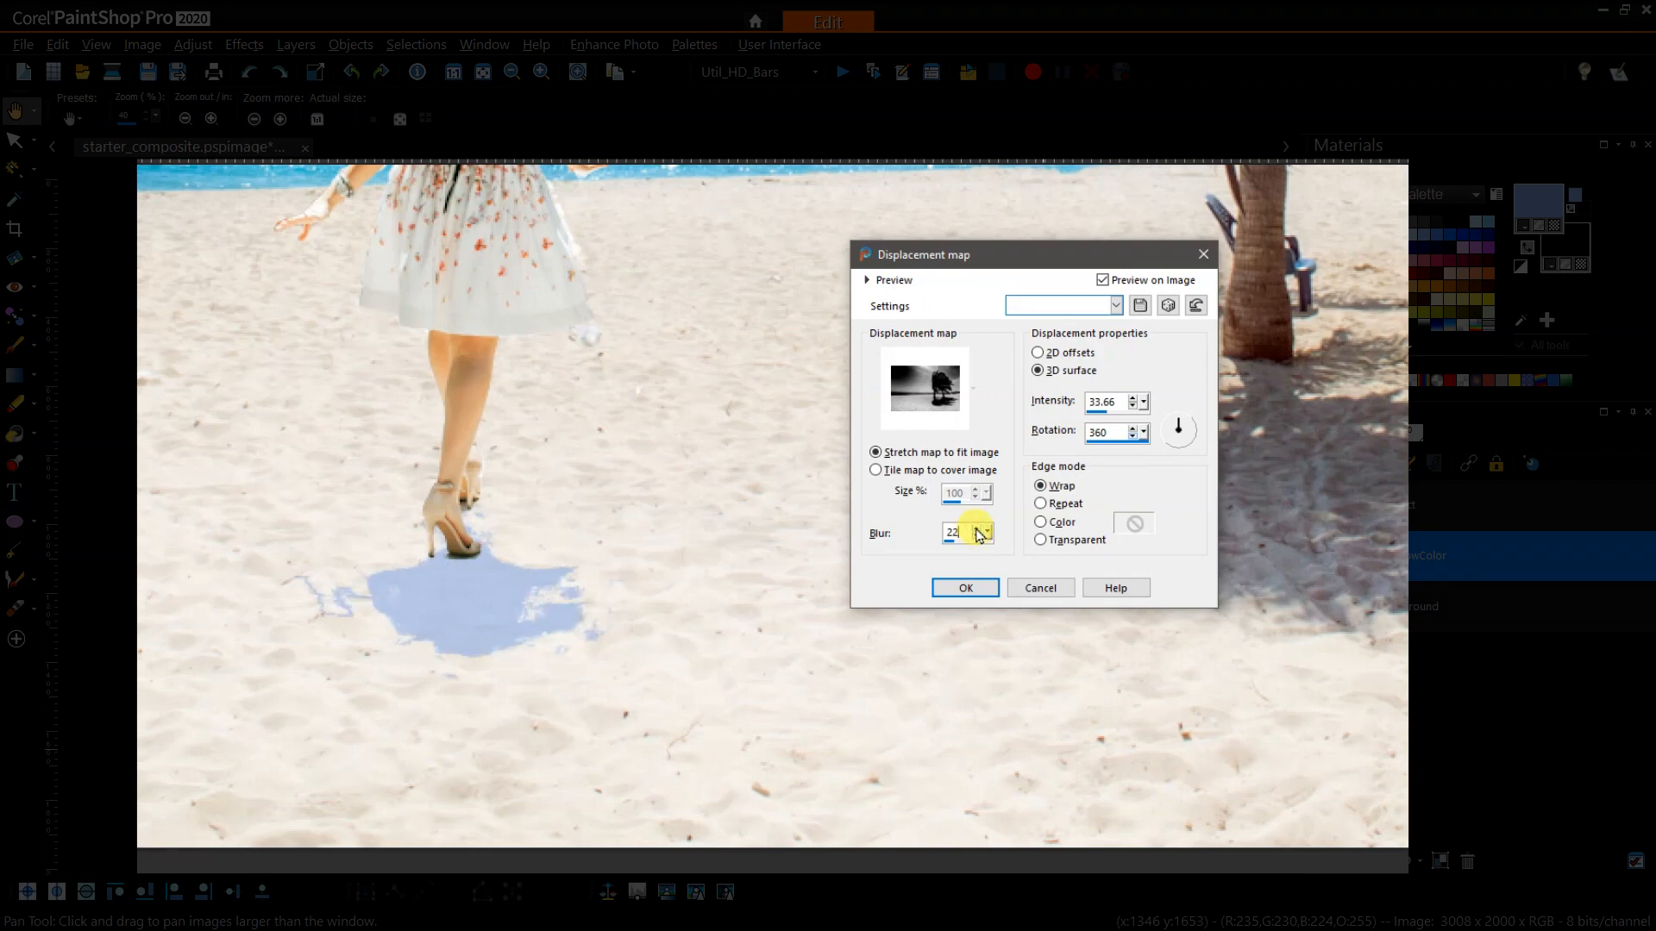
{"action": "left_click", "coordinate": [977, 528]}
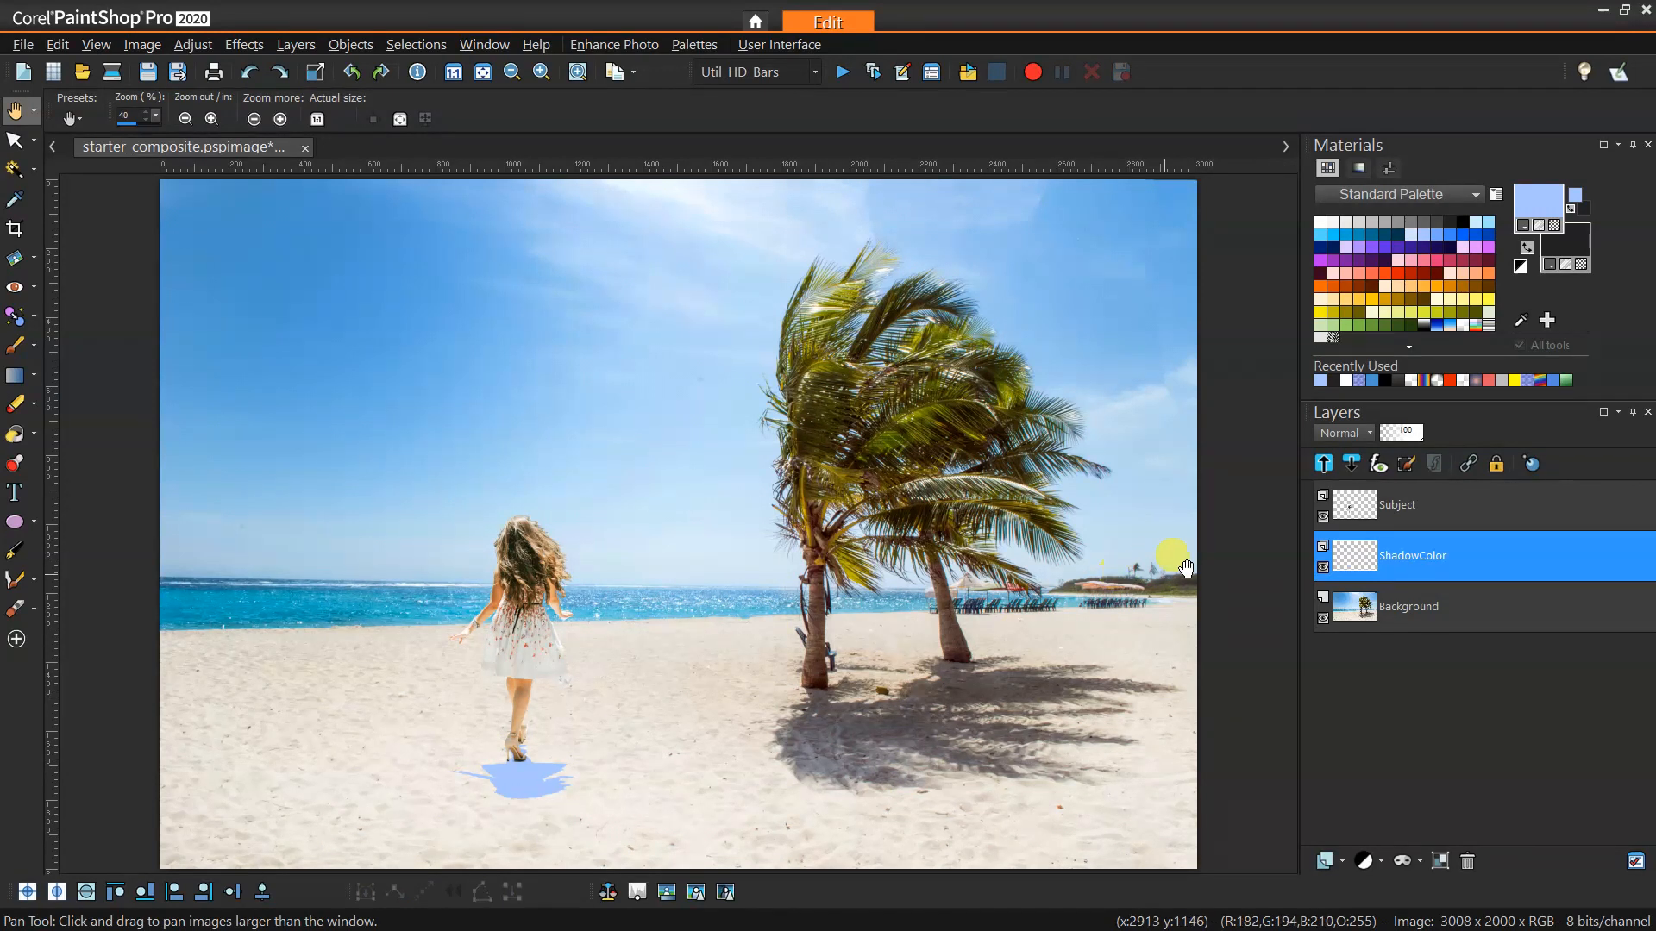
Step: Duplicate the ShadowColor layer and rename the copy as ShadowDarken
{"action": "mouse_move", "coordinate": [1417, 569]}
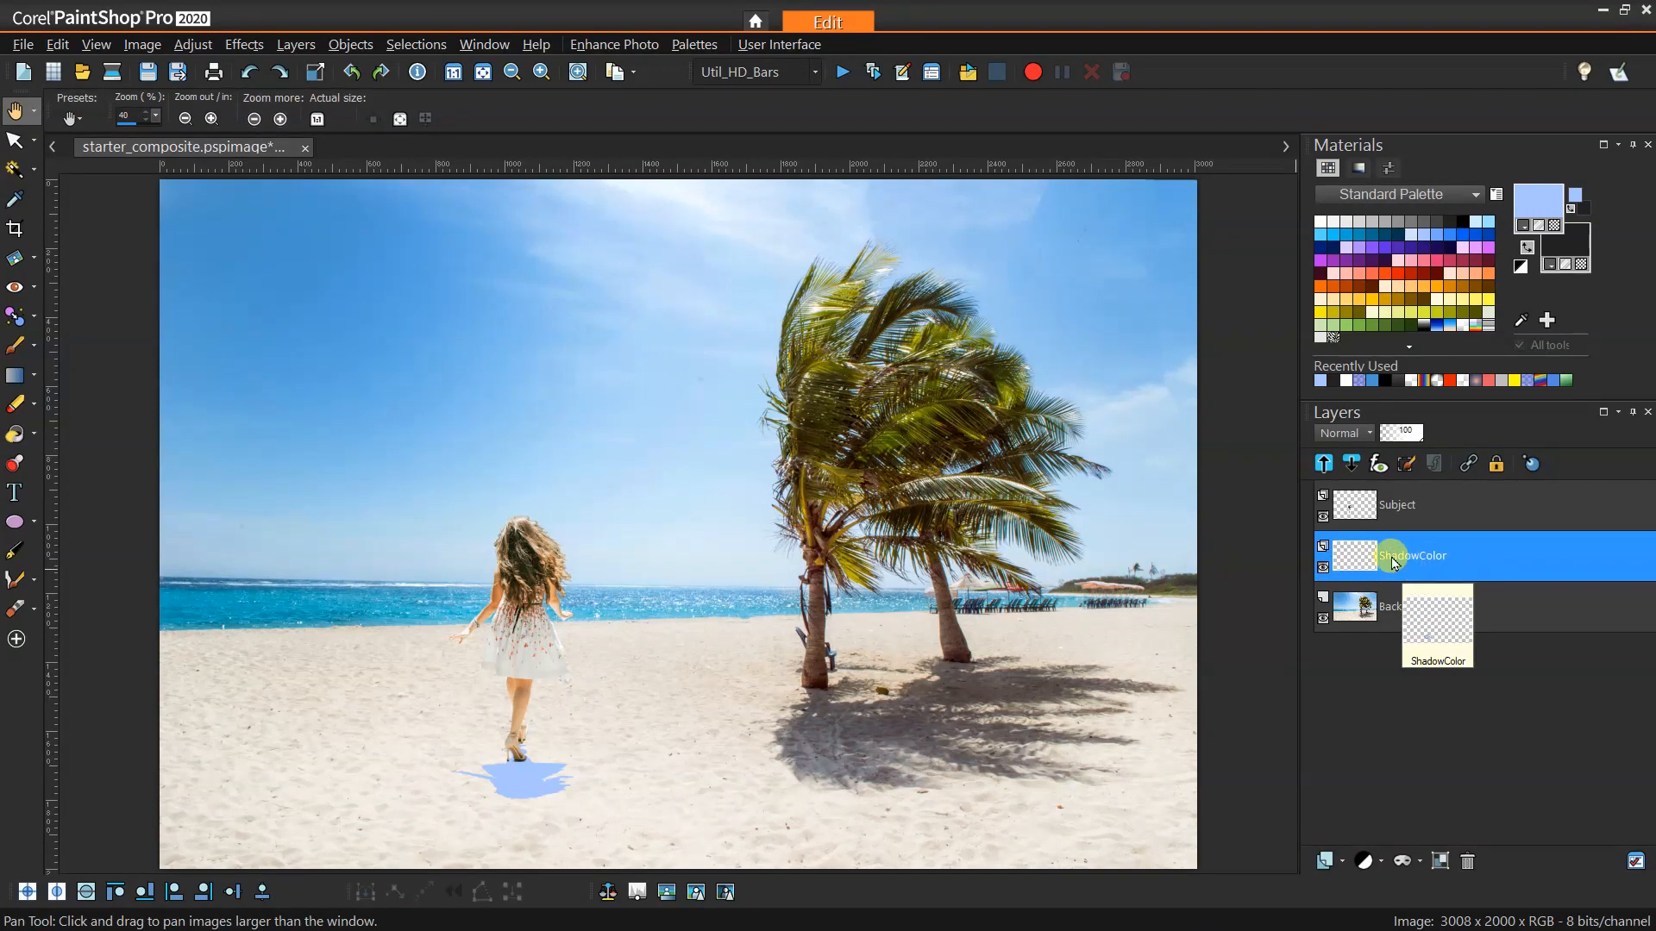
{"action": "right_click", "coordinate": [1381, 566]}
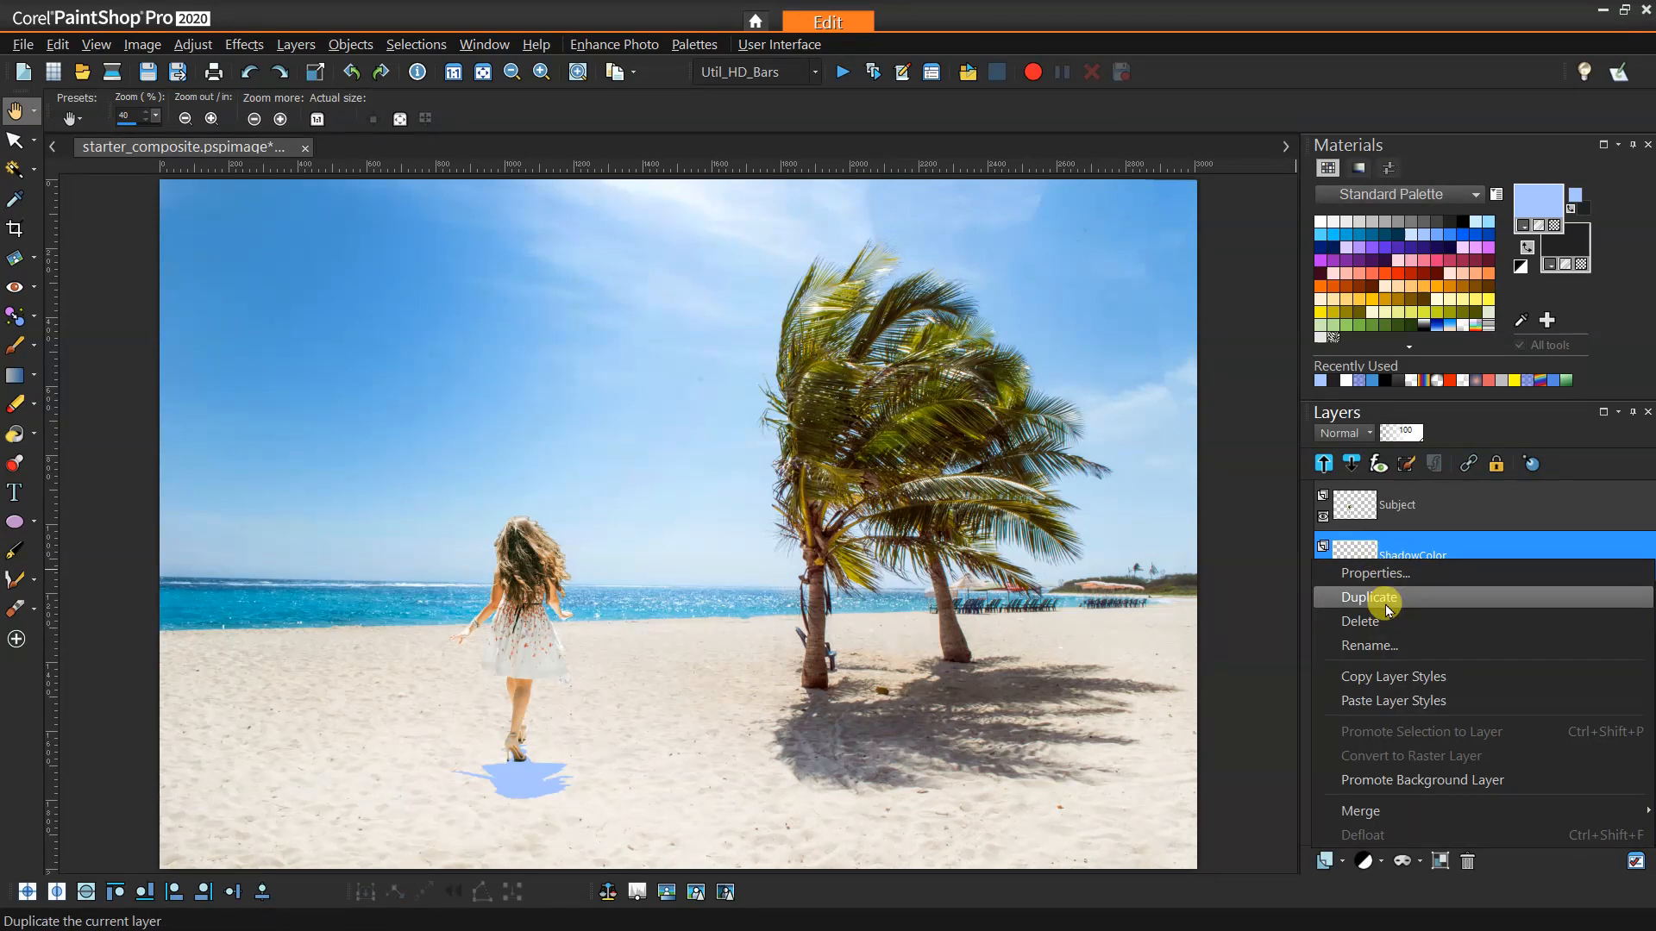
{"action": "left_click", "coordinate": [1369, 598]}
{"action": "mouse_move", "coordinate": [1395, 565]}
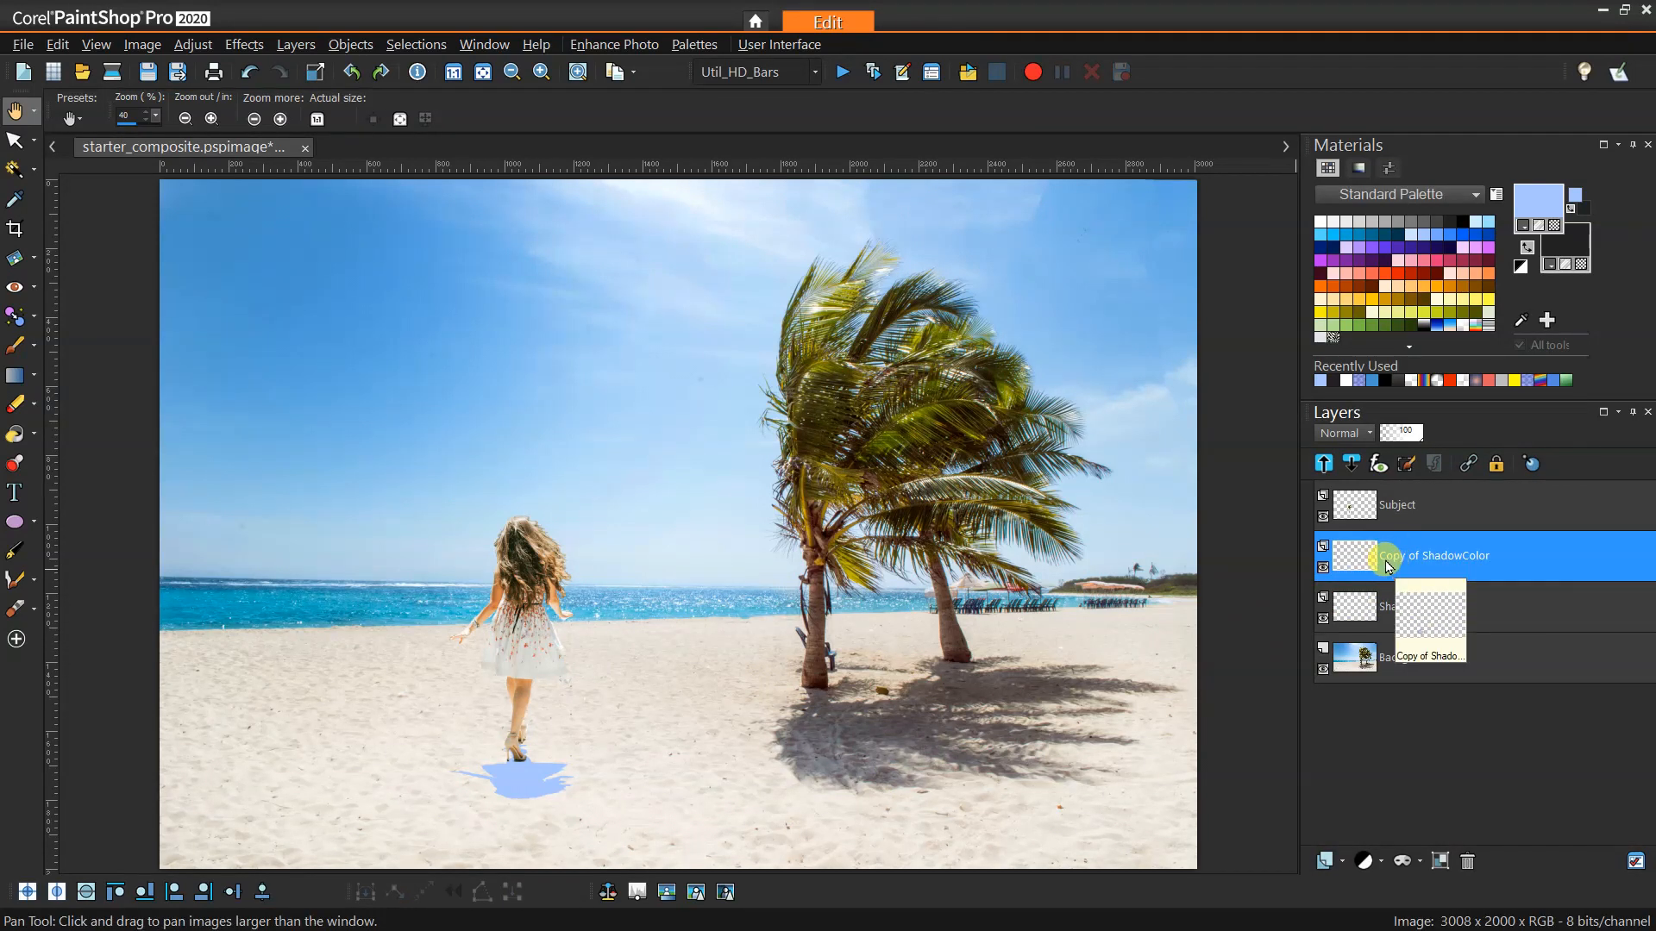
{"action": "right_click", "coordinate": [1384, 559]}
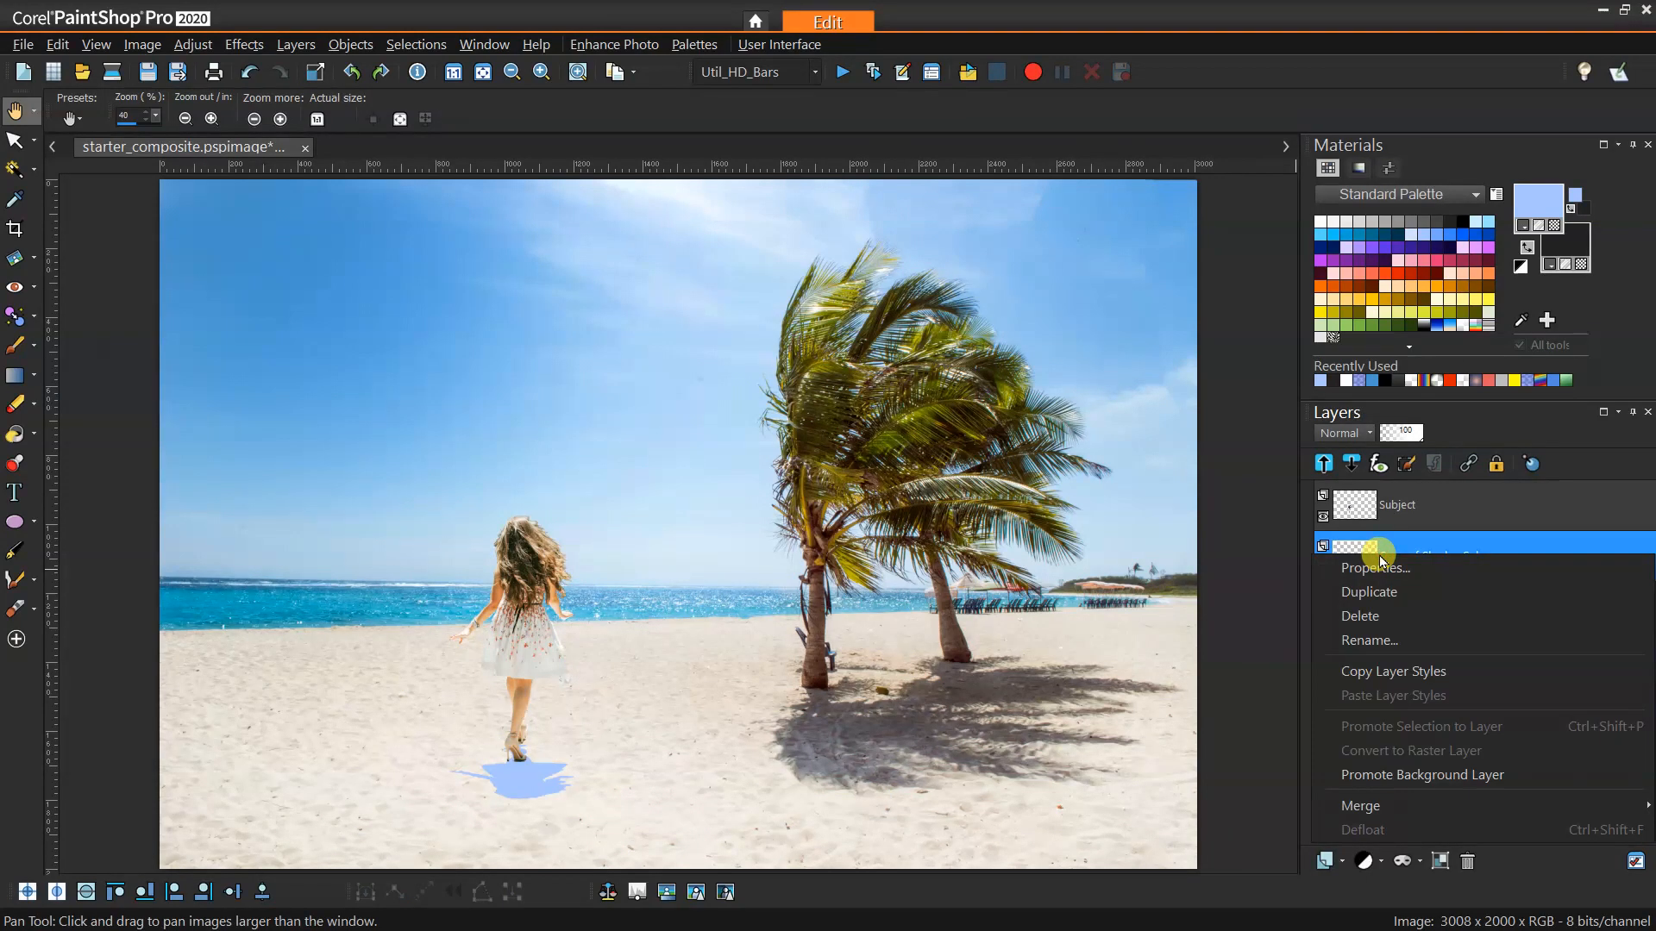
{"action": "left_click", "coordinate": [1408, 642]}
{"action": "type", "text": "ShadowDka"}
{"action": "key", "text": "BackSpace"}
{"action": "key", "text": "BackSpace"}
{"action": "type", "text": "arken"}
{"action": "key", "text": "Return"}
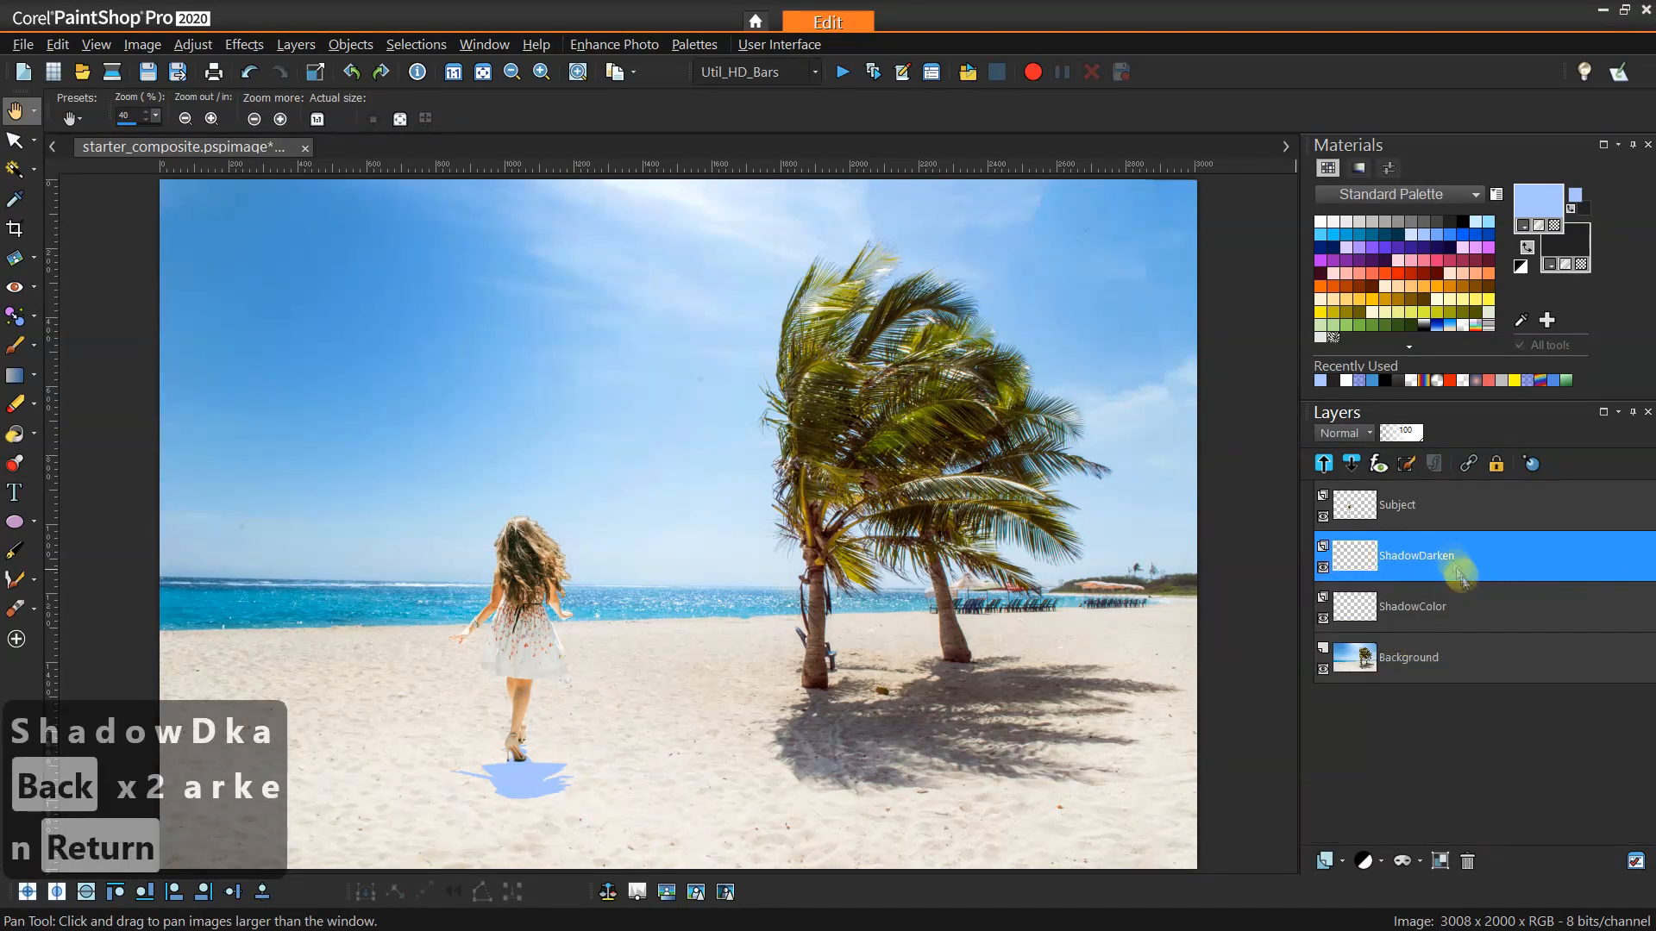
Step: Turn the ShadowDarken silhouette black with Brightness/Contrast at brightness -255 and contrast 0, and place the layer below ShadowColor
{"action": "left_click", "coordinate": [187, 46]}
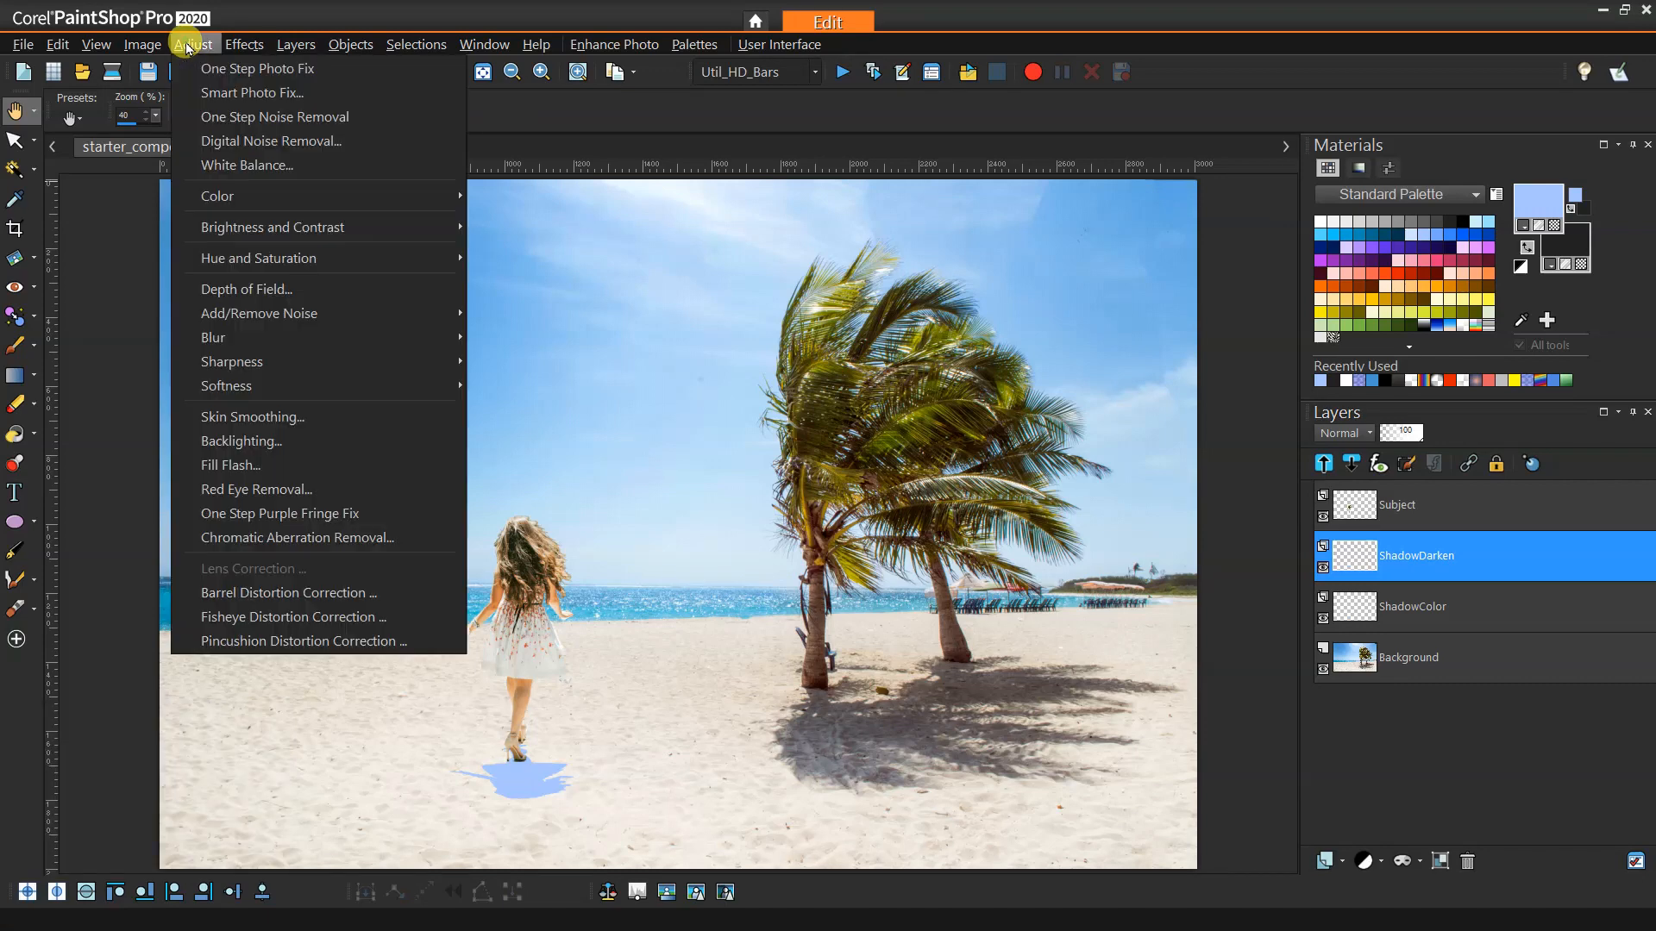
{"action": "mouse_move", "coordinate": [288, 227]}
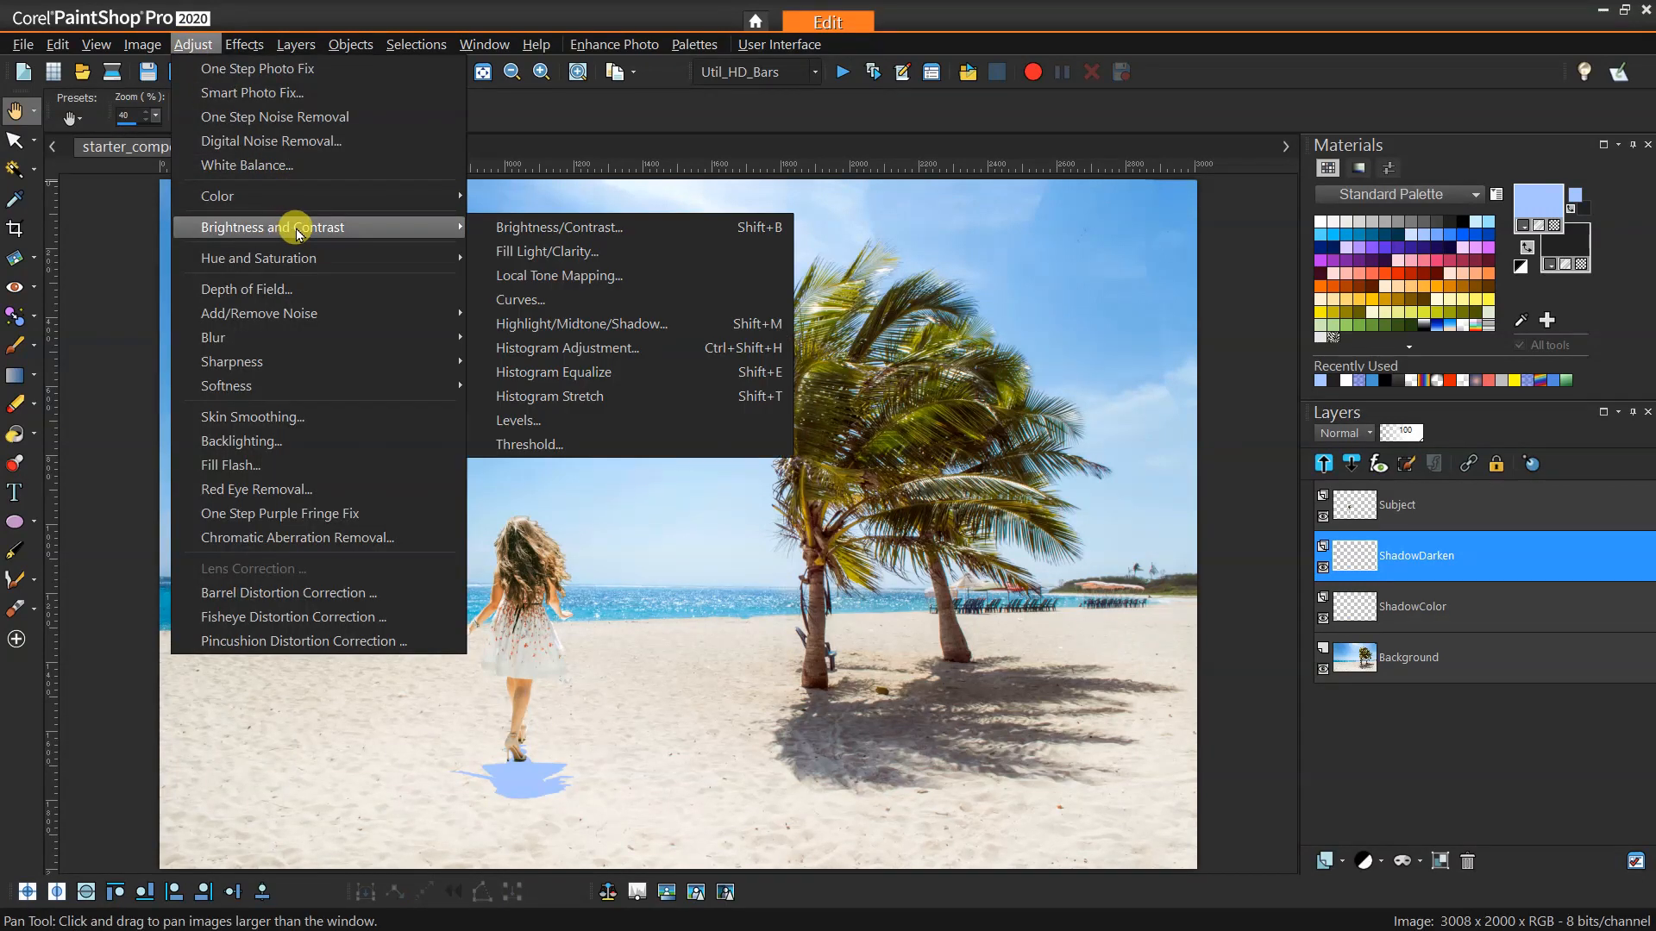
{"action": "left_click", "coordinate": [516, 226]}
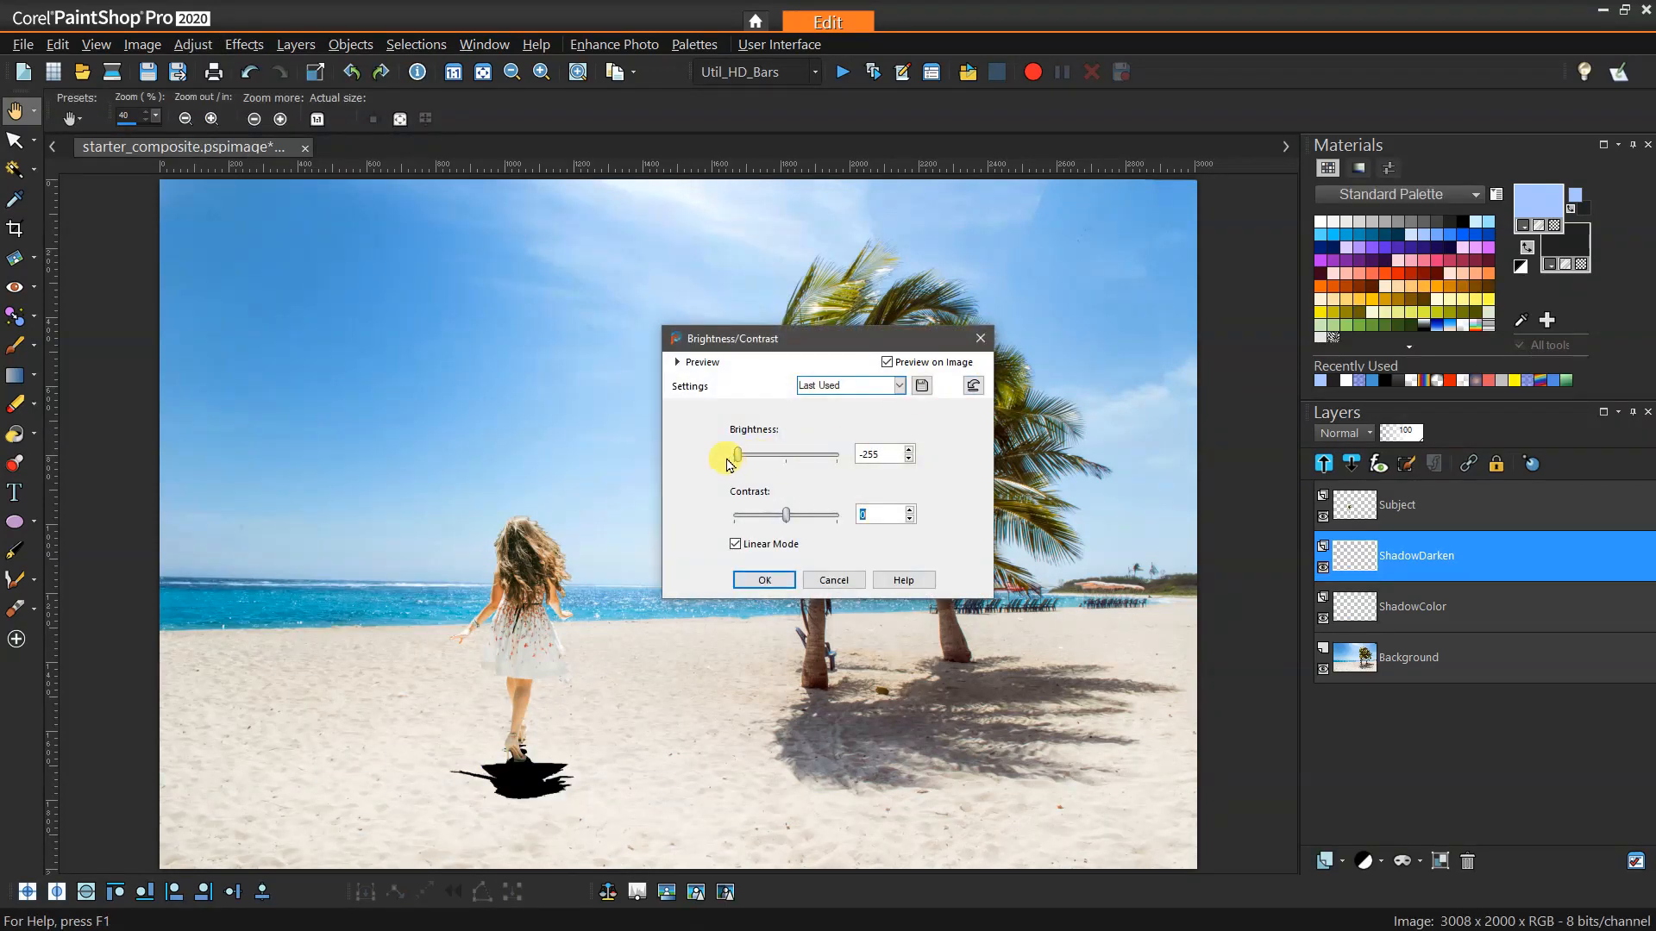
{"action": "left_click", "coordinate": [771, 578]}
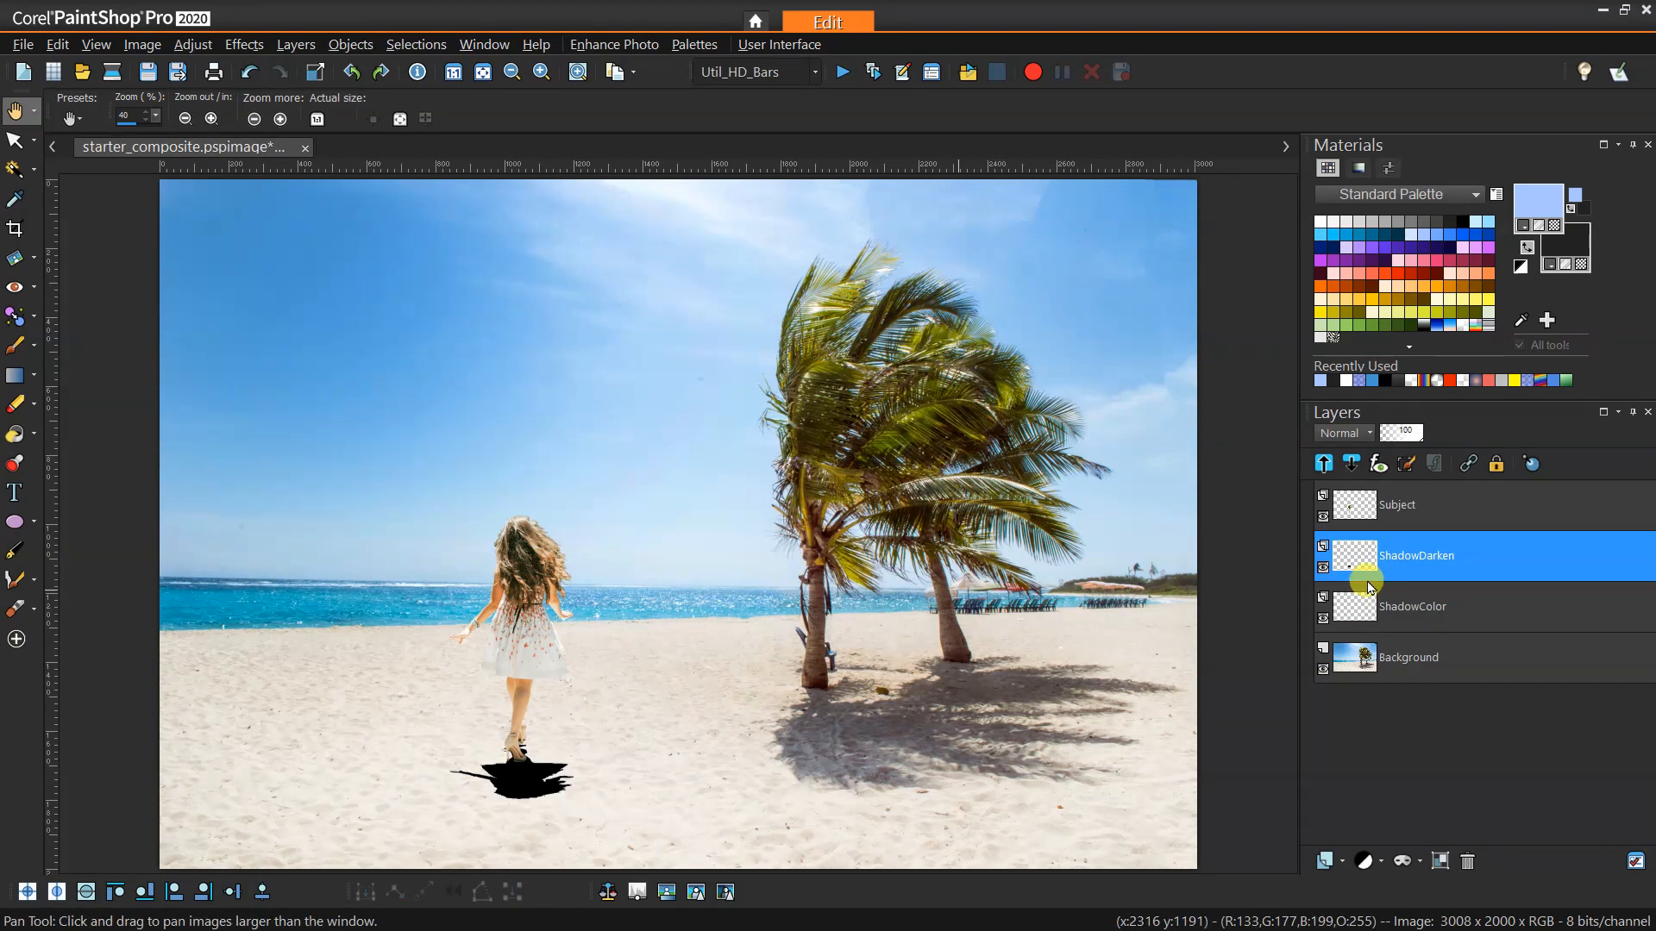
{"action": "left_click_drag", "start_coordinate": [1353, 555], "coordinate": [1401, 636]}
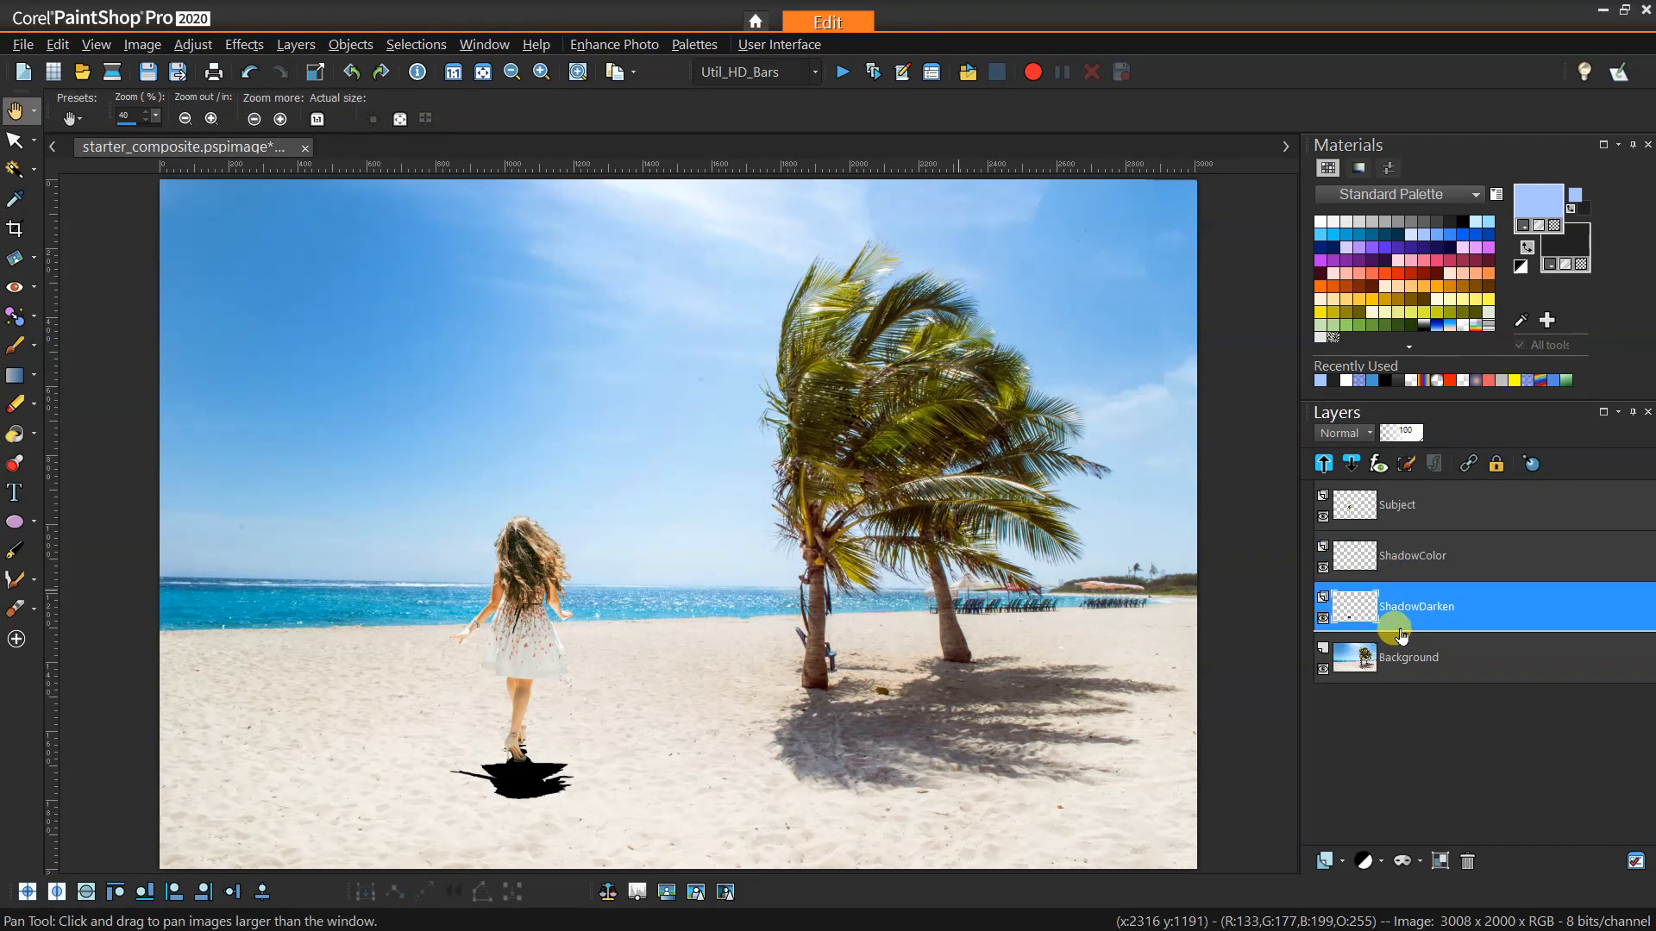
Step: Hide the ShadowColor layer and set ShadowDarken to the Burn blend mode at 89% opacity
{"action": "left_click", "coordinate": [1323, 569]}
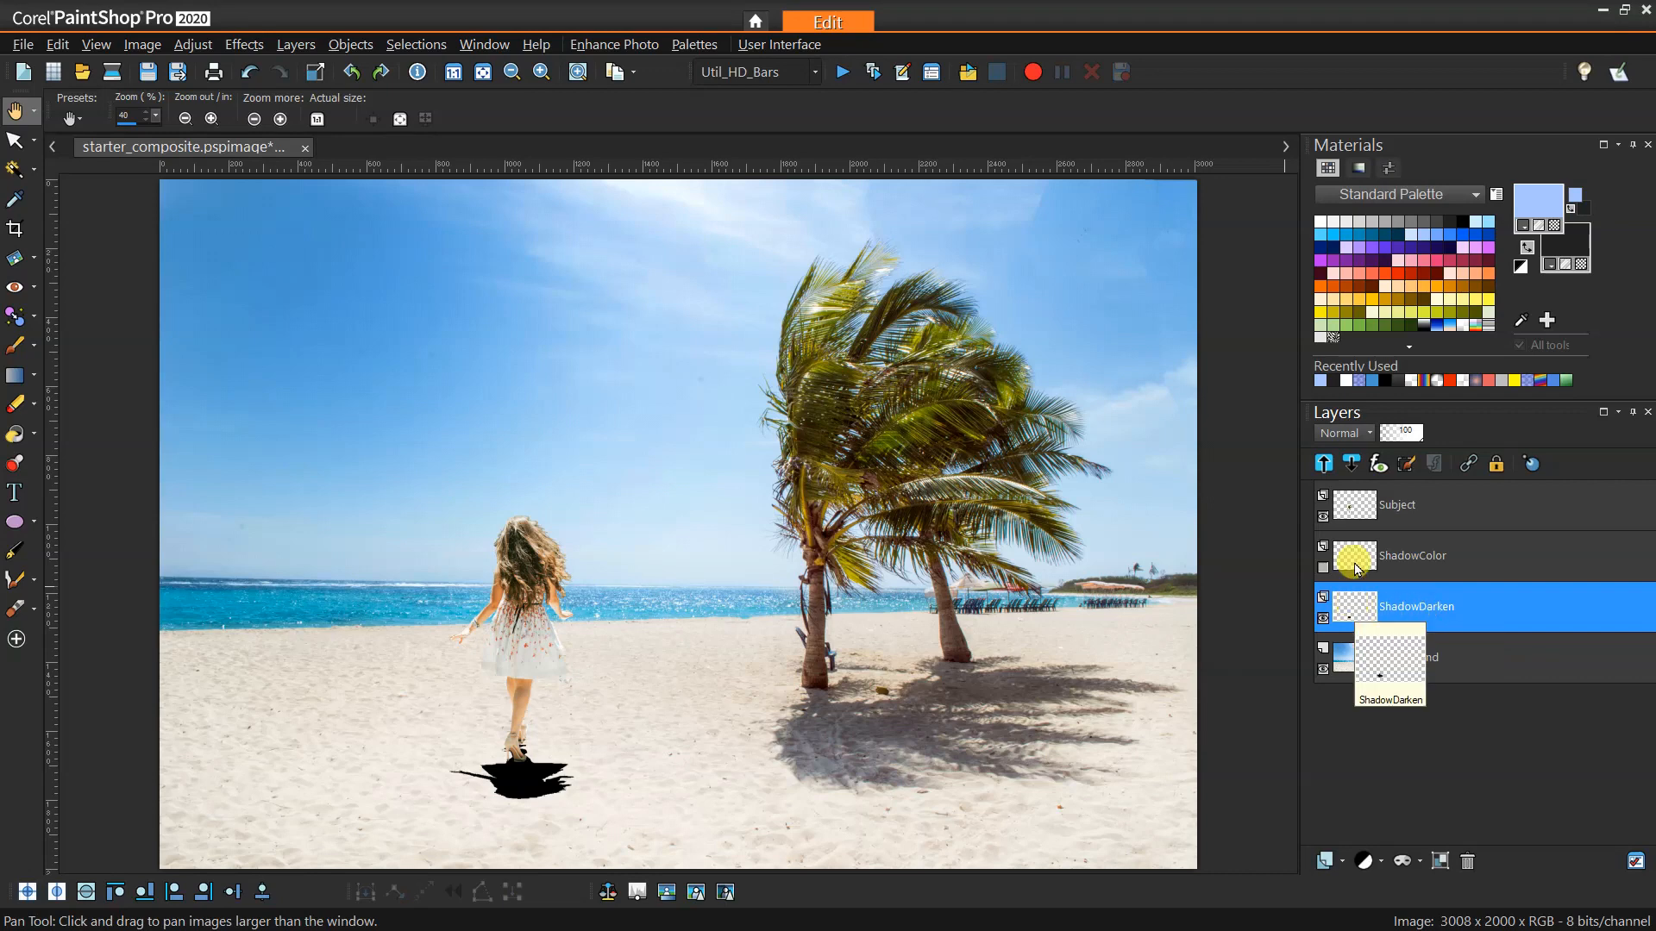
{"action": "left_click", "coordinate": [1368, 434]}
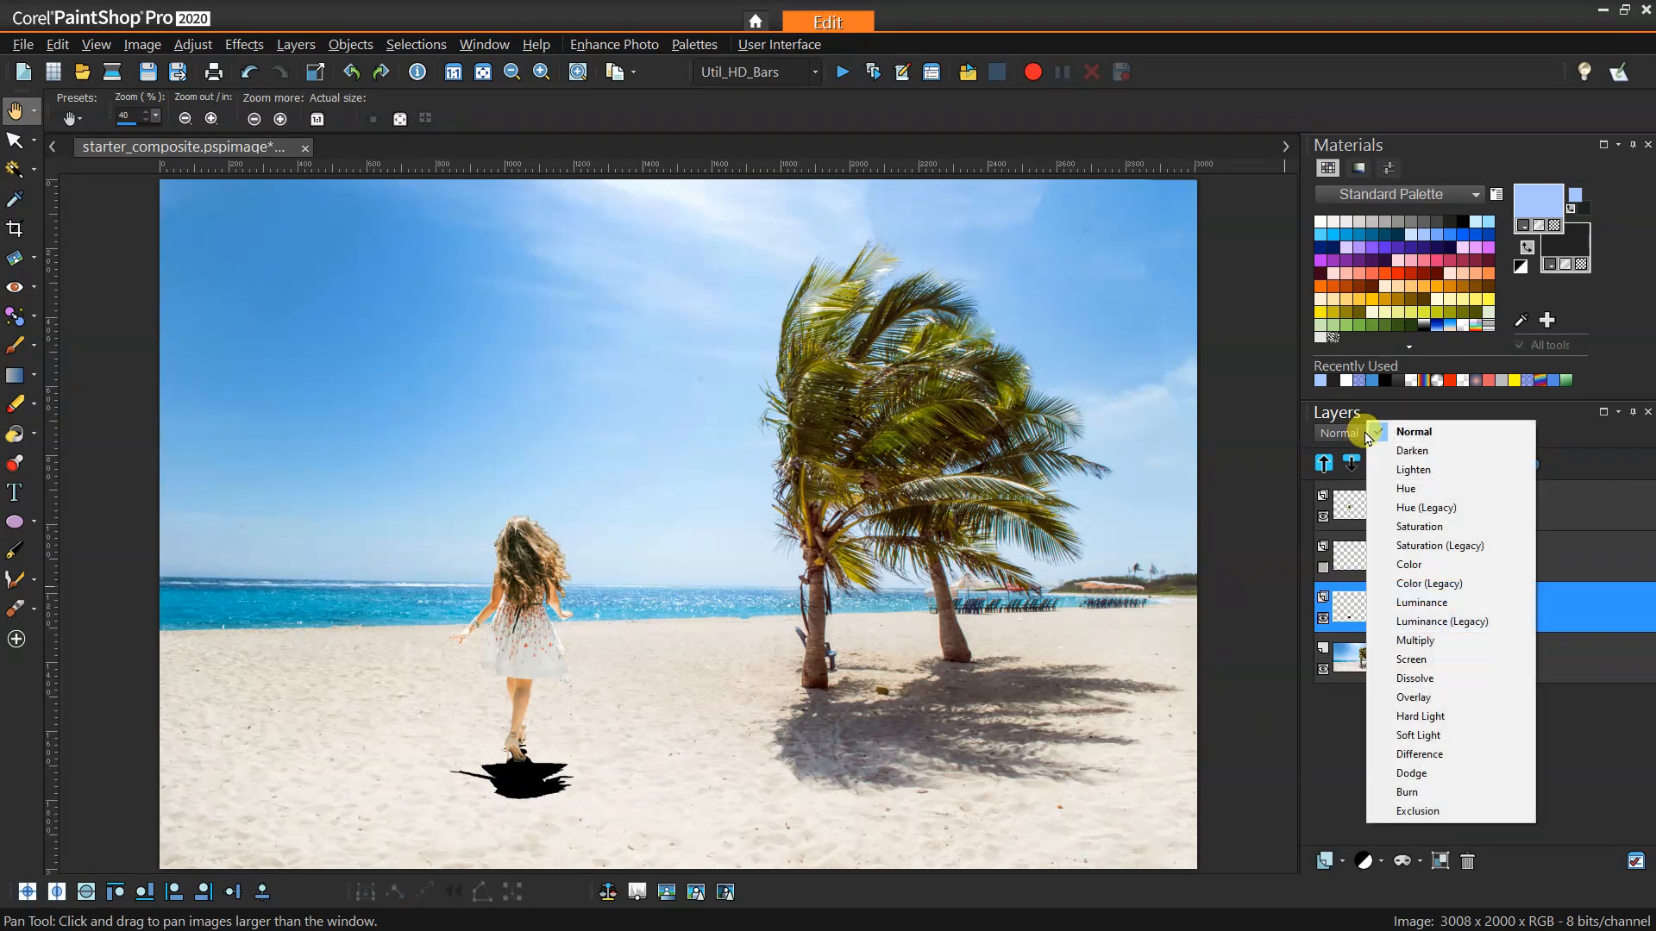
{"action": "left_click", "coordinate": [1442, 792]}
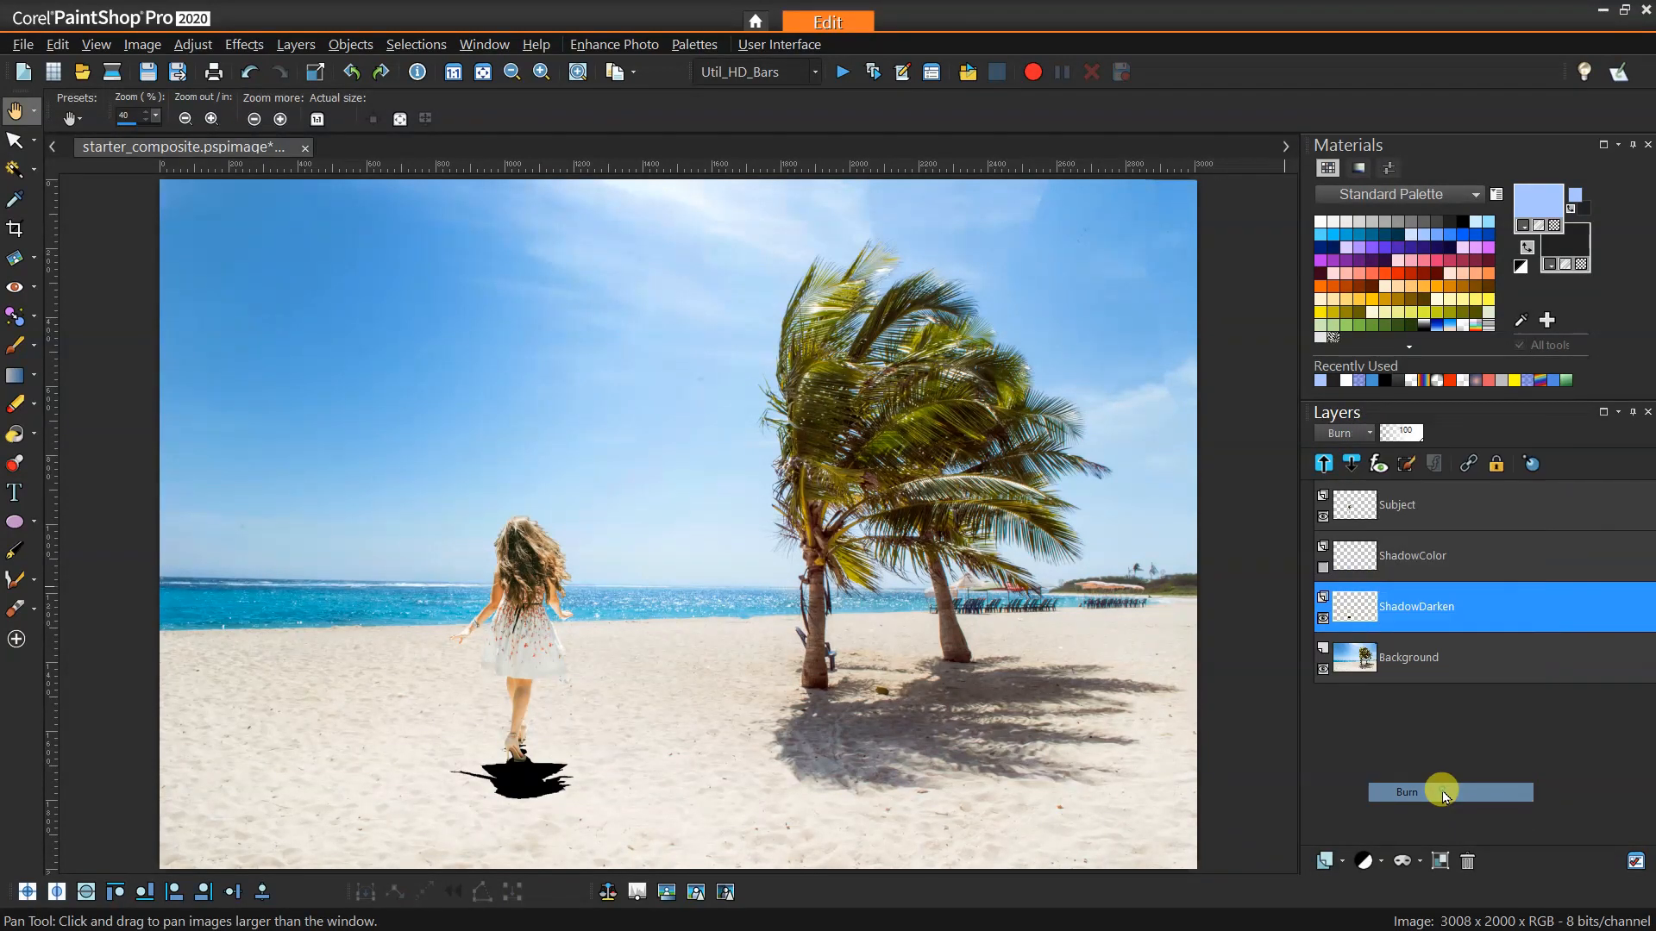
{"action": "left_click", "coordinate": [1418, 440]}
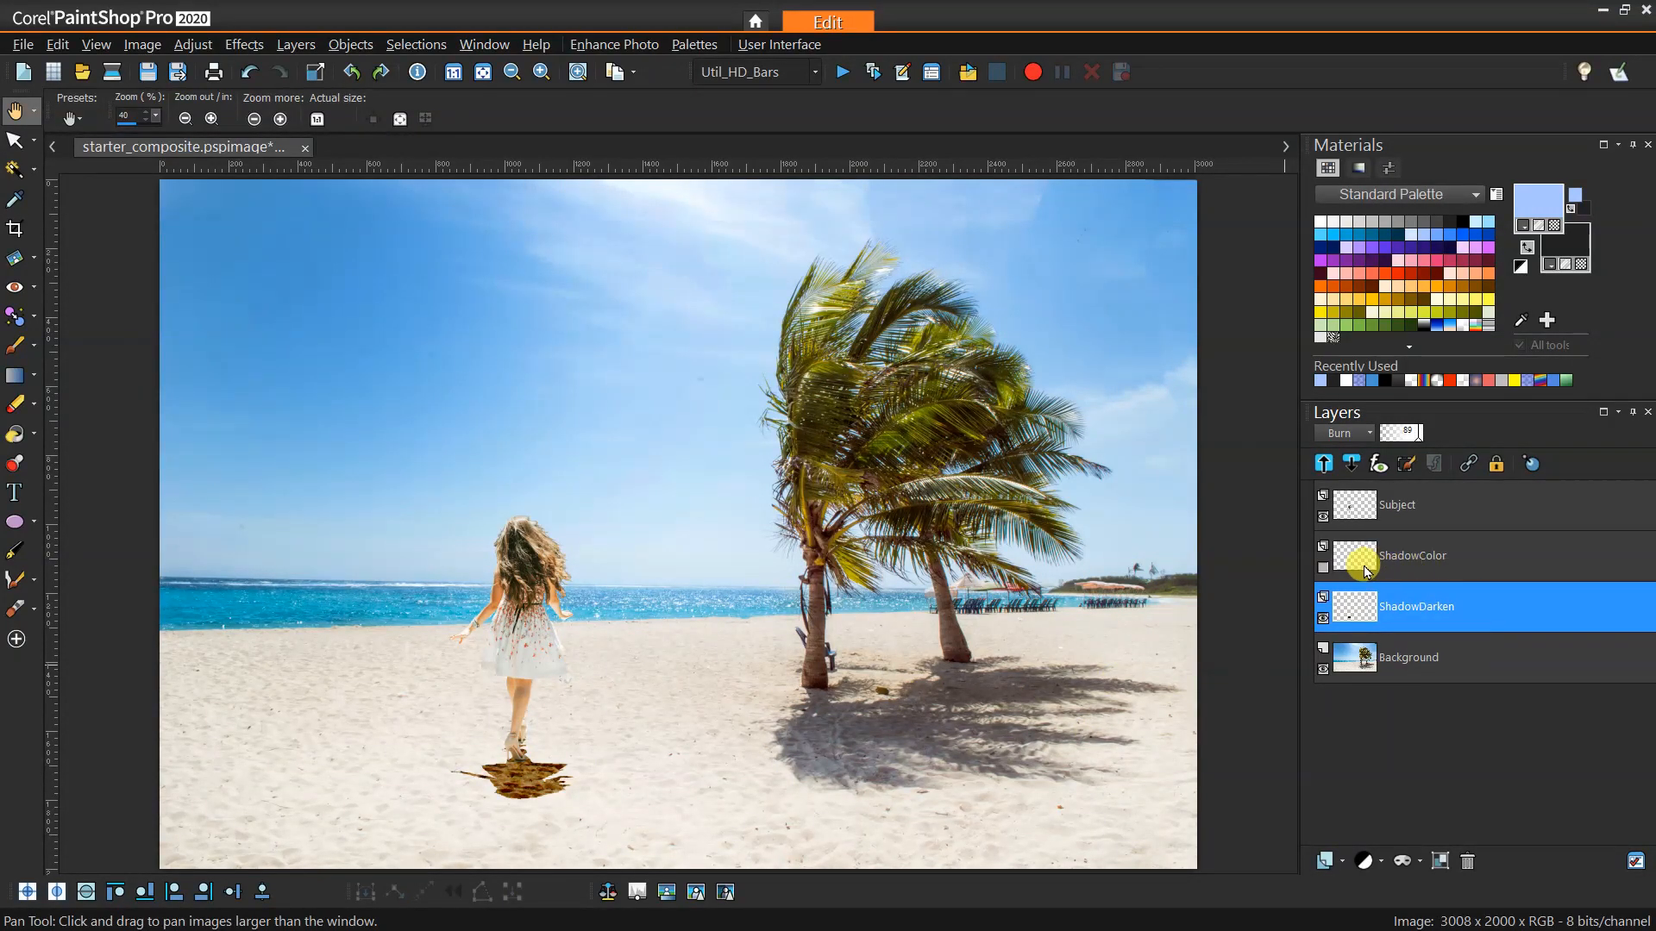
Step: Show the ShadowColor layer again and lower its opacity to 65%
{"action": "left_click", "coordinate": [1323, 569]}
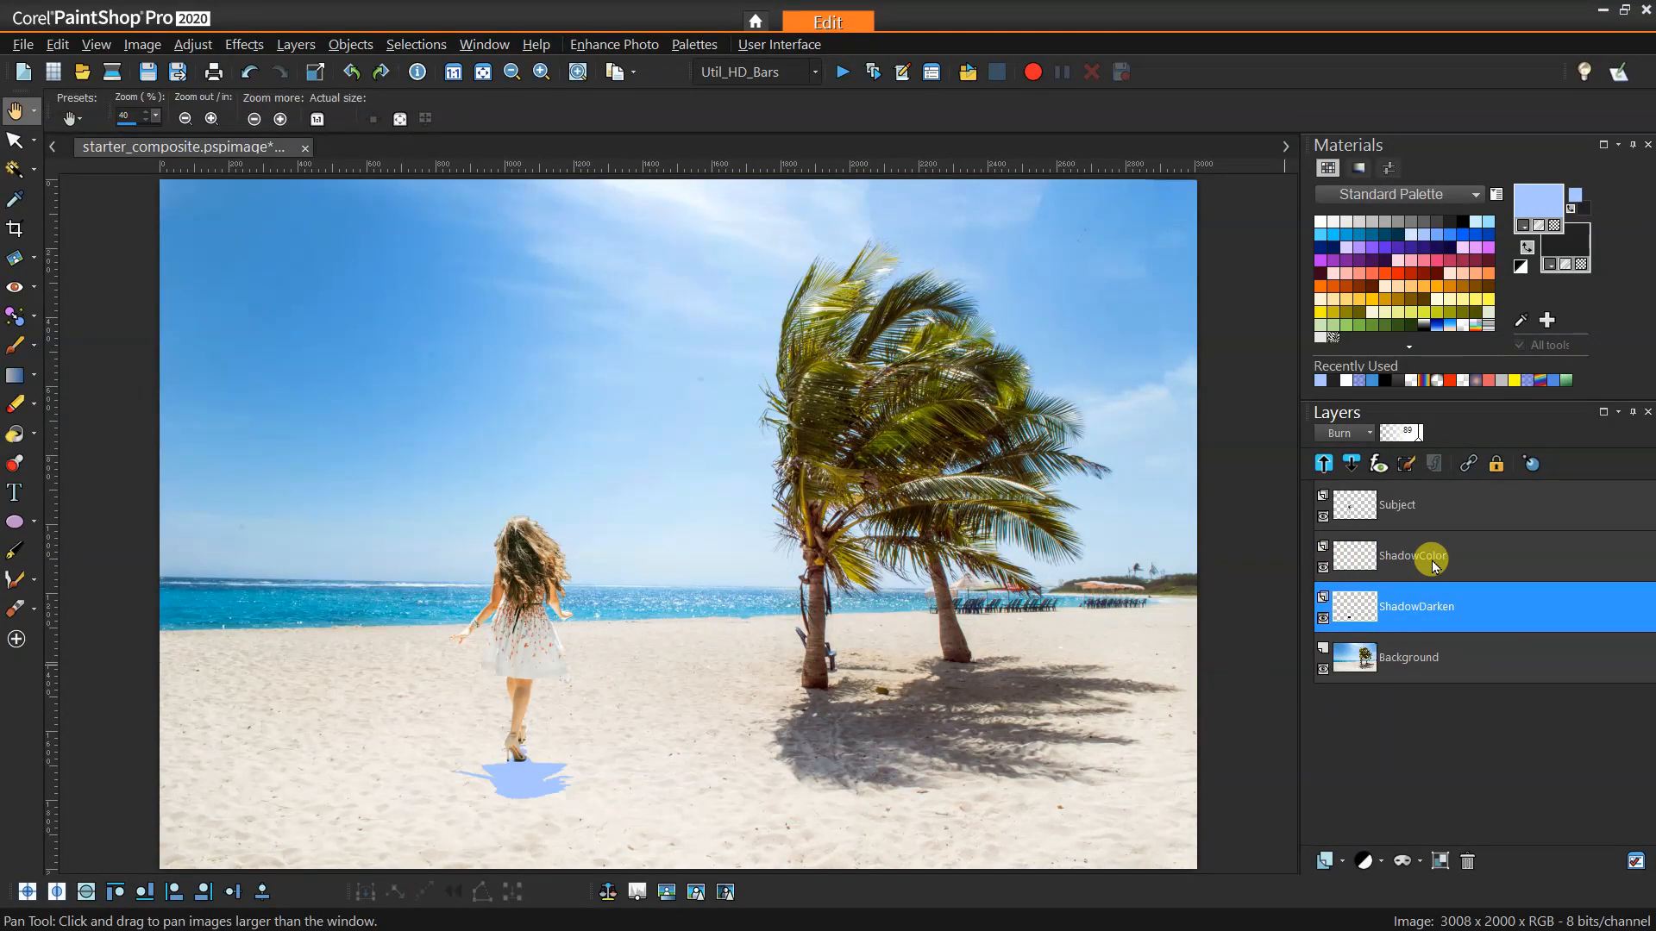
{"action": "mouse_move", "coordinate": [1438, 563]}
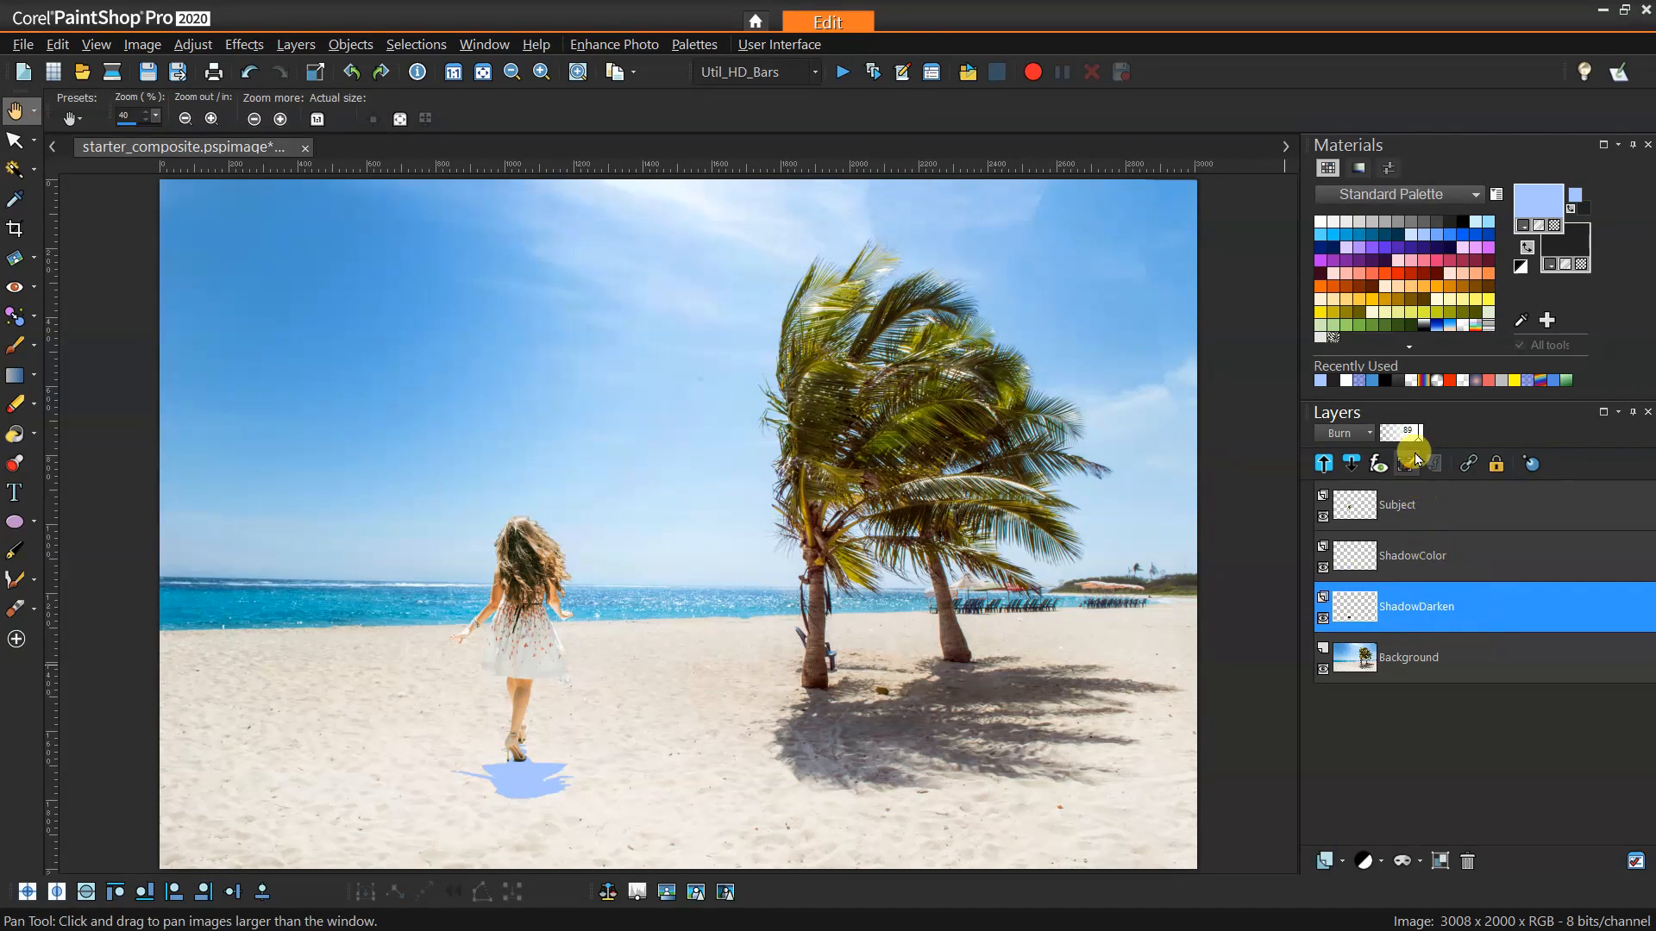
{"action": "left_click", "coordinate": [1423, 556]}
{"action": "left_click", "coordinate": [1418, 442]}
{"action": "left_click_drag", "start_coordinate": [1415, 443], "coordinate": [1415, 444]}
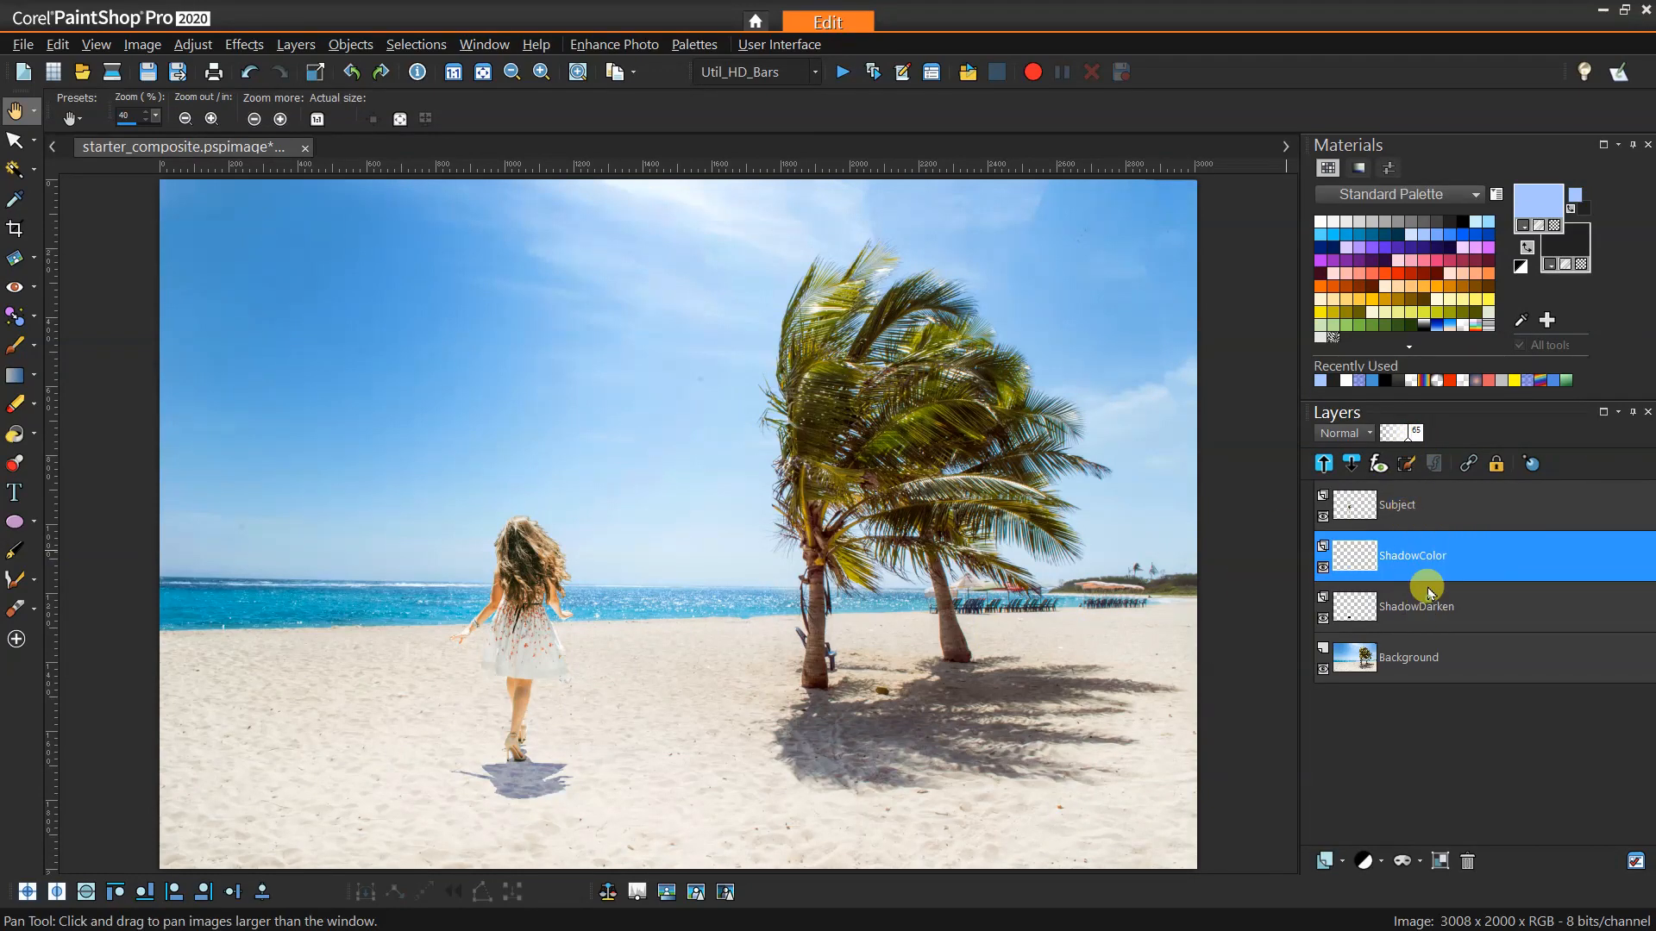
Step: Fine-tune the opacity of the ShadowDarken layer to 90%
{"action": "left_click", "coordinate": [1419, 607]}
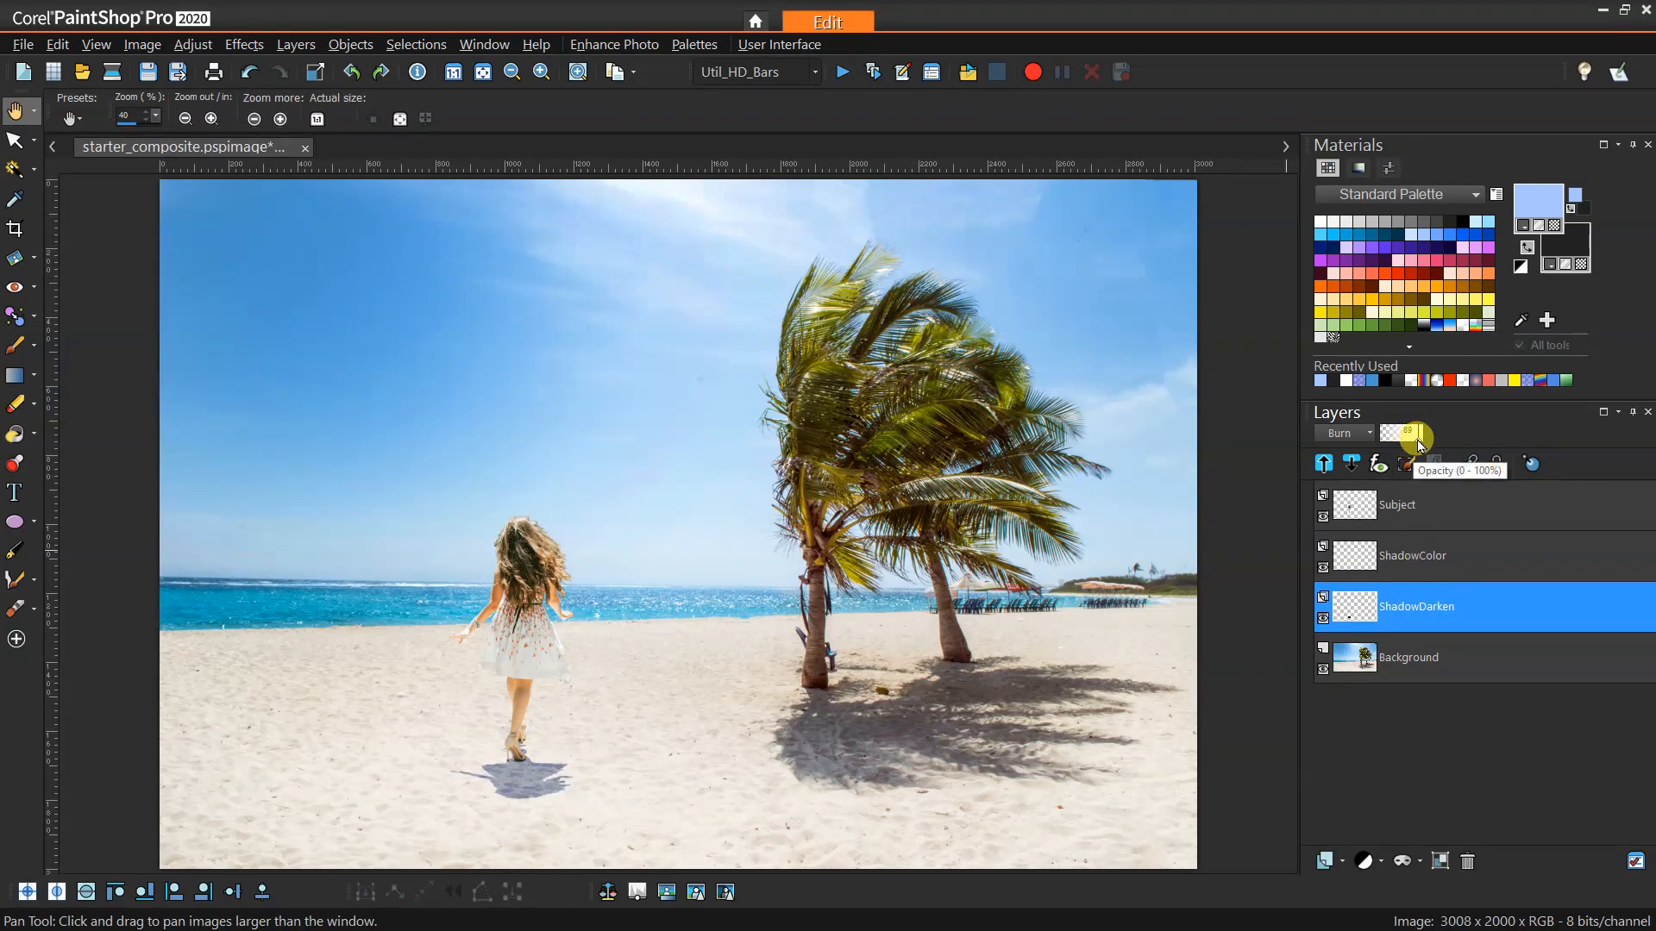
{"action": "key", "text": "Right"}
{"action": "key", "text": "Right"}
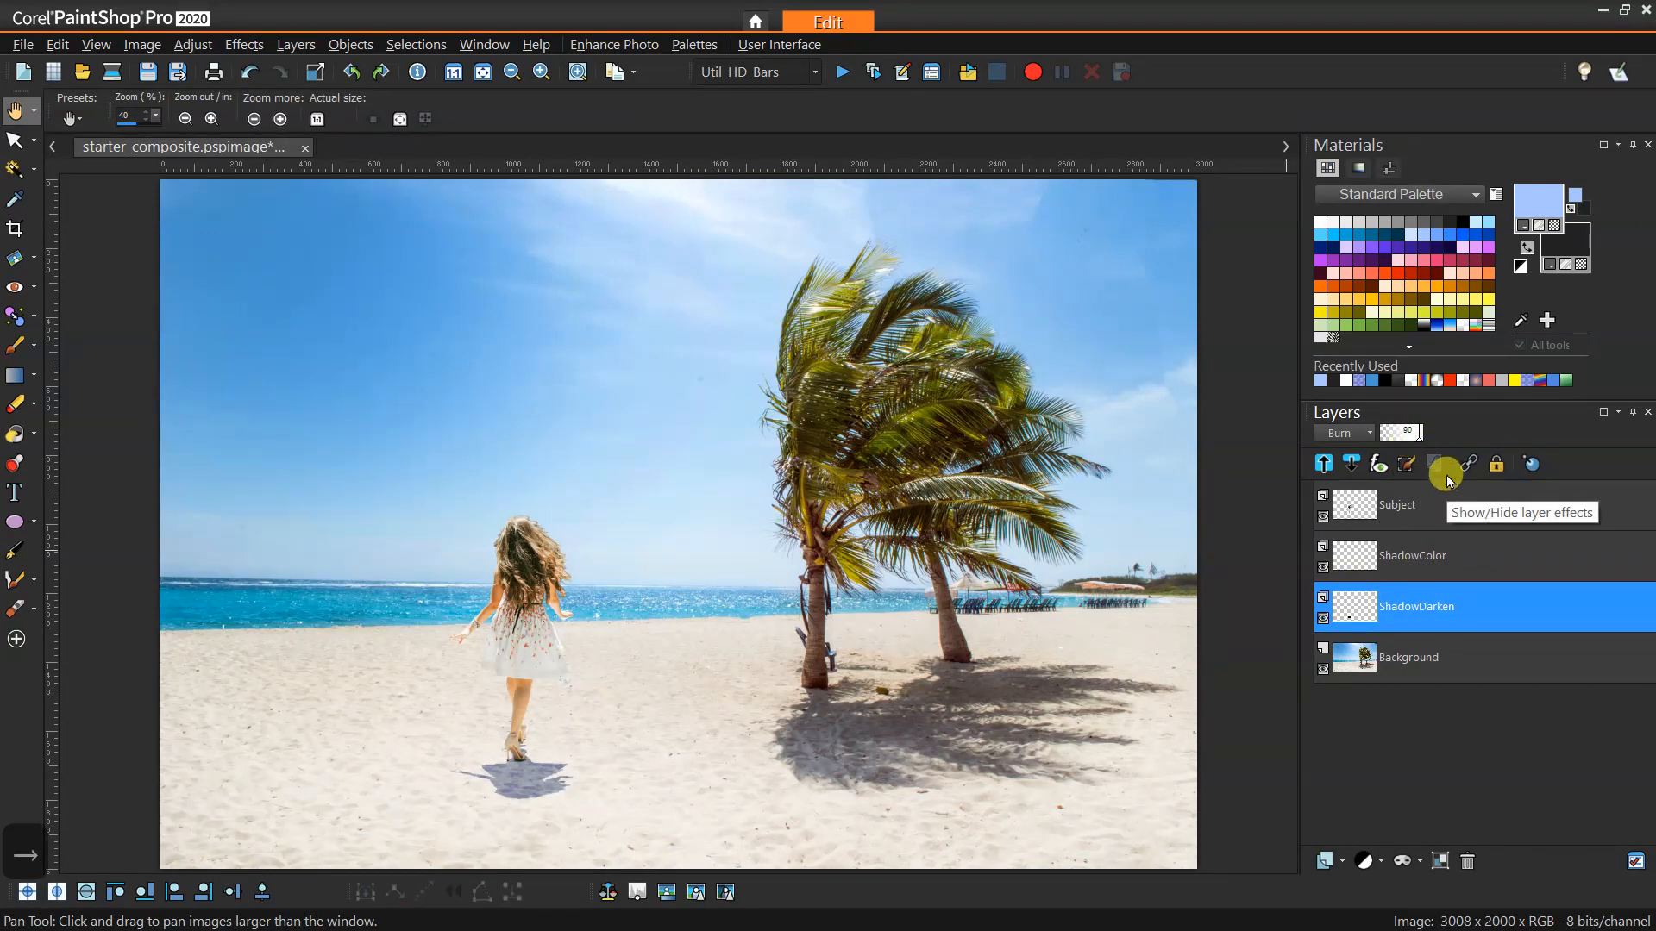
{"action": "key", "text": "Left"}
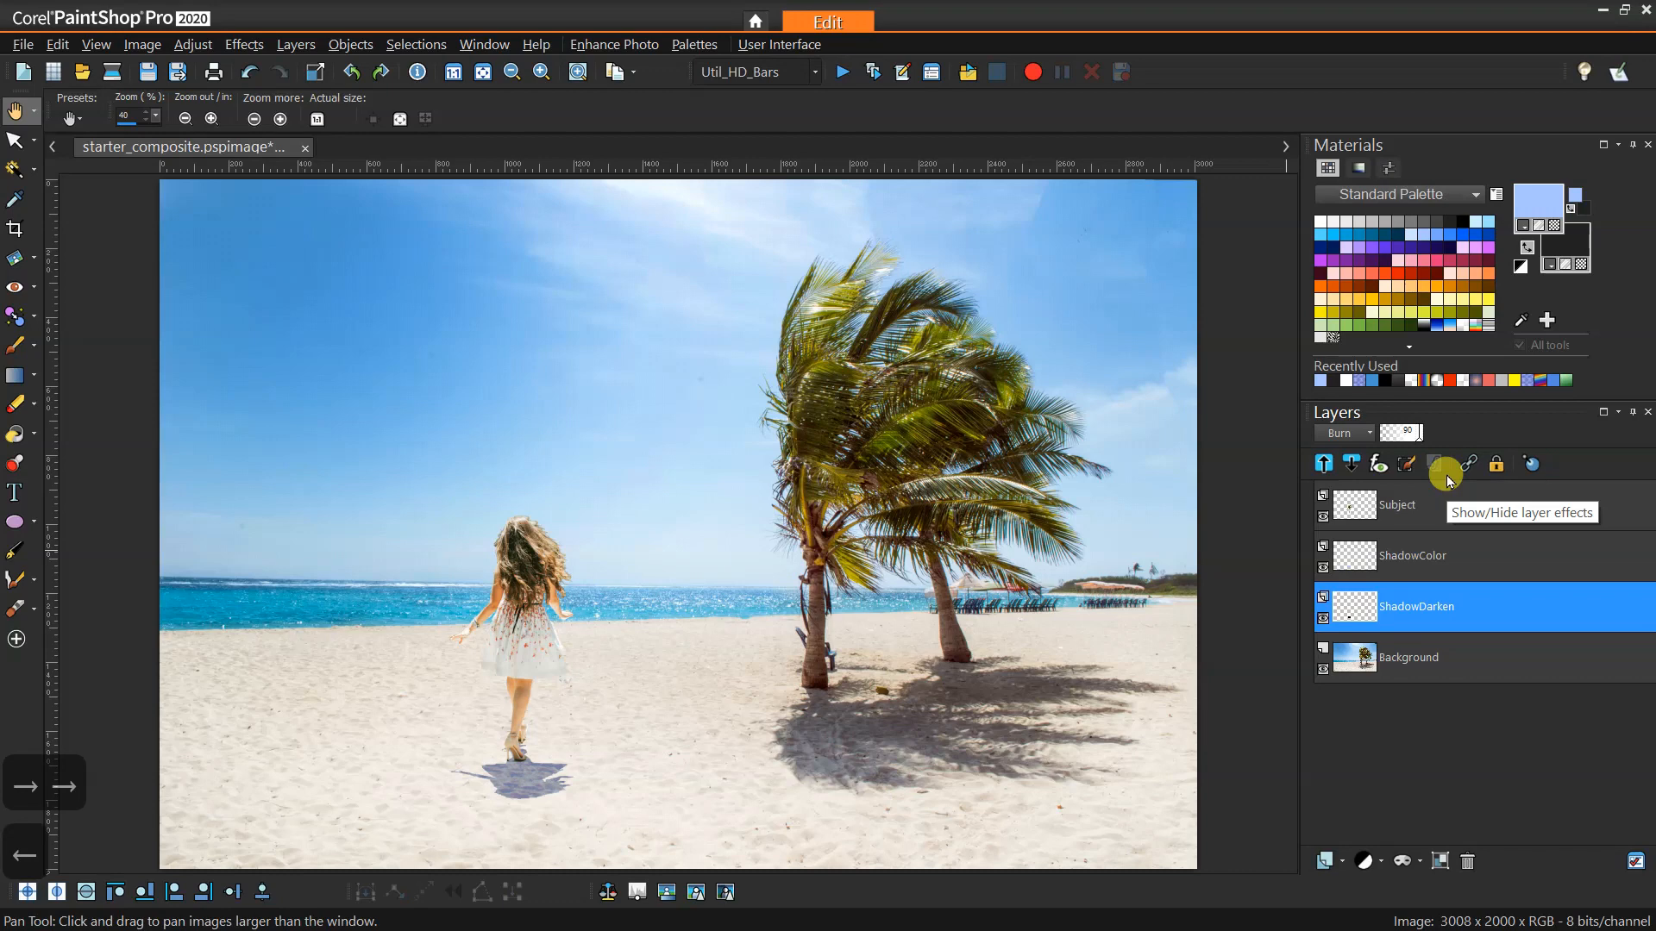
{"action": "key", "text": "Right"}
{"action": "key", "text": "Left"}
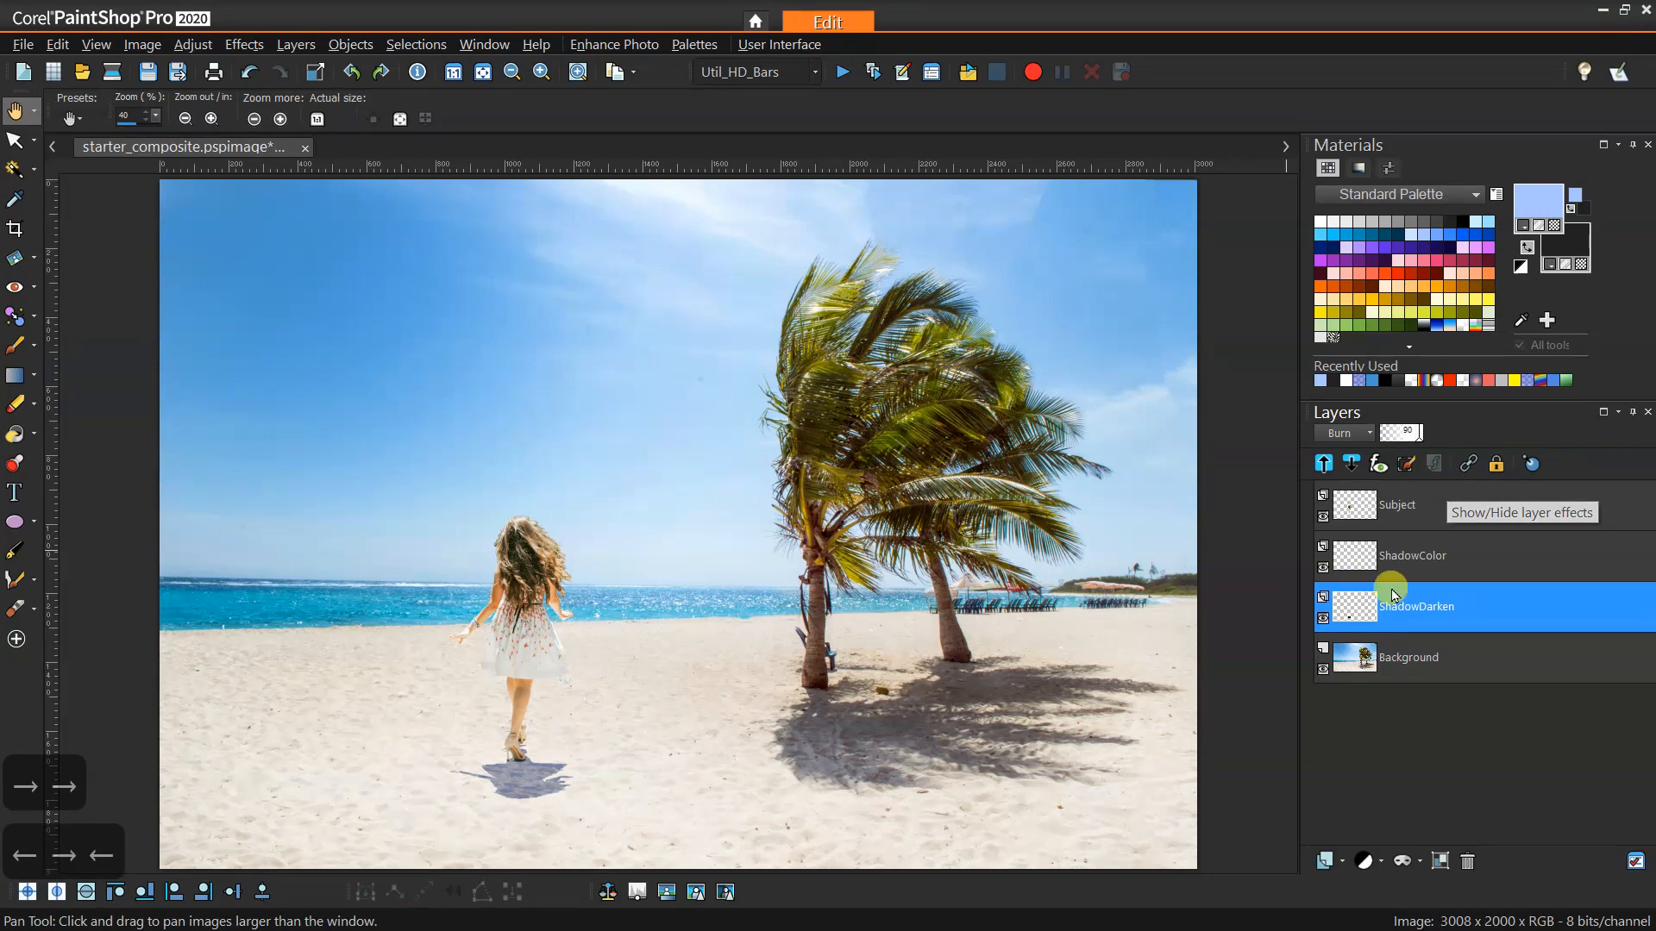
Step: Fine-tune the opacity of the ShadowColor layer to 62% to match the palm trees' shadow
{"action": "left_click", "coordinate": [1375, 551]}
{"action": "left_click_drag", "start_coordinate": [1406, 447], "coordinate": [1421, 450]}
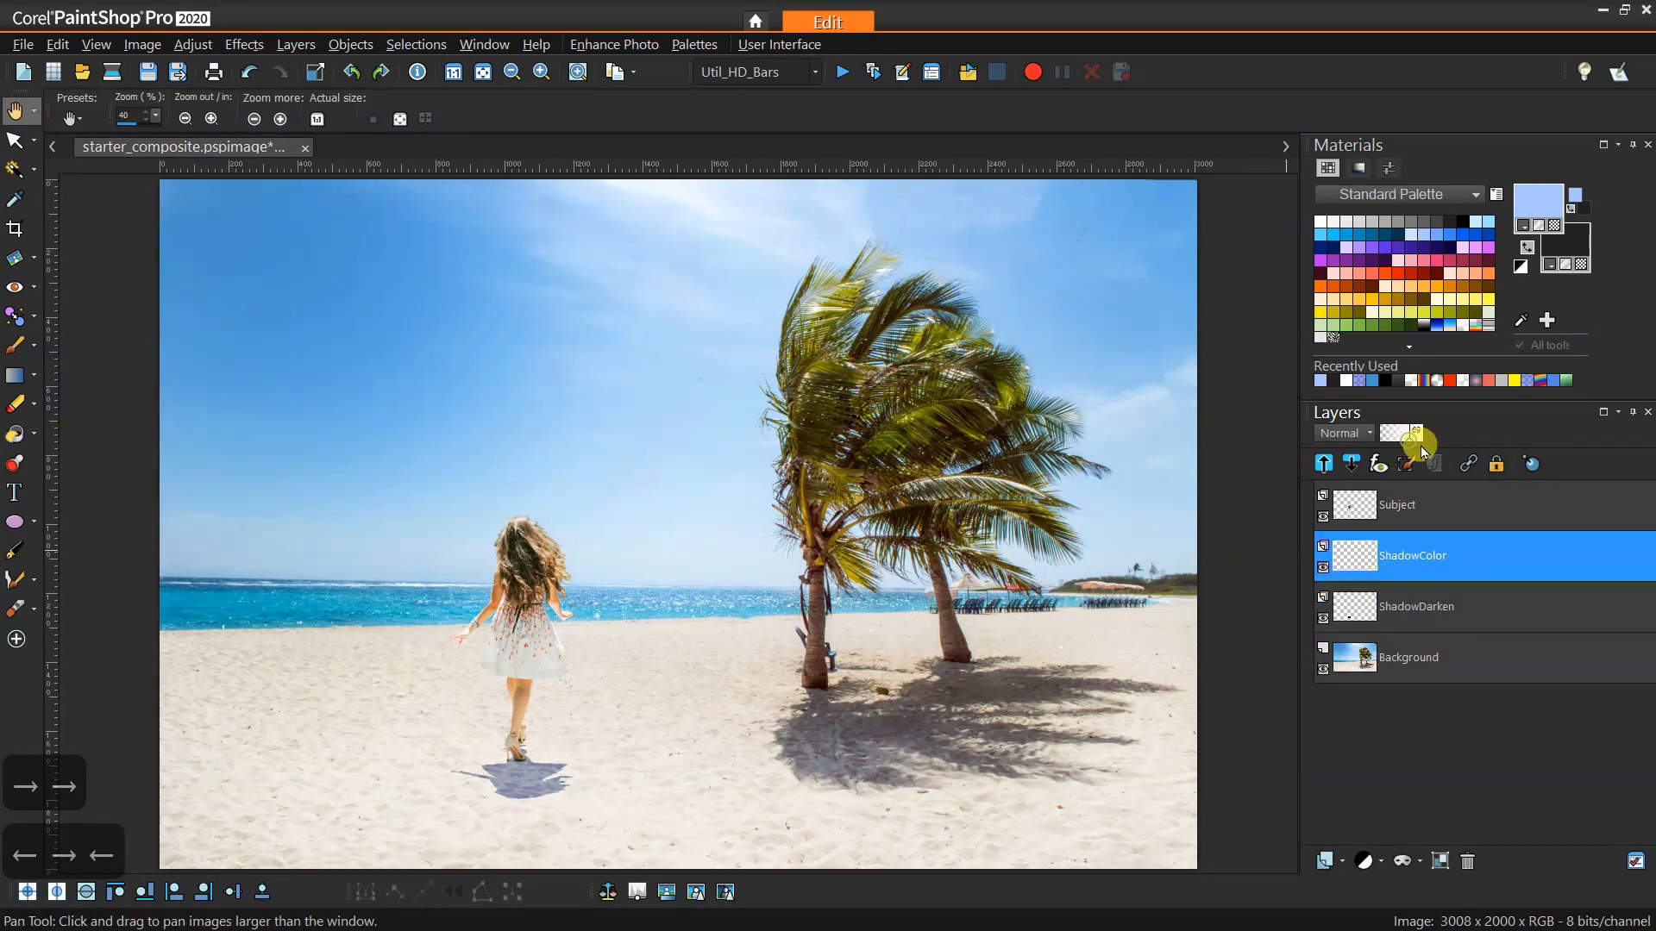
{"action": "key", "text": "Left"}
{"action": "key", "text": "Left"}
{"action": "key", "text": "Left"}
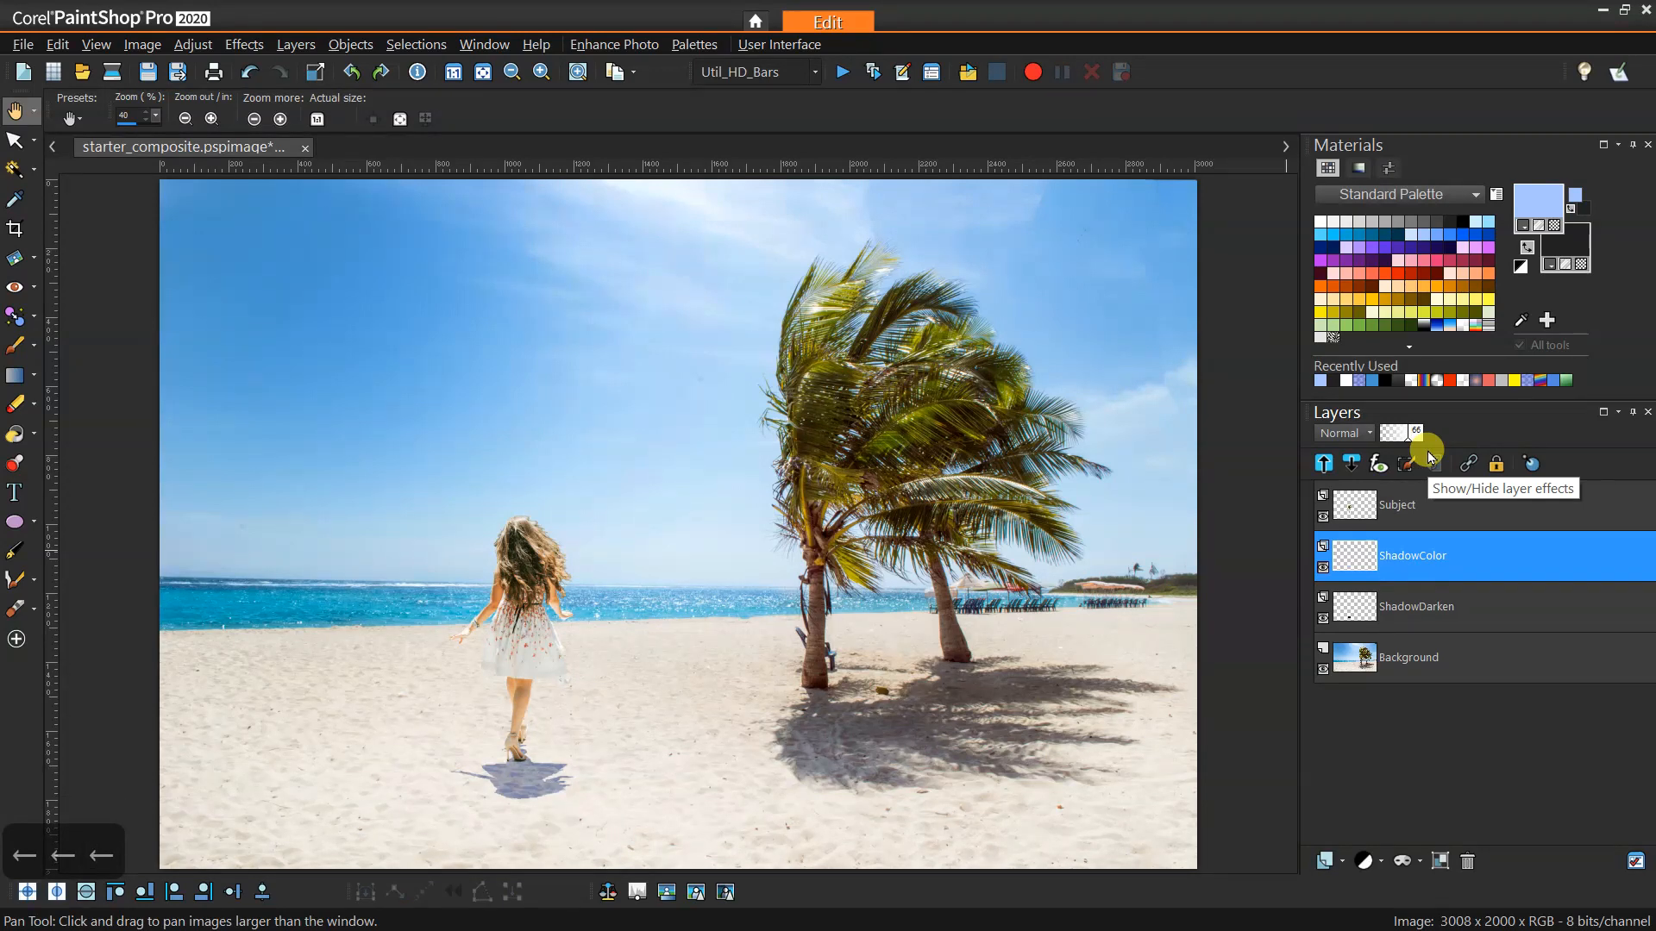
{"action": "key", "text": "Left"}
{"action": "key", "text": "Left"}
{"action": "key", "text": "Left"}
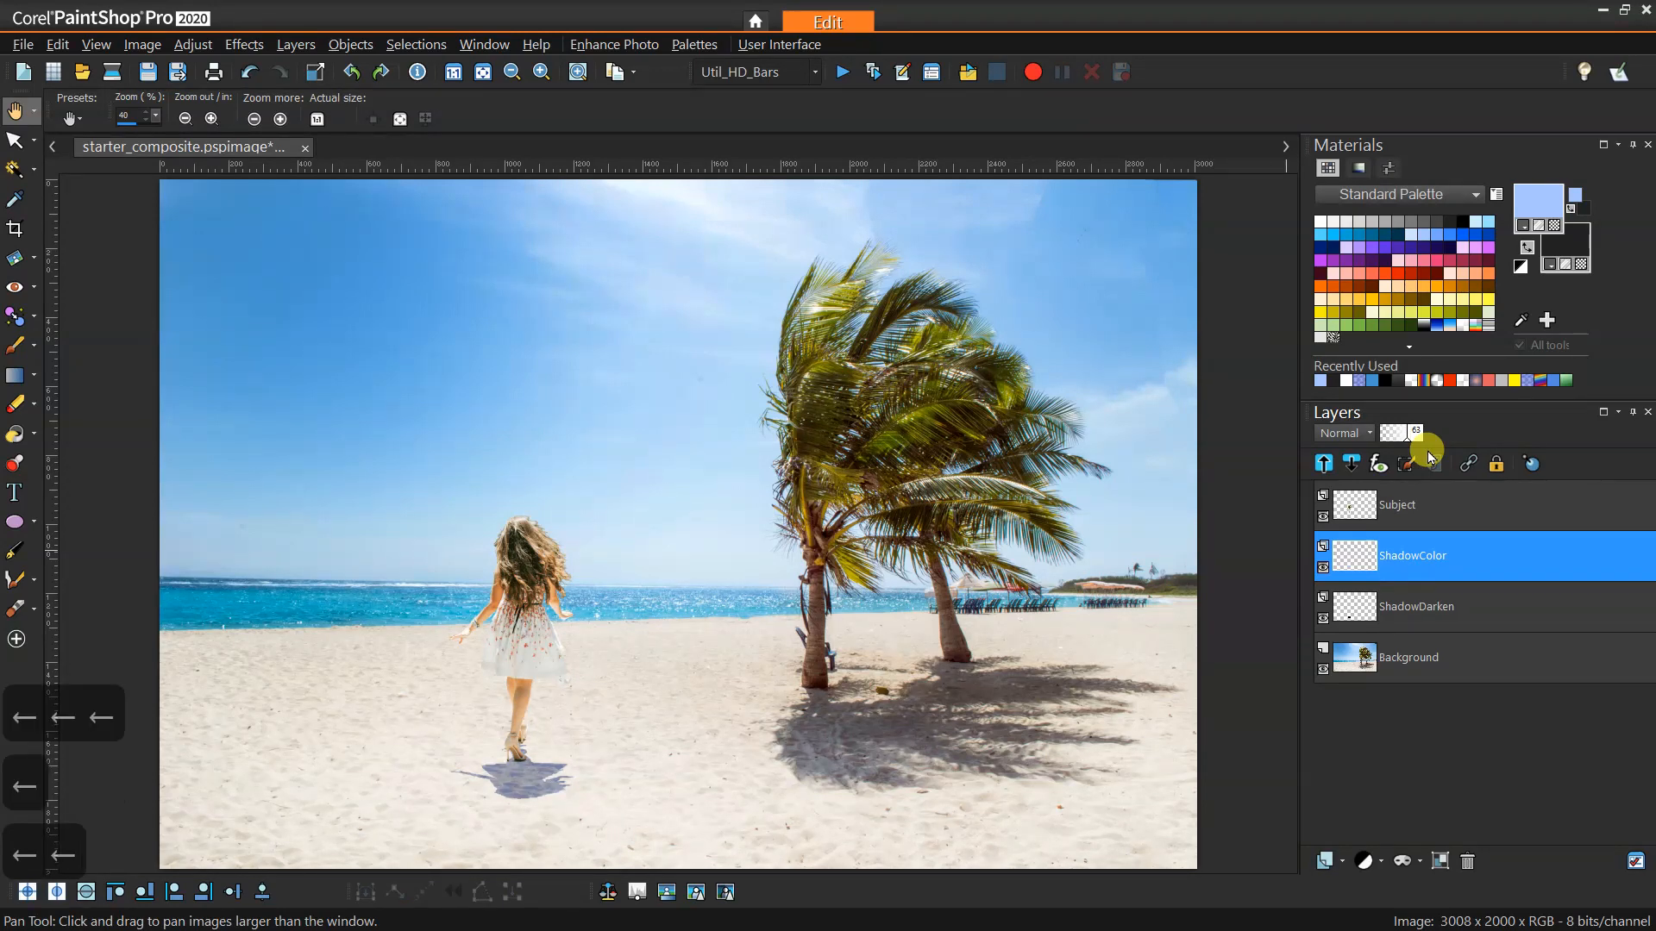
{"action": "key", "text": "Left"}
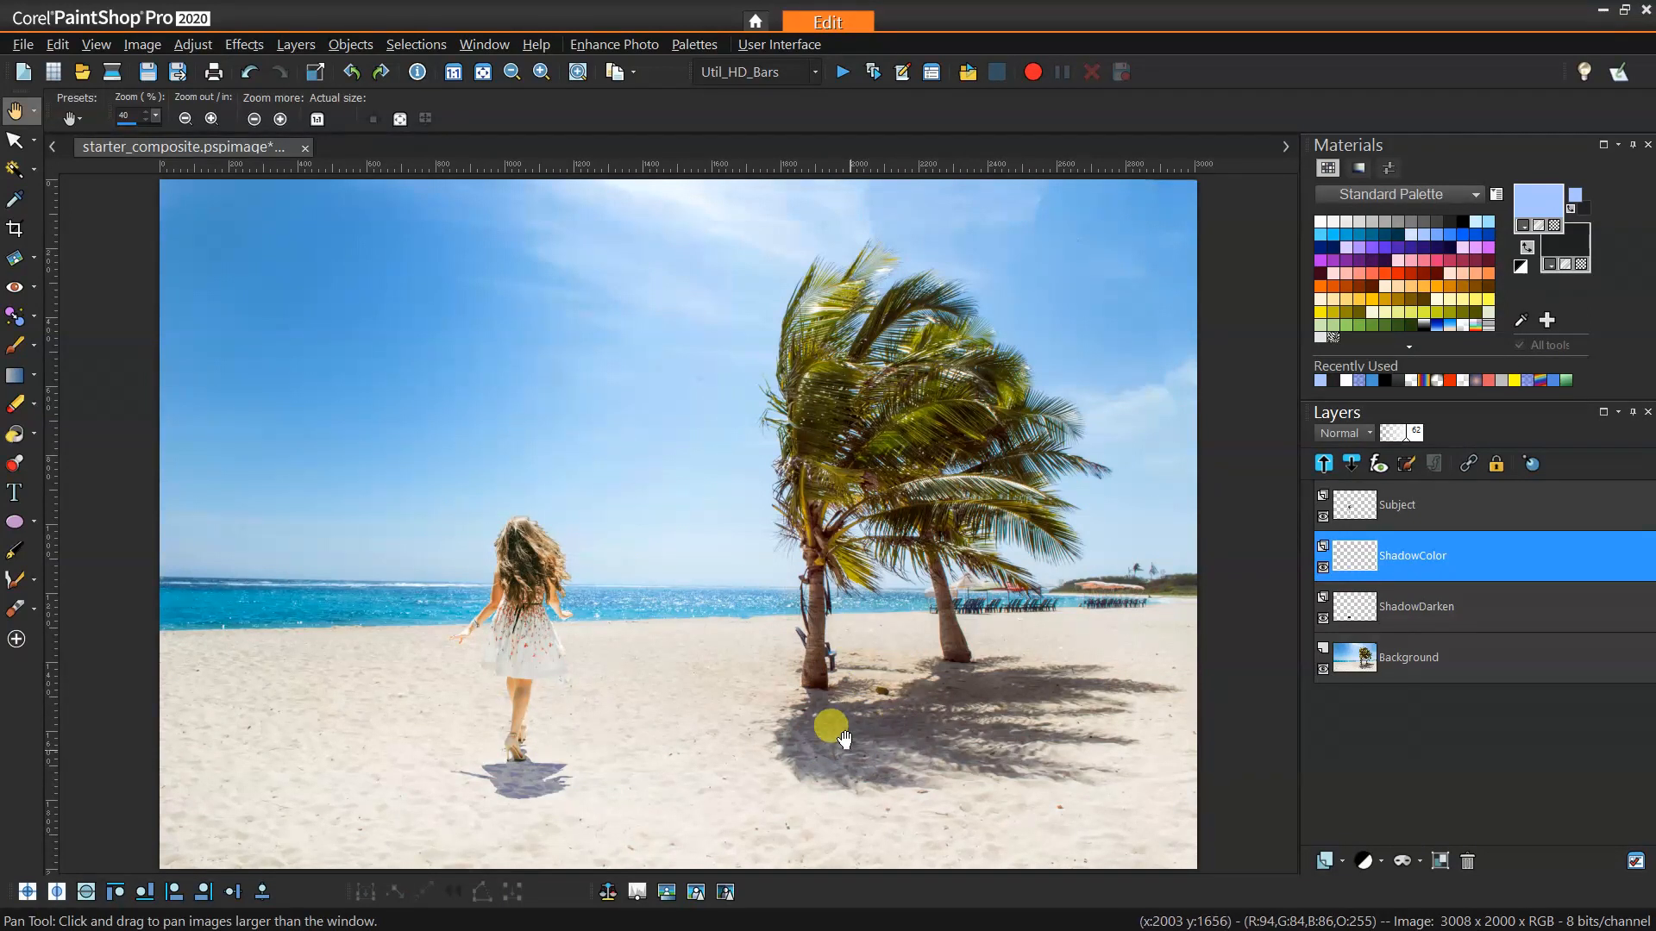
{"action": "mouse_move", "coordinate": [1371, 572]}
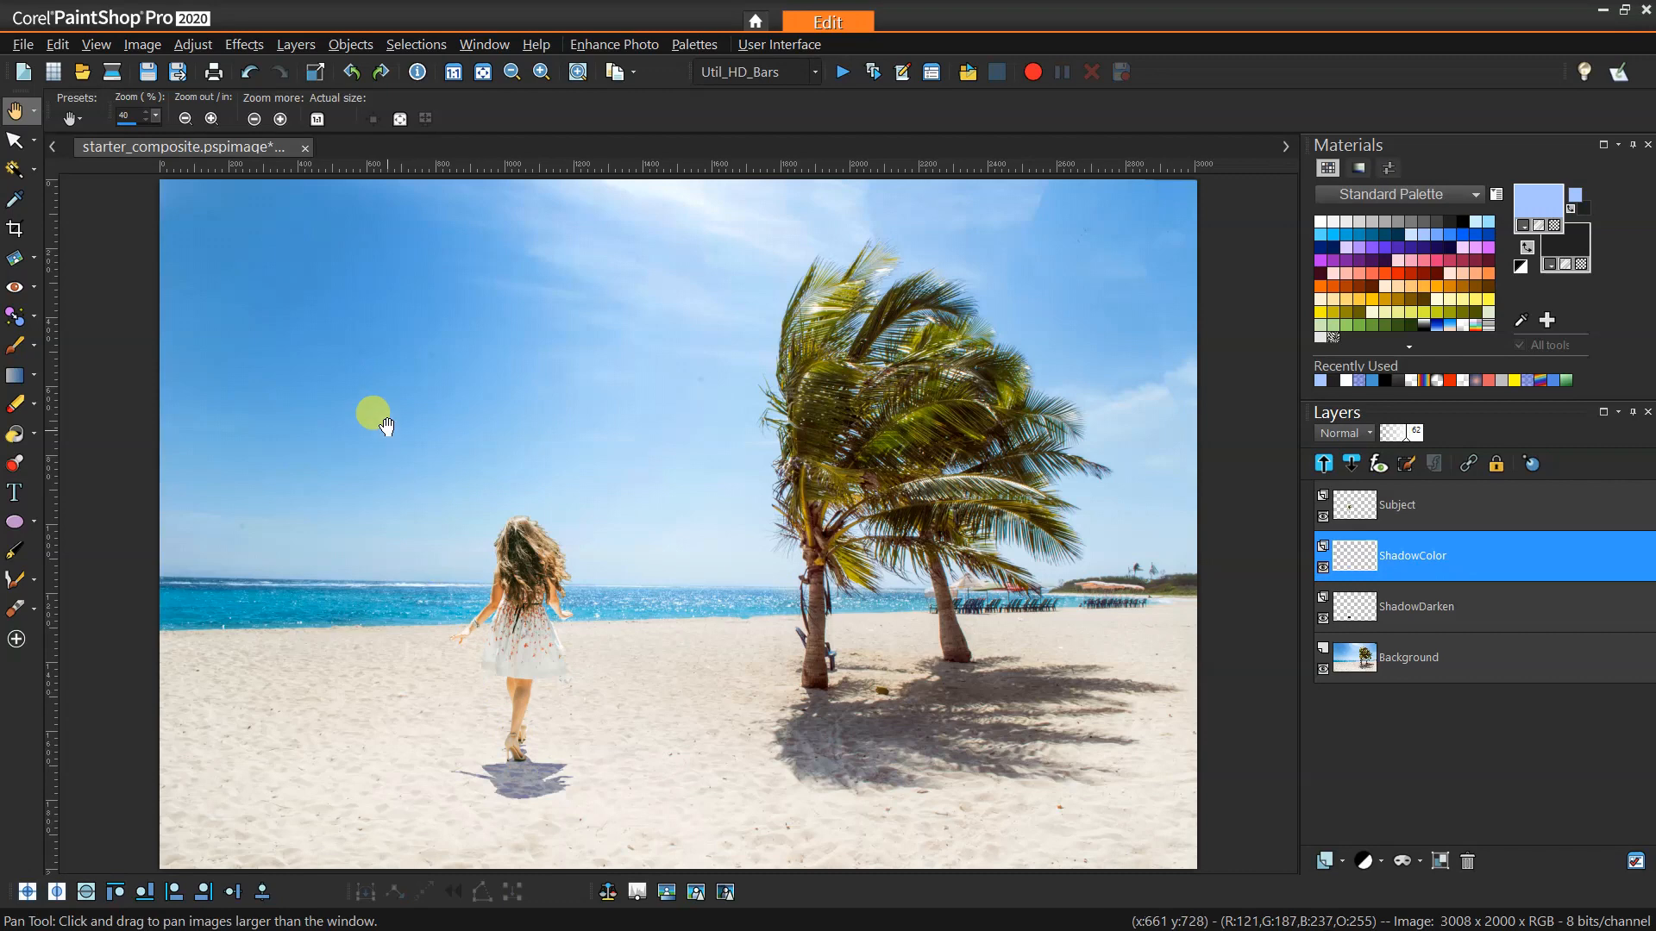
{"action": "left_click", "coordinate": [183, 47]}
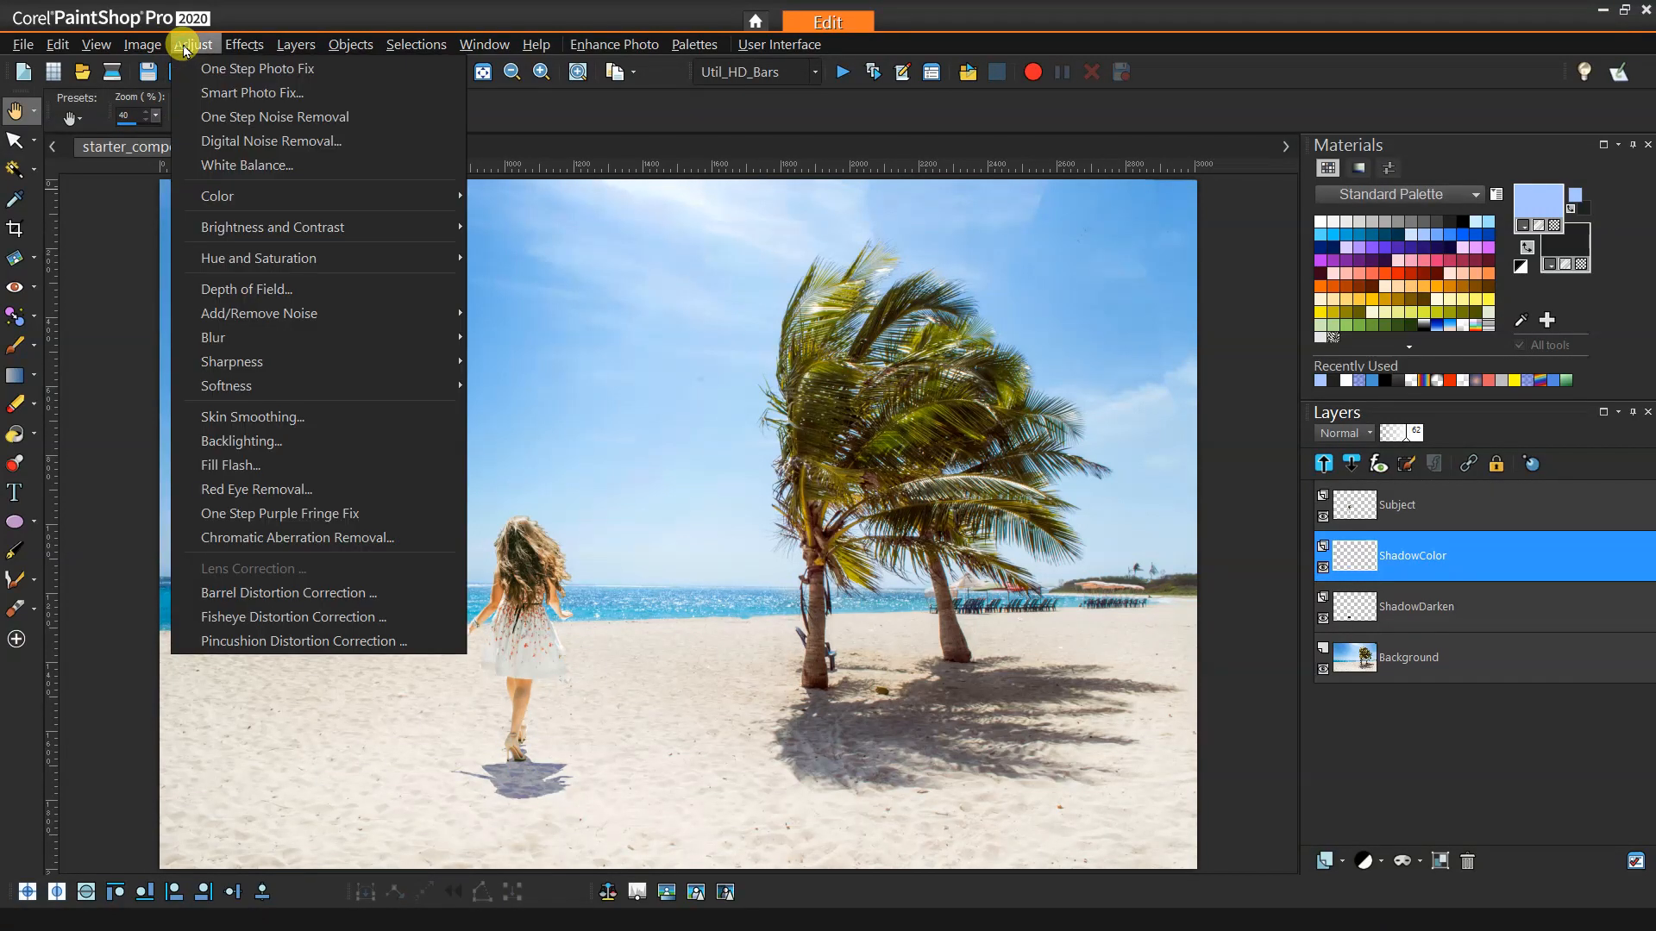
{"action": "mouse_move", "coordinate": [277, 259]}
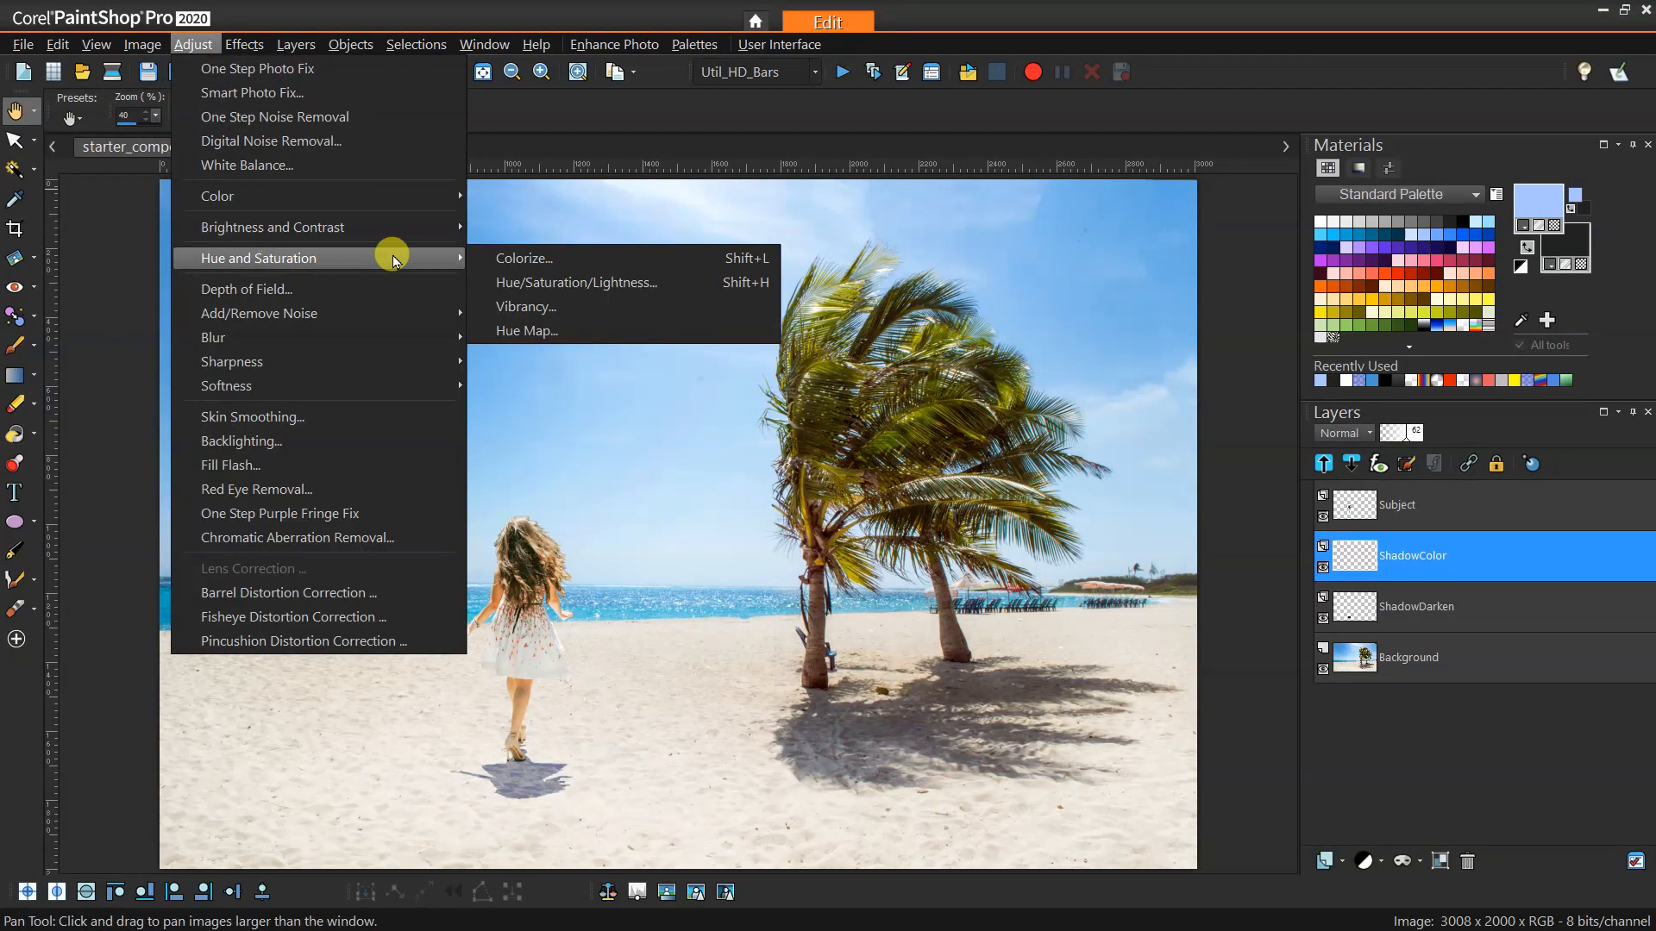
{"action": "left_click", "coordinate": [533, 258]}
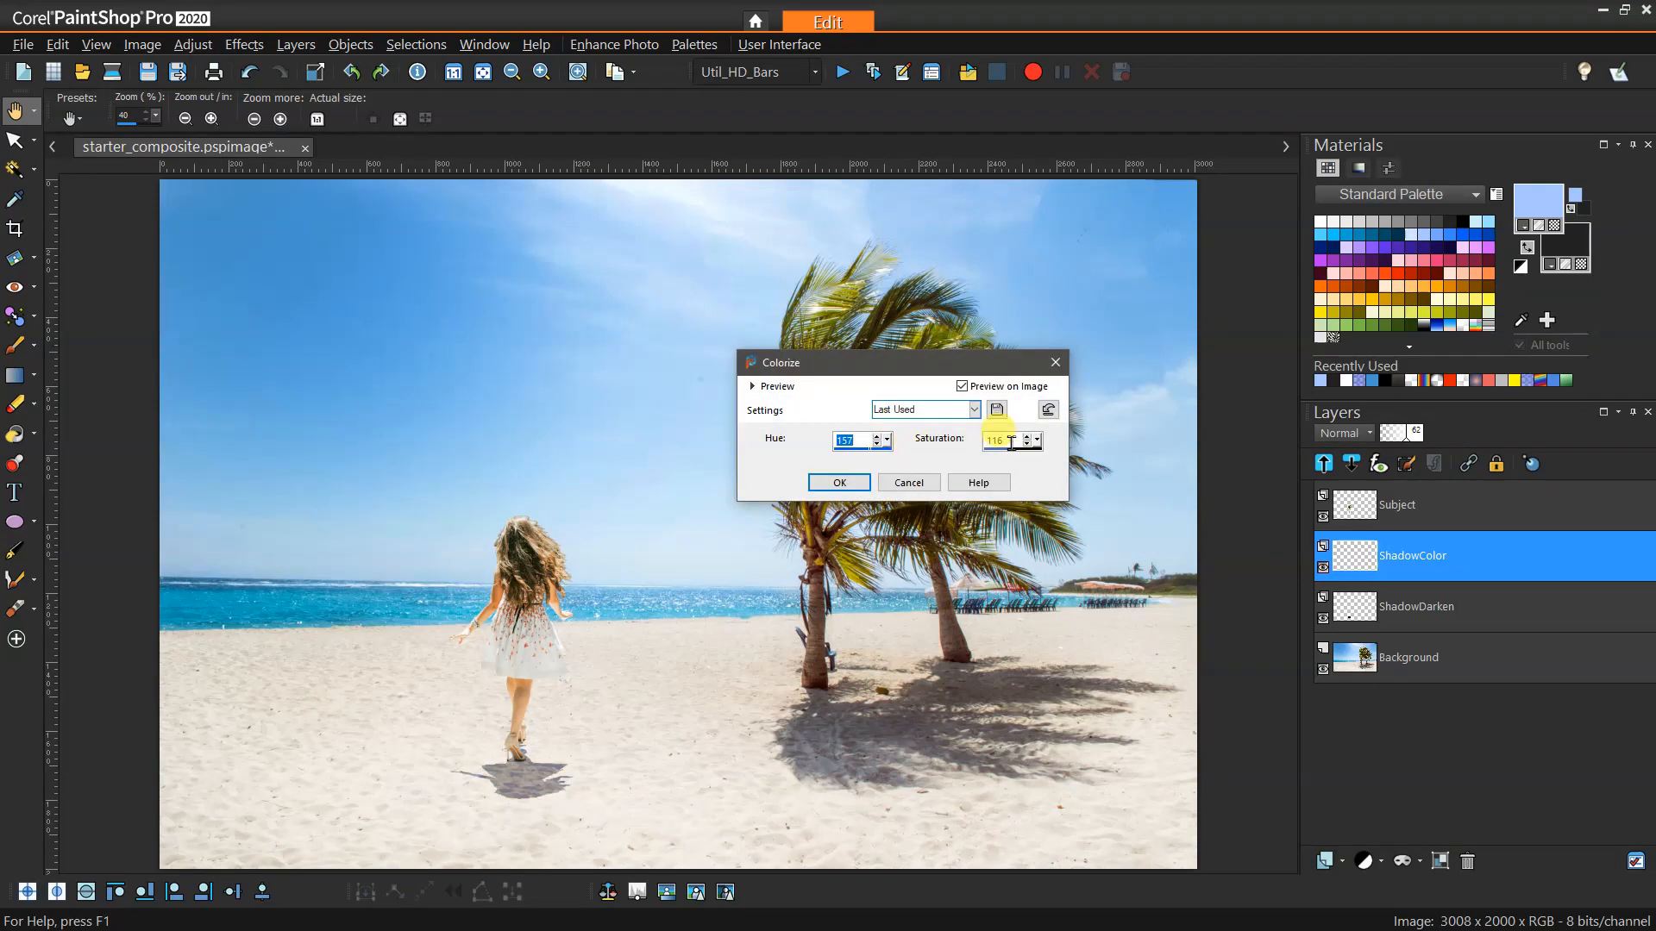
{"action": "left_click_drag", "start_coordinate": [887, 441], "coordinate": [851, 443]}
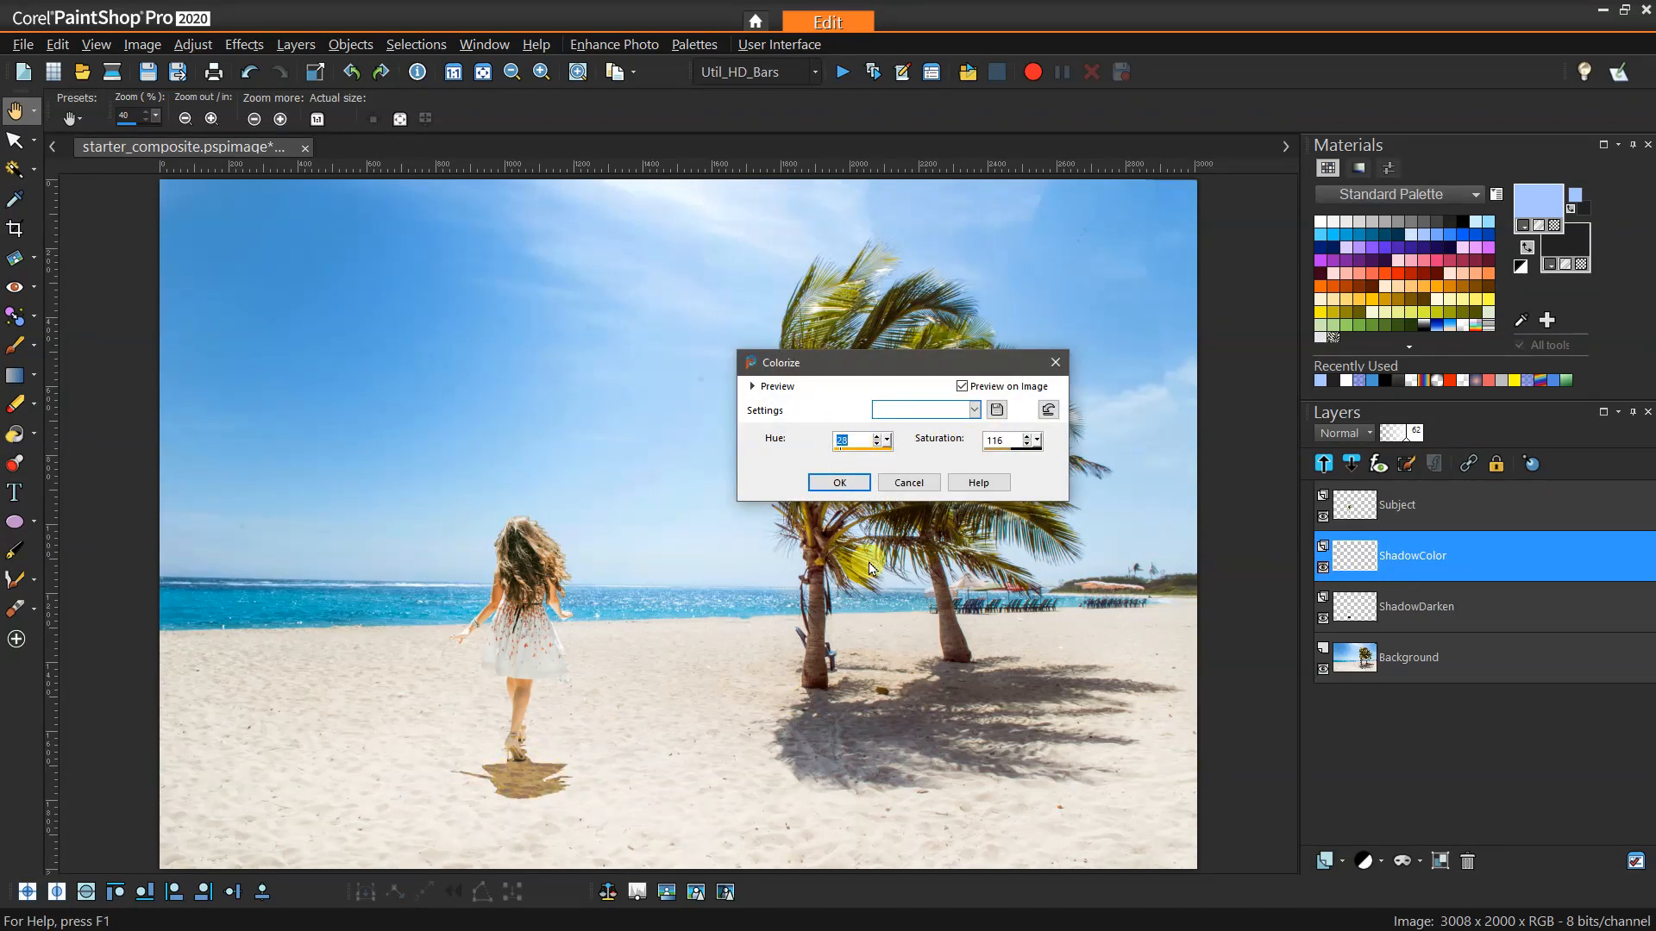
{"action": "left_click", "coordinate": [909, 484]}
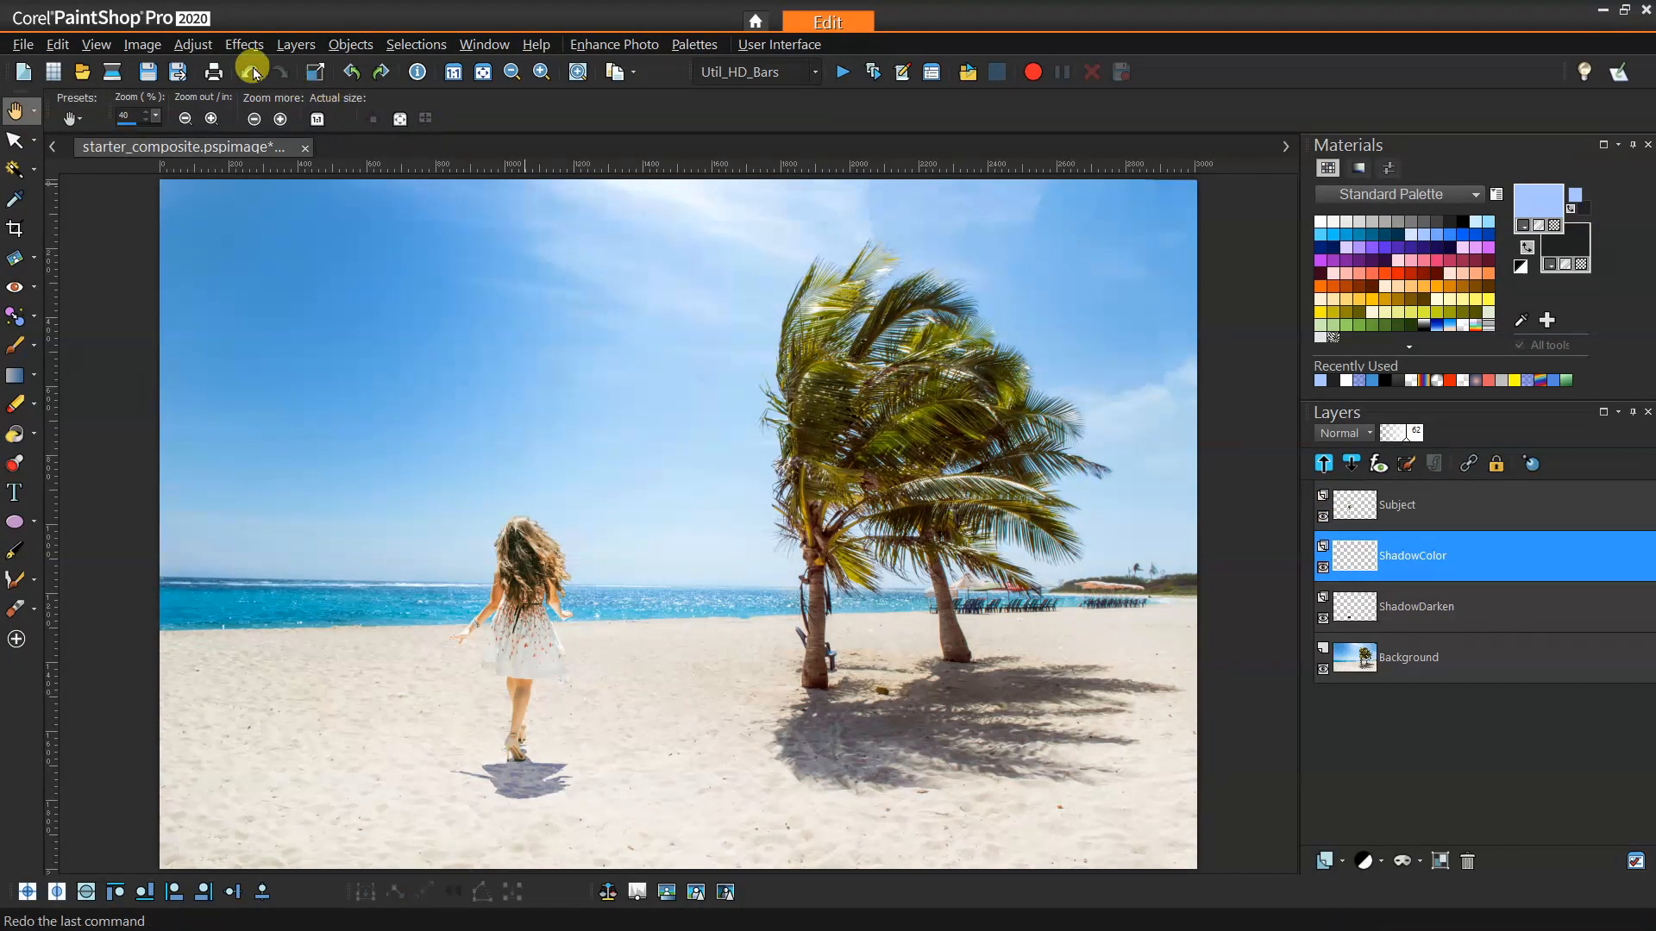
Step: Apply a Brightness/Contrast adjustment with brightness -25 and contrast 0 to the ShadowColor layer
{"action": "left_click", "coordinate": [192, 45]}
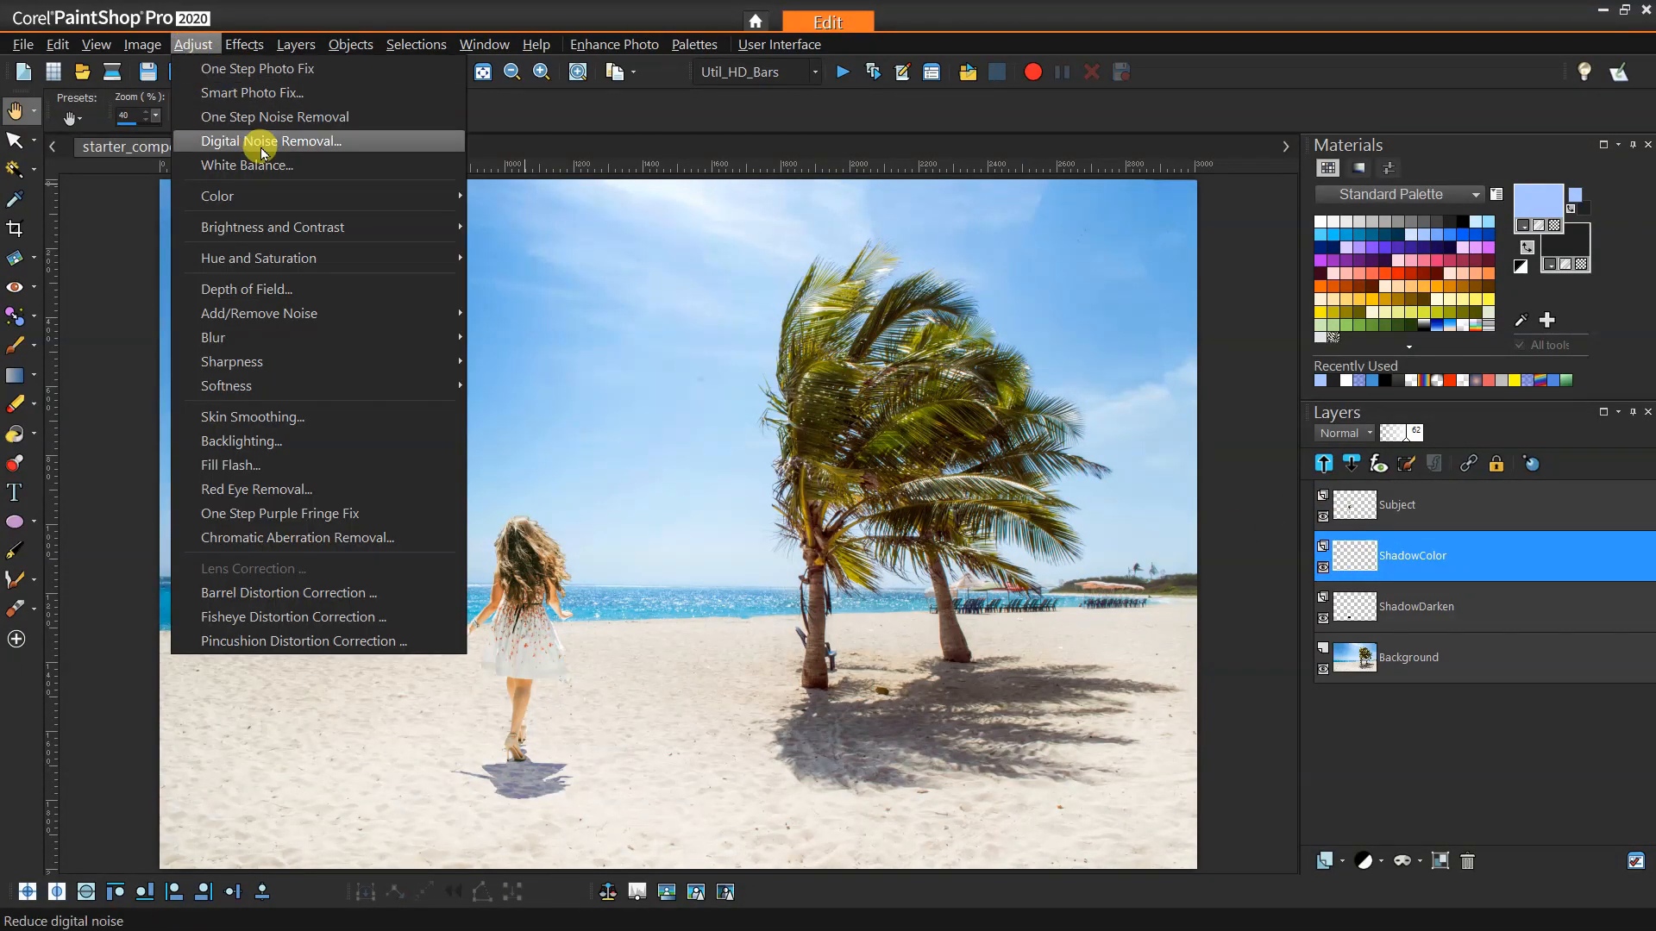
{"action": "mouse_move", "coordinate": [277, 226]}
{"action": "left_click", "coordinate": [509, 229]}
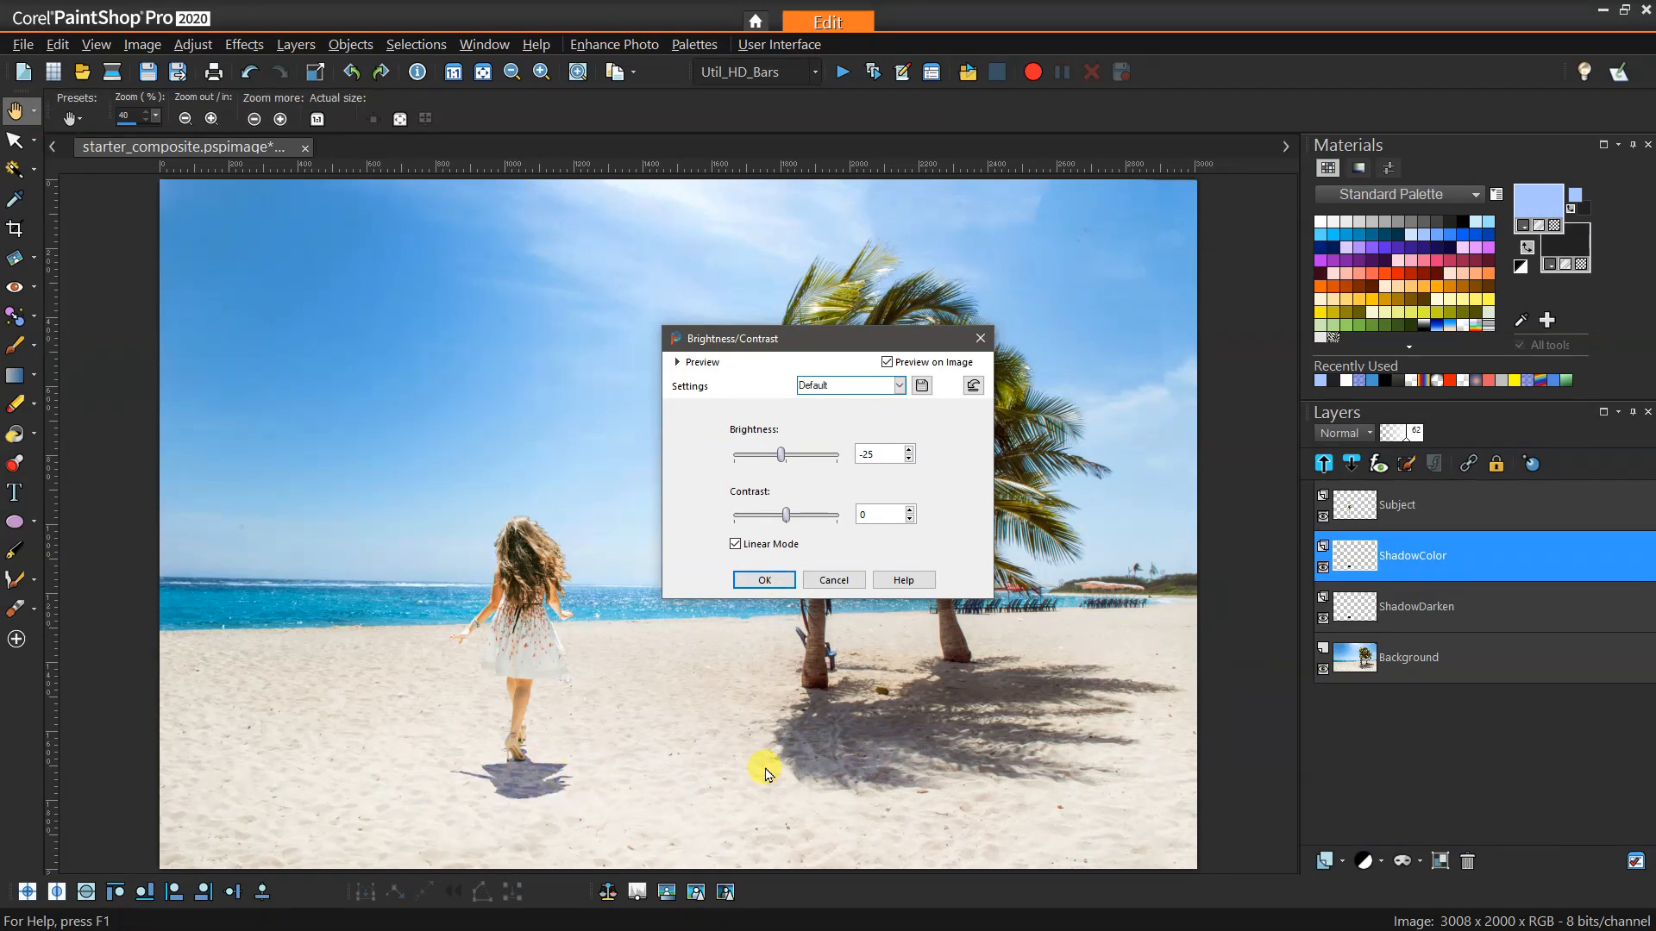
{"action": "left_click", "coordinate": [765, 580]}
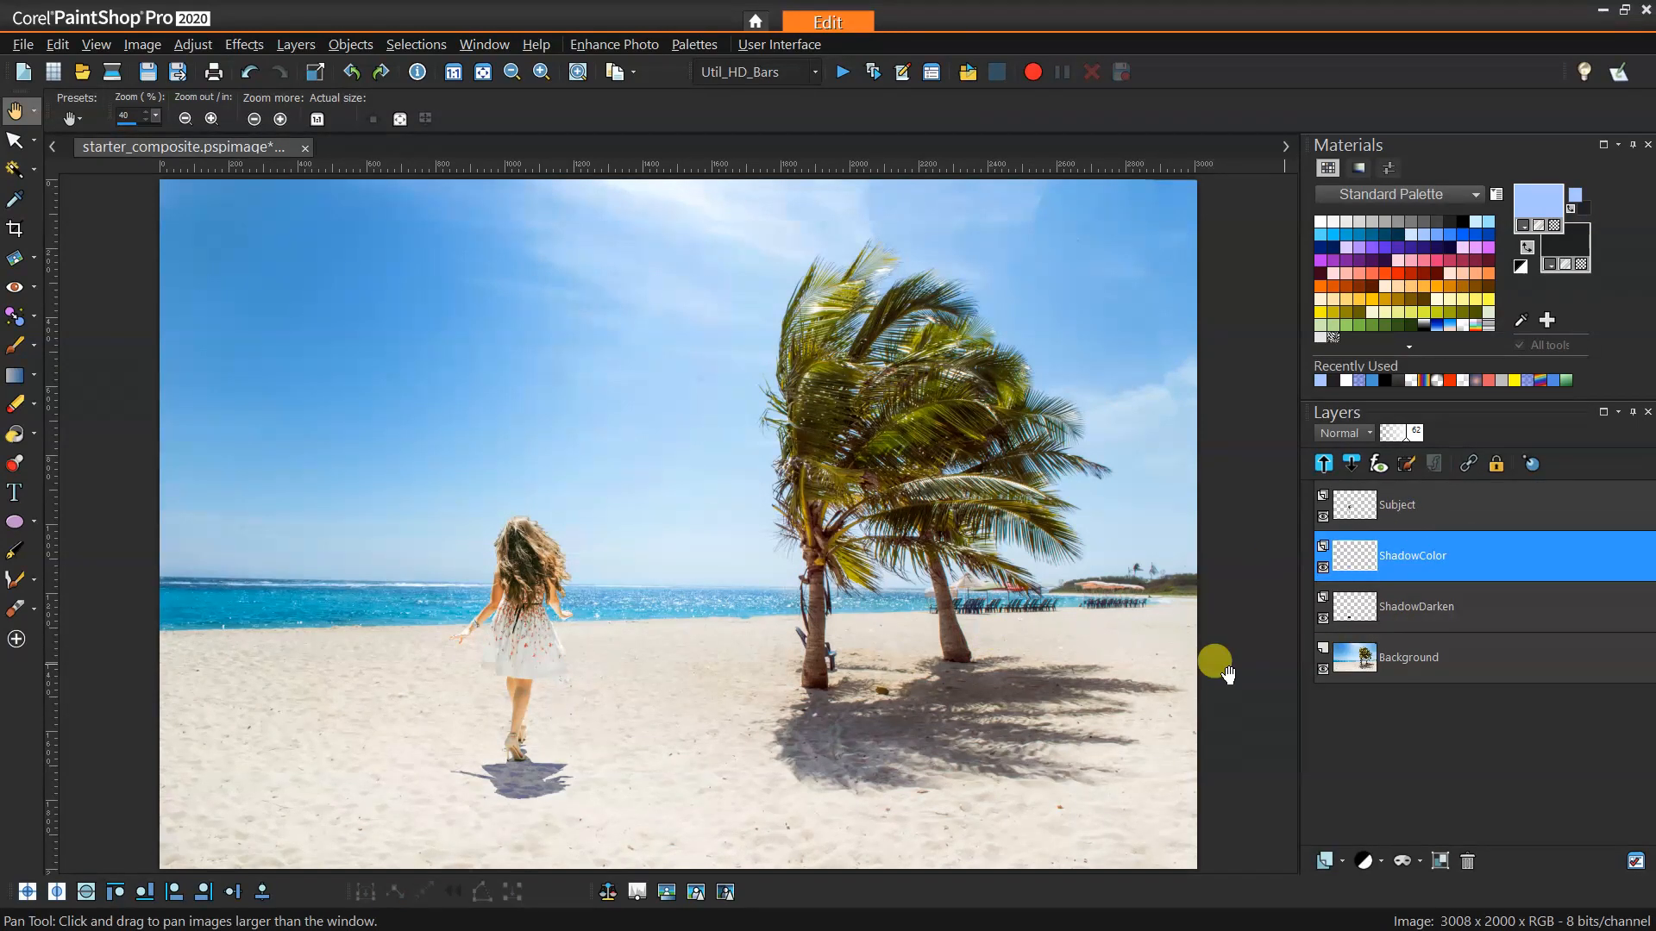
Step: Soften the woman's coloured shadow by applying Blur More to the ShadowColor layer
{"action": "scroll", "coordinate": [560, 798], "scroll_direction": "up", "scroll_amount": 2}
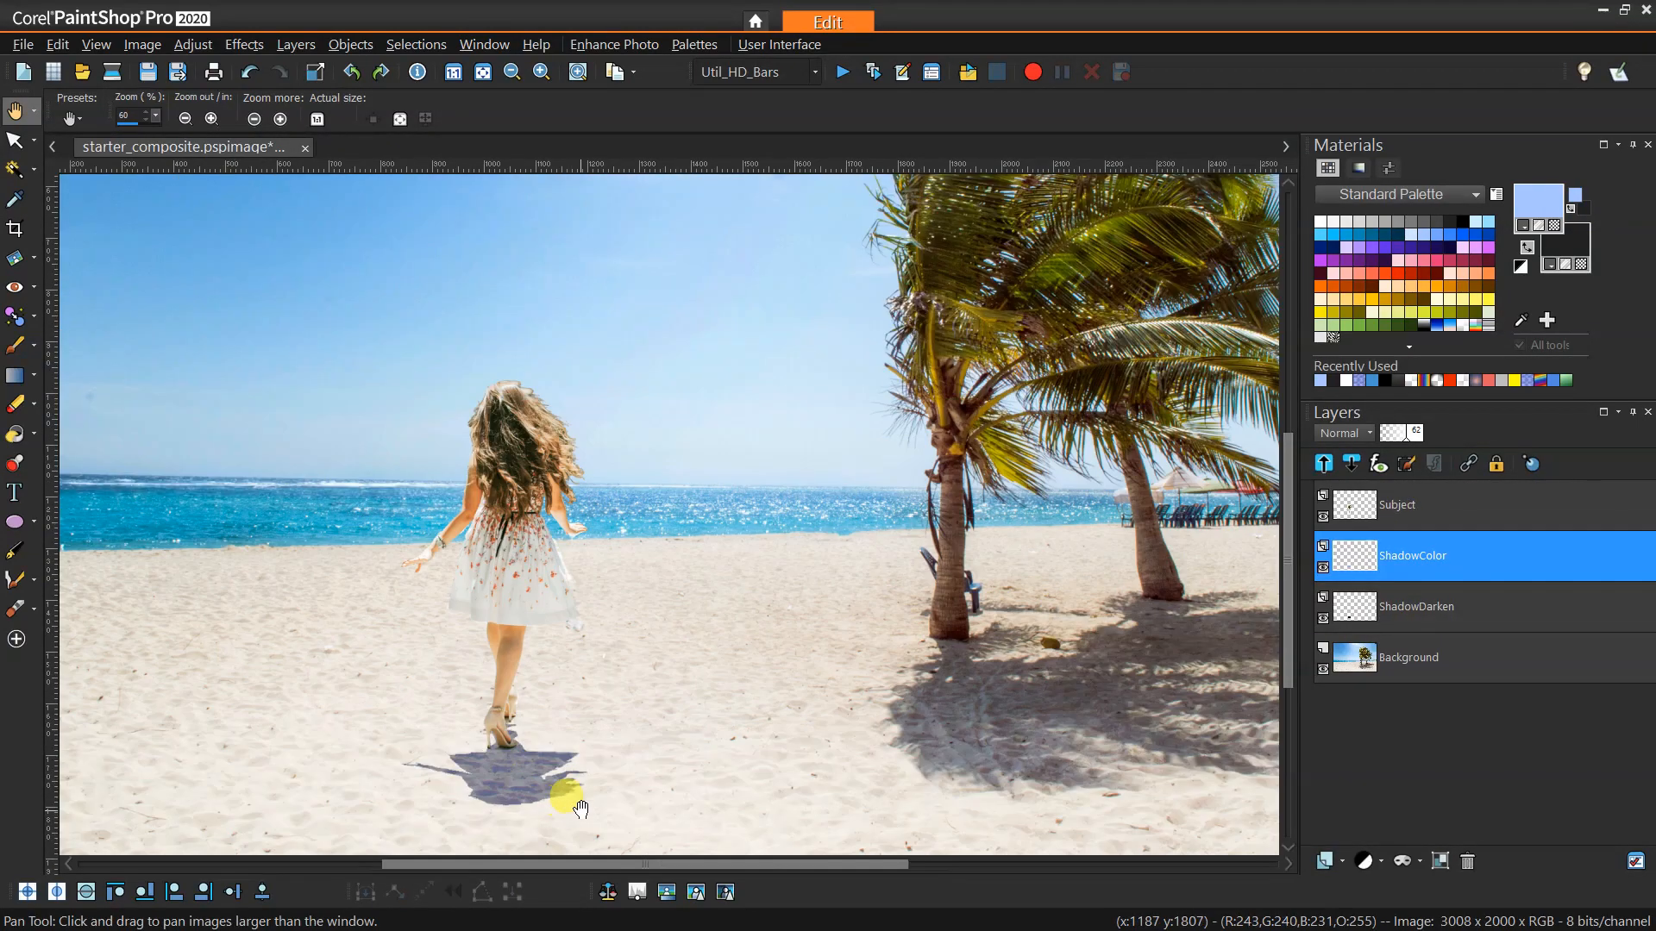
{"action": "scroll", "coordinate": [572, 784], "scroll_direction": "up", "scroll_amount": 1}
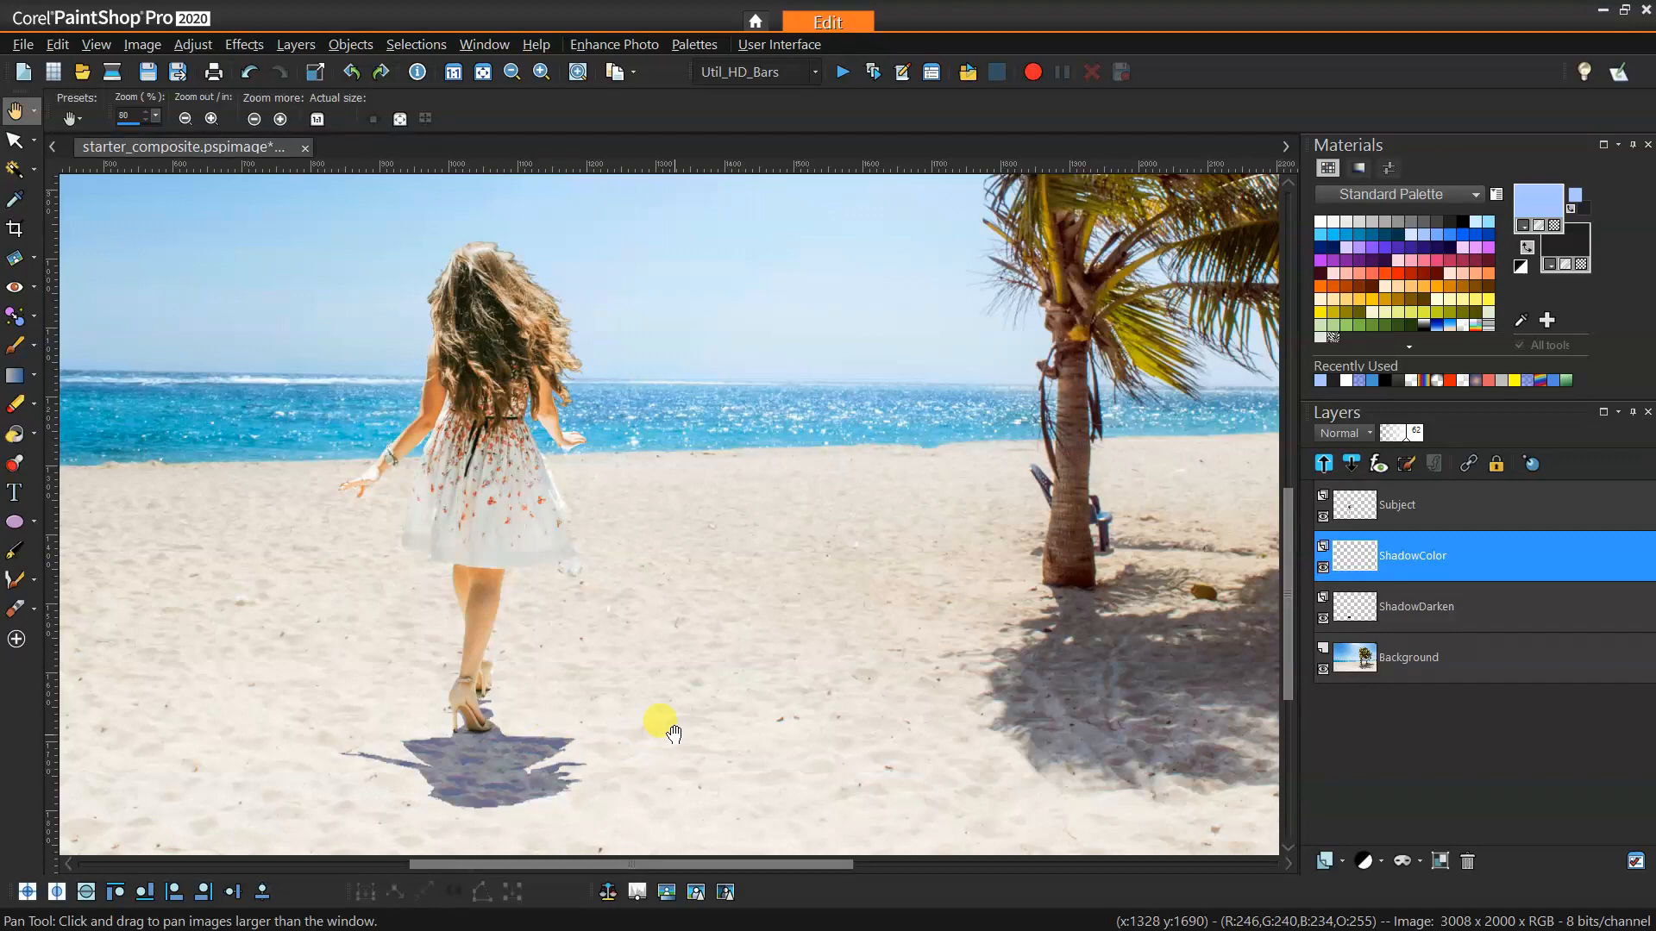
{"action": "scroll", "coordinate": [663, 733], "scroll_direction": "down", "scroll_amount": 1}
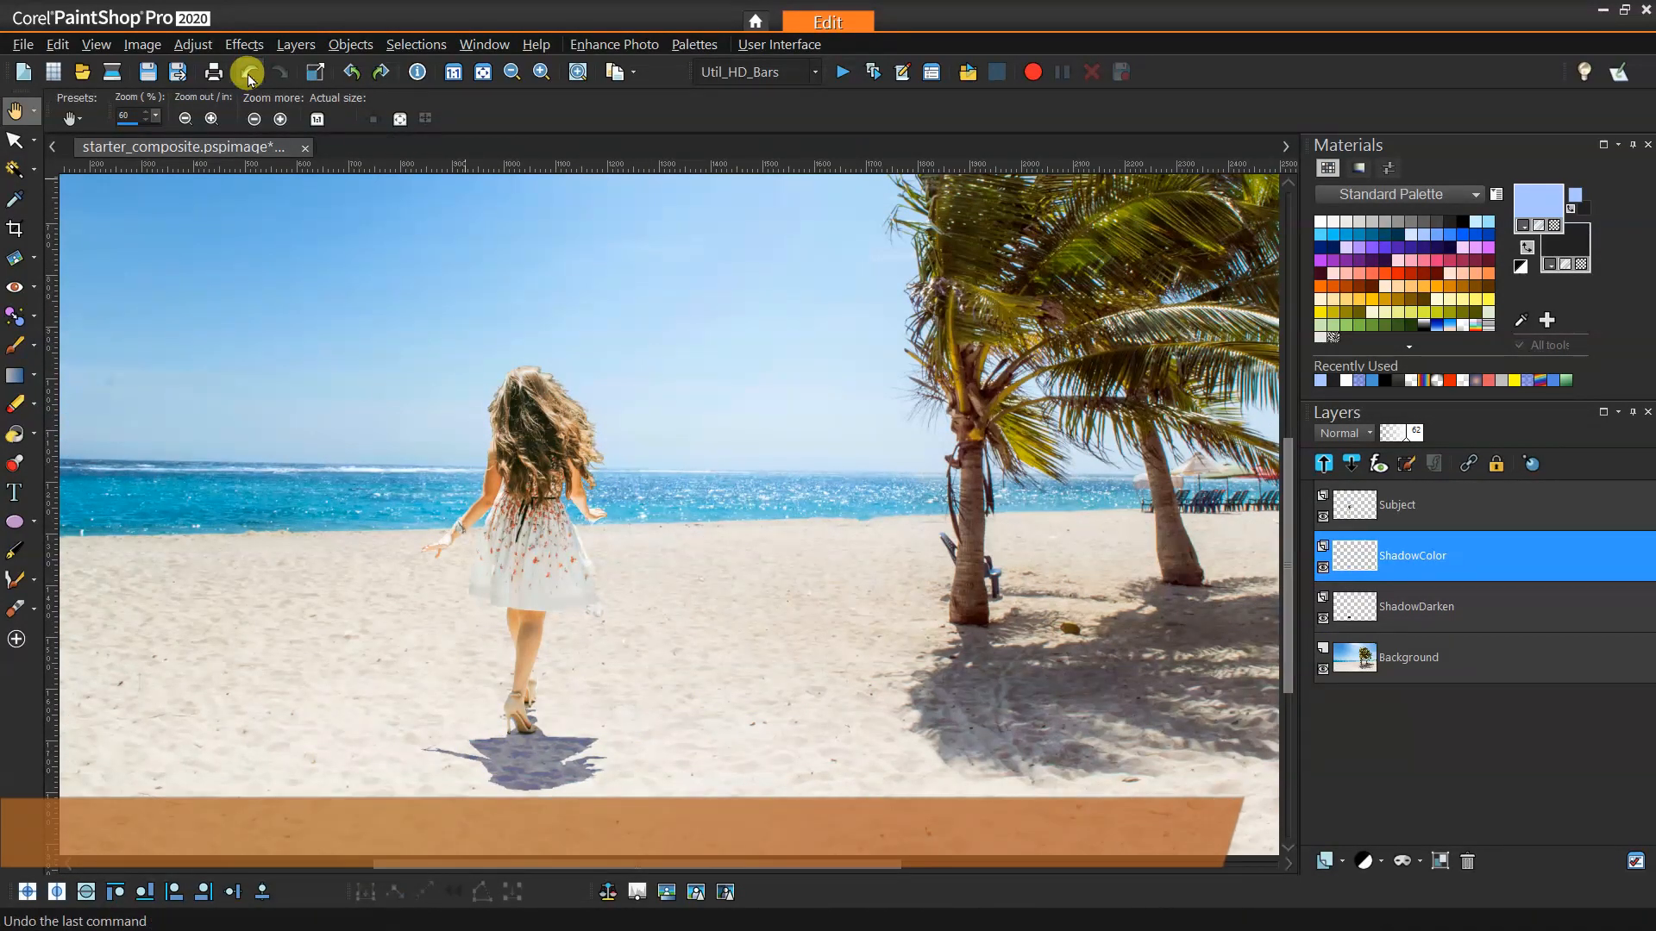
{"action": "left_click", "coordinate": [193, 44]}
{"action": "mouse_move", "coordinate": [325, 338]}
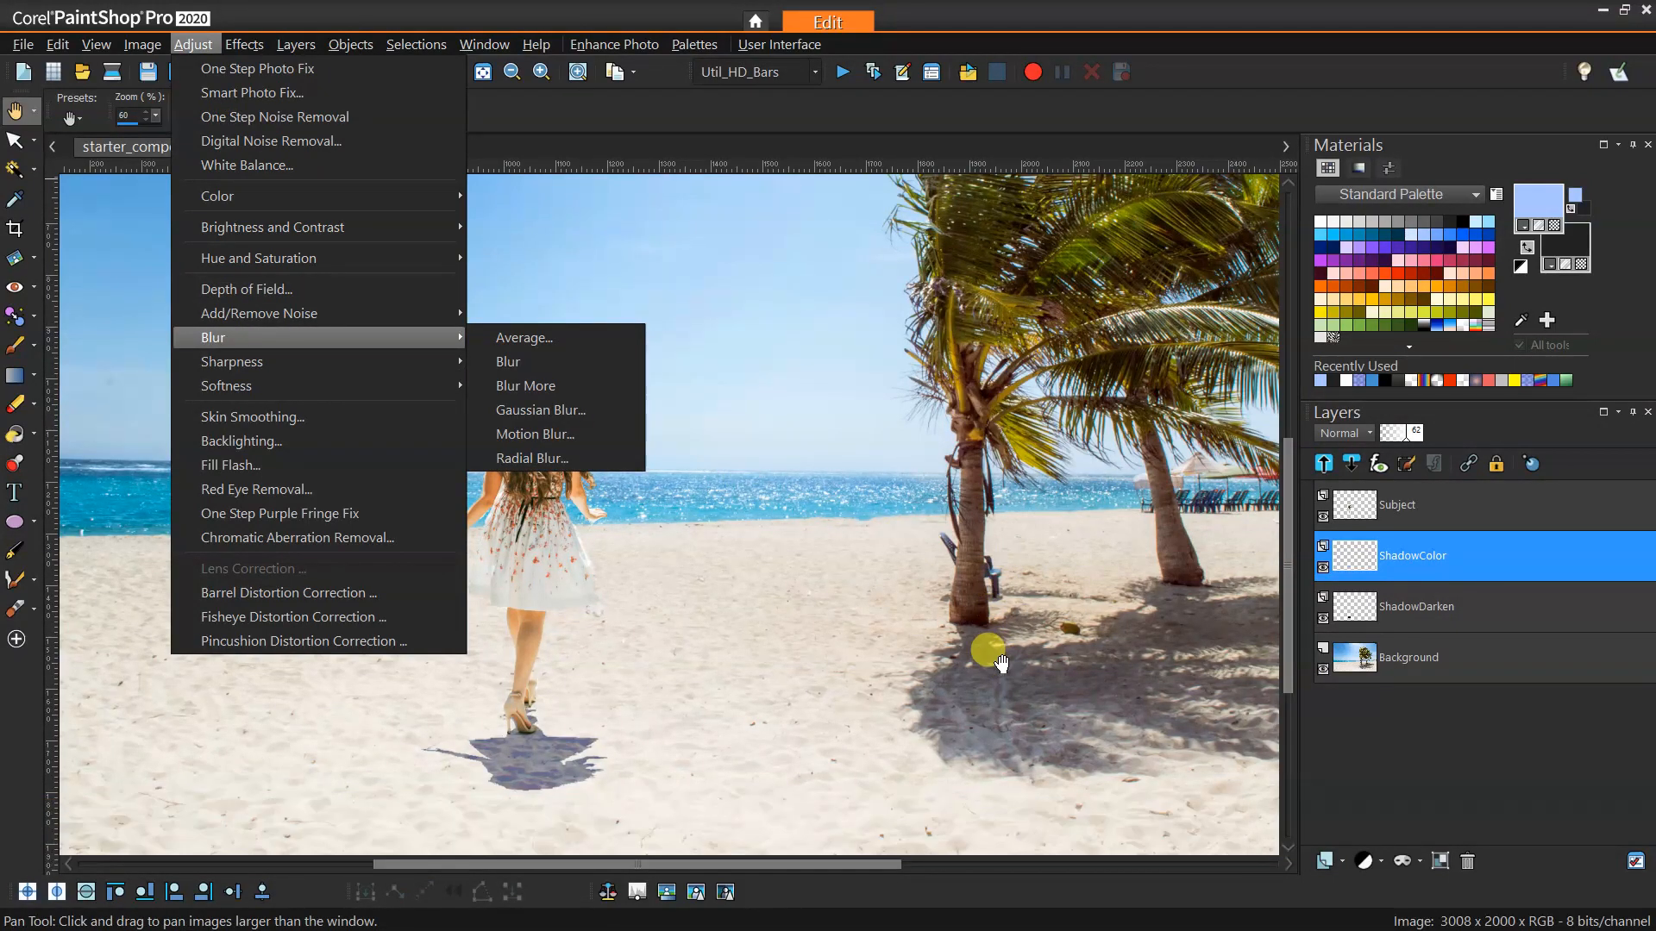
{"action": "left_click", "coordinate": [532, 392]}
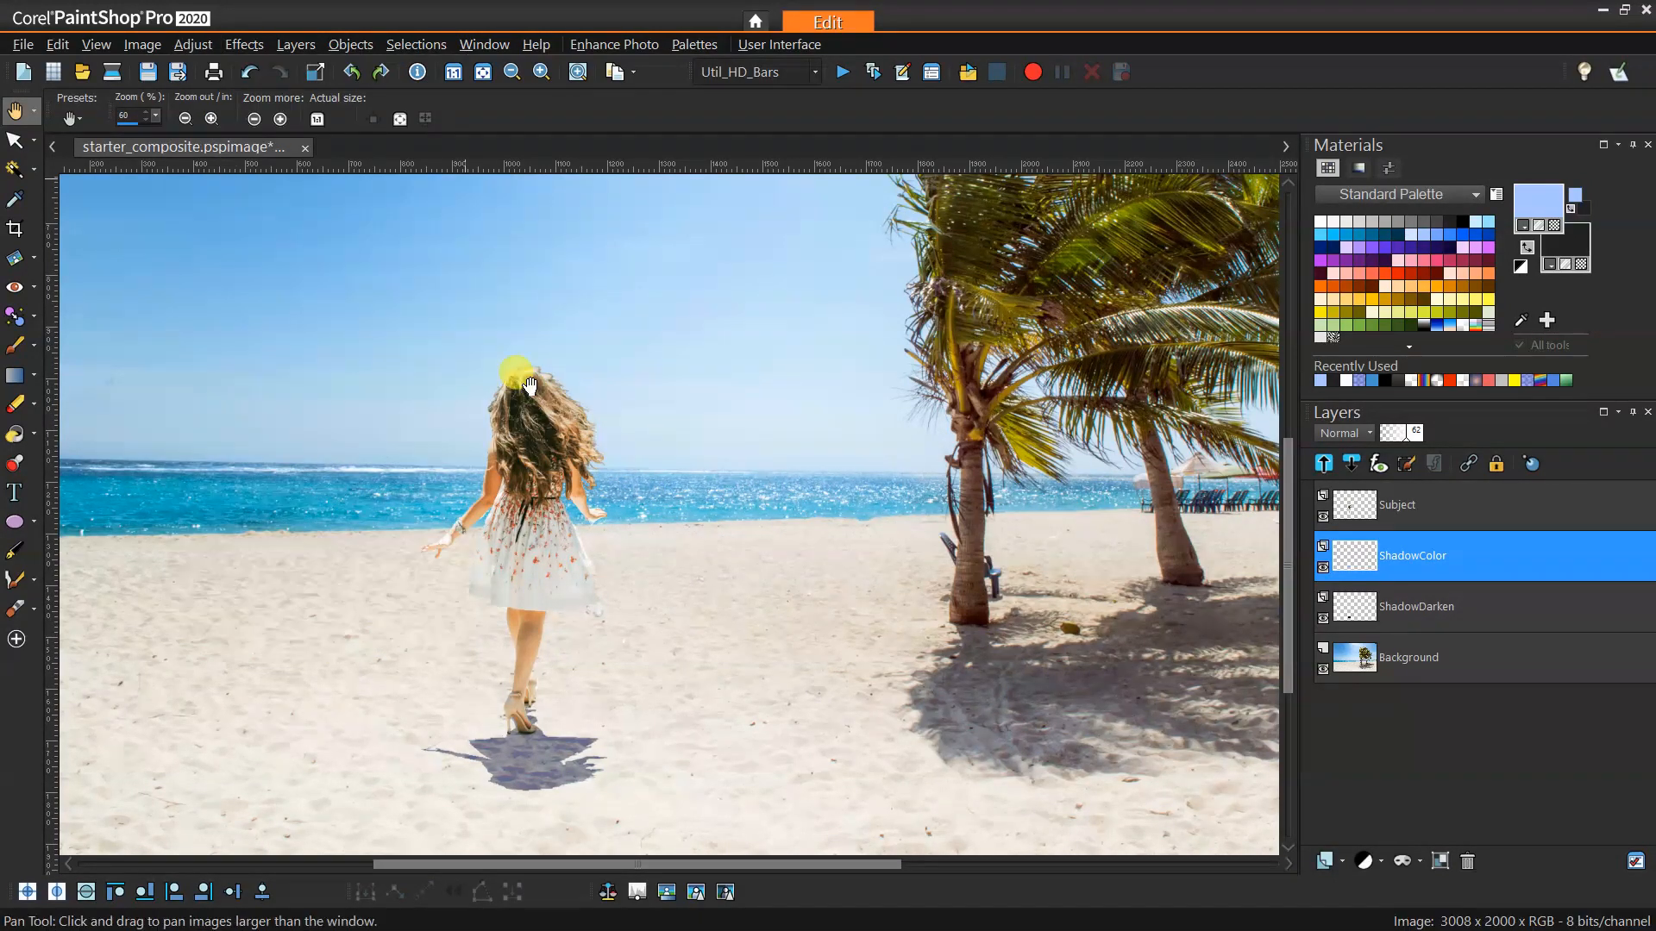
Step: Apply Blur More to the ShadowDarken layer as well
{"action": "left_click", "coordinate": [1413, 608]}
{"action": "left_click", "coordinate": [193, 47]}
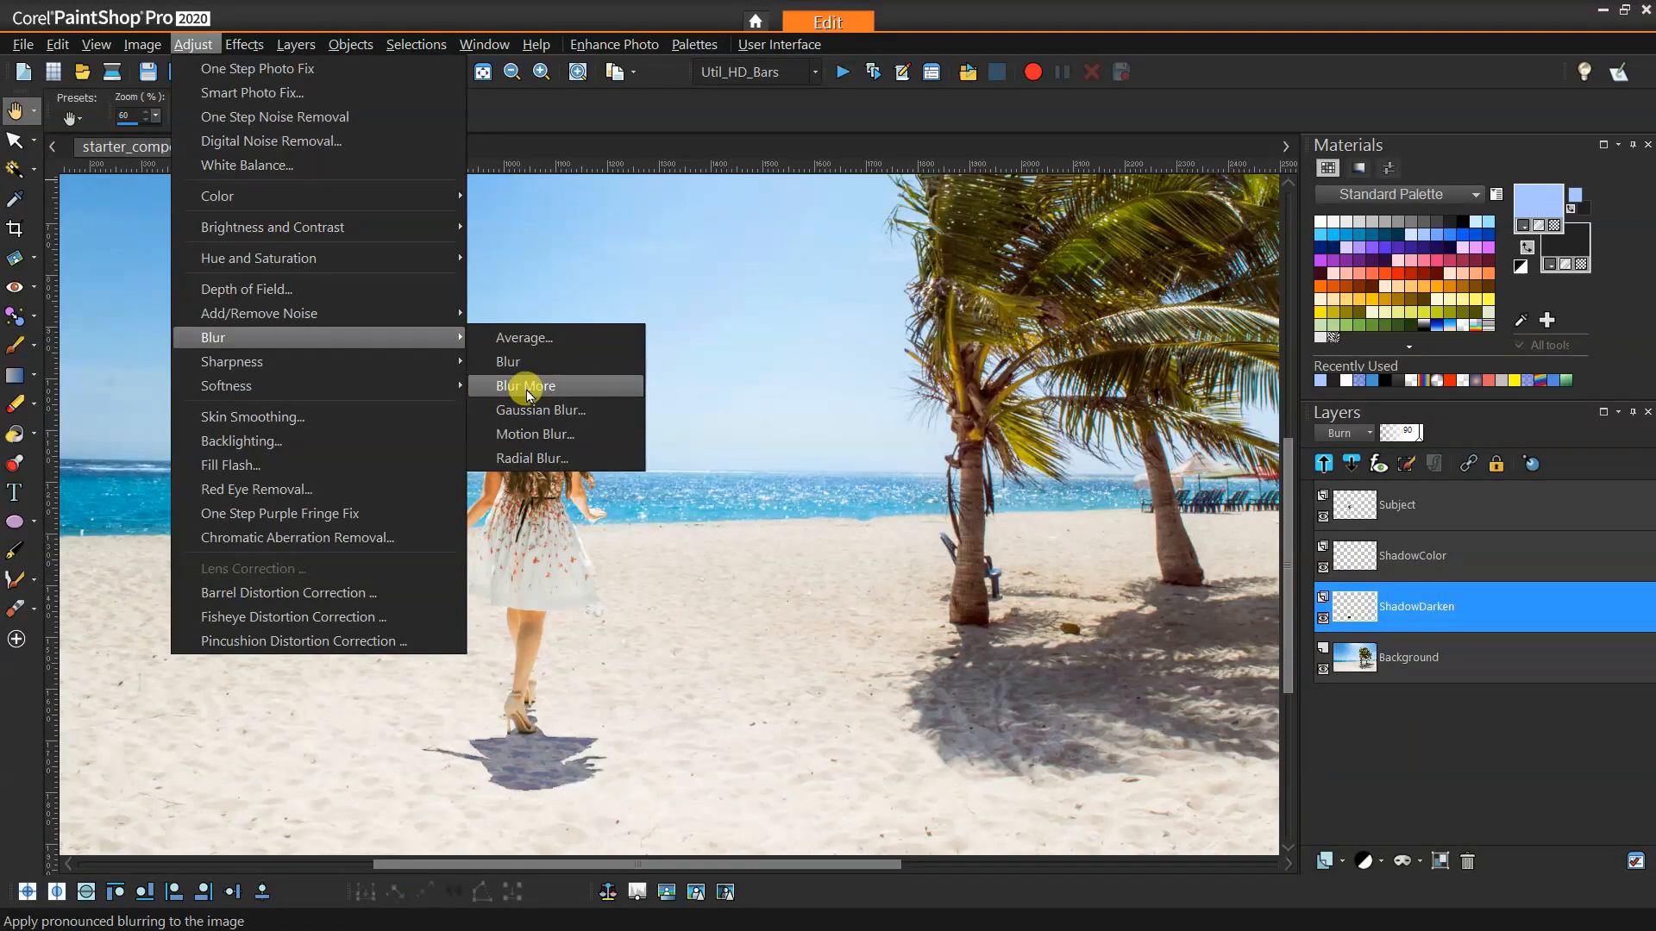
{"action": "left_click", "coordinate": [538, 388]}
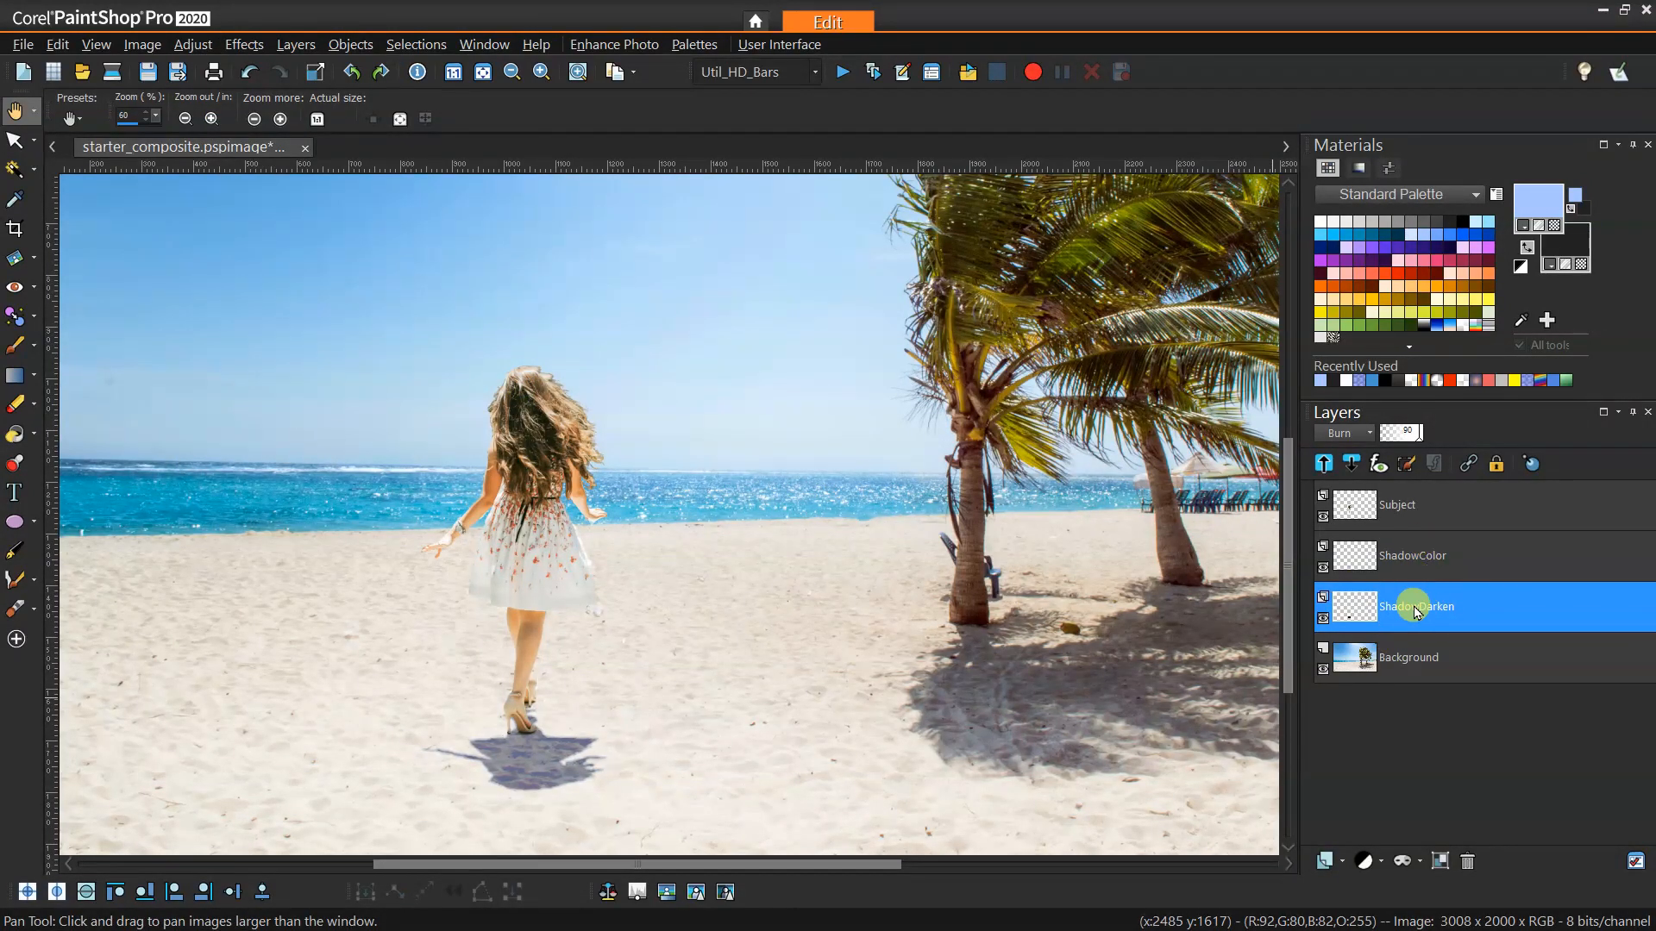
Step: Add a new raster layer directly above the Subject layer
{"action": "scroll", "coordinate": [745, 713], "scroll_direction": "down", "scroll_amount": 4}
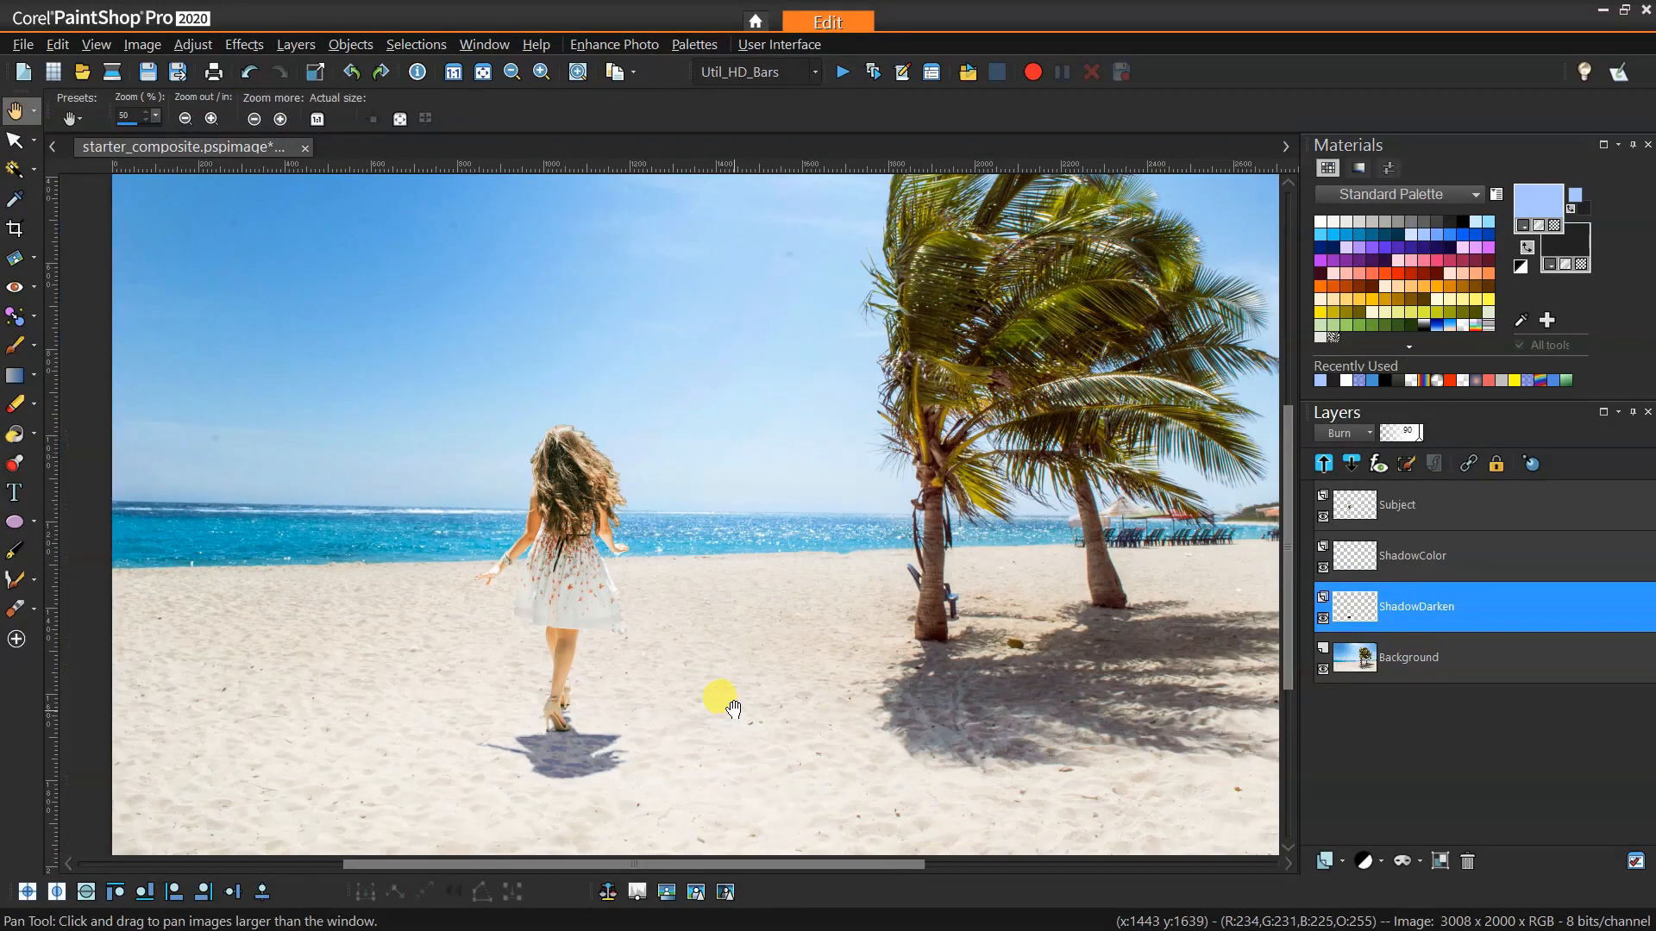
{"action": "scroll", "coordinate": [731, 702], "scroll_direction": "down", "scroll_amount": 1}
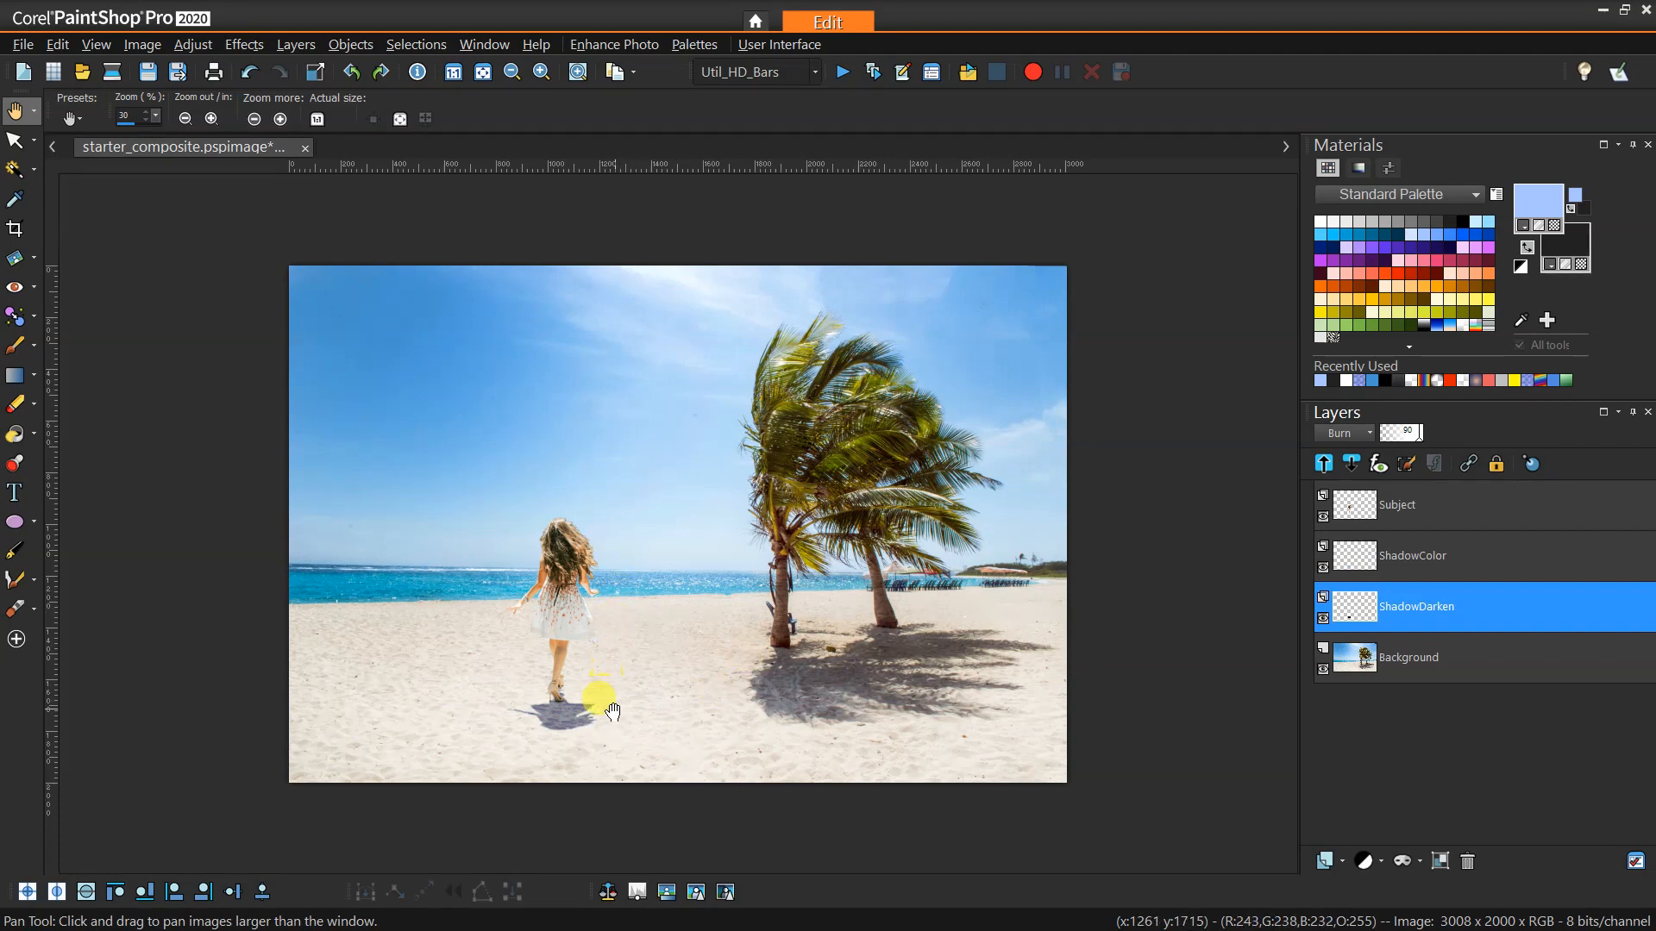
{"action": "scroll", "coordinate": [605, 721], "scroll_direction": "up", "scroll_amount": 1}
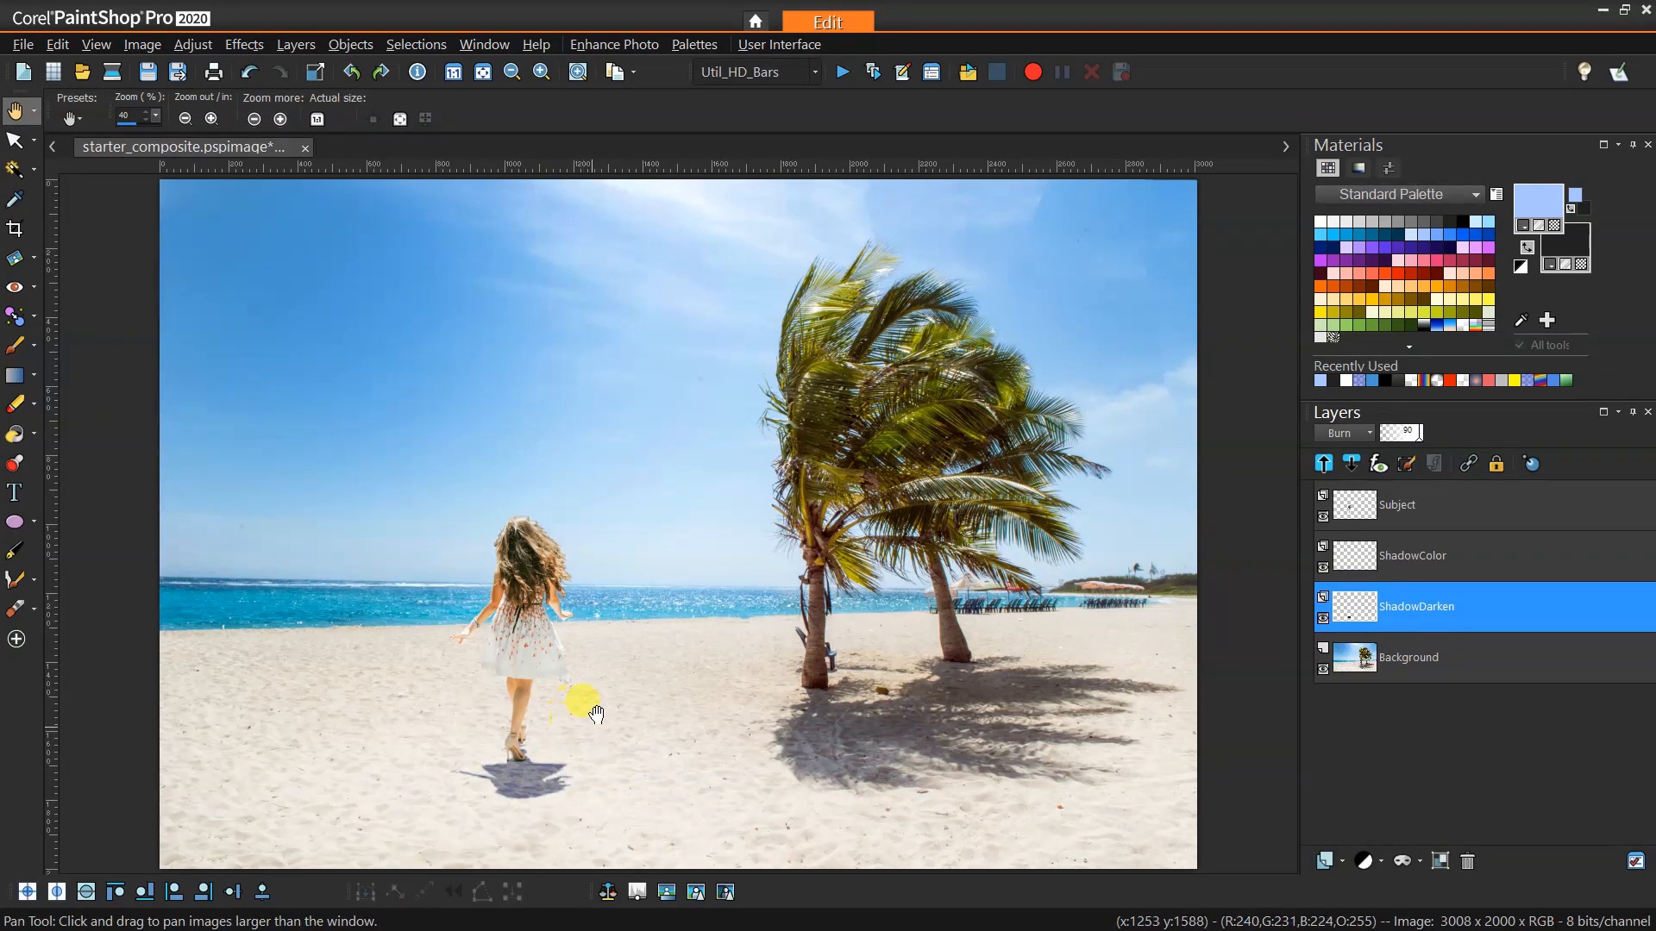
{"action": "scroll", "coordinate": [535, 793], "scroll_direction": "up", "scroll_amount": 3}
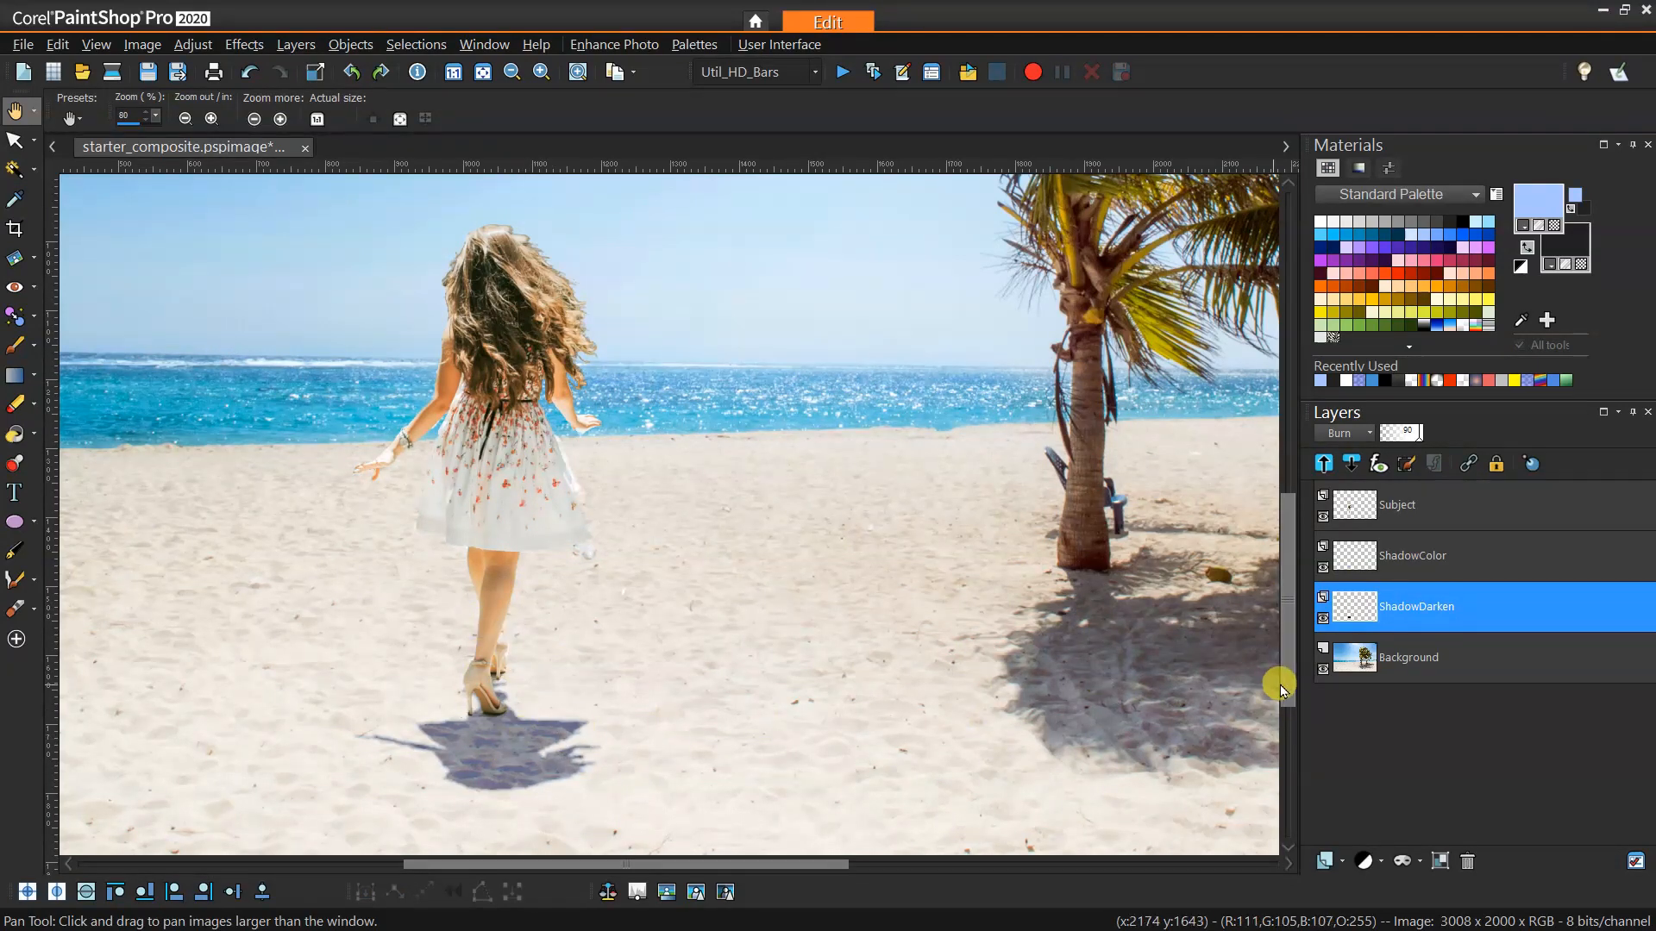
{"action": "left_click", "coordinate": [1436, 559]}
{"action": "left_click", "coordinate": [1423, 510]}
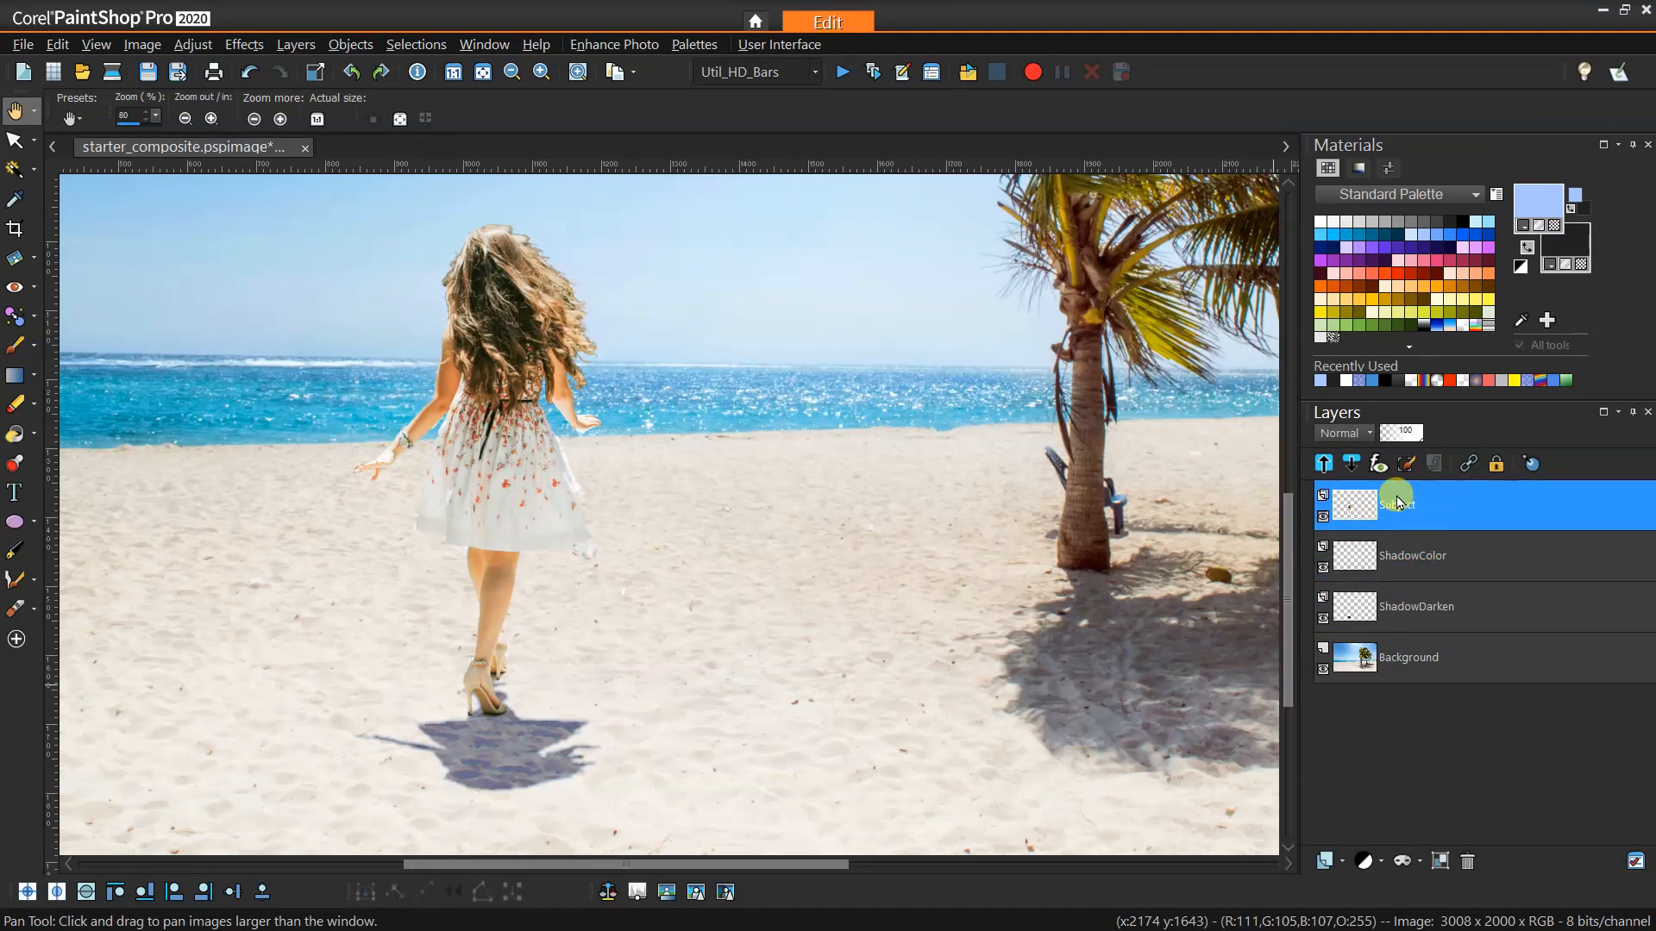
{"action": "left_click", "coordinate": [1349, 858]}
{"action": "left_click", "coordinate": [1358, 705]}
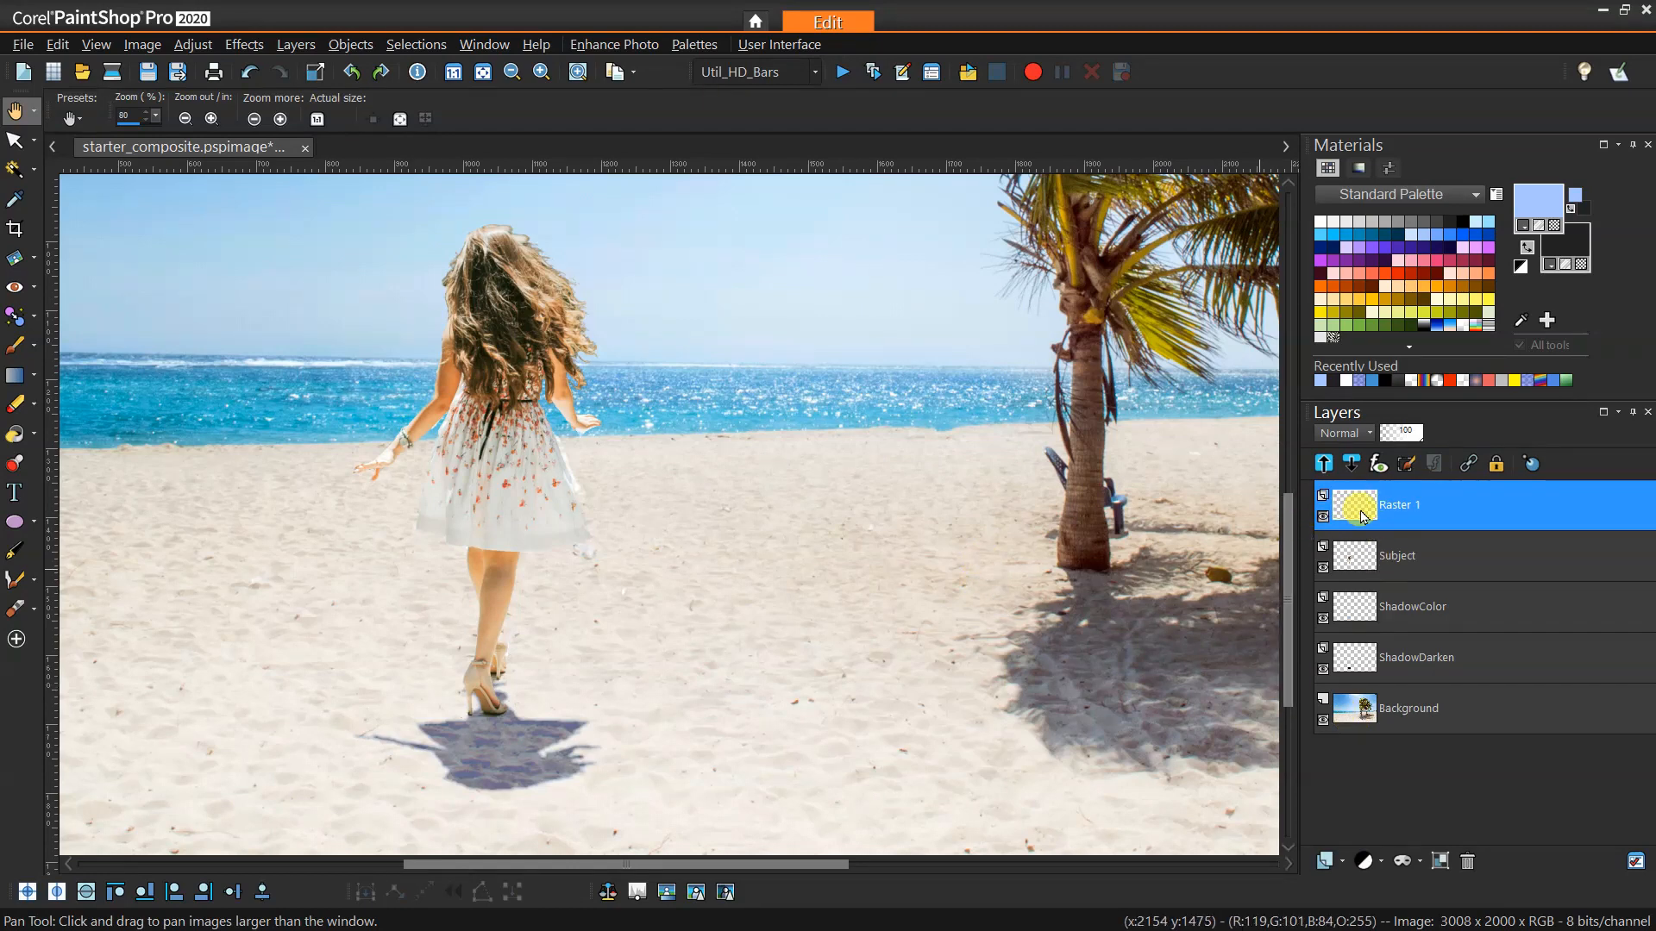
Step: Choose a near-black foreground colour and set the new raster layer to Darken blend mode at 48% opacity
{"action": "left_click", "coordinate": [1451, 222]}
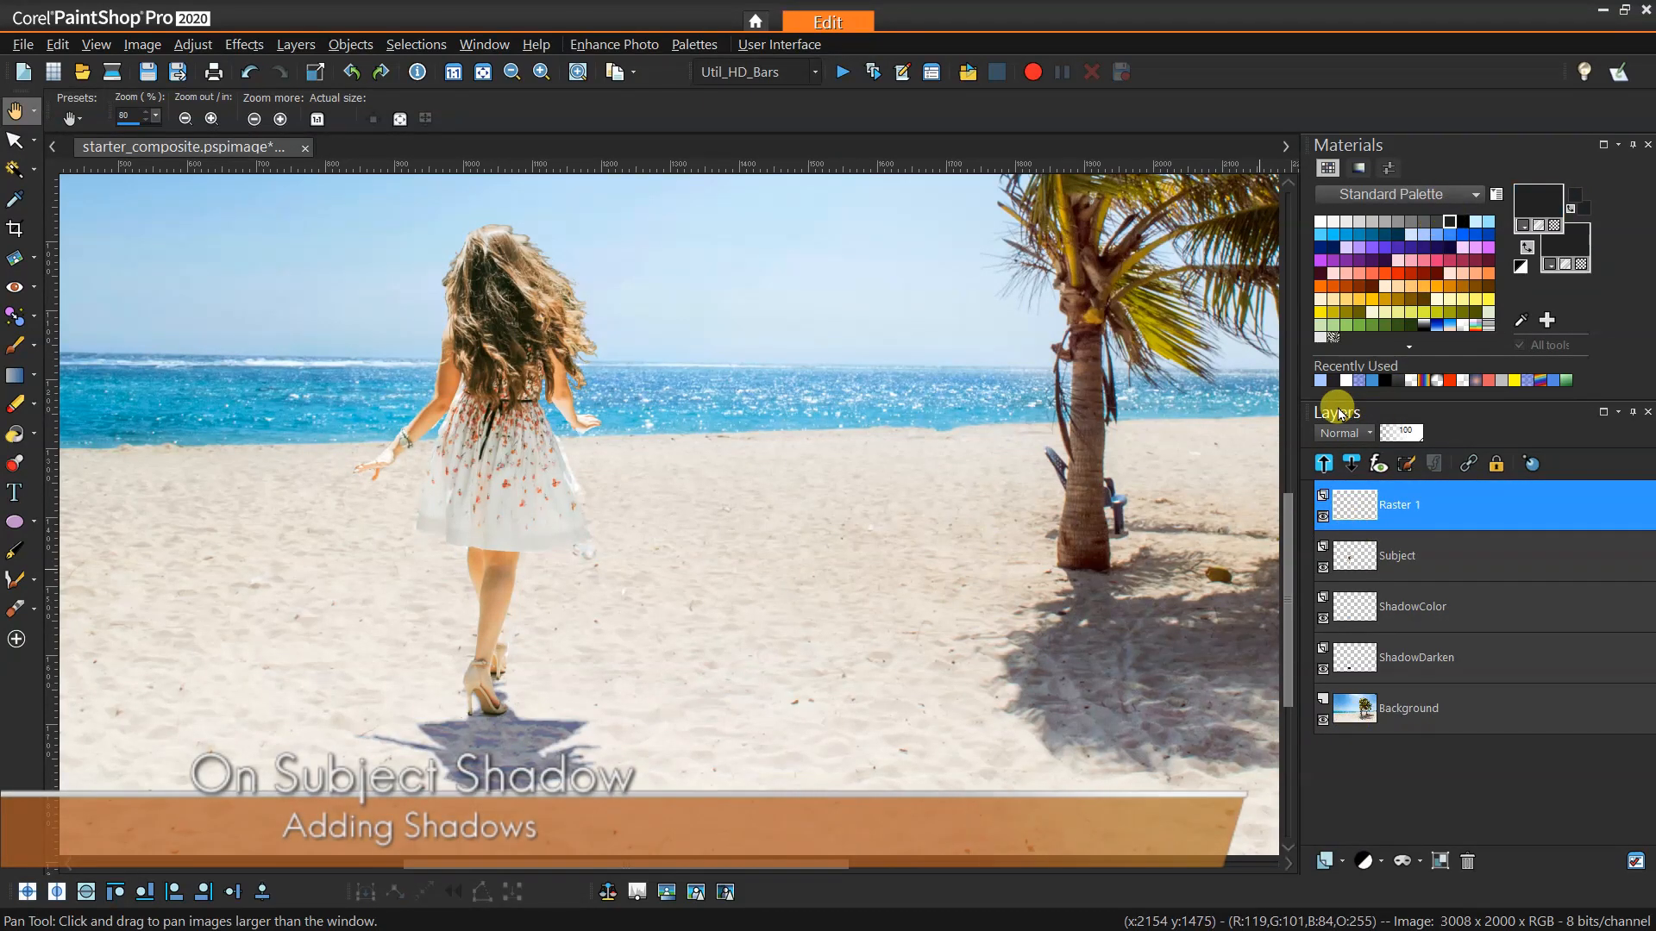
{"action": "left_click", "coordinate": [1370, 434]}
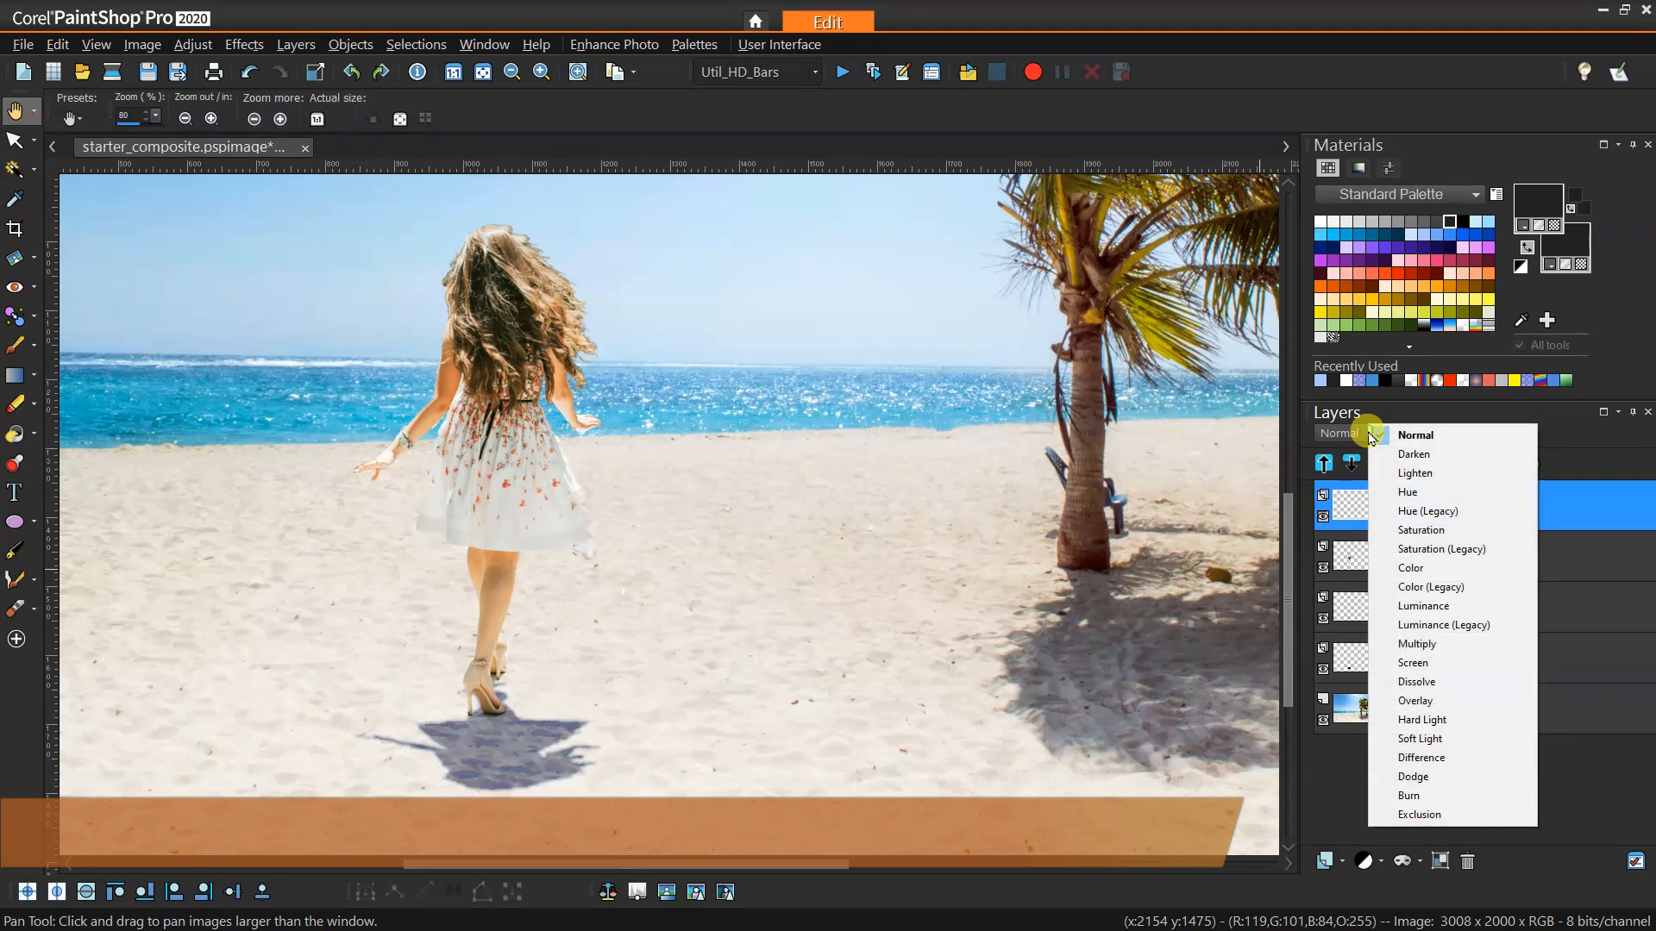
{"action": "left_click", "coordinate": [1404, 456]}
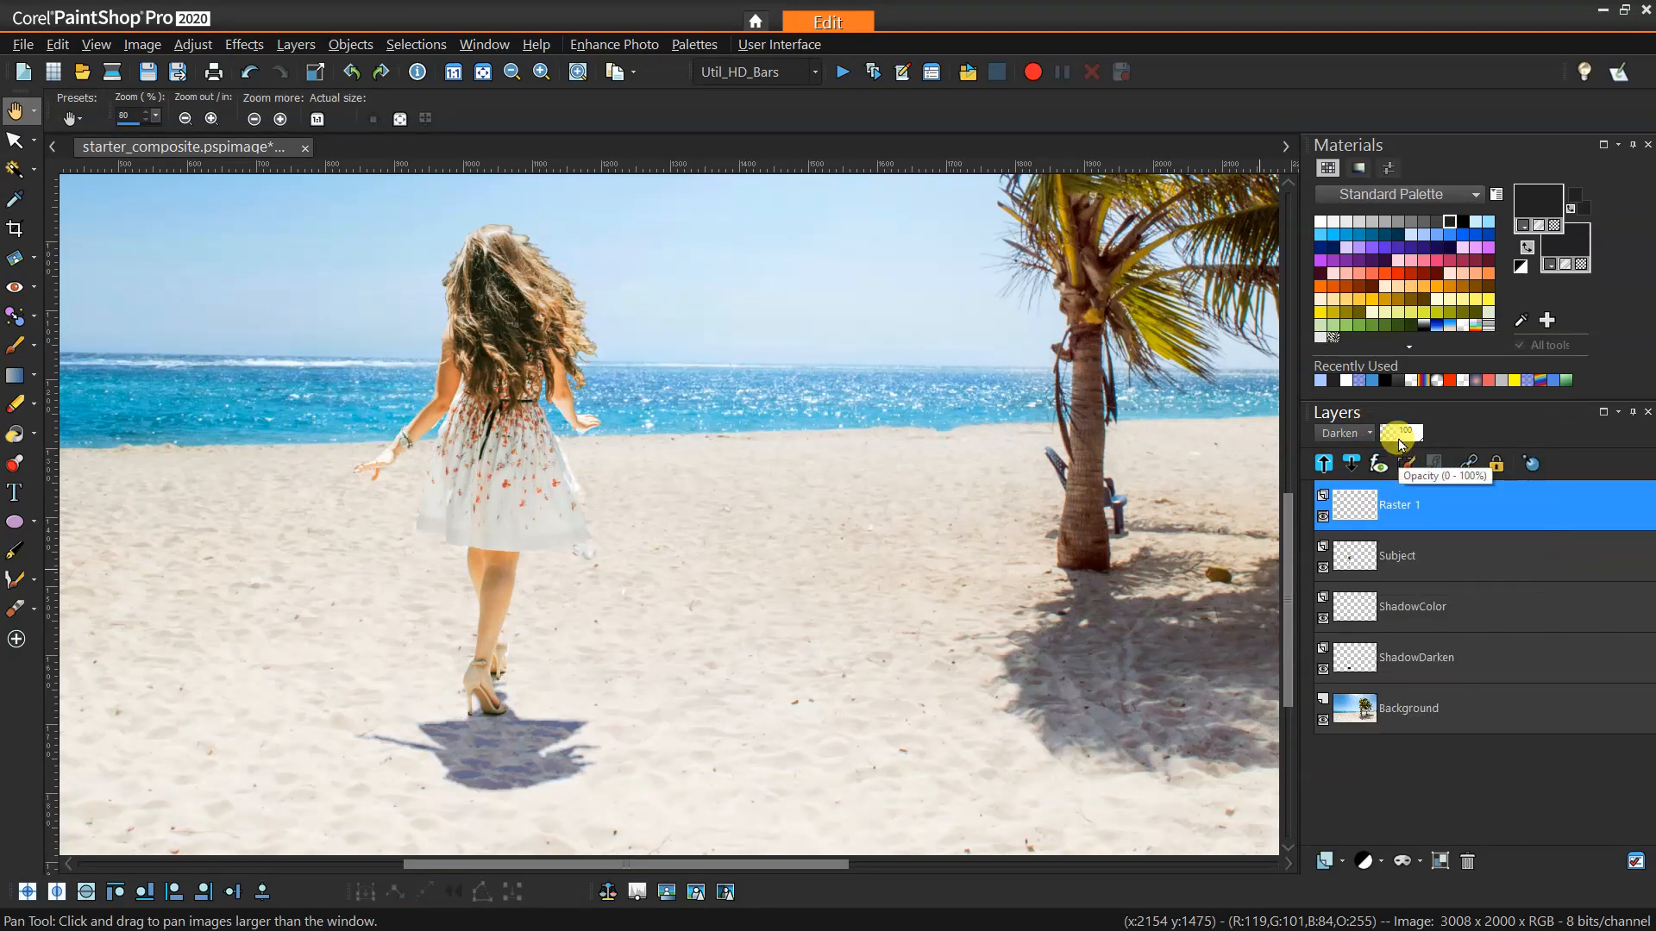
{"action": "left_click_drag", "start_coordinate": [1404, 433], "coordinate": [1397, 439]}
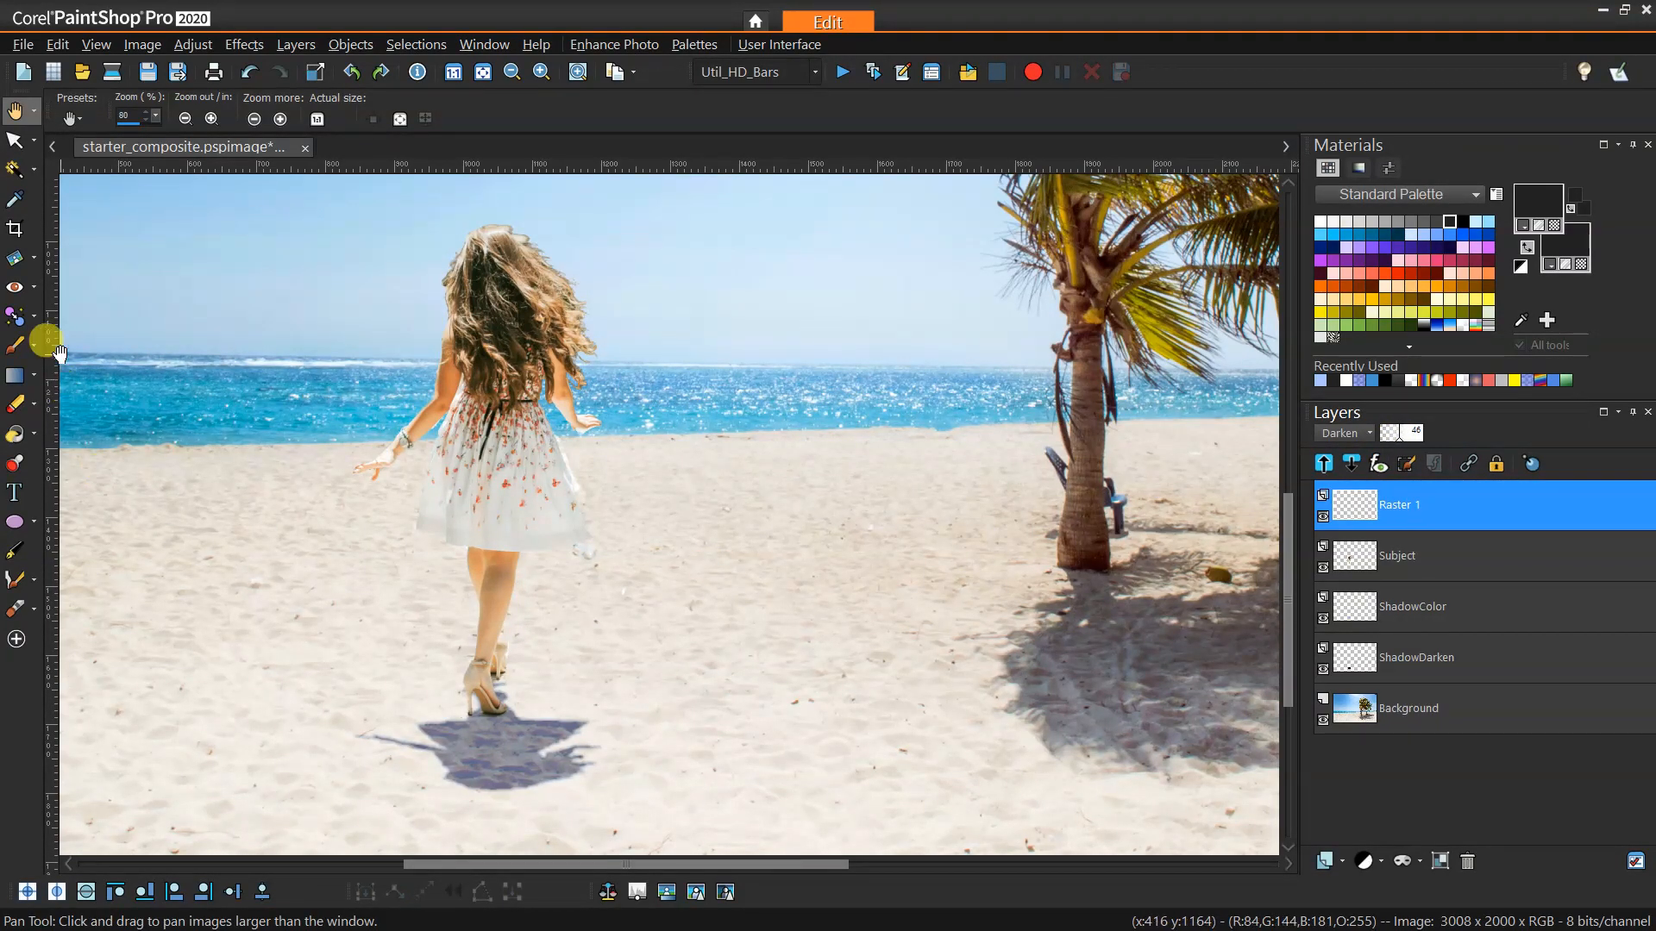
Step: Paint dark shading over the woman's lower legs and heels with a size 65 Paint Brush, lowering the layer's opacity to 40%
{"action": "left_click", "coordinate": [15, 349]}
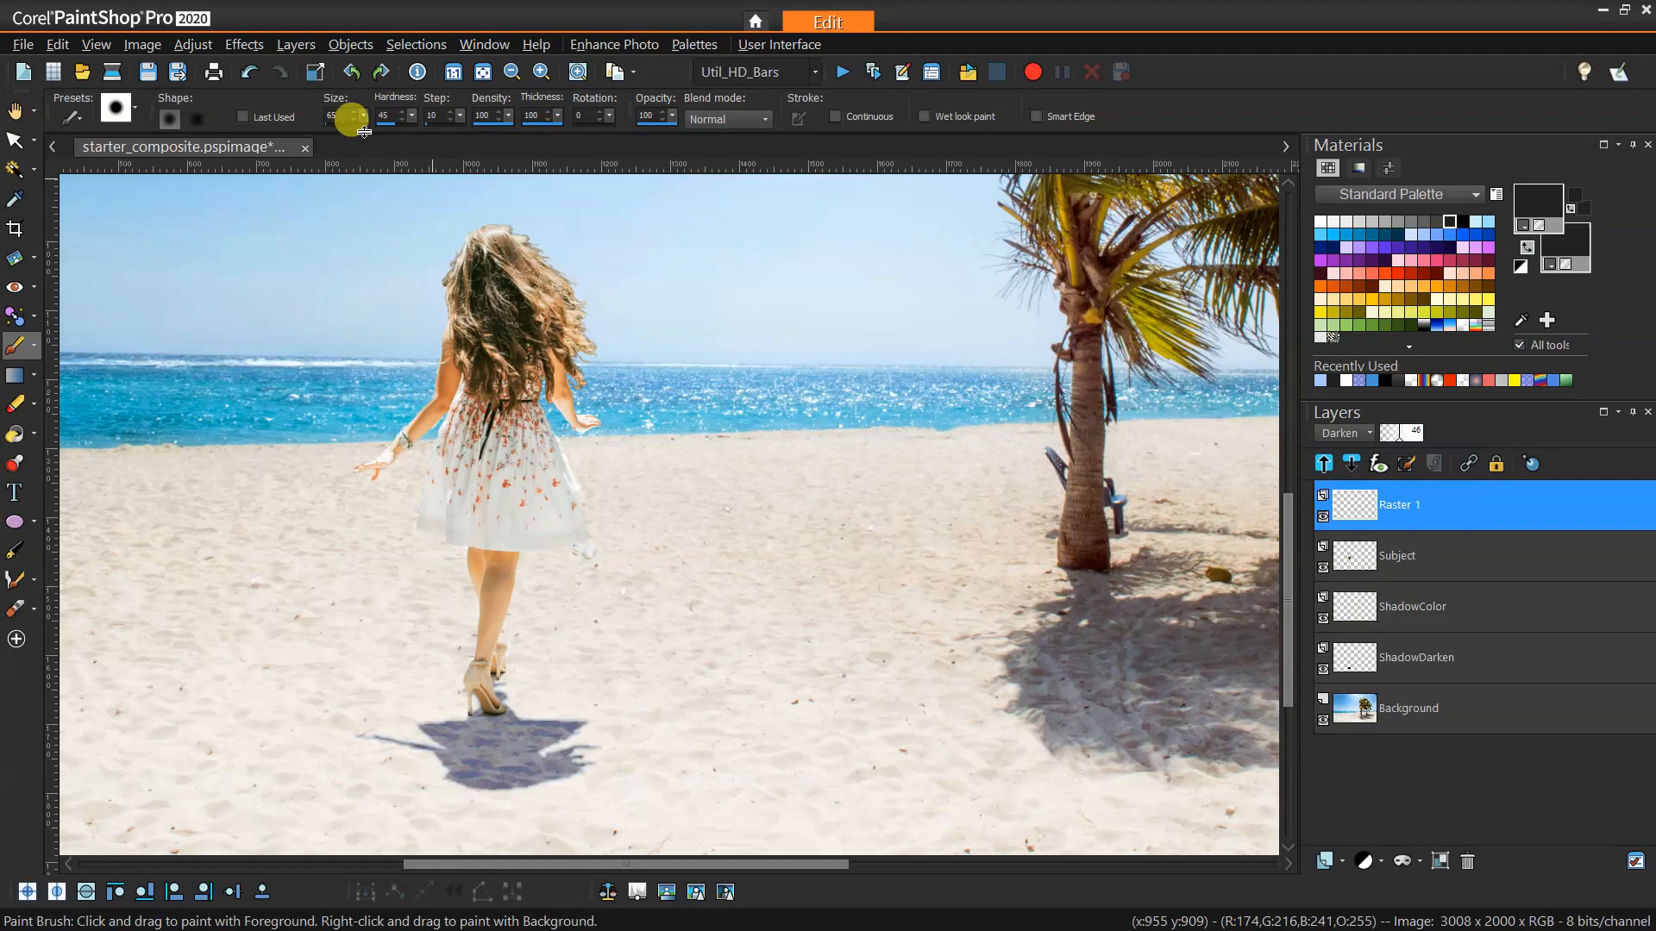
{"action": "mouse_move", "coordinate": [509, 669]}
{"action": "left_mouse_down"}
{"action": "mouse_move", "coordinate": [482, 703]}
{"action": "mouse_move", "coordinate": [485, 597]}
{"action": "mouse_move", "coordinate": [488, 650]}
{"action": "mouse_move", "coordinate": [491, 606]}
{"action": "mouse_move", "coordinate": [602, 740]}
{"action": "mouse_move", "coordinate": [628, 718]}
{"action": "mouse_move", "coordinate": [628, 605]}
{"action": "mouse_move", "coordinate": [472, 686]}
{"action": "left_mouse_up"}
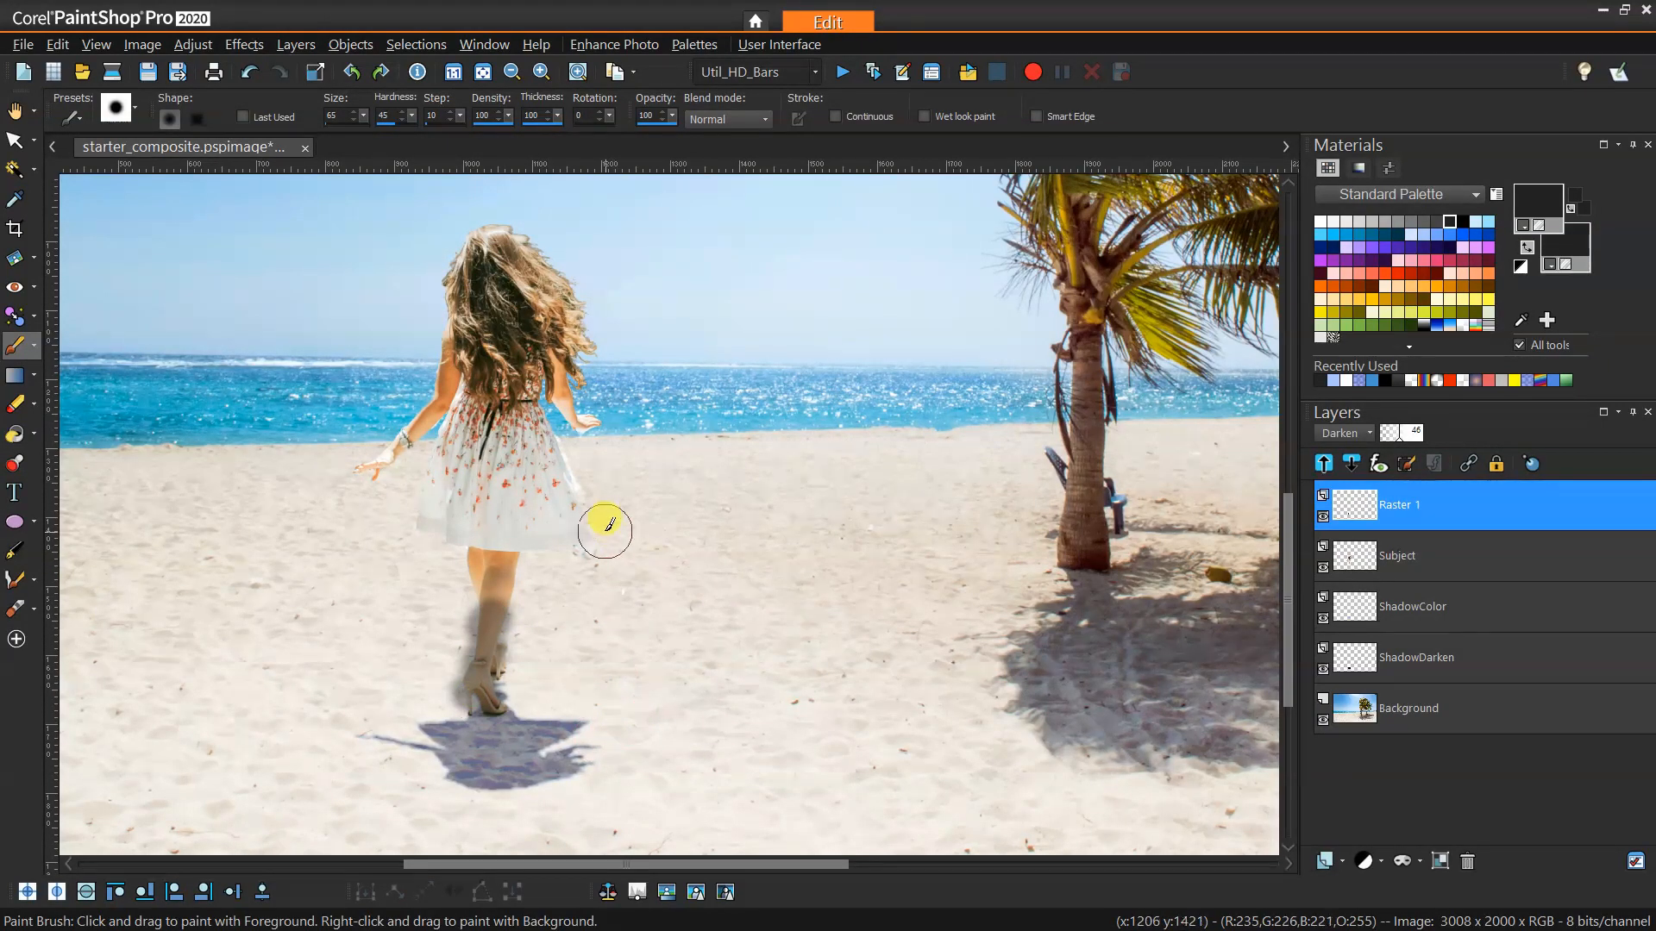
{"action": "left_click_drag", "start_coordinate": [485, 609], "coordinate": [491, 643]}
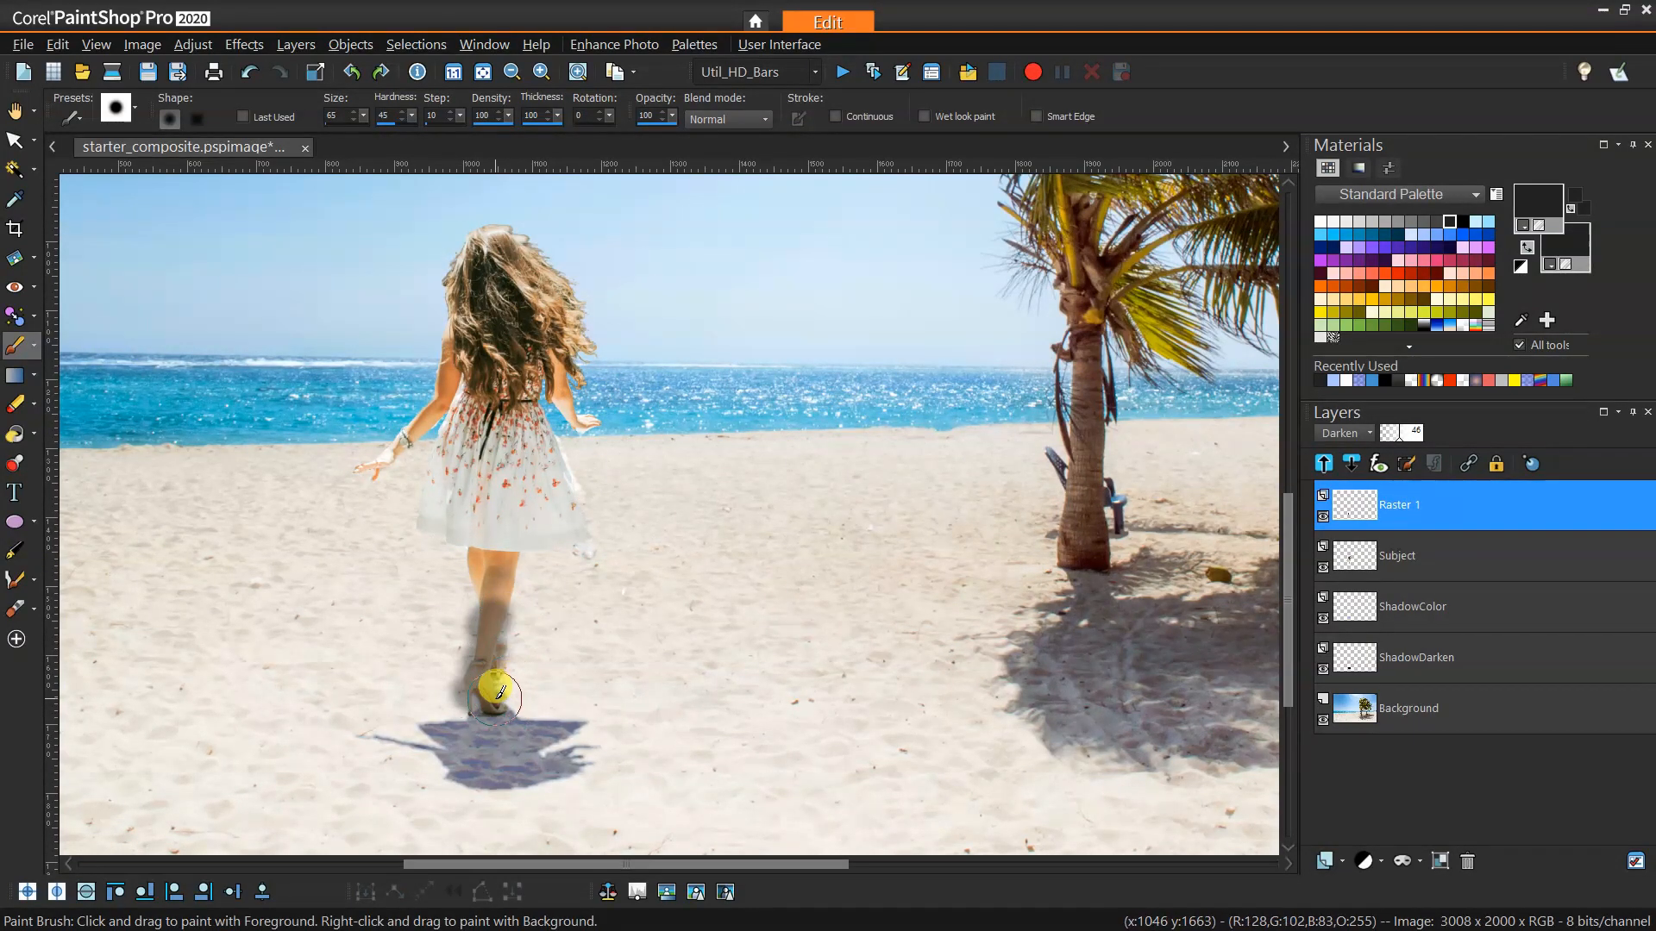
{"action": "left_click_drag", "start_coordinate": [1399, 440], "coordinate": [1396, 440]}
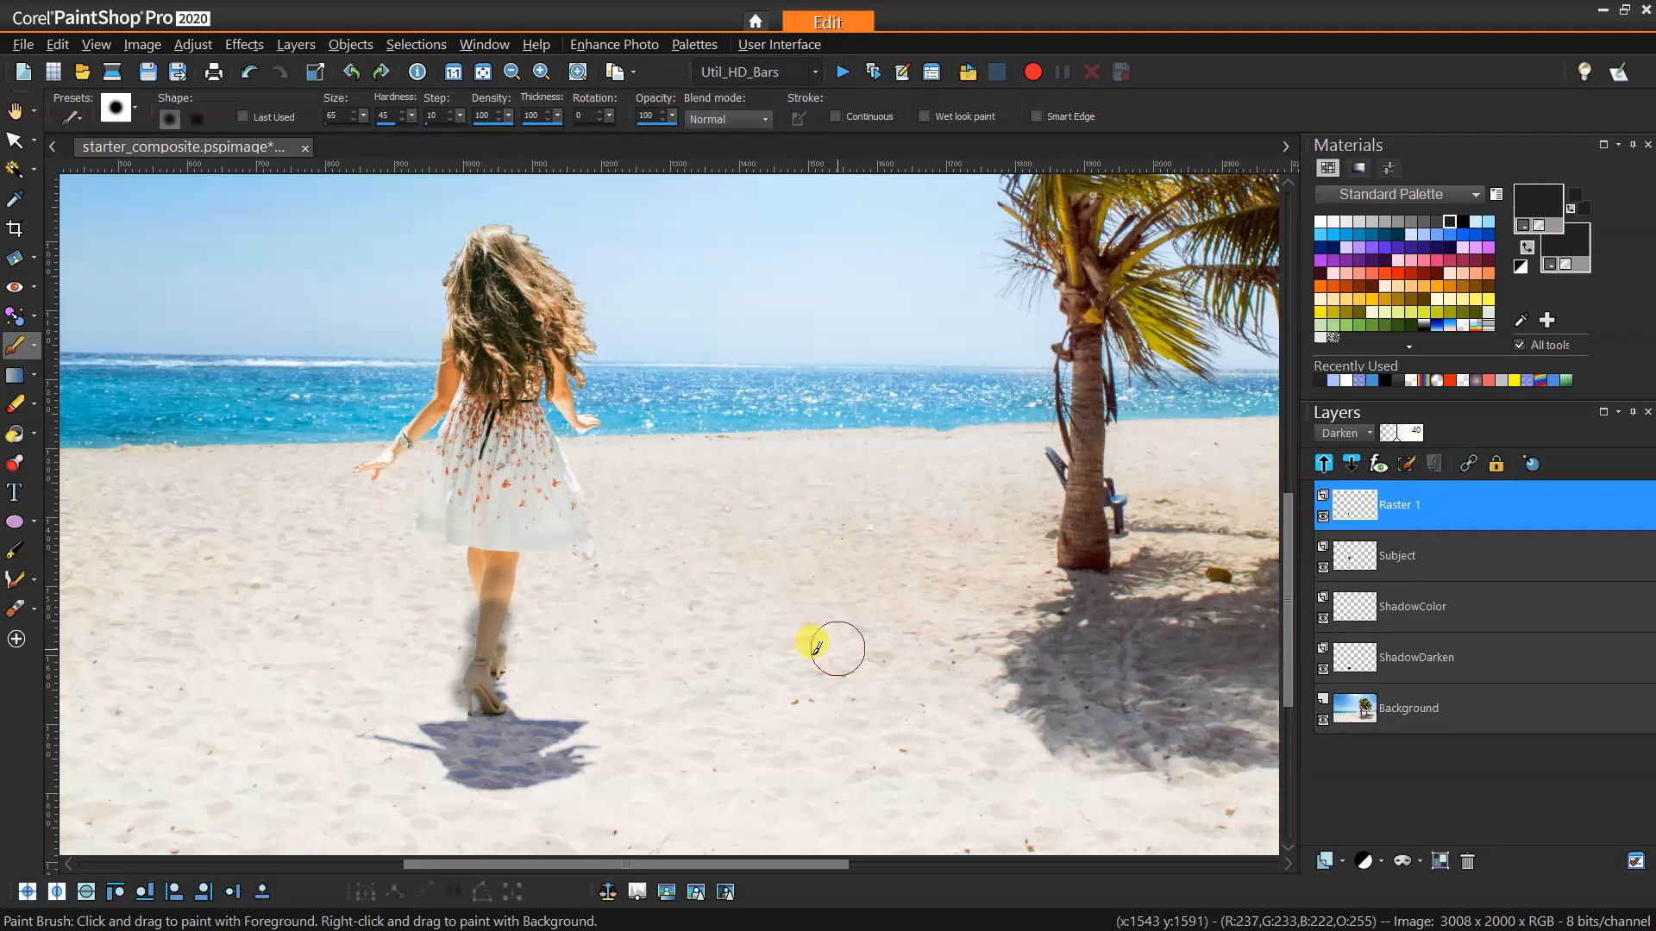
{"action": "mouse_move", "coordinate": [488, 620]}
{"action": "left_mouse_down"}
{"action": "mouse_move", "coordinate": [476, 659]}
{"action": "mouse_move", "coordinate": [515, 634]}
{"action": "mouse_move", "coordinate": [483, 658]}
{"action": "mouse_move", "coordinate": [508, 753]}
{"action": "mouse_move", "coordinate": [512, 613]}
{"action": "mouse_move", "coordinate": [495, 649]}
{"action": "mouse_move", "coordinate": [564, 674]}
{"action": "mouse_move", "coordinate": [562, 625]}
{"action": "mouse_move", "coordinate": [493, 605]}
{"action": "mouse_move", "coordinate": [494, 714]}
{"action": "left_mouse_up"}
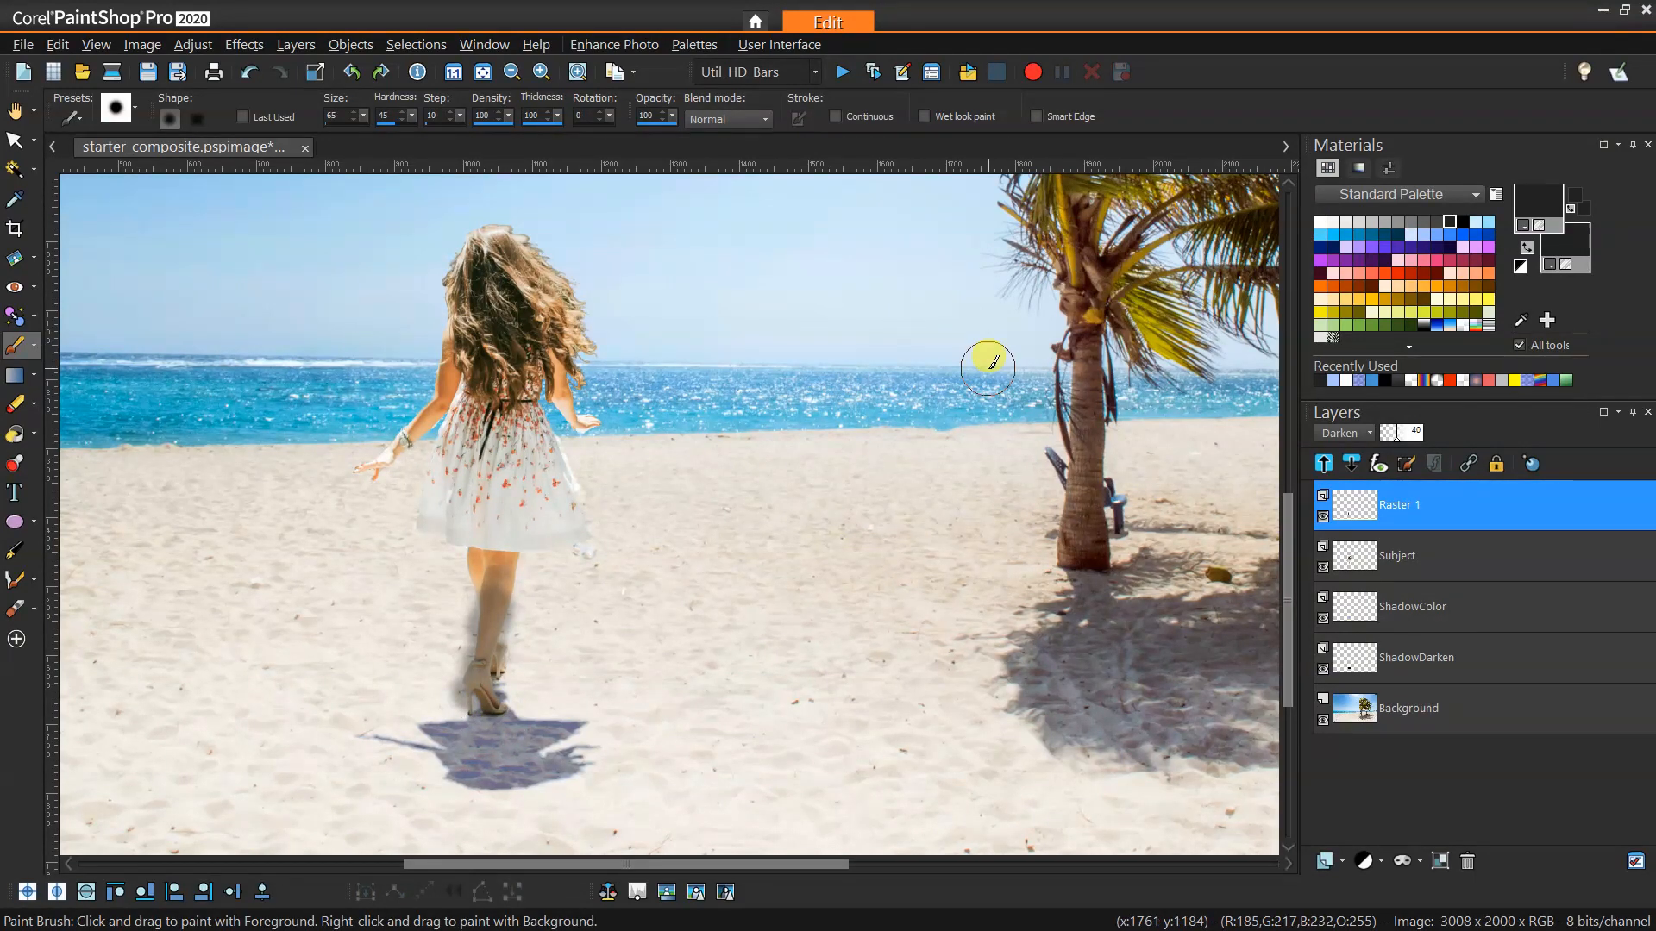
Step: Fade the upper part of the leg shading with a large, very soft Eraser
{"action": "left_click", "coordinate": [20, 404]}
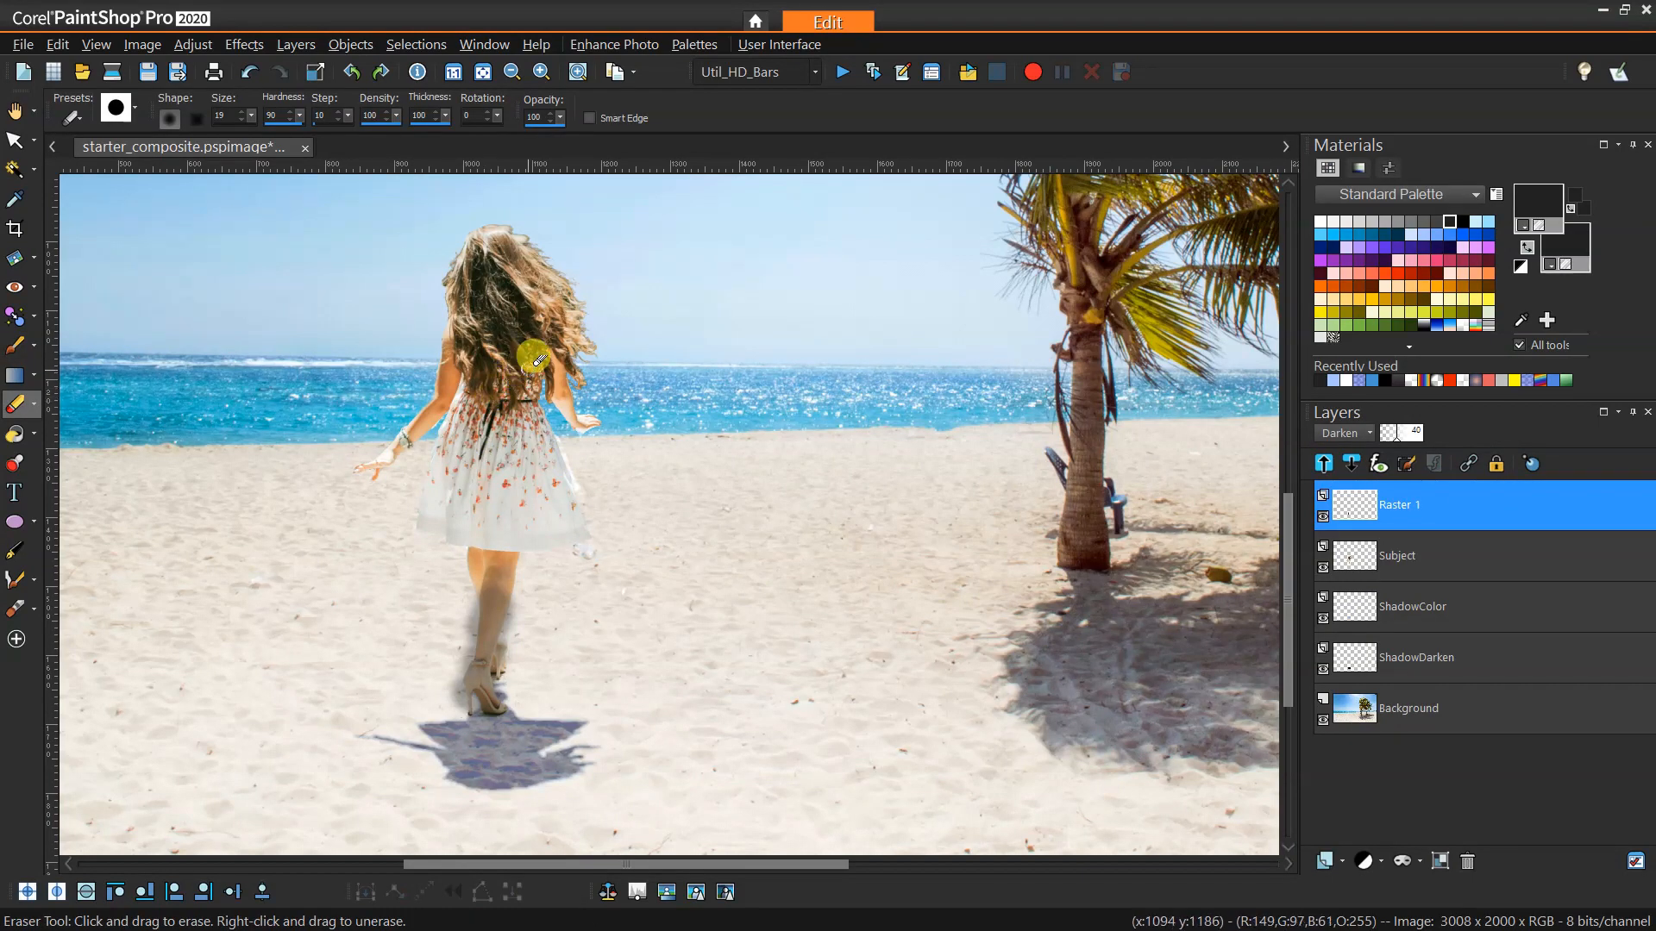
{"action": "mouse_move", "coordinate": [537, 349]}
{"action": "left_mouse_down"}
{"action": "mouse_move", "coordinate": [513, 367]}
{"action": "mouse_move", "coordinate": [483, 345]}
{"action": "left_mouse_up"}
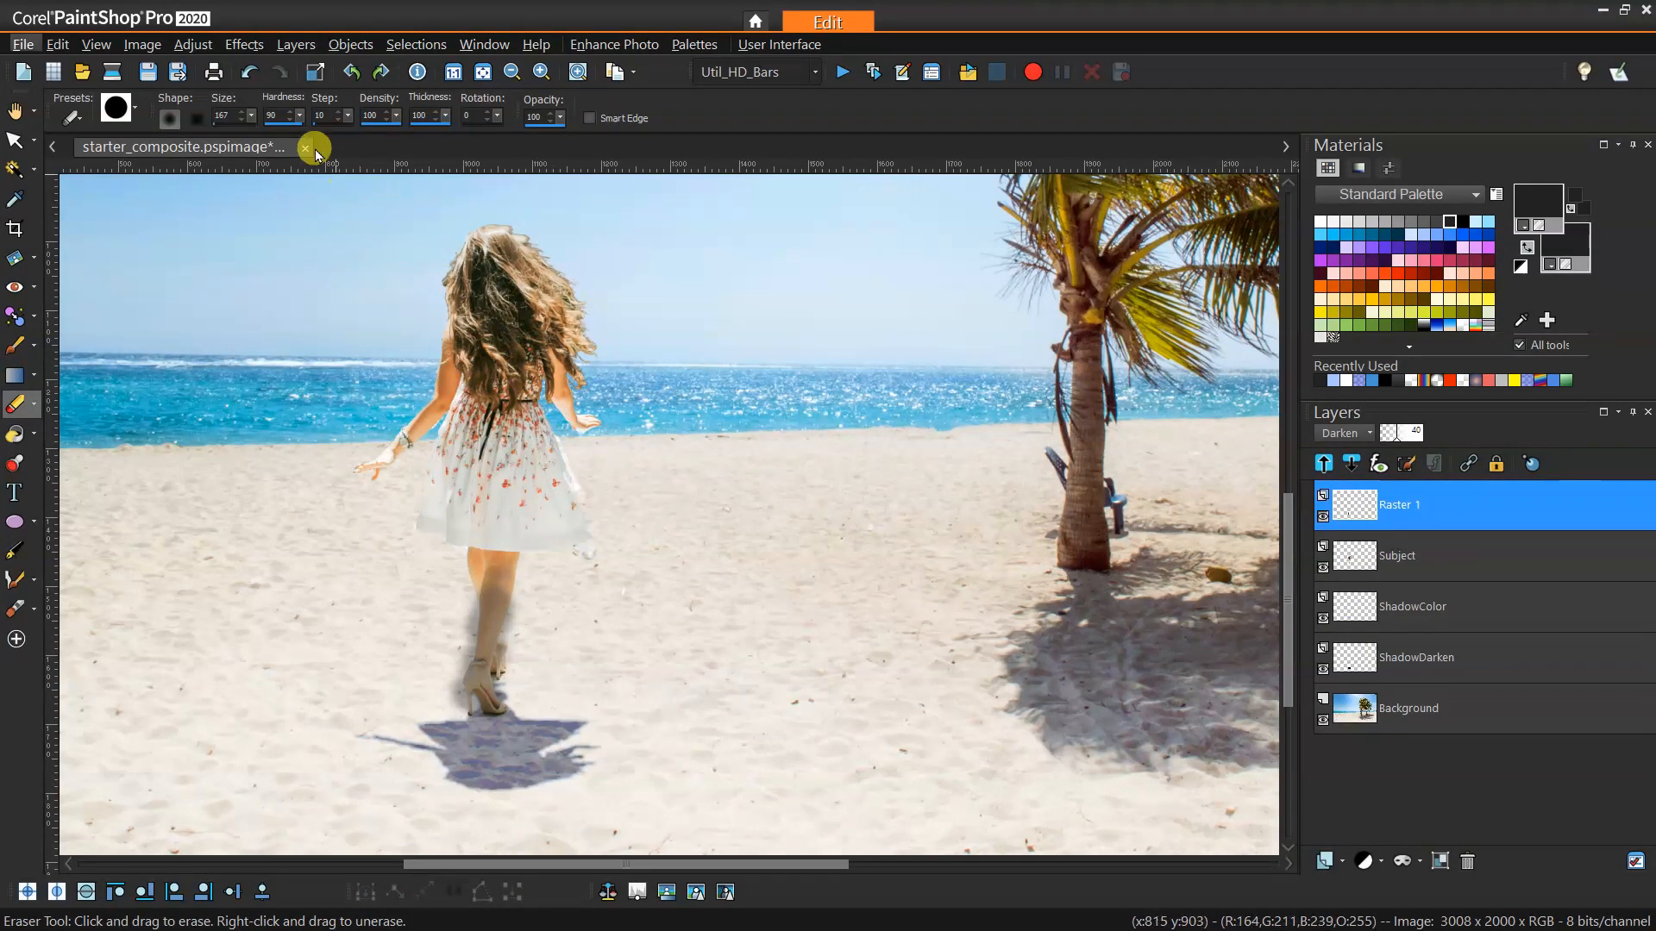
{"action": "left_click_drag", "start_coordinate": [297, 116], "coordinate": [243, 131]}
{"action": "left_click", "coordinate": [296, 121]}
{"action": "left_click_drag", "start_coordinate": [298, 121], "coordinate": [277, 128]}
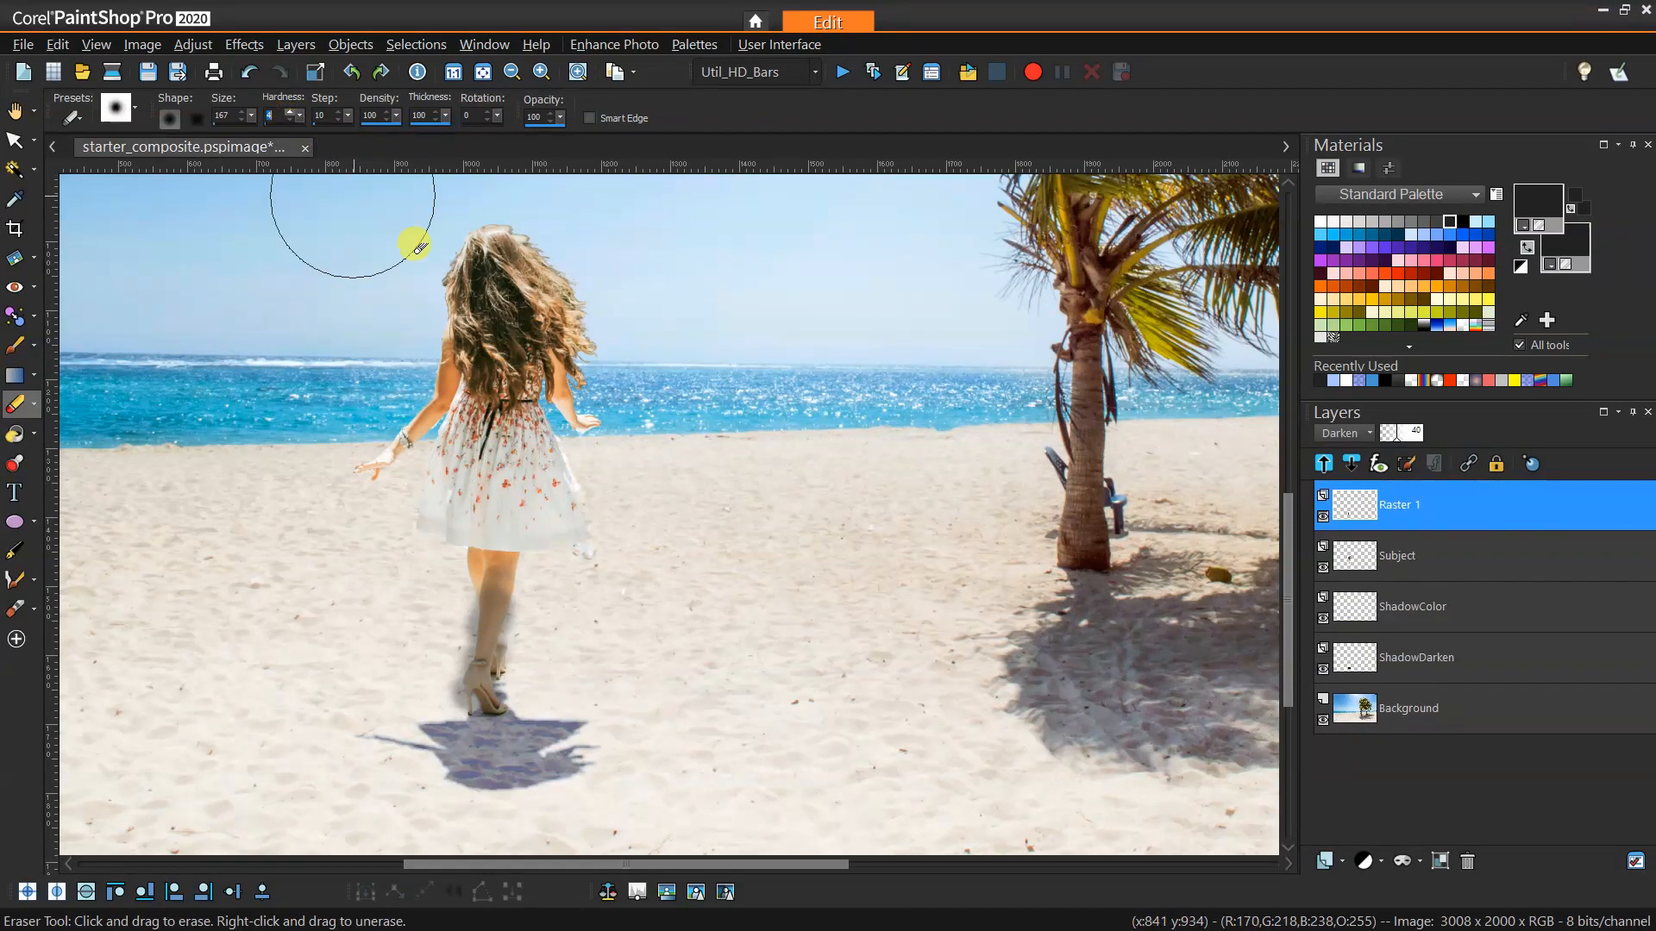
{"action": "mouse_move", "coordinate": [518, 494]}
{"action": "left_mouse_down"}
{"action": "mouse_move", "coordinate": [503, 556]}
{"action": "mouse_move", "coordinate": [580, 555]}
{"action": "mouse_move", "coordinate": [585, 606]}
{"action": "mouse_move", "coordinate": [717, 611]}
{"action": "mouse_move", "coordinate": [716, 589]}
{"action": "mouse_move", "coordinate": [563, 611]}
{"action": "mouse_move", "coordinate": [583, 620]}
{"action": "mouse_move", "coordinate": [533, 585]}
{"action": "mouse_move", "coordinate": [438, 575]}
{"action": "mouse_move", "coordinate": [436, 596]}
{"action": "mouse_move", "coordinate": [390, 575]}
{"action": "mouse_move", "coordinate": [555, 596]}
{"action": "mouse_move", "coordinate": [526, 598]}
{"action": "mouse_move", "coordinate": [510, 623]}
{"action": "mouse_move", "coordinate": [498, 612]}
{"action": "mouse_move", "coordinate": [514, 665]}
{"action": "mouse_move", "coordinate": [495, 620]}
{"action": "mouse_move", "coordinate": [511, 751]}
{"action": "mouse_move", "coordinate": [514, 617]}
{"action": "mouse_move", "coordinate": [509, 650]}
{"action": "mouse_move", "coordinate": [687, 722]}
{"action": "mouse_move", "coordinate": [712, 687]}
{"action": "left_mouse_up"}
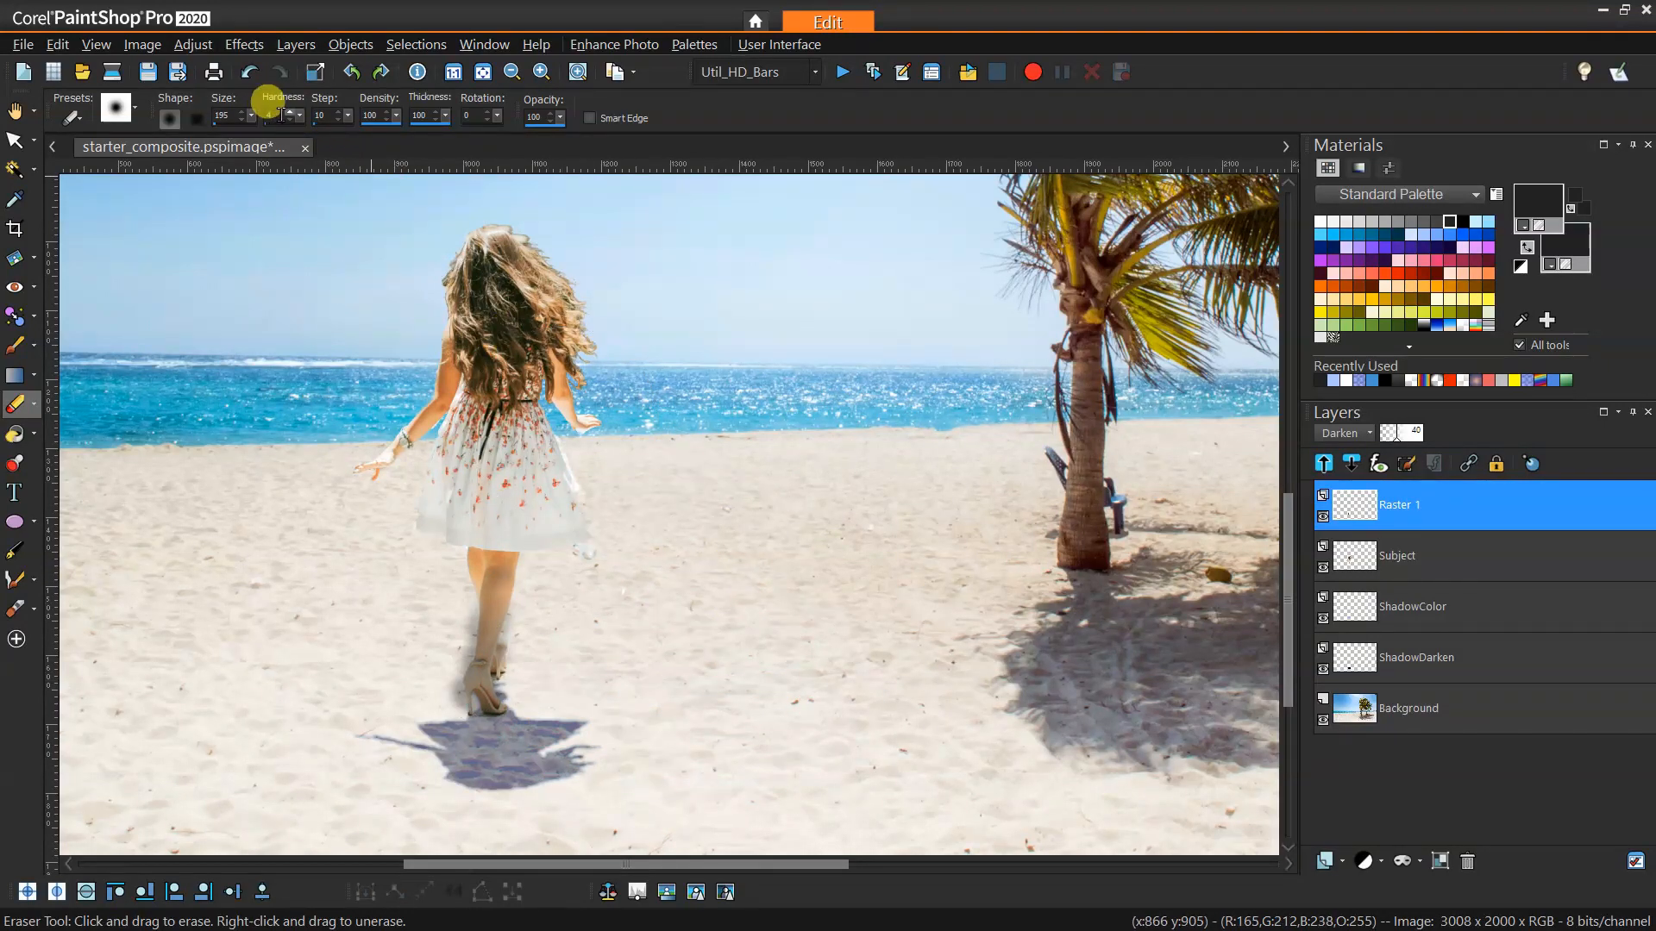
Step: Erase the shading spilled onto the sand beside the lower legs with a size 45 Eraser at hardness 96, undoing misplaced strokes
{"action": "left_click_drag", "start_coordinate": [299, 123], "coordinate": [380, 126]}
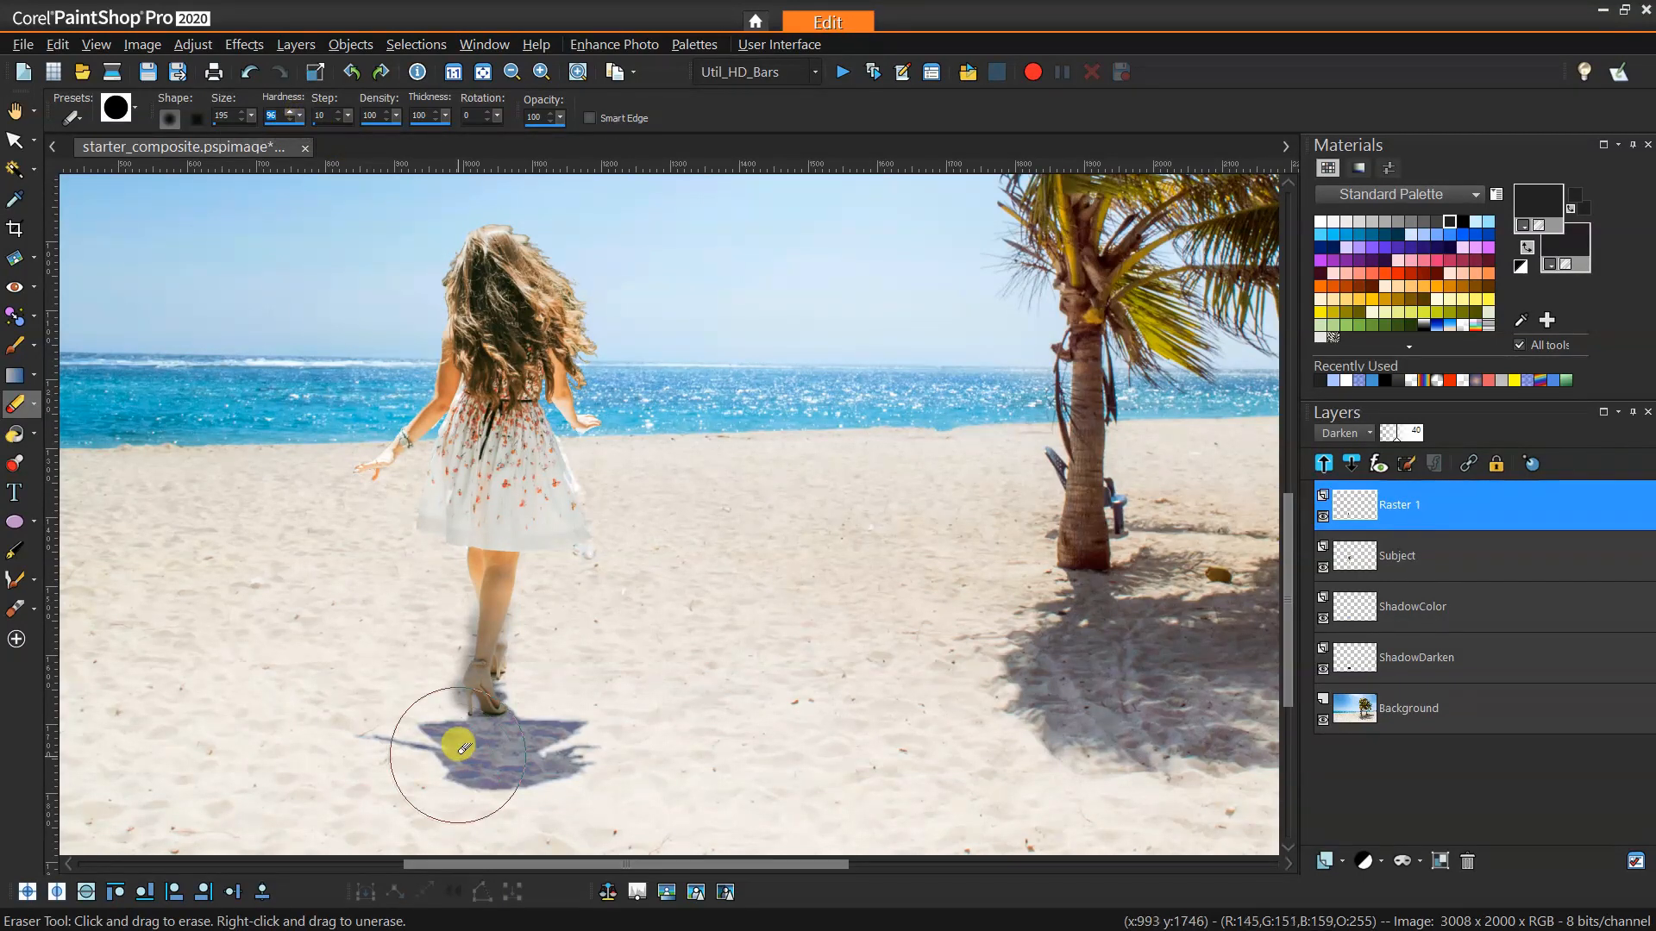
{"action": "scroll", "coordinate": [451, 739], "scroll_direction": "up", "scroll_amount": 3}
{"action": "left_click_drag", "start_coordinate": [496, 543], "coordinate": [444, 399]}
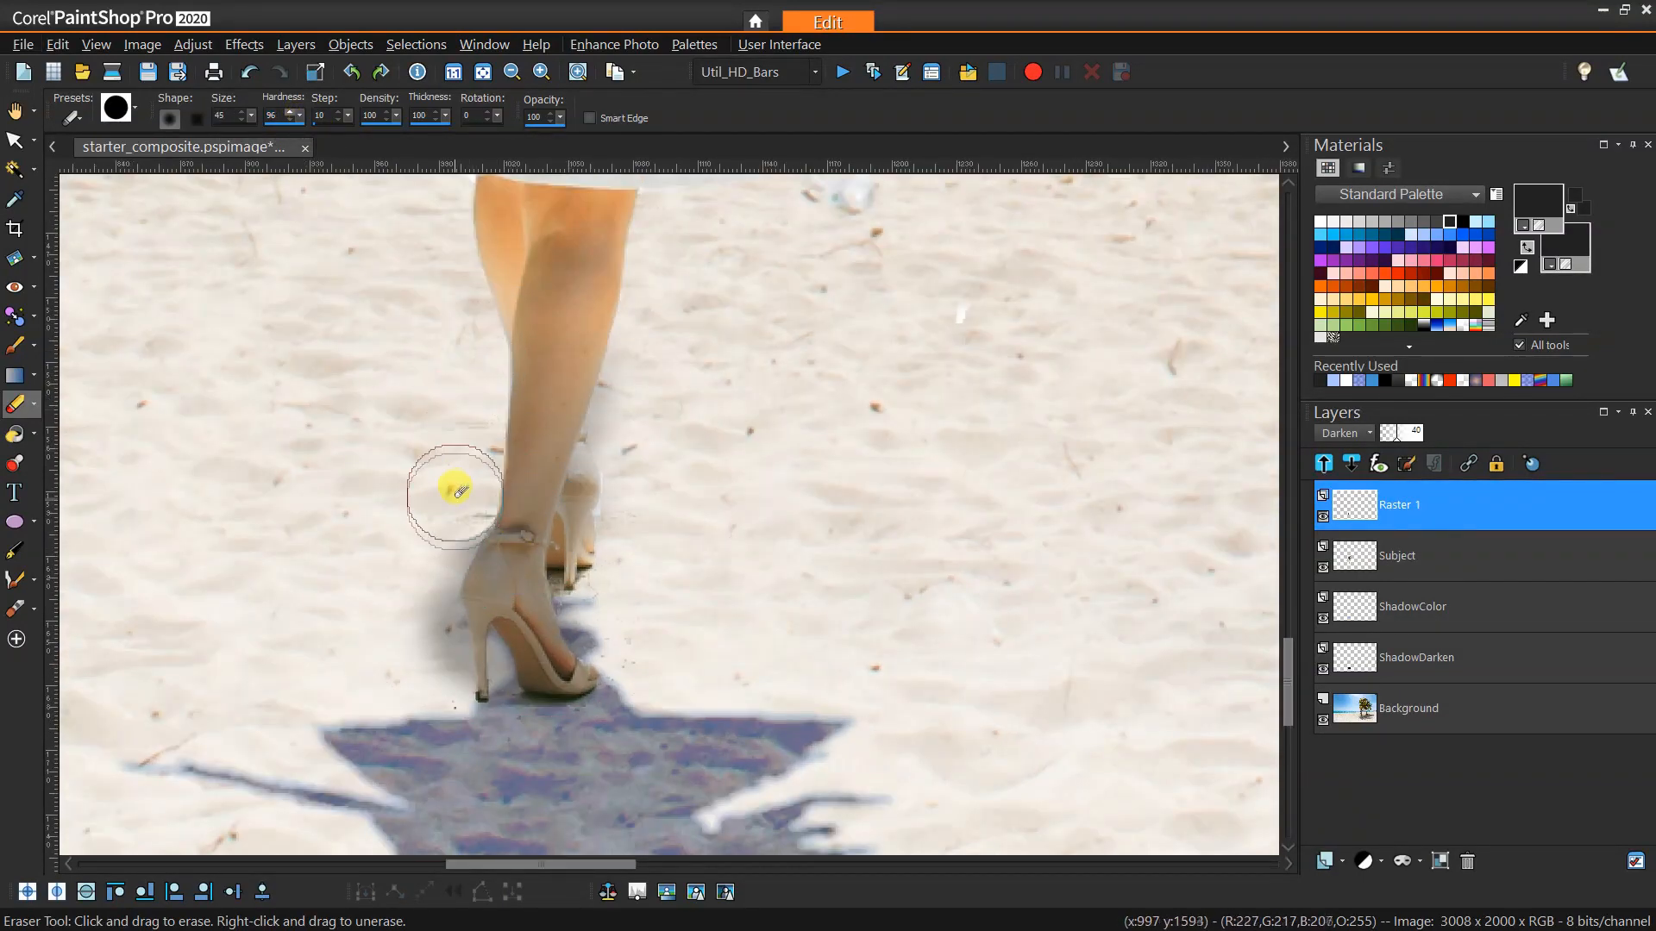
{"action": "key", "text": "ctrl+z"}
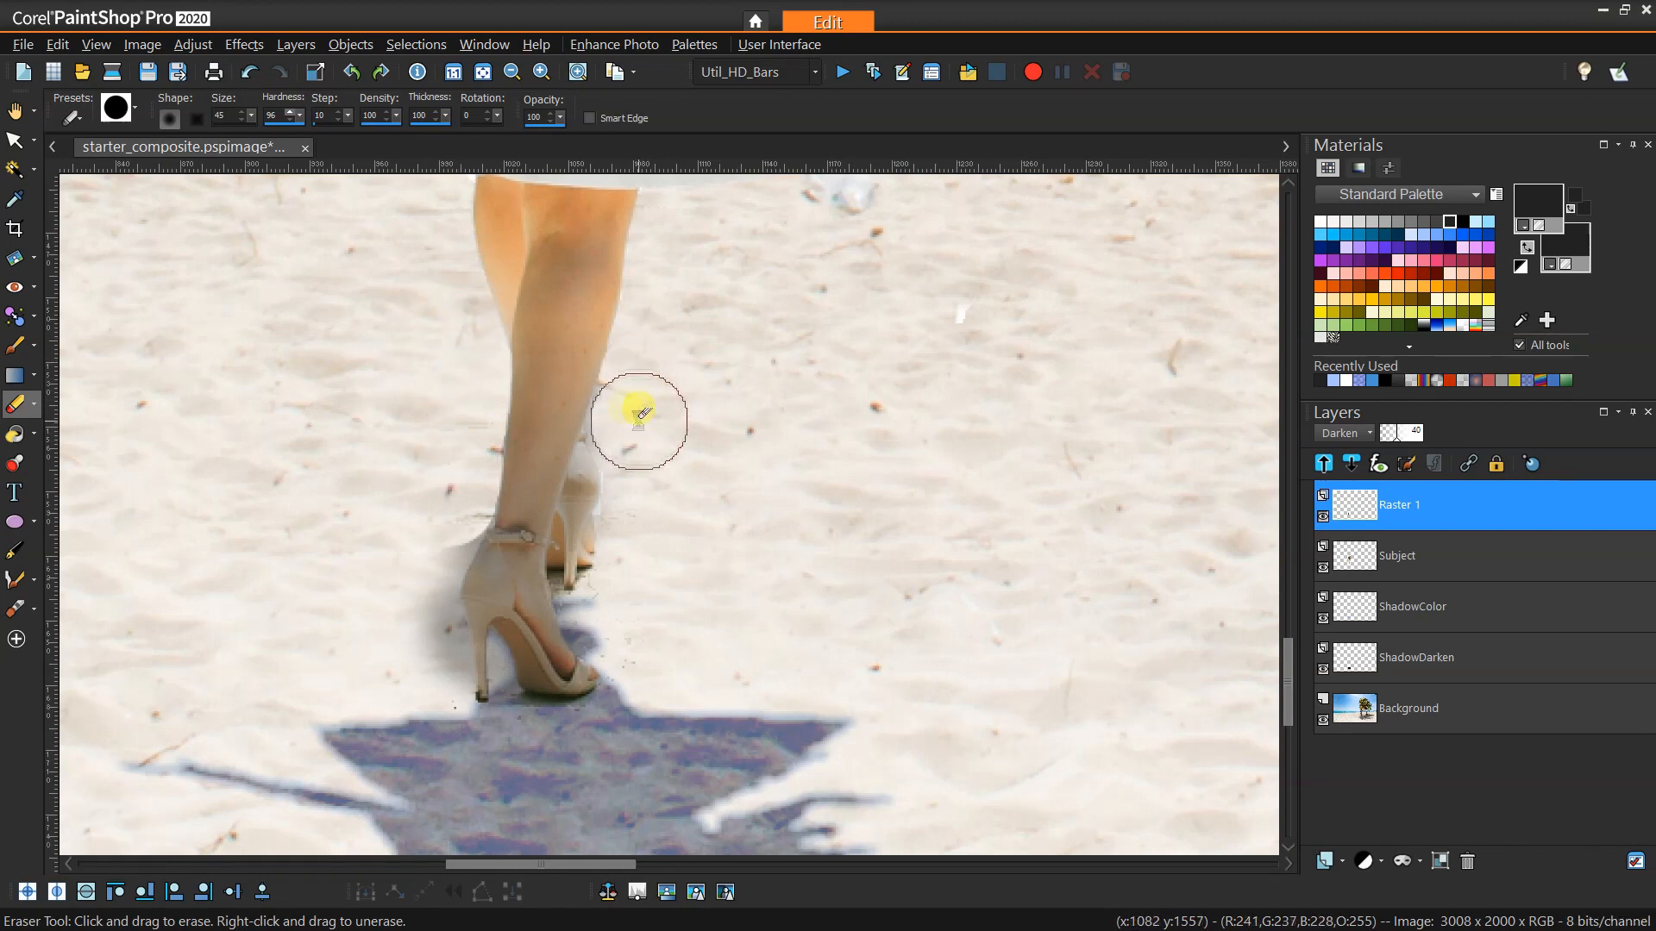
{"action": "key", "text": "ctrl+z"}
{"action": "key", "text": "ctrl+z"}
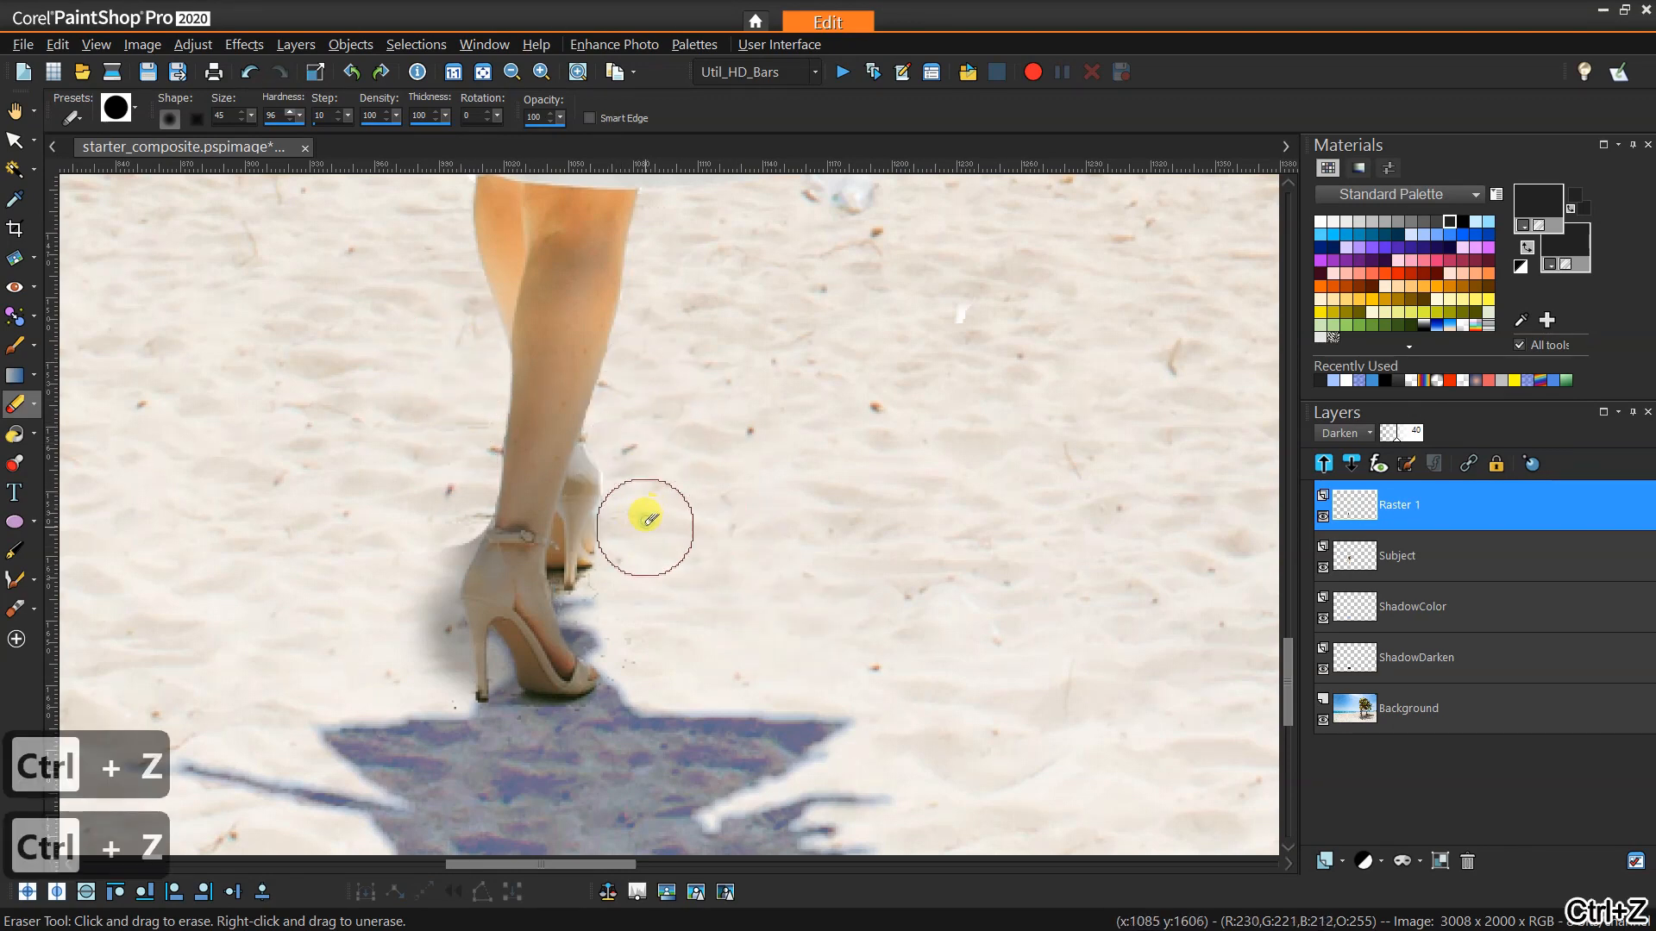
Step: Erase the shading spill around the front shoe's heel with the Eraser at hardness 85, reducing its size to 15 for the tight edges
{"action": "left_click_drag", "start_coordinate": [299, 116], "coordinate": [290, 115]}
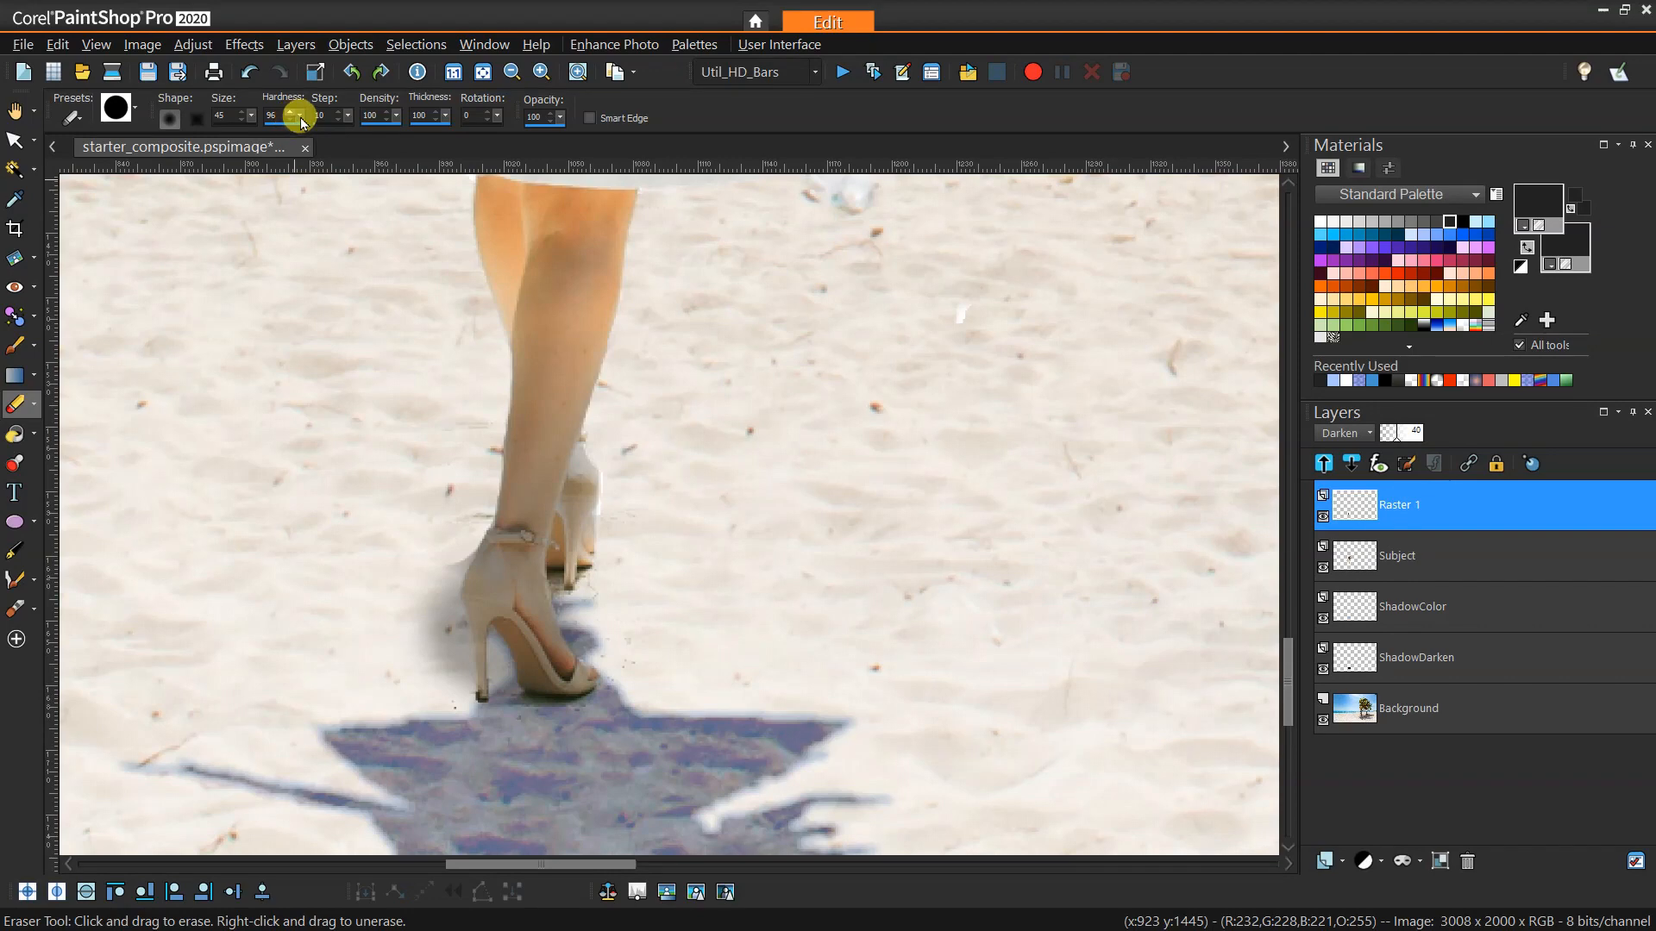
{"action": "left_click_drag", "start_coordinate": [437, 540], "coordinate": [429, 629]}
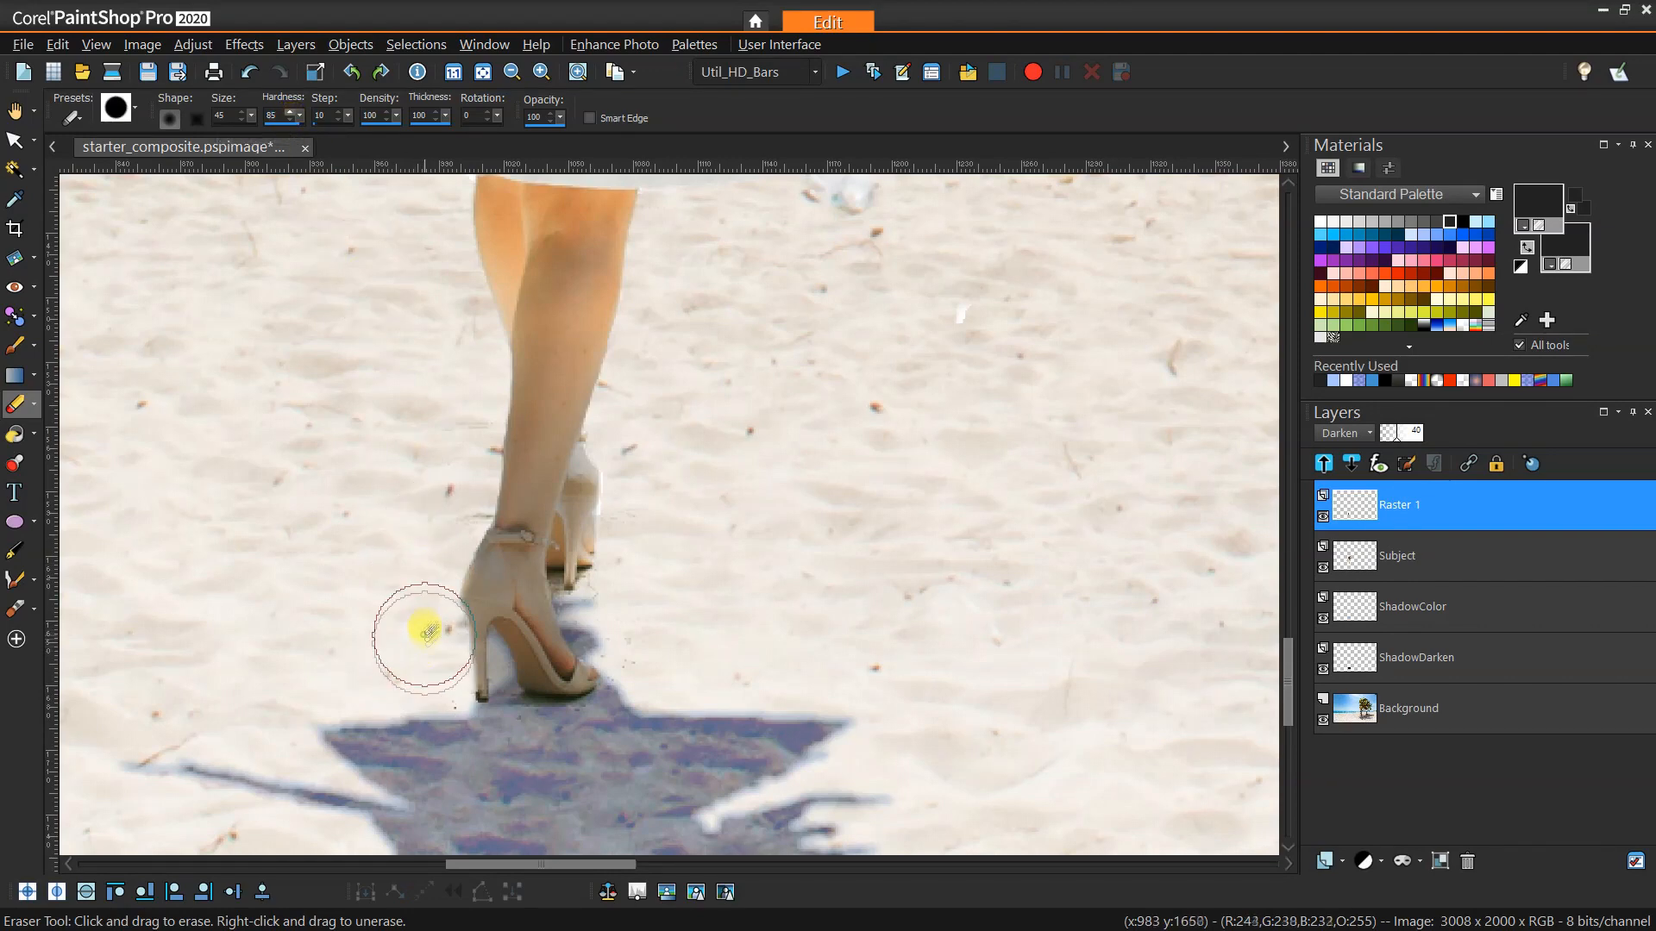
{"action": "key", "text": "bracketleft"}
{"action": "key", "text": "bracketleft"}
{"action": "key", "text": "bracketleft"}
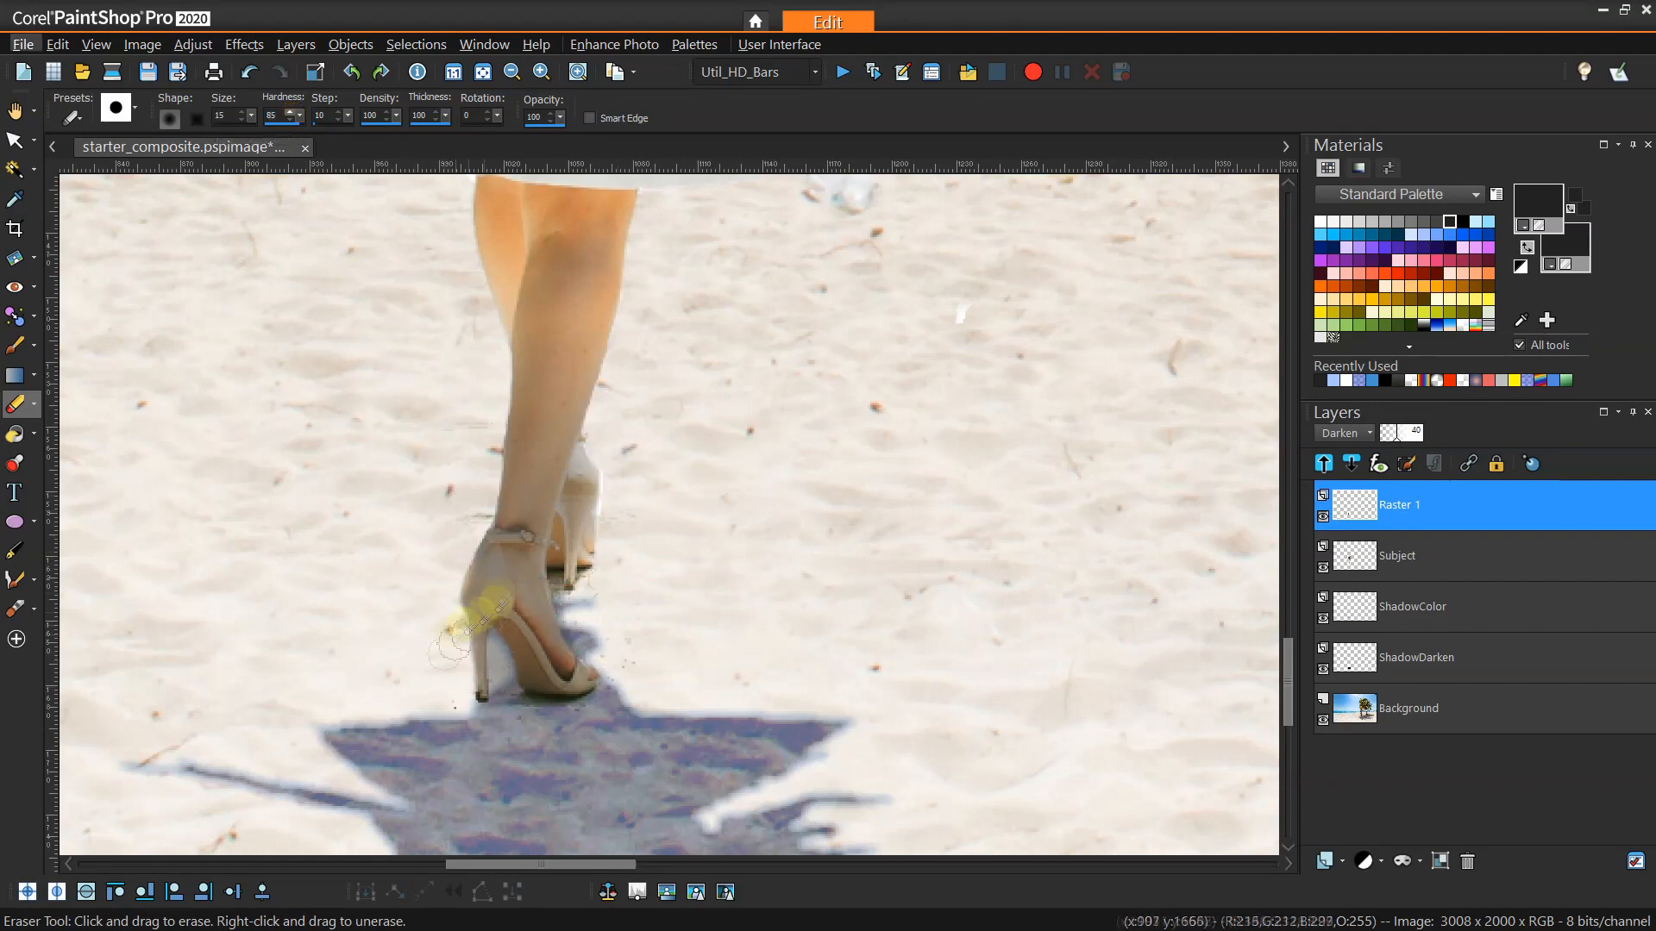
Step: Lower the leg shading layer's opacity to 28% and check the blend on the whole image
{"action": "key", "text": "ctrl+w"}
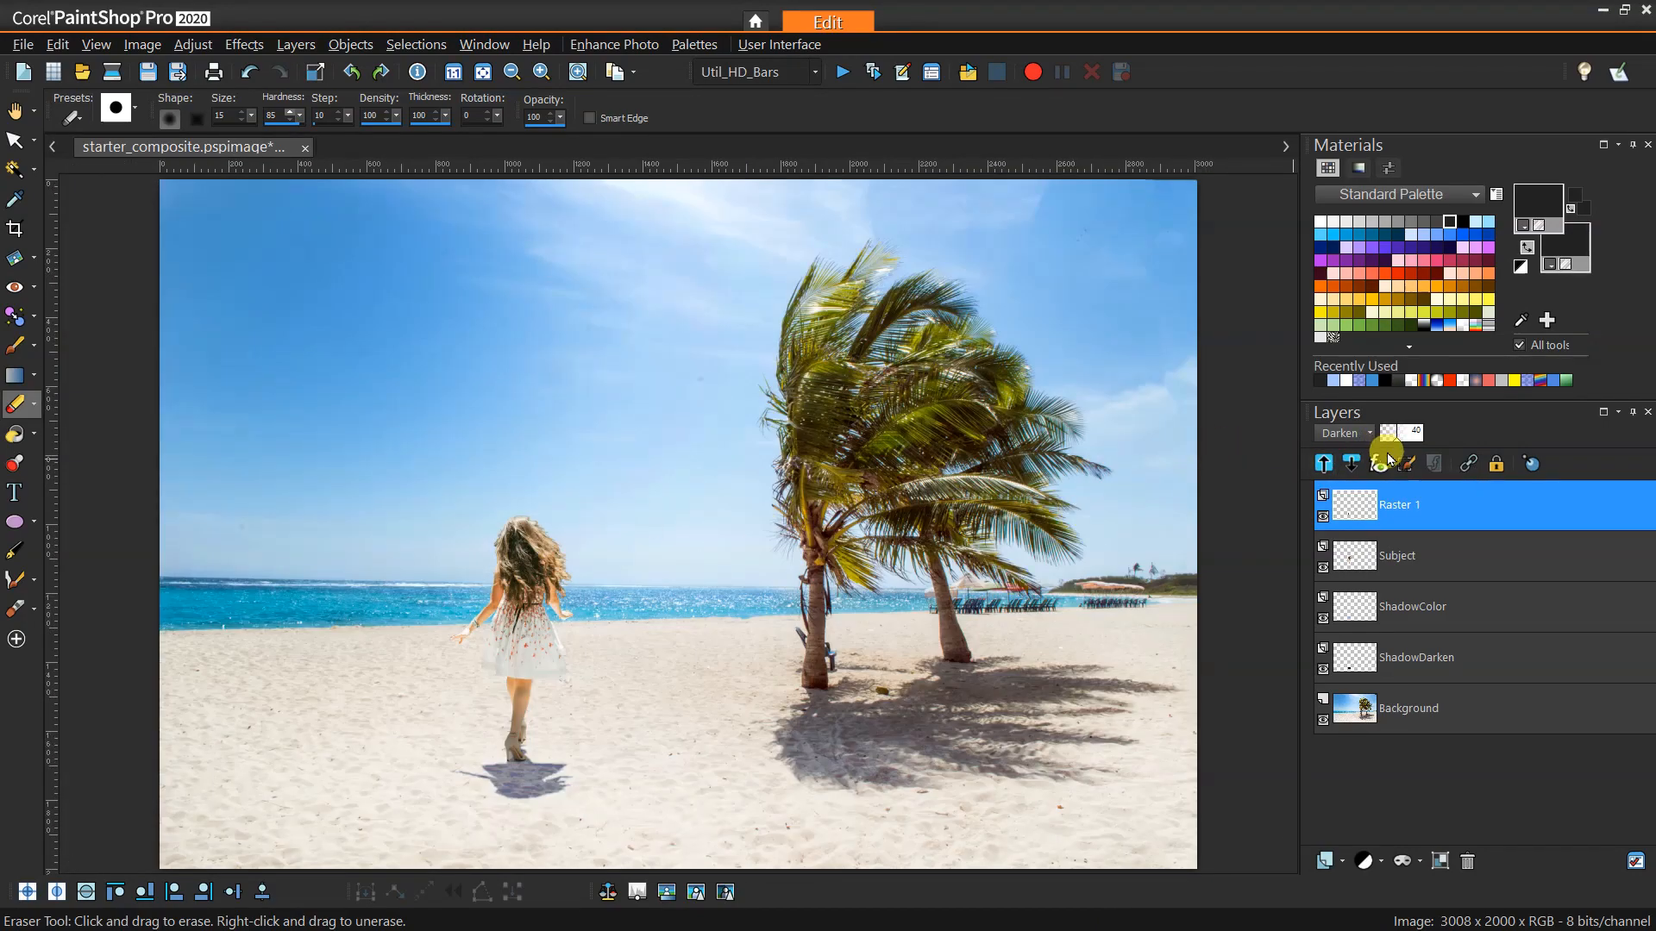
{"action": "left_click_drag", "start_coordinate": [1390, 434], "coordinate": [1402, 444]}
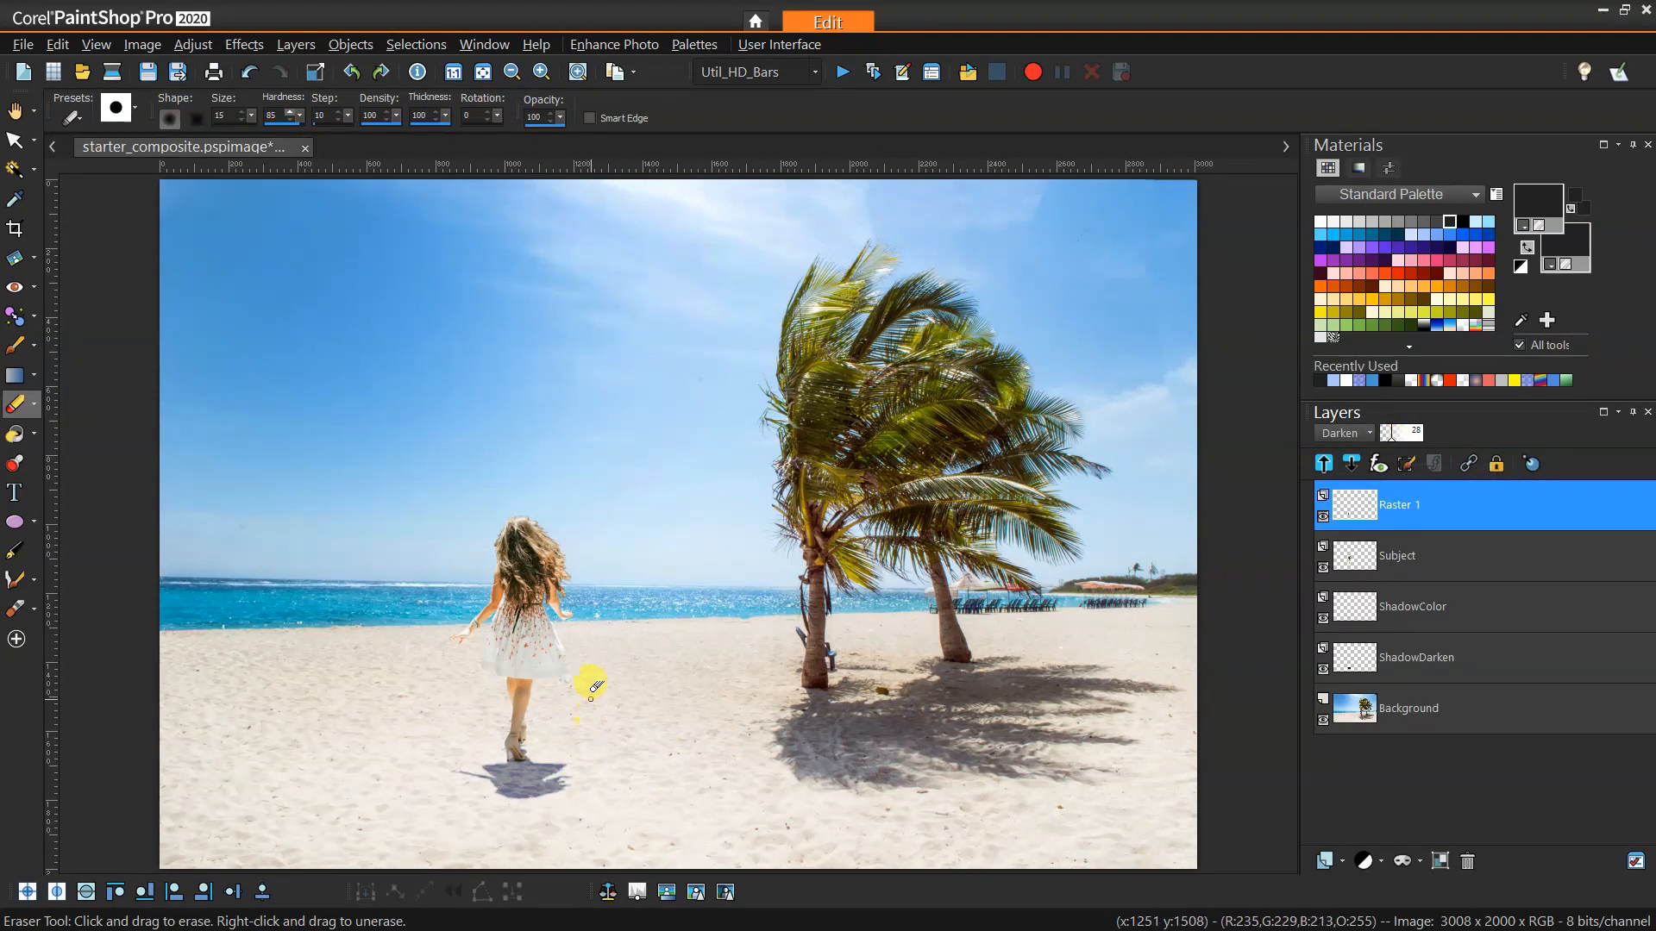
{"action": "scroll", "coordinate": [731, 785], "scroll_direction": "down", "scroll_amount": 2}
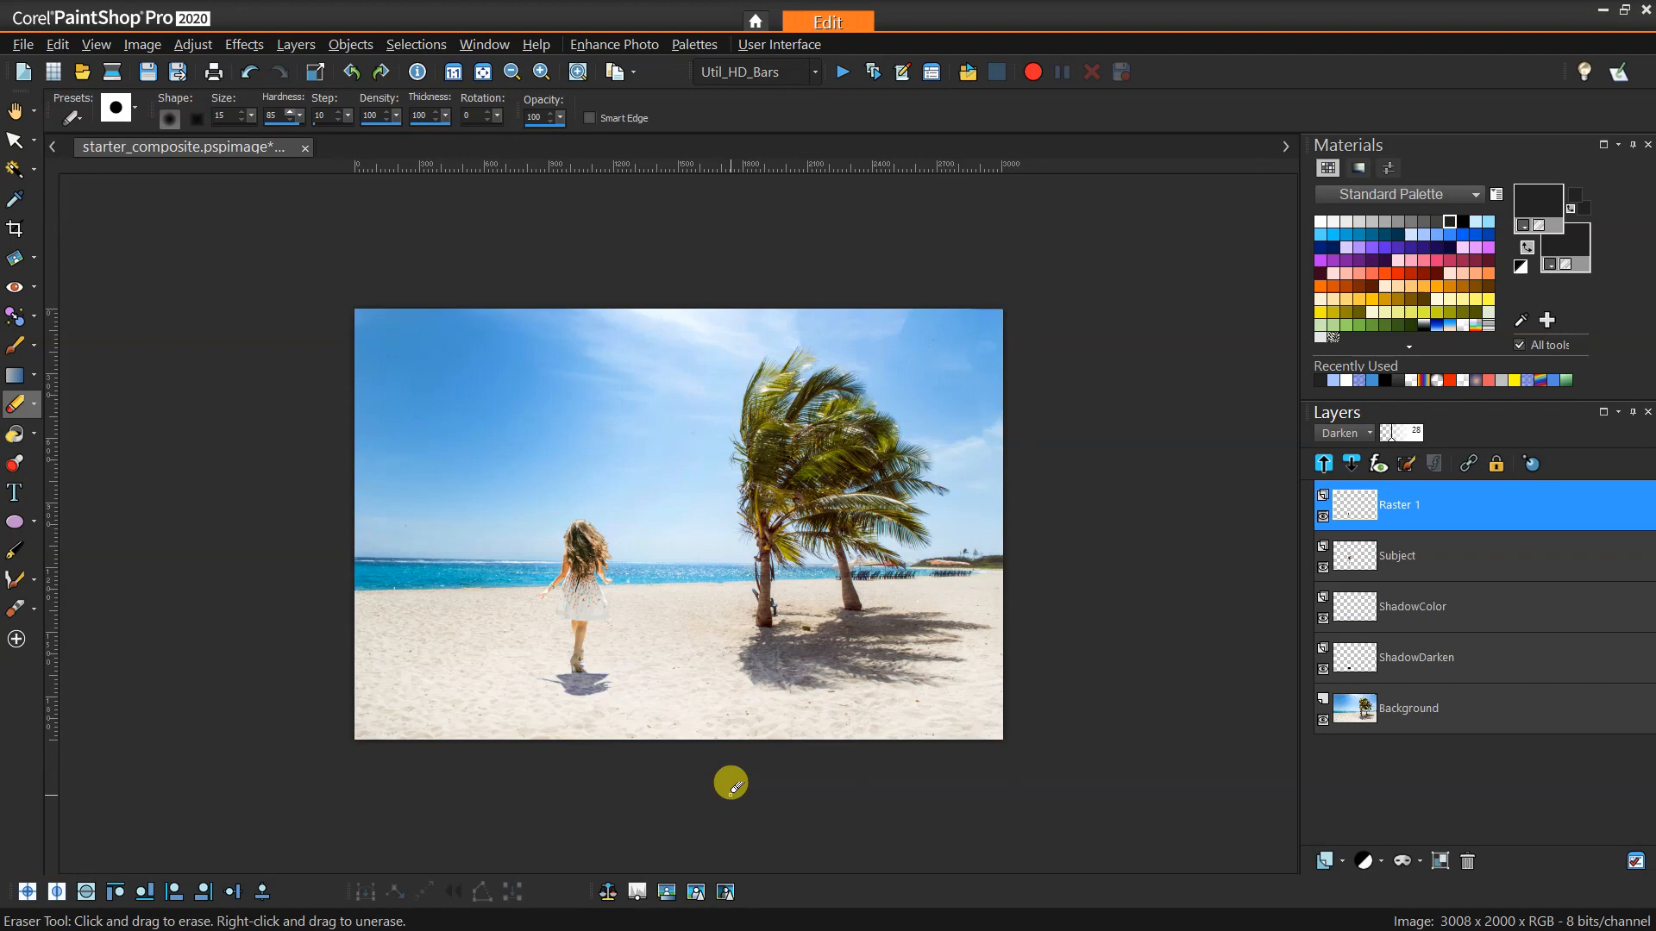